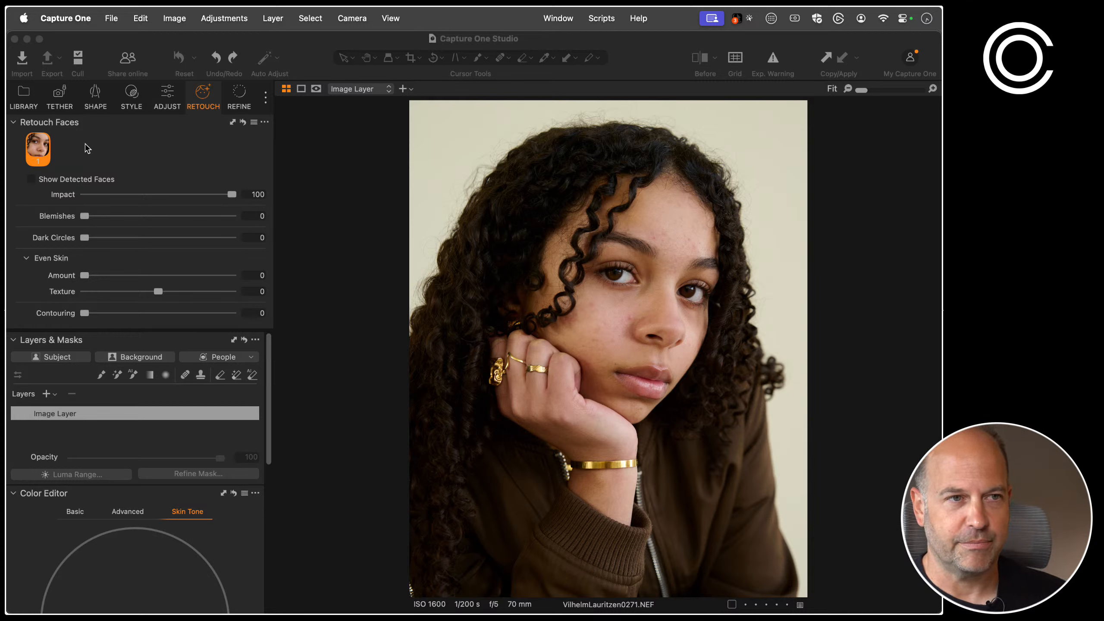
left_click(344, 292)
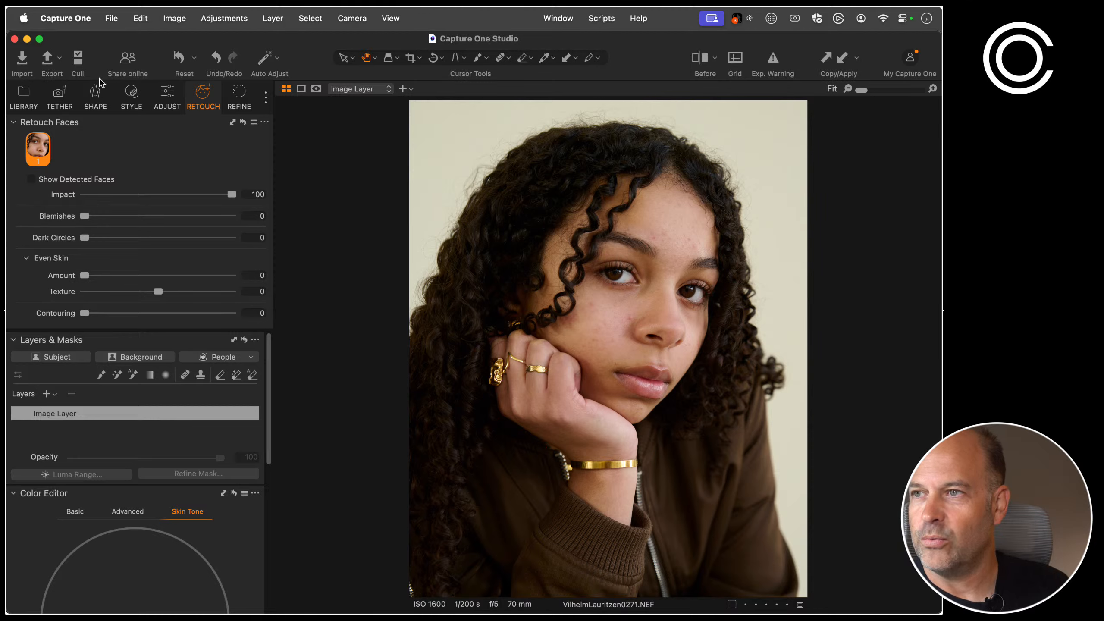
left_click(110, 18)
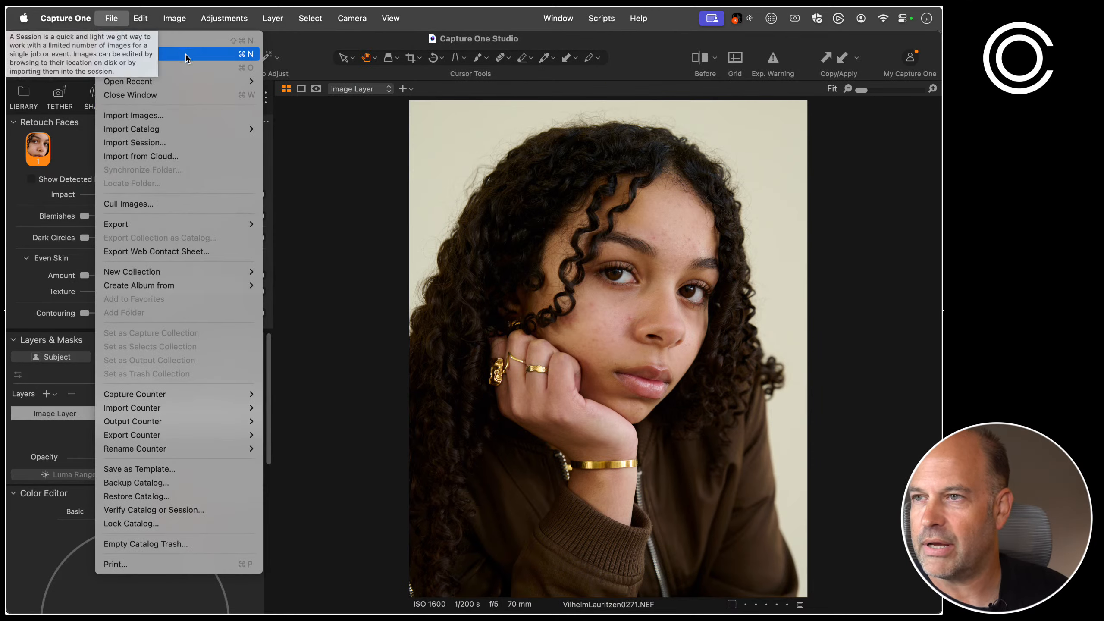
left_click(379, 174)
Switch to Finder and examine the folders inside the Capture folder of the Capture One Demo 2025.1 session
key("super+Tab")
key("super+Tab")
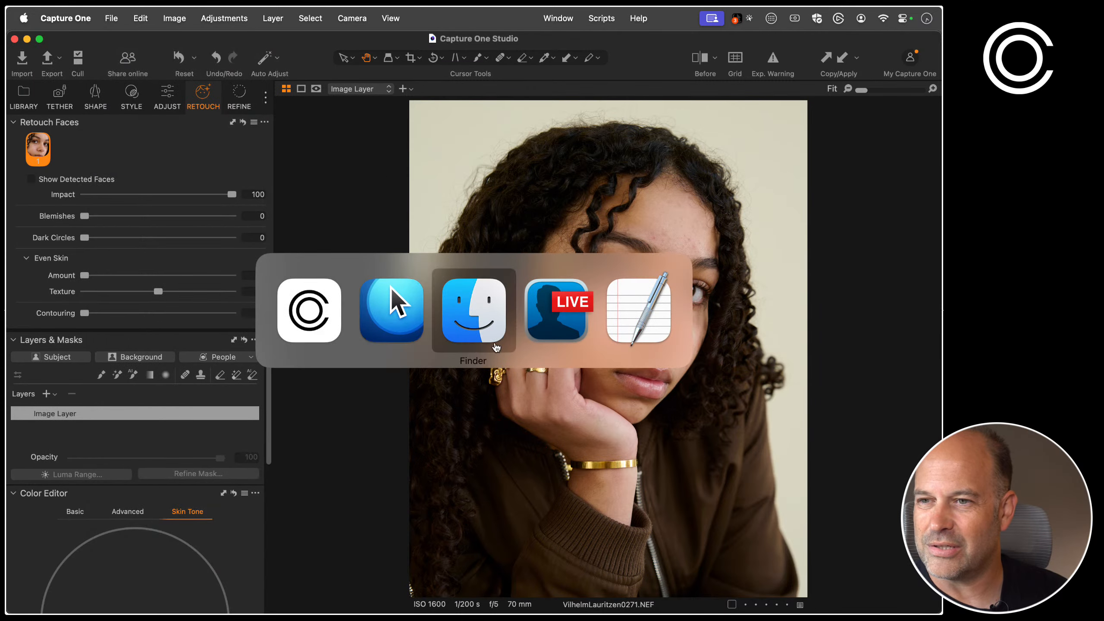
left_click_drag(593, 144, 440, 164)
left_click(404, 204)
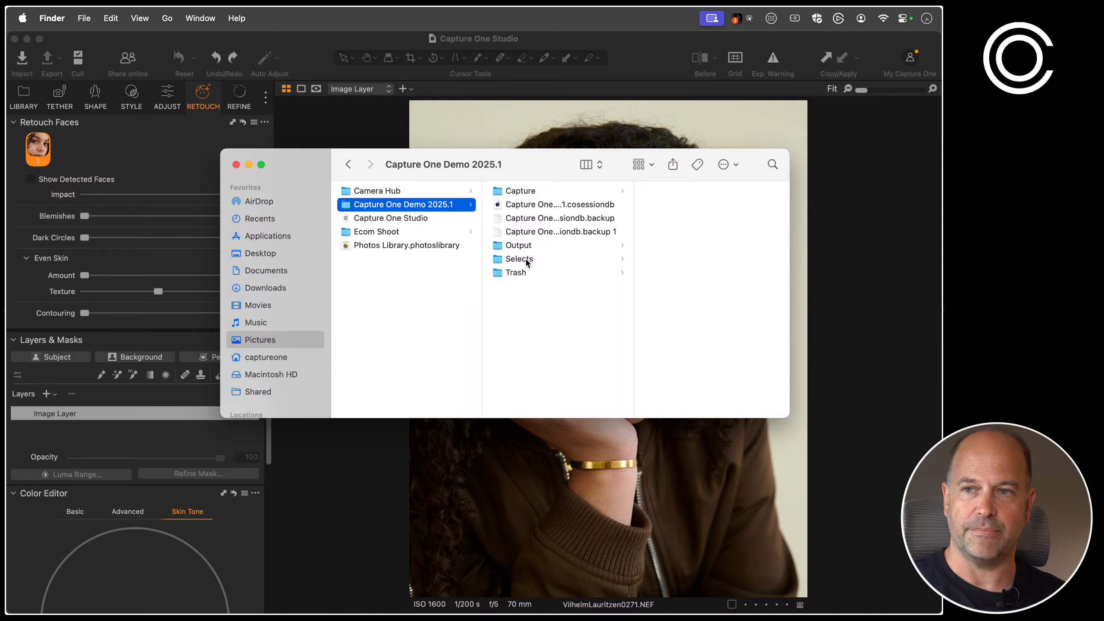
left_click(539, 191)
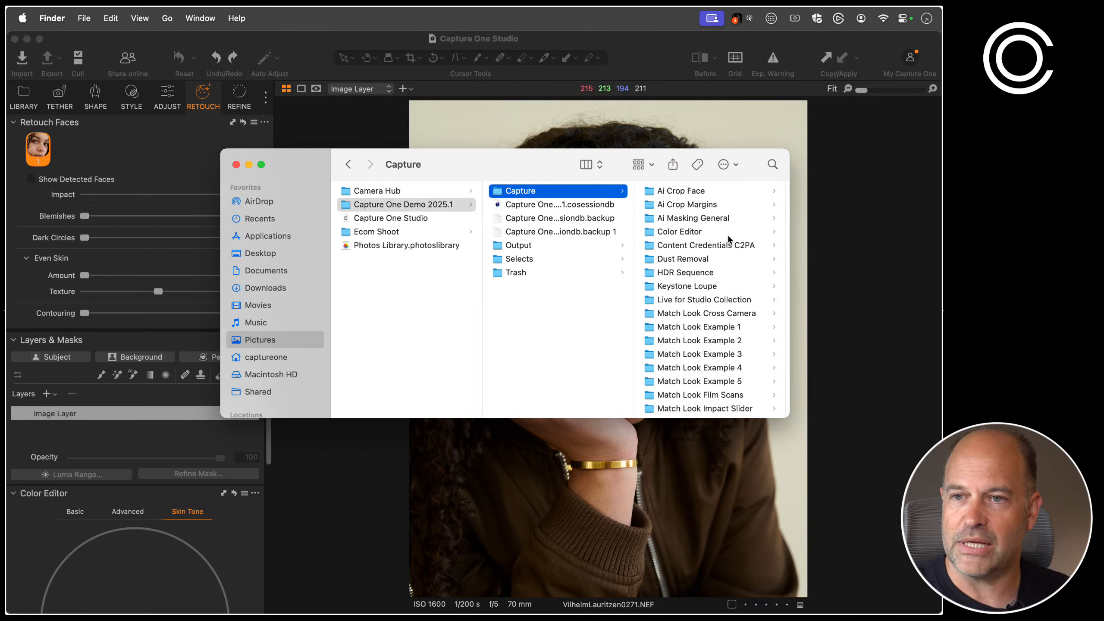
scroll(721, 274, "down", 5)
scroll(713, 269, "up", 5)
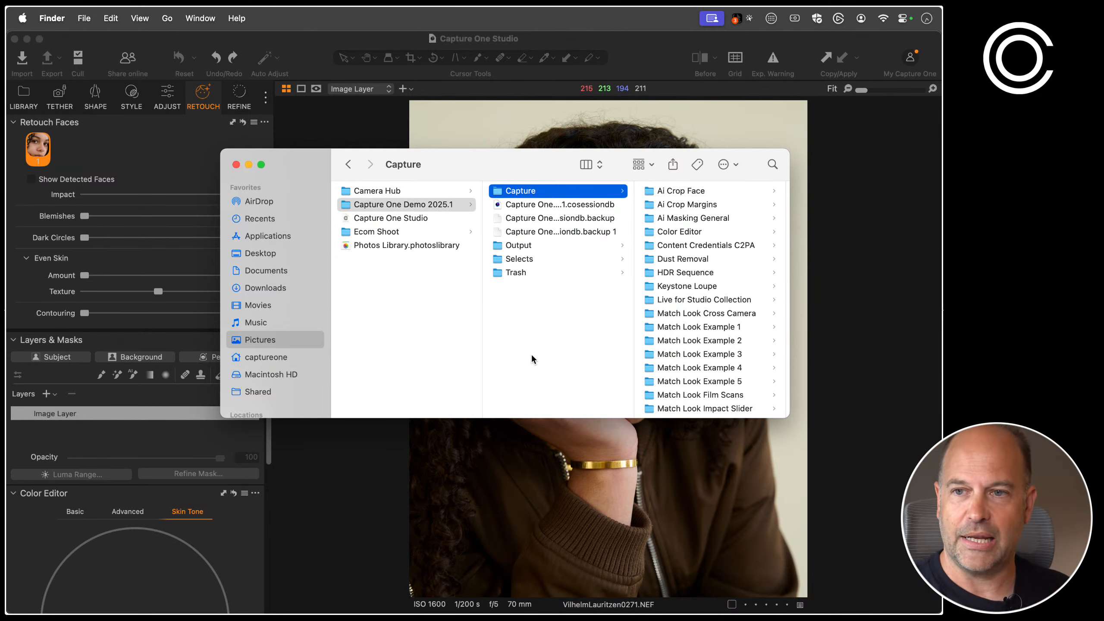
key("F1")
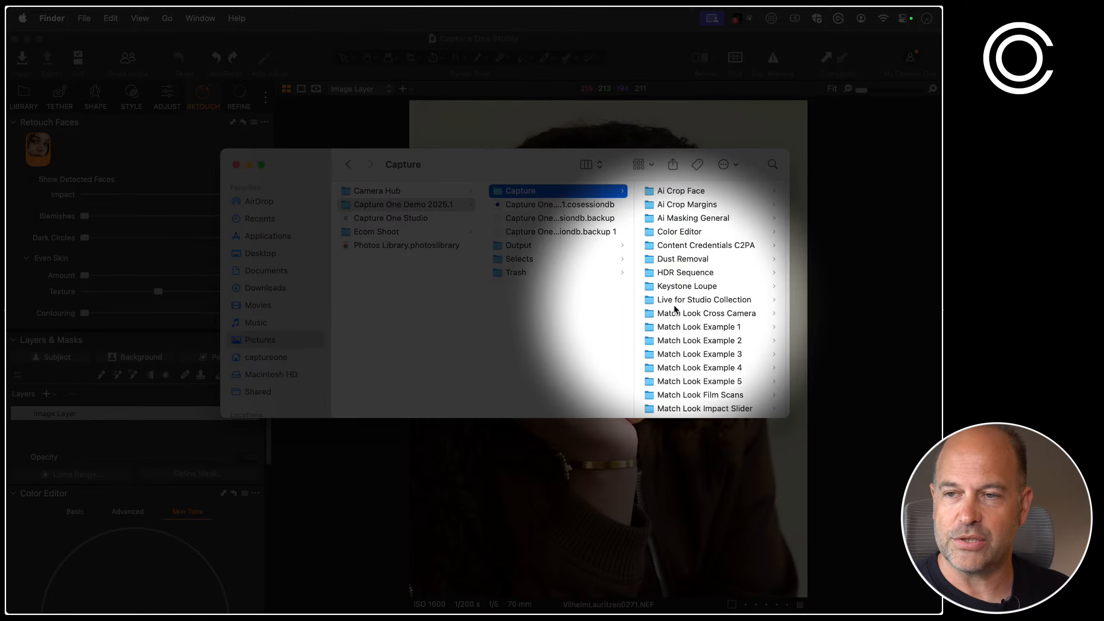
key("F1")
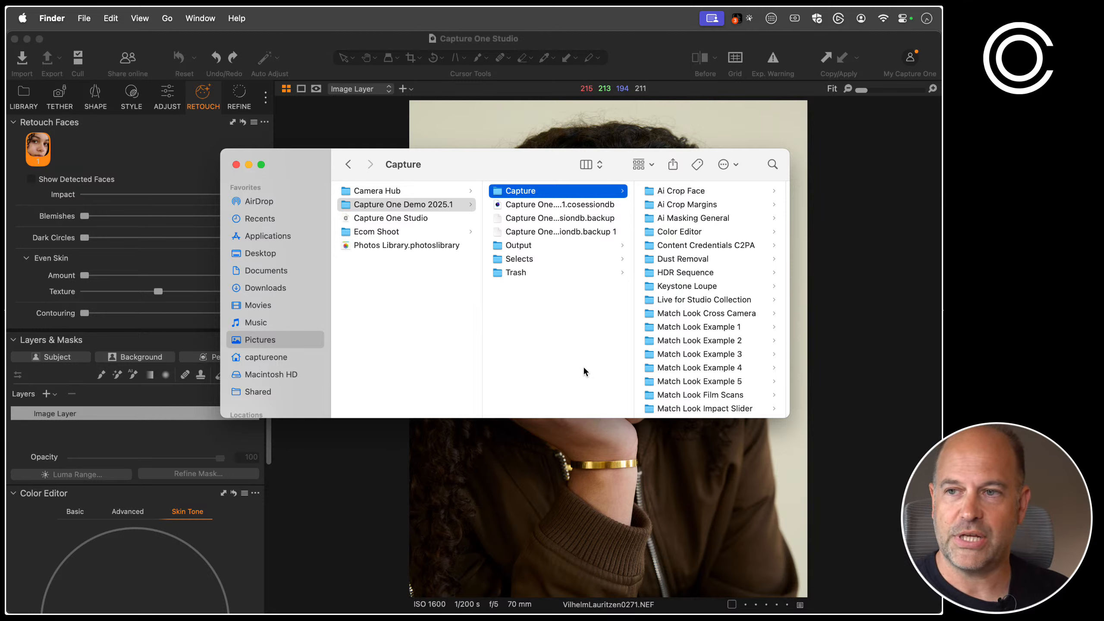
left_click(338, 128)
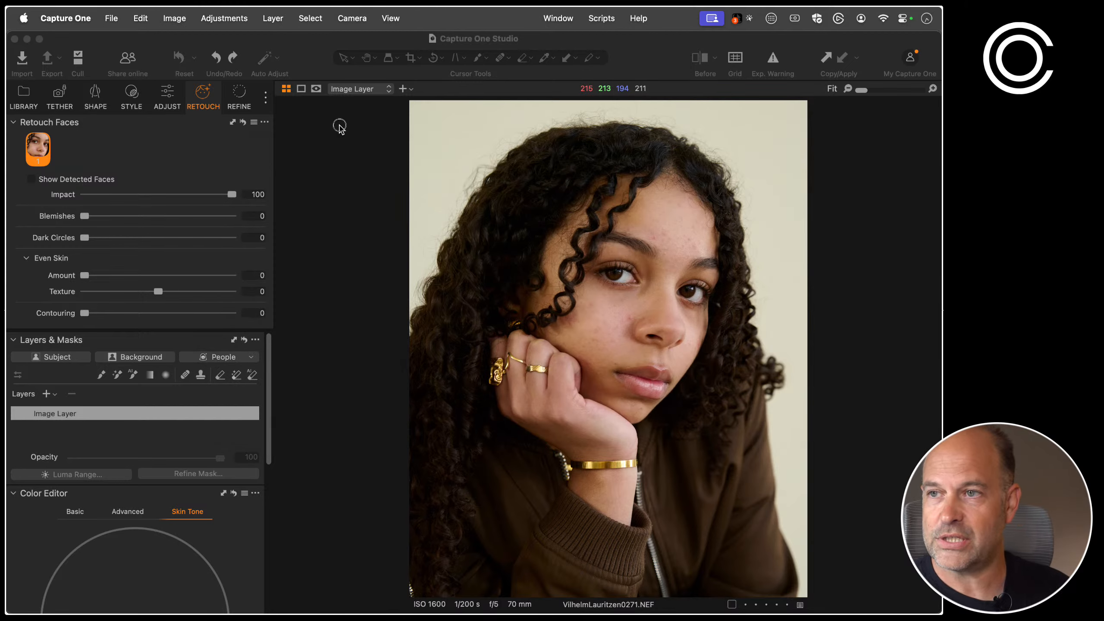
left_click(111, 17)
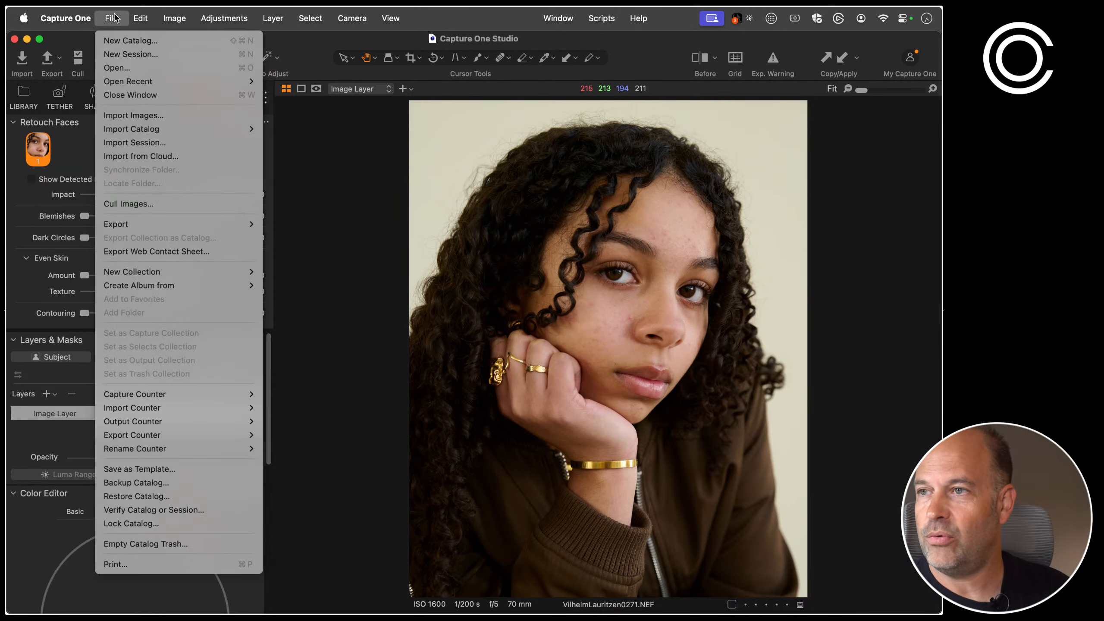
left_click(144, 59)
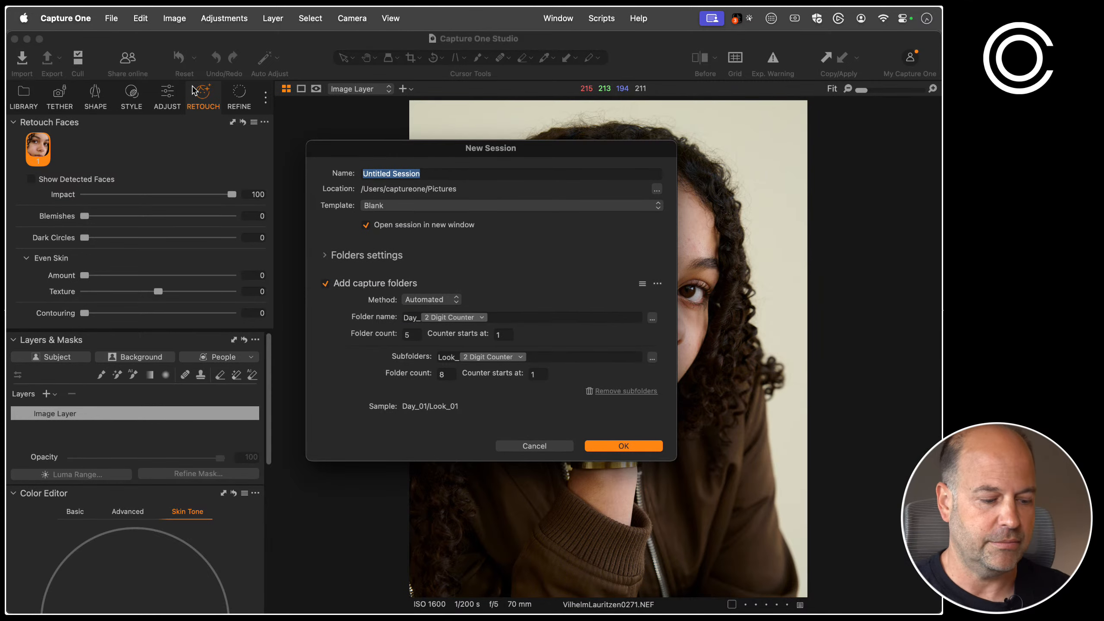
type("Demo 1")
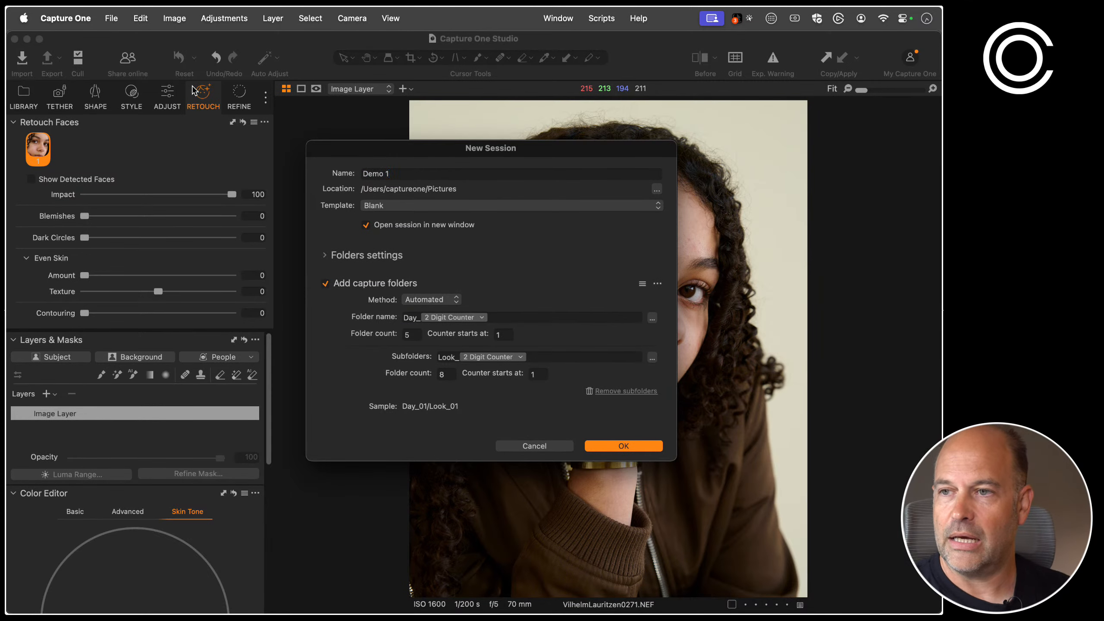
left_click(539, 442)
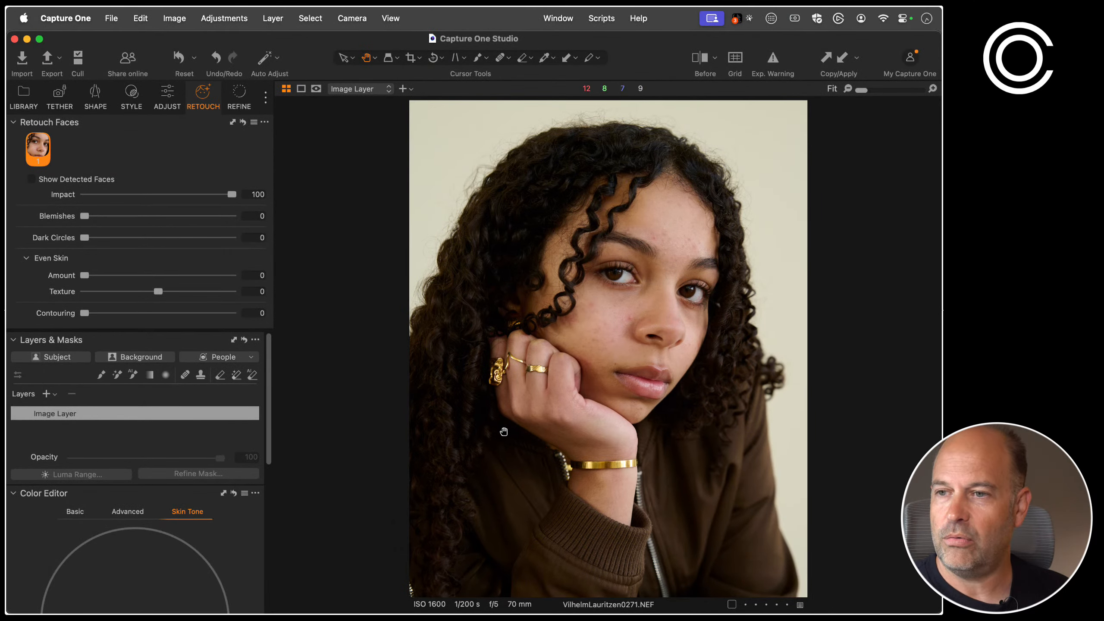
Open the recent Ecom Shoot session in Capture One and show its library of albums and folders
left_click(116, 18)
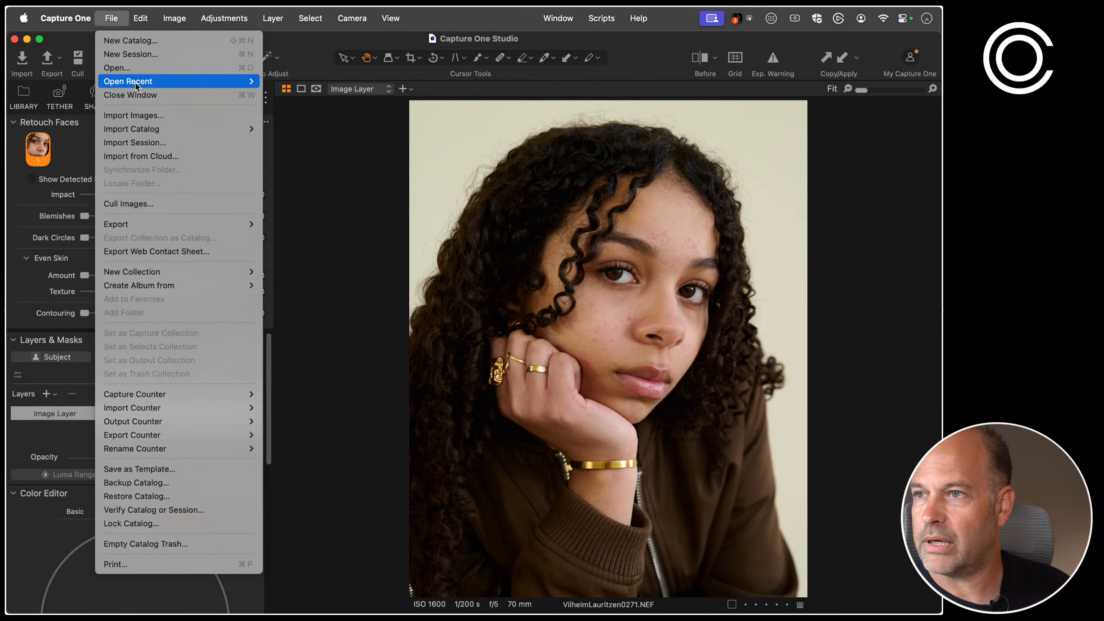
mouse_move(137, 83)
left_click(344, 95)
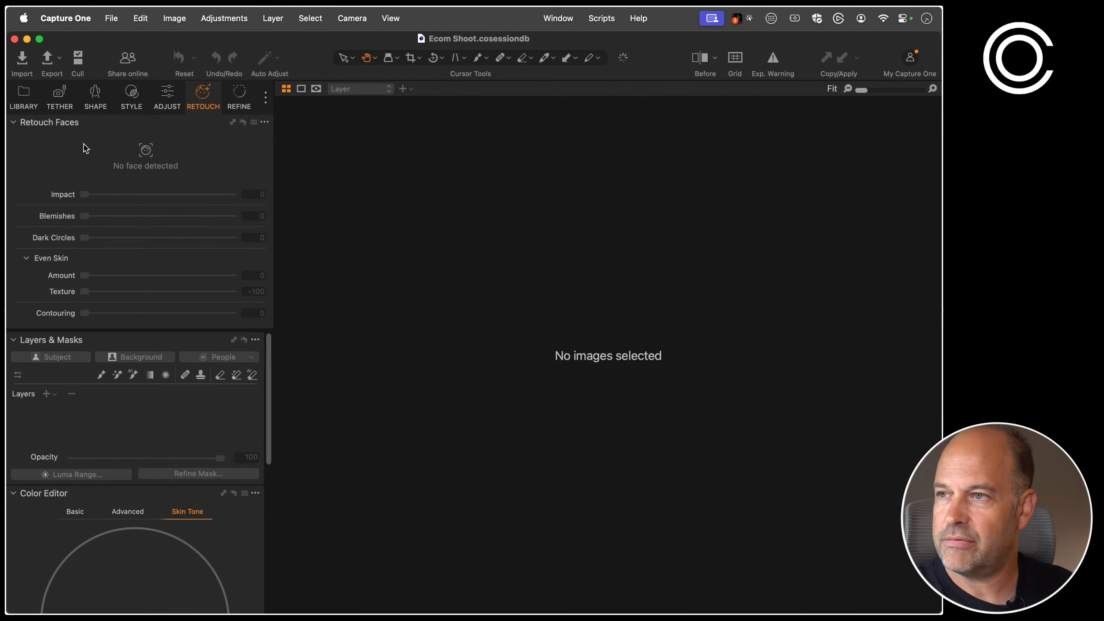
left_click(32, 99)
Reveal the Ecom Shoot session in Finder and inspect all subfolders of its Capture folder, closing the window when done
key("super+Tab")
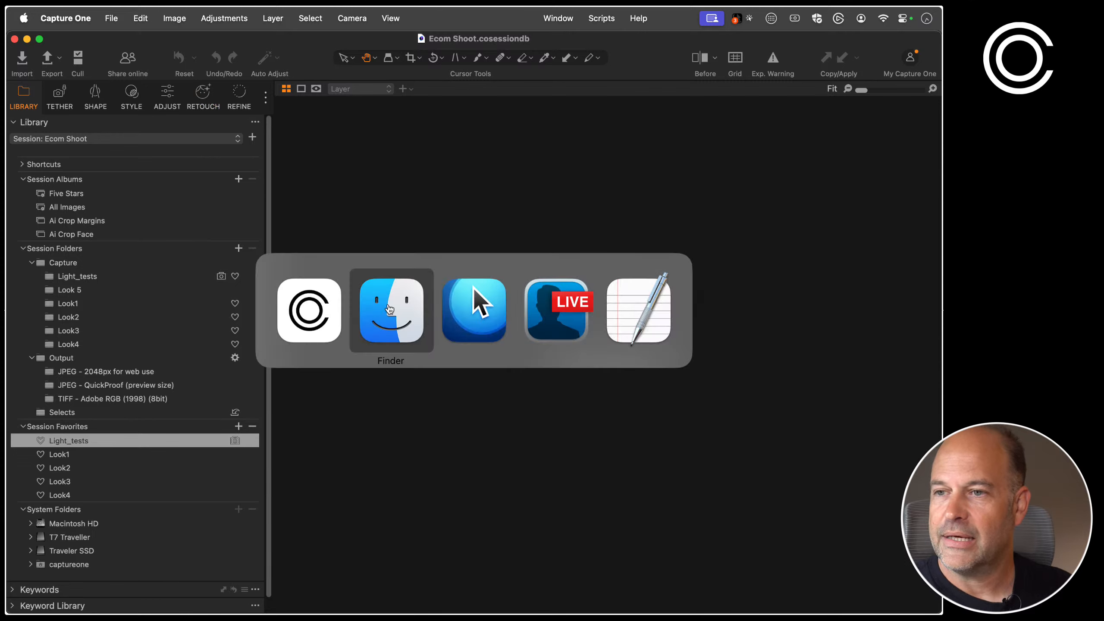
key("super+w")
right_click(427, 40)
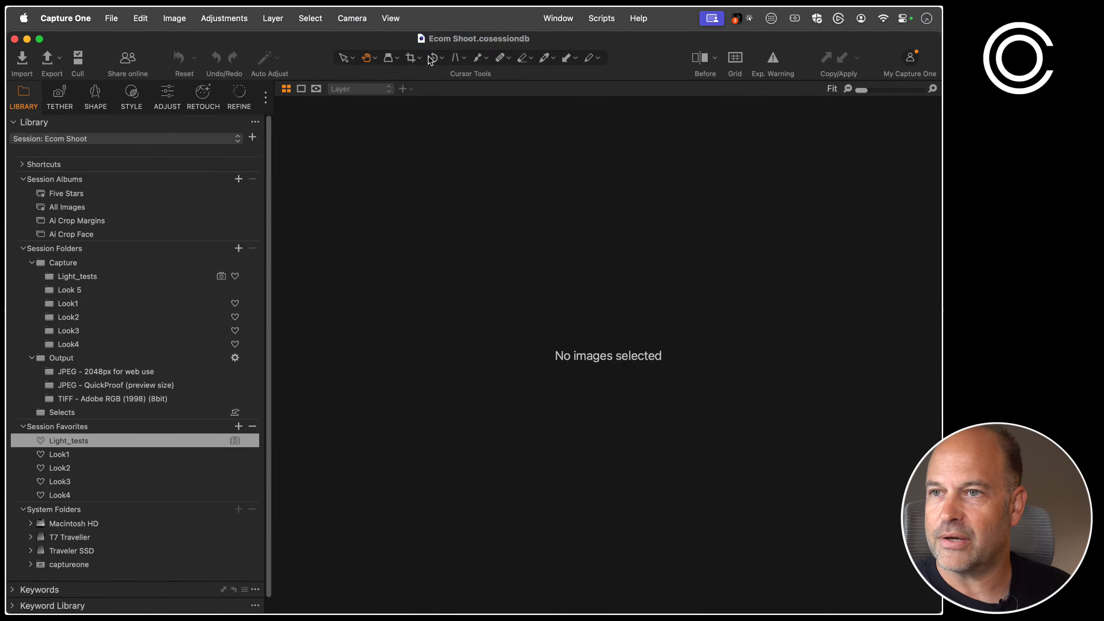
right_click(421, 38)
left_click(428, 54)
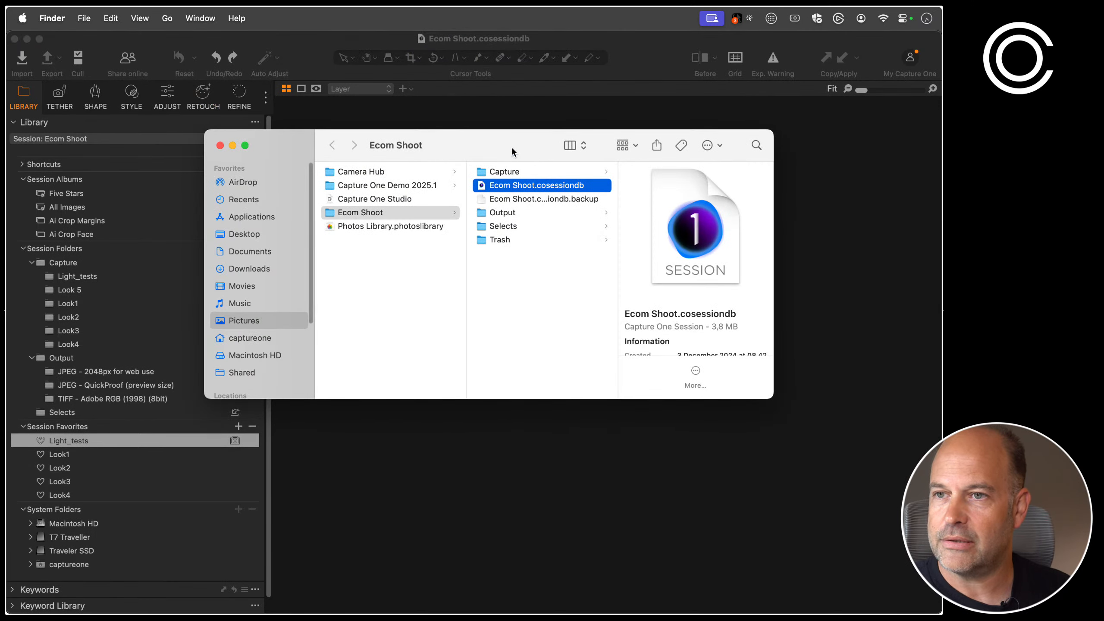
left_click(600, 216)
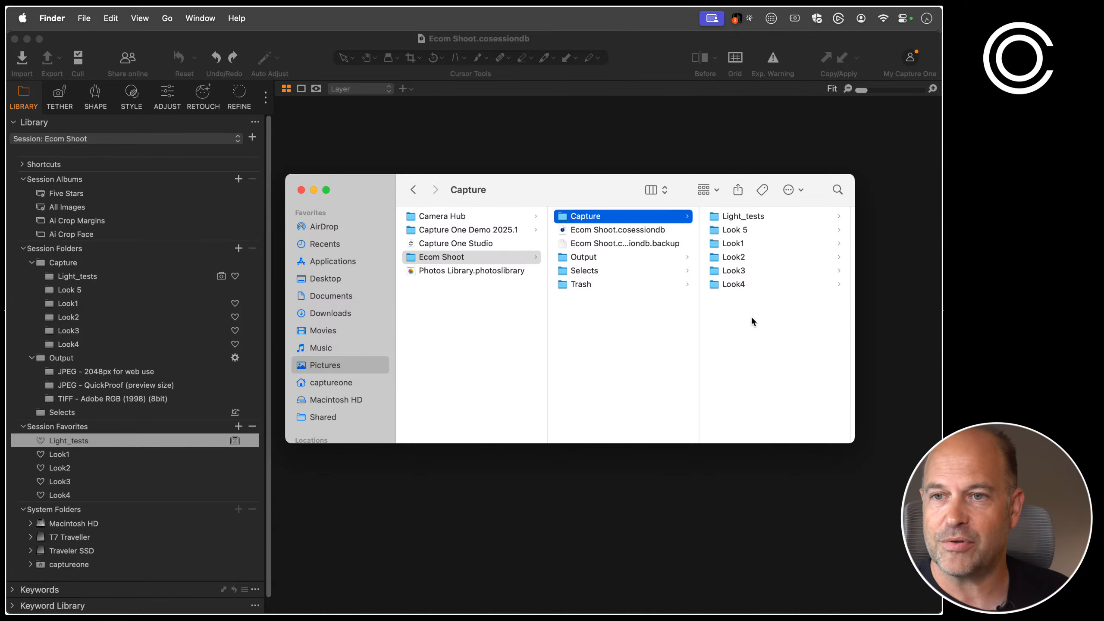
left_click_drag(751, 320, 732, 199)
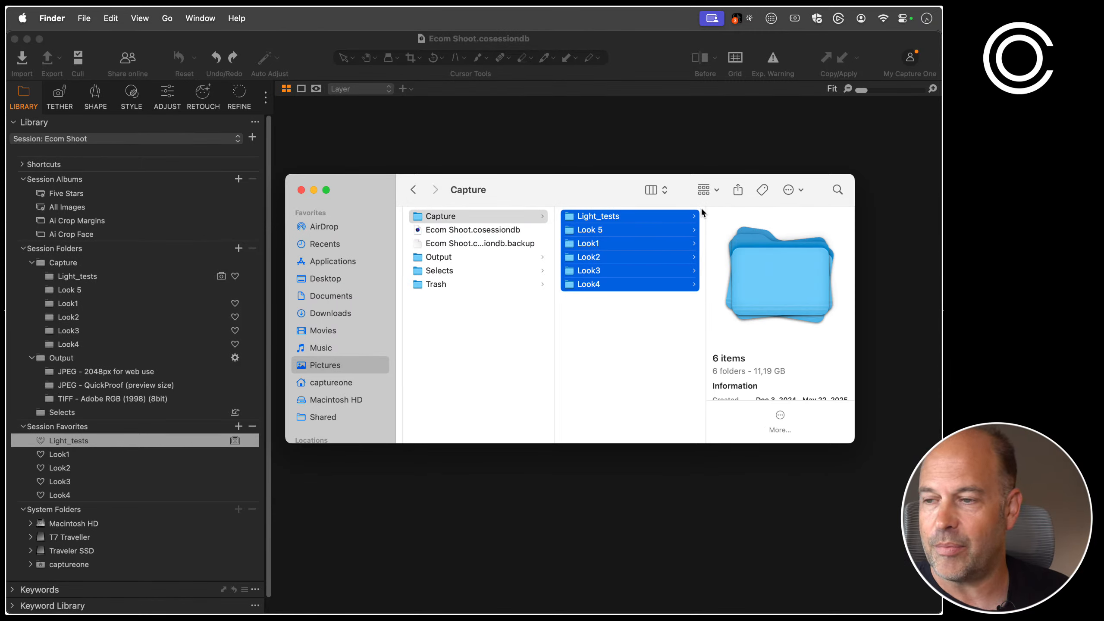
left_click_drag(640, 215, 666, 242)
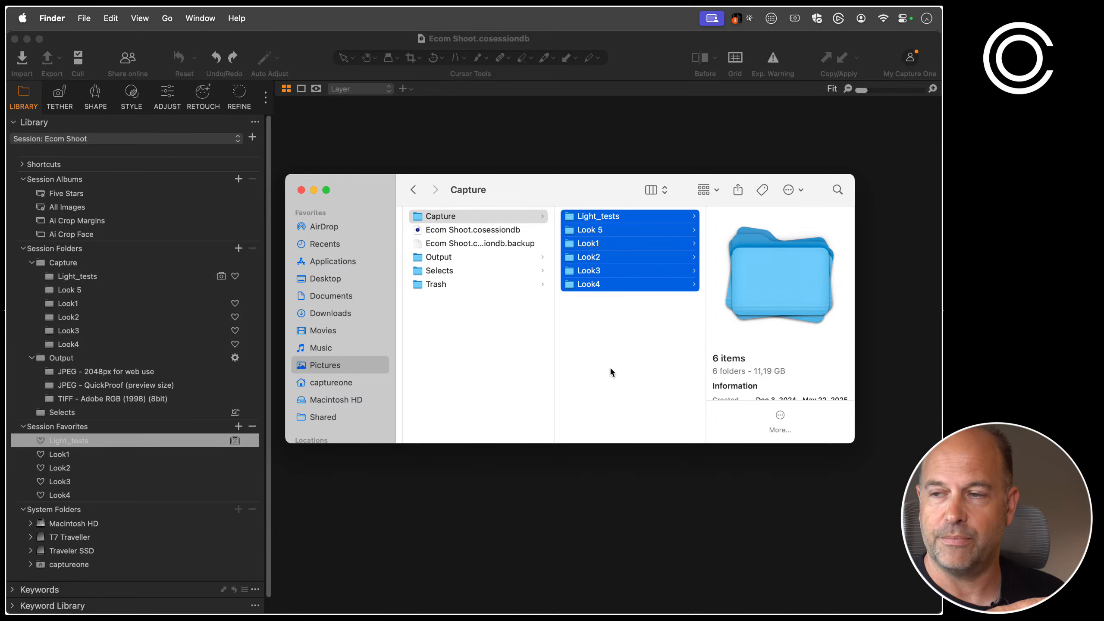
left_click(301, 189)
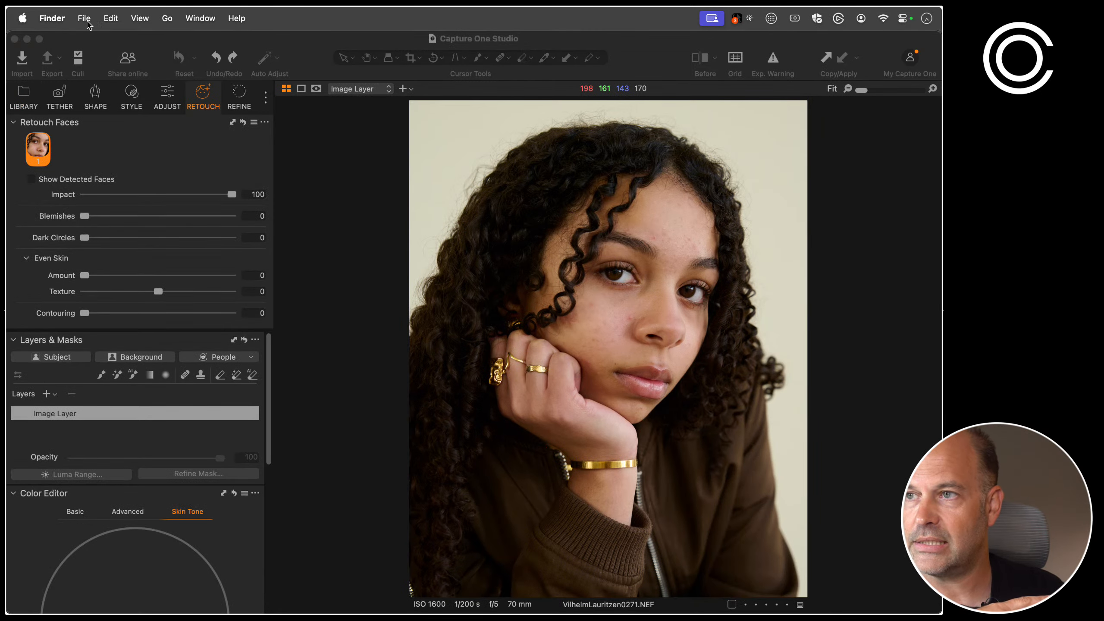
Start a new session in Capture One and set the method for adding capture folders to Manual
left_click(84, 18)
left_click(265, 33)
left_click(111, 18)
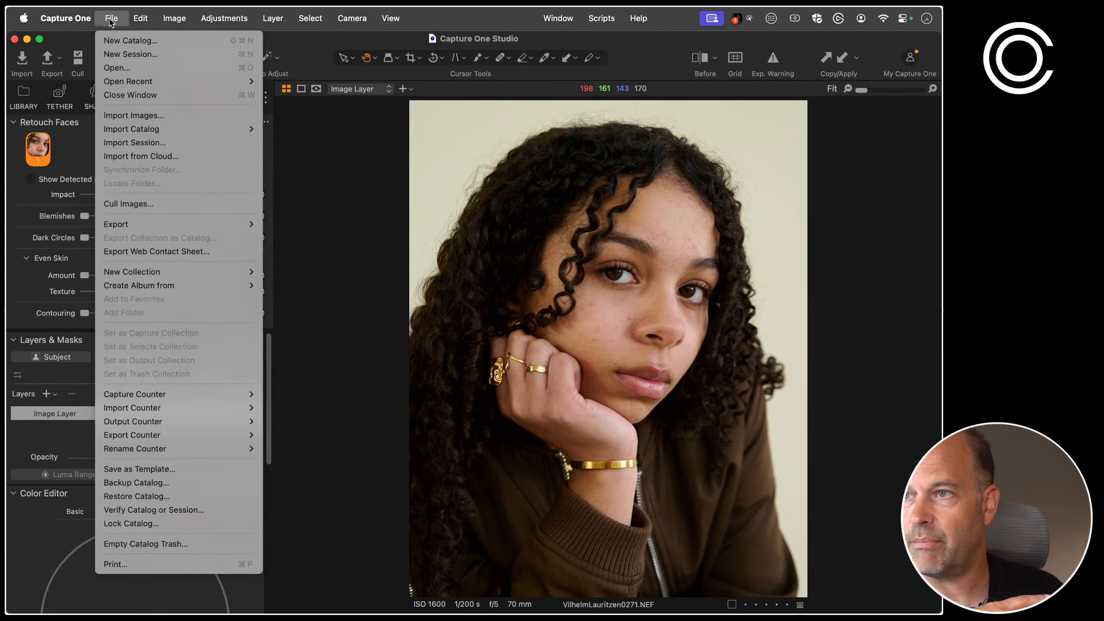
left_click(130, 54)
left_click(428, 300)
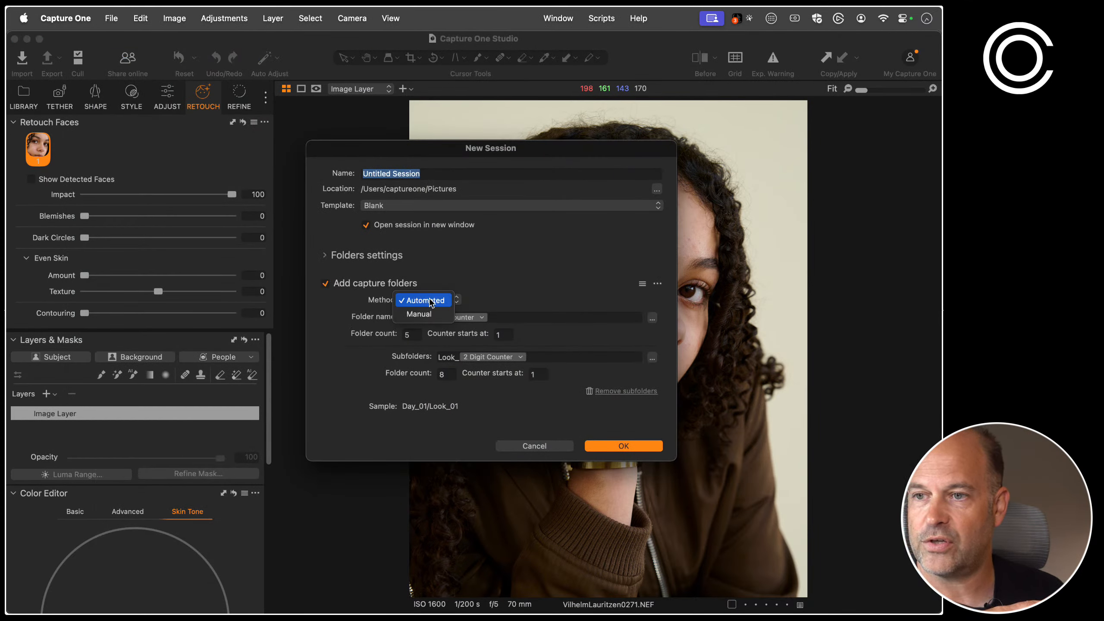
left_click(418, 314)
Clear all prefilled capture folder names and leave the option to add capture folders enabled
left_click(511, 370)
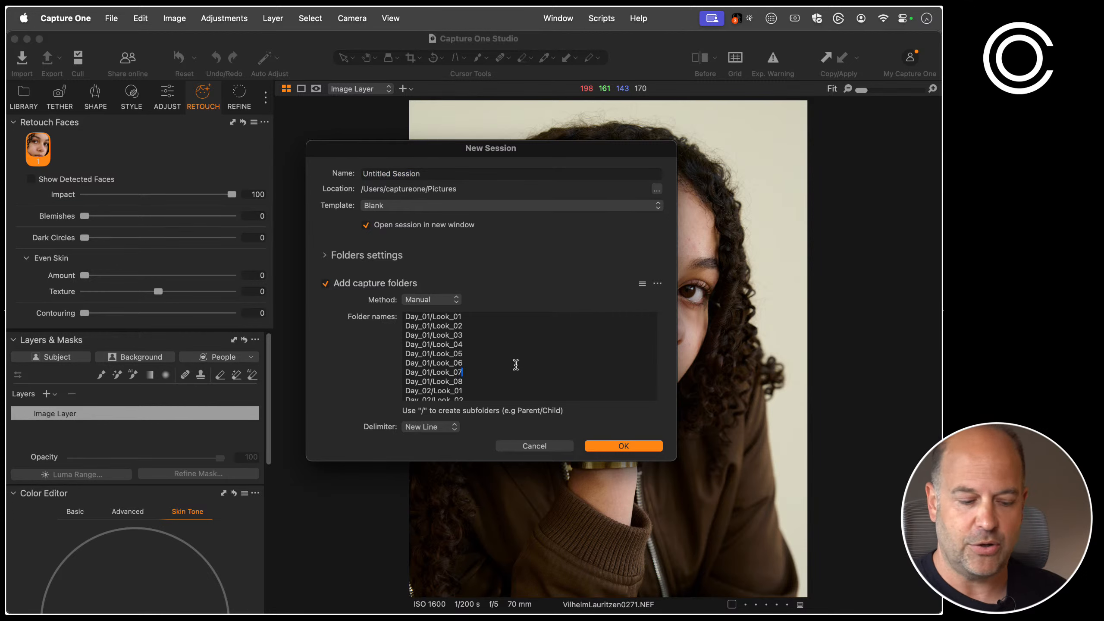
key("super+a")
key("BackSpace")
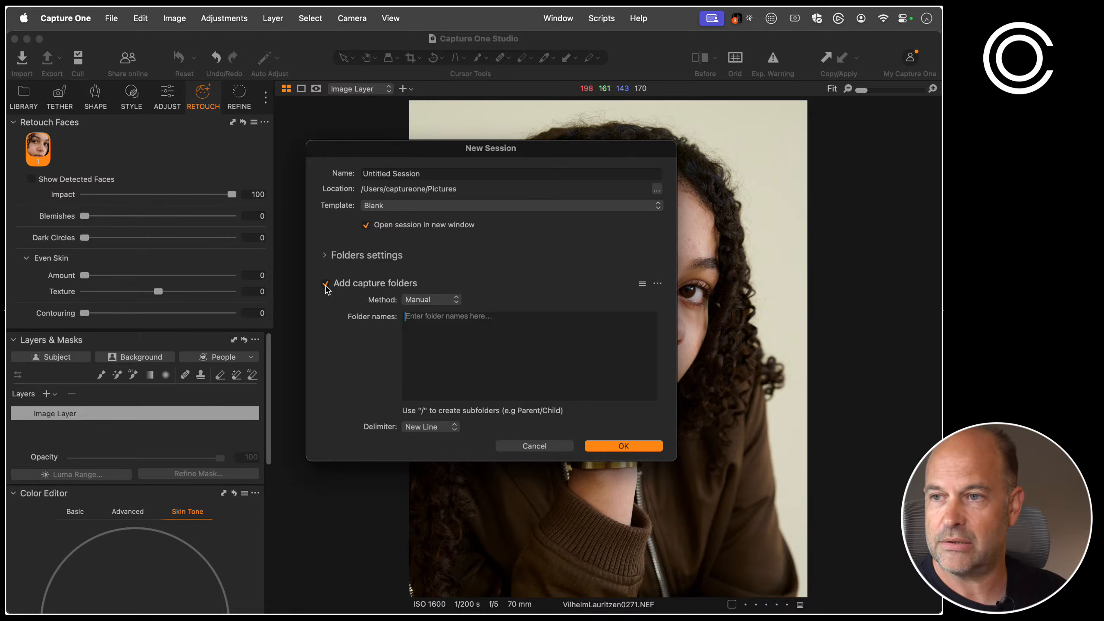
left_click(325, 284)
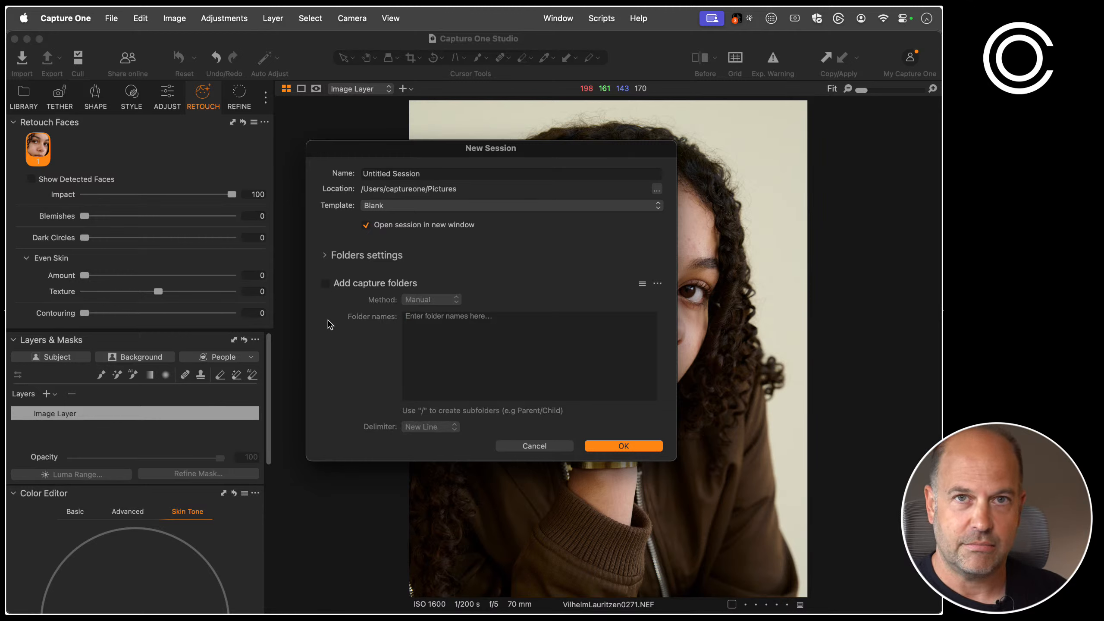
left_click(325, 284)
Name the new session Demo 1
double_click(432, 173)
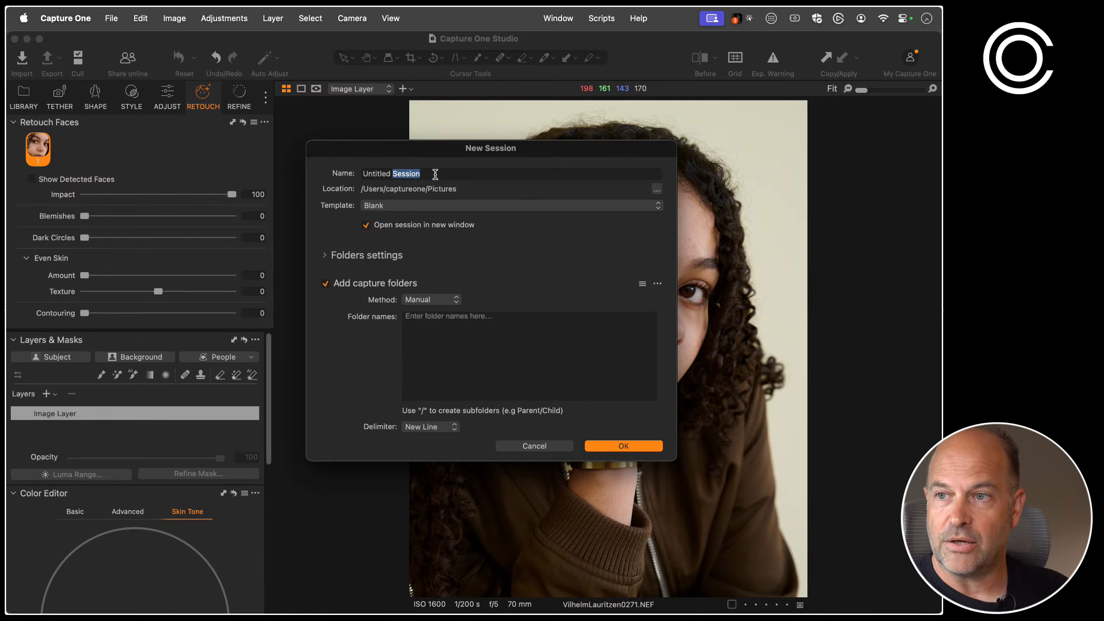
key("super+a")
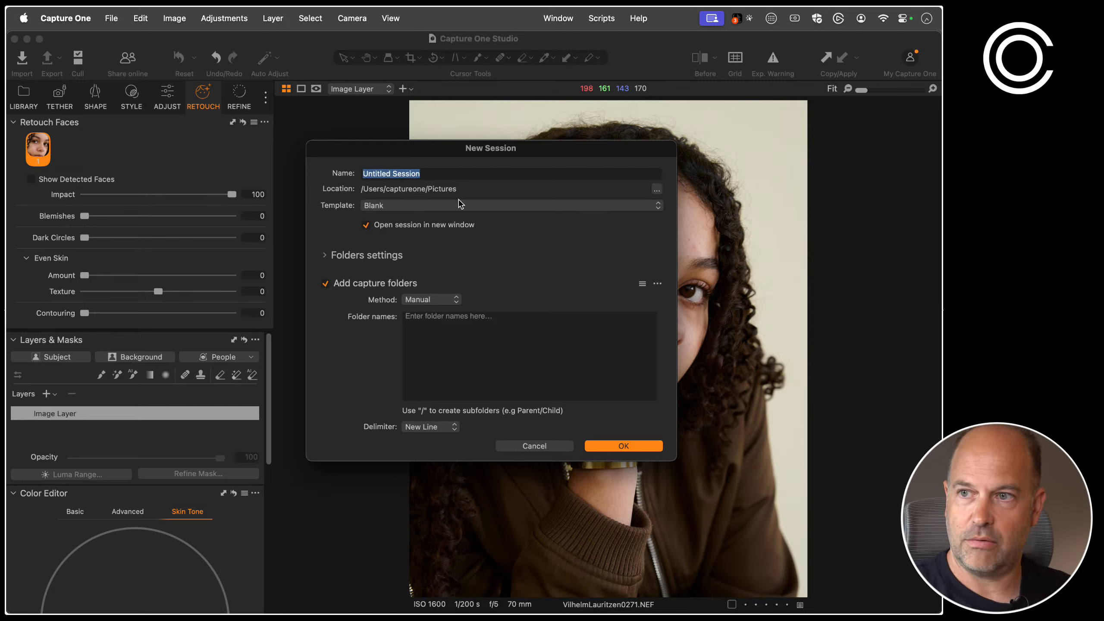
key("BackSpace")
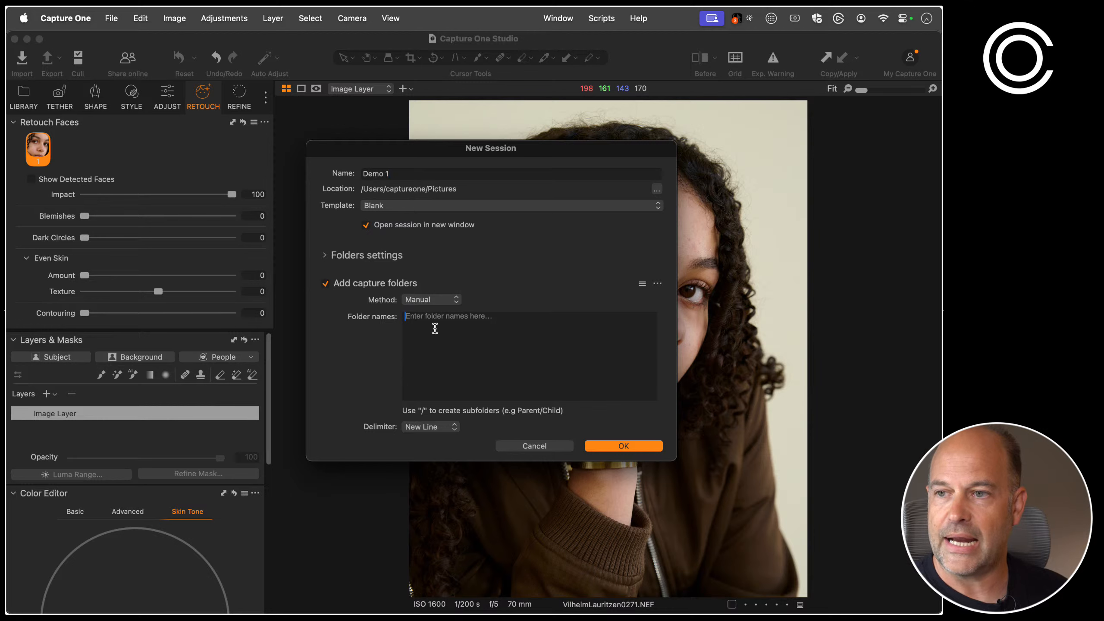
Enter Day 1, Day 2 and Day 3 as capture folder names on separate lines and create the session
left_click(430, 322)
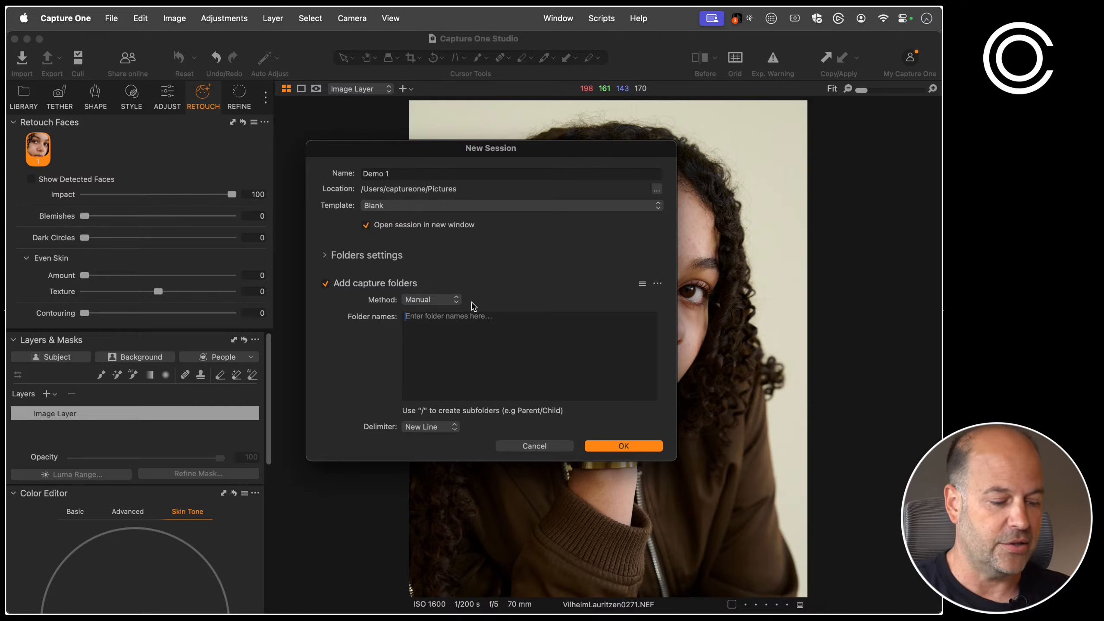
type("Day 3")
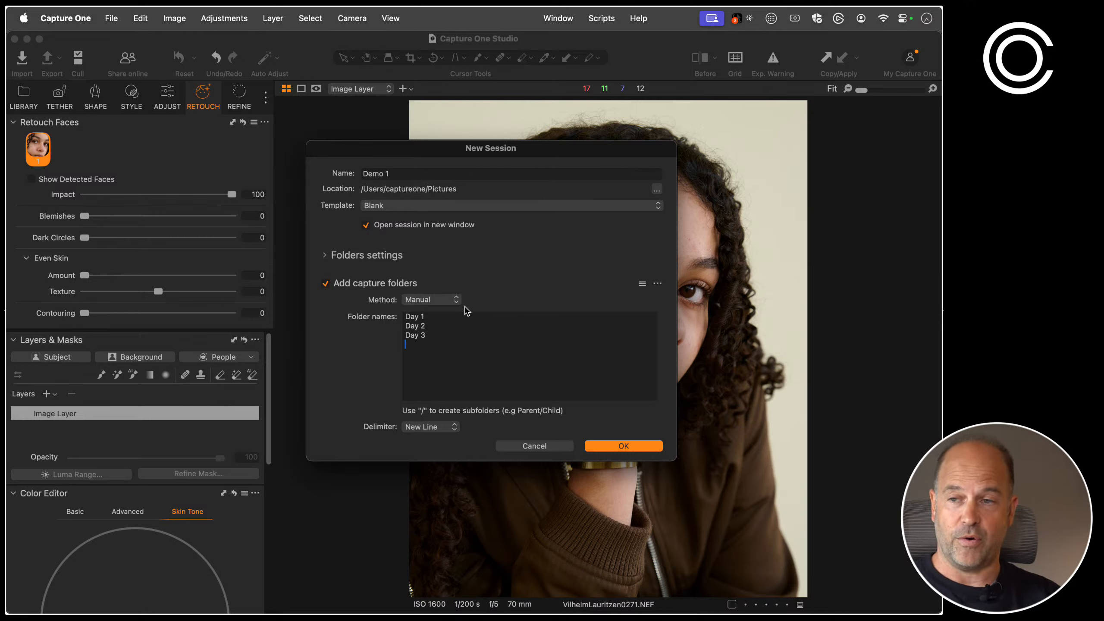
left_click(630, 446)
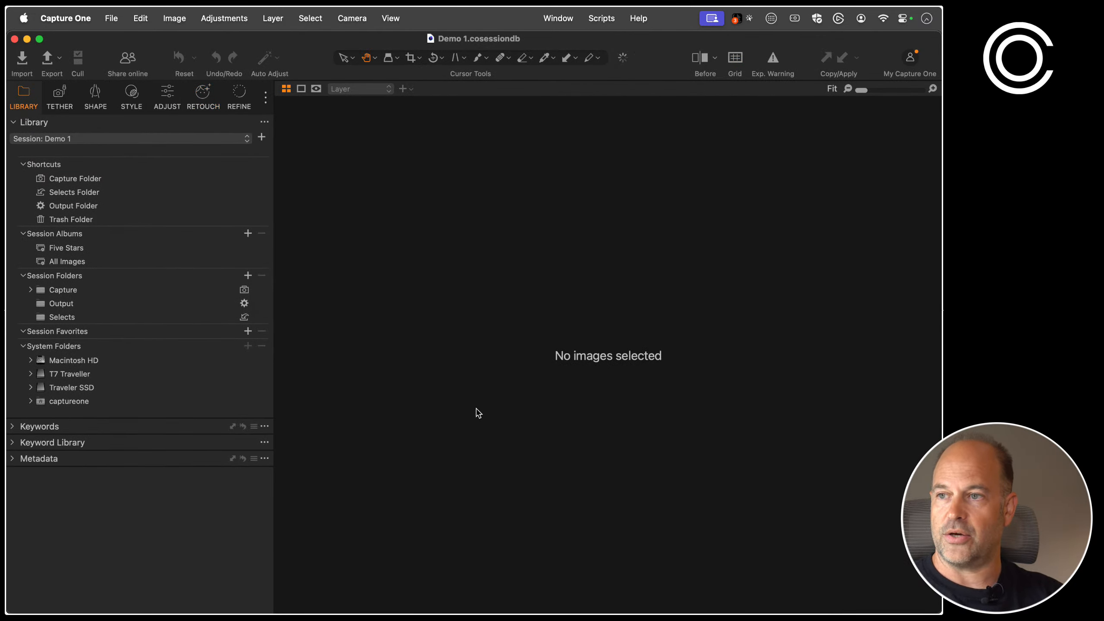
Reveal the Demo 1 session in Finder and view the subfolders of its Capture folder
left_click(448, 39, "super")
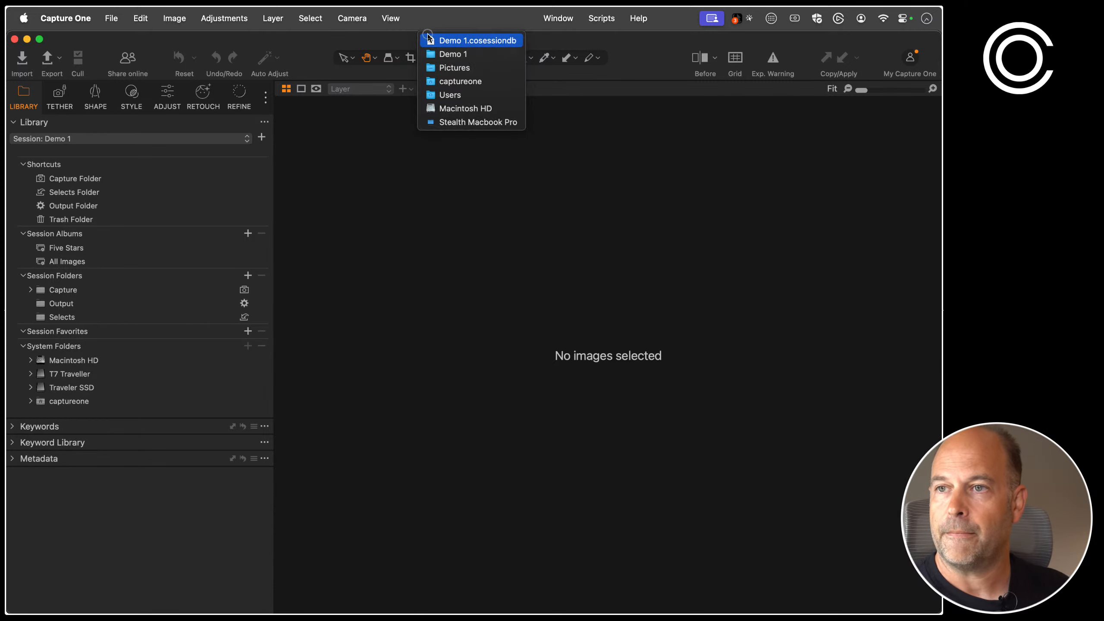
left_click(443, 52)
key("Up")
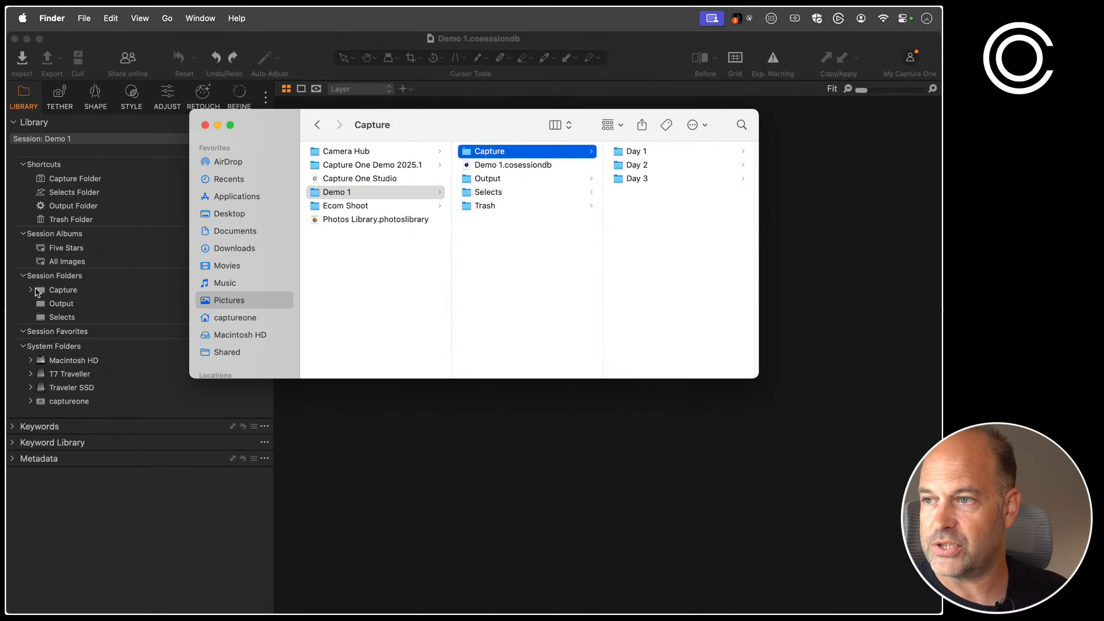
Switch back to Capture One and expand the session's Capture folder to browse its day subfolders
left_click(31, 290)
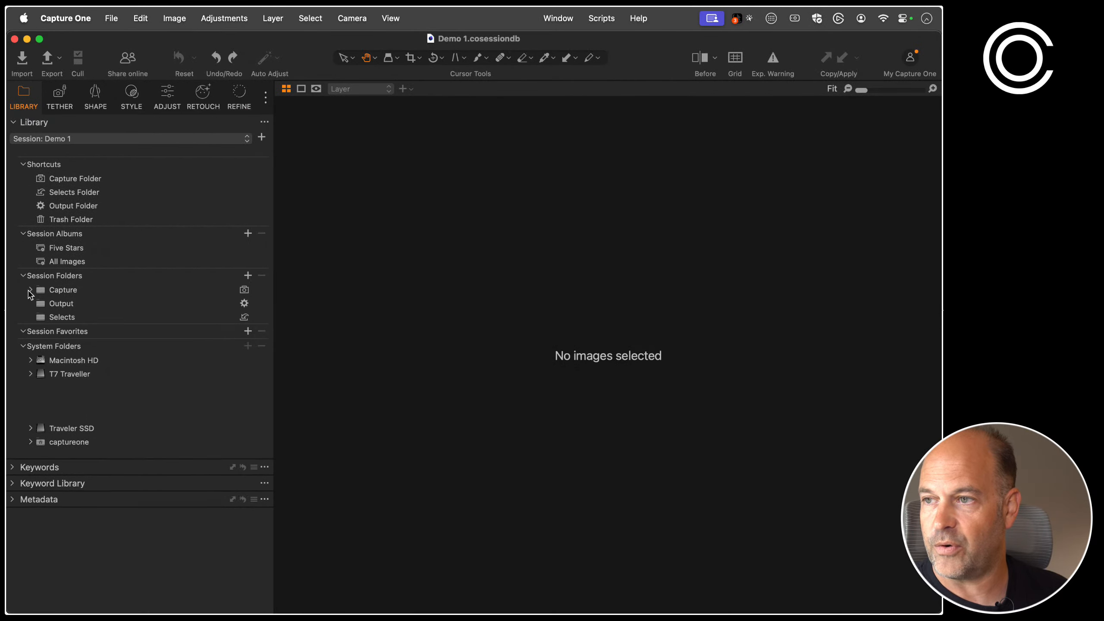
left_click(31, 290)
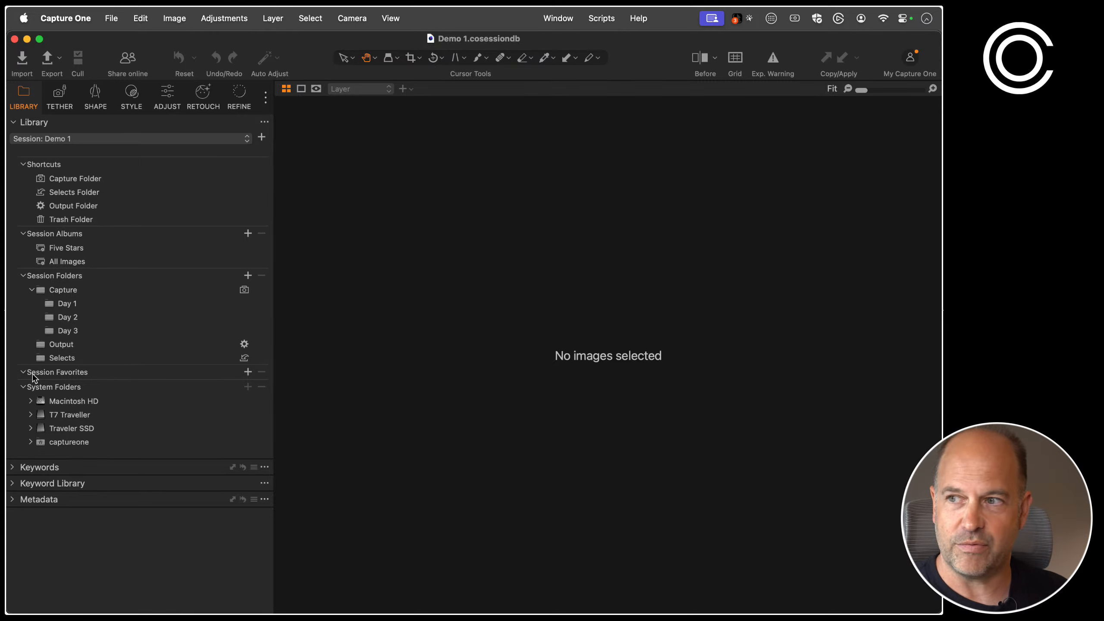
left_click(78, 317)
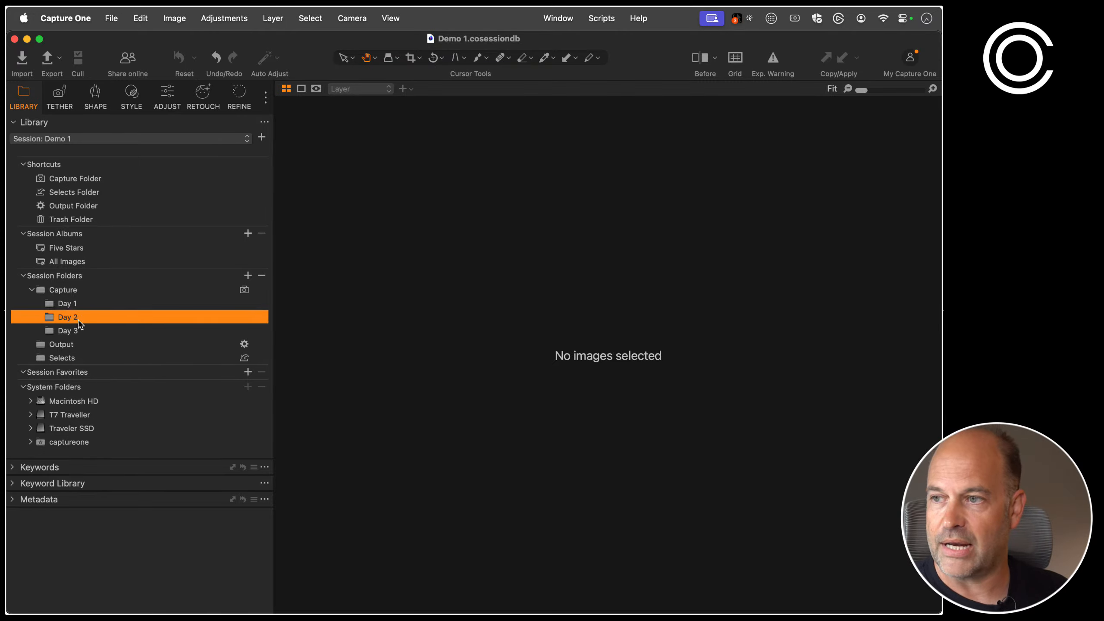
left_click(80, 331)
left_click(79, 318)
Set the Day 1 subfolder as the session's capture folder
left_click(88, 305)
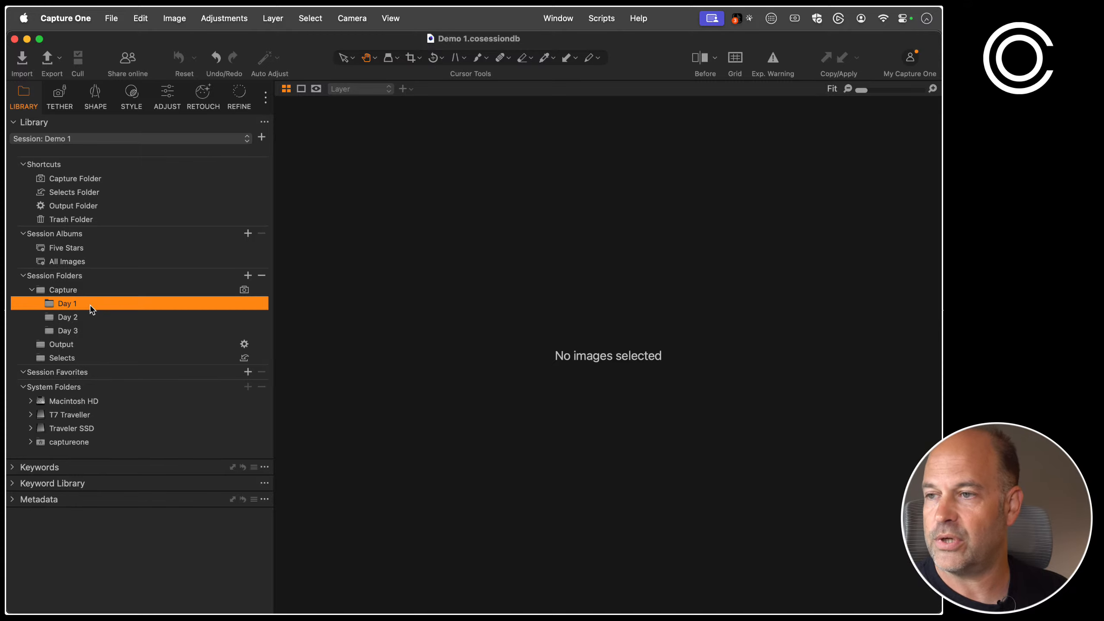
right_click(92, 309)
left_click(137, 400)
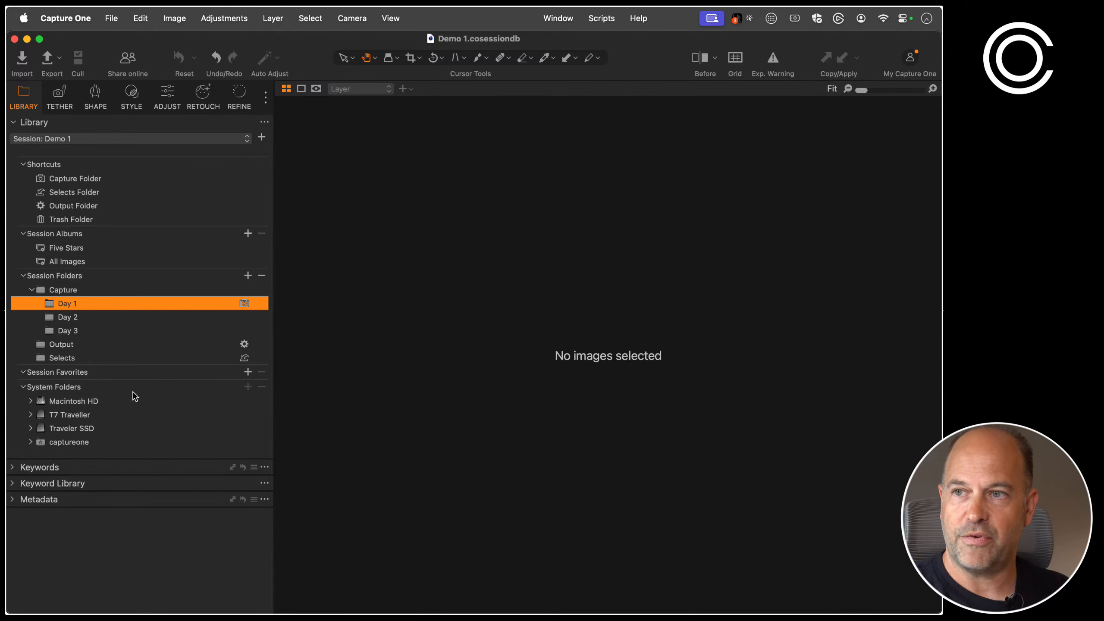
Start a new session and name it Demo 2
left_click(115, 21)
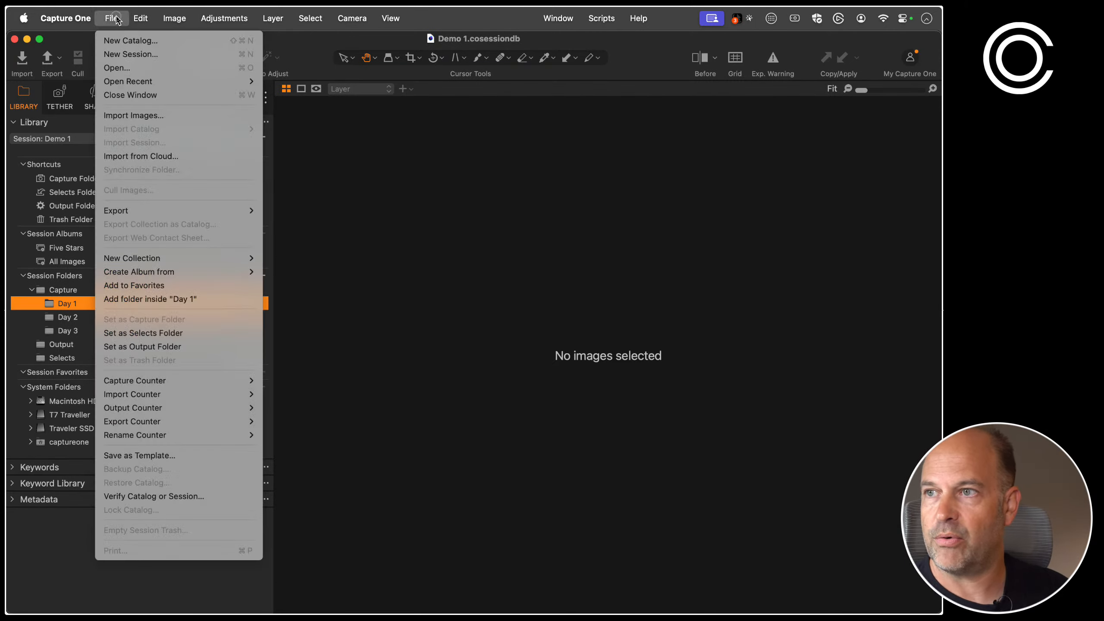
left_click(131, 54)
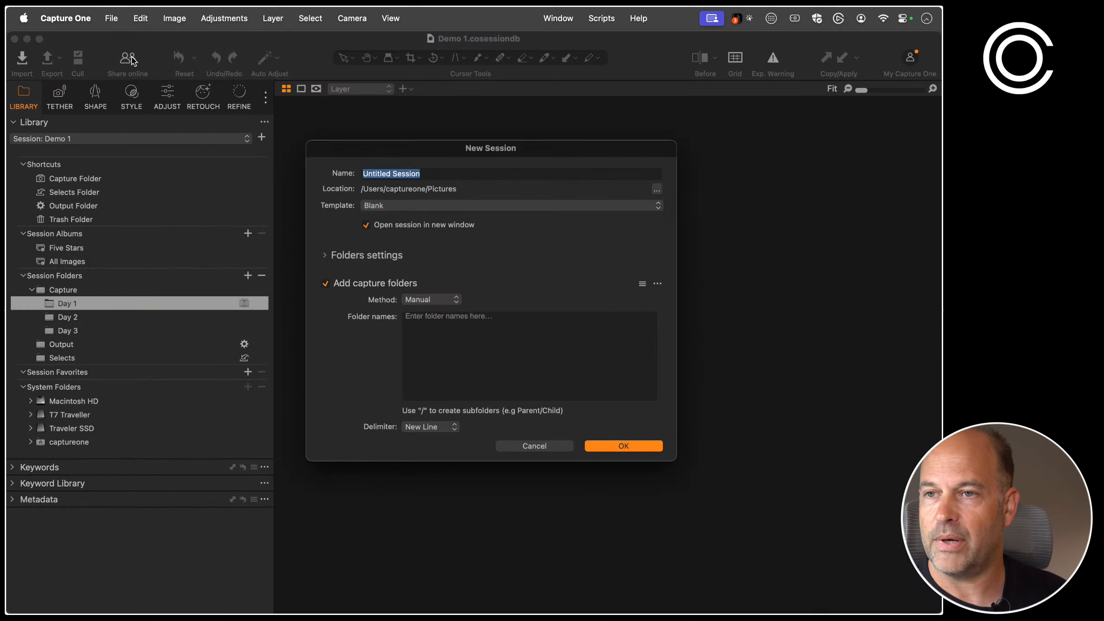
type("Demo 2")
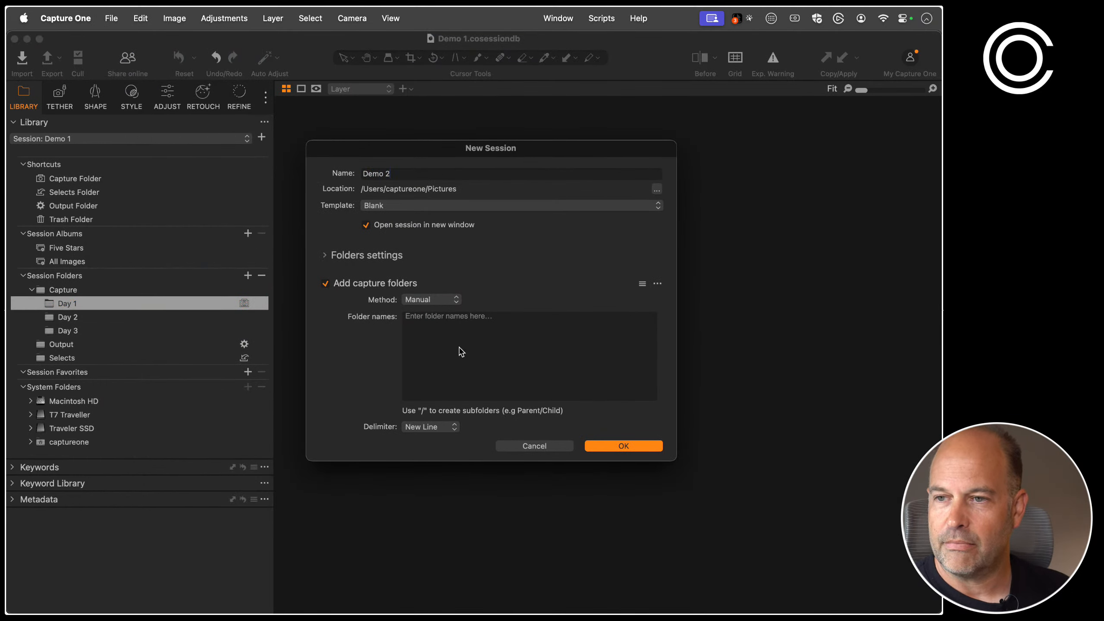
Copy Lighting_Test and Shot_1 to Shot_4 from the TextEdit document into the capture folder names and create the session
key("super+Tab")
key("super+Tab")
key("super+Tab")
key("super+Tab")
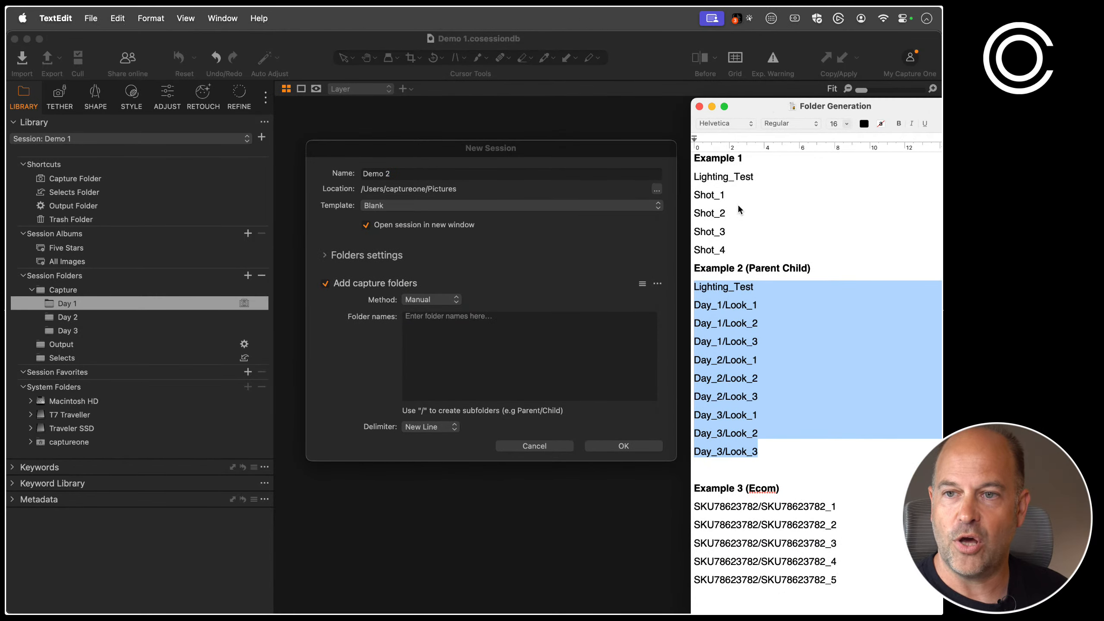
left_click(736, 257)
left_click_drag(737, 256, 682, 179)
key("super+c")
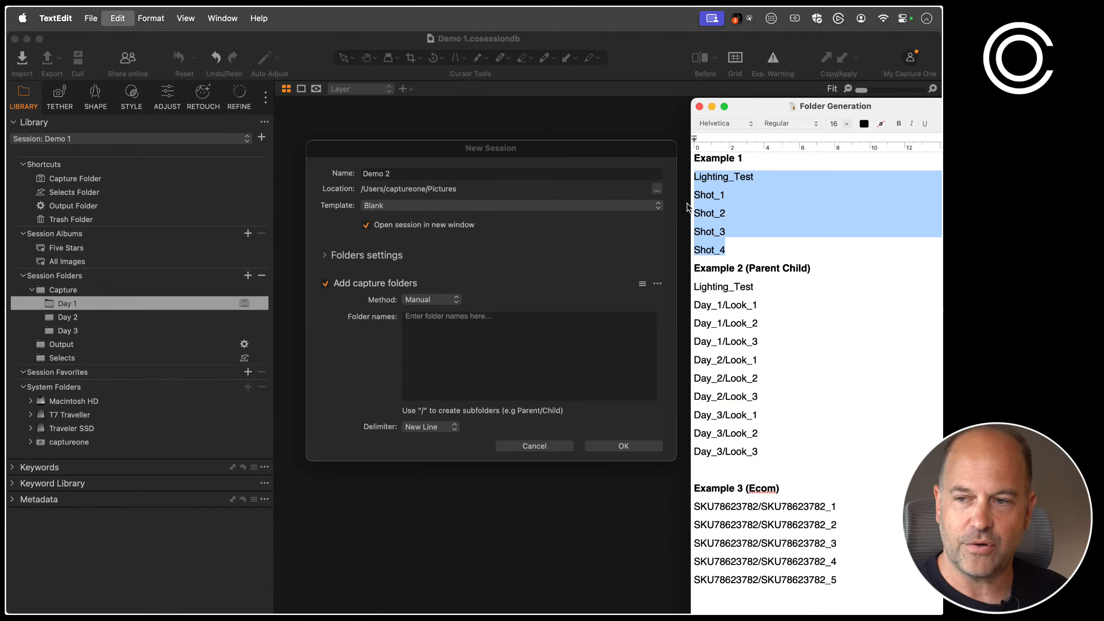
left_click(455, 347)
key("super+v")
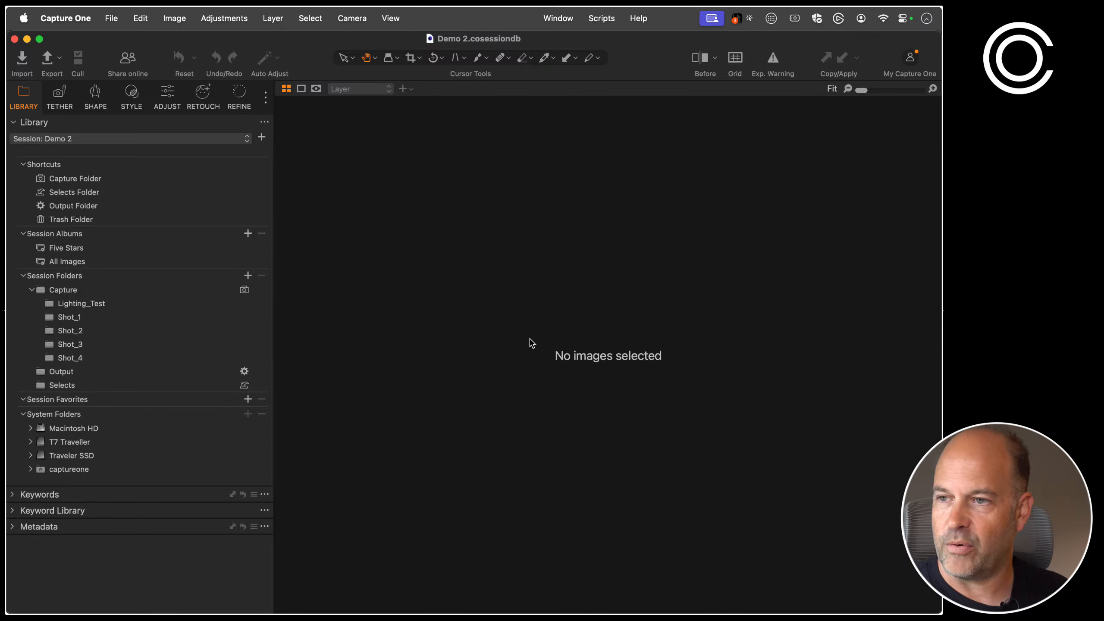
Start another new session and name it Demo 3
left_click(111, 18)
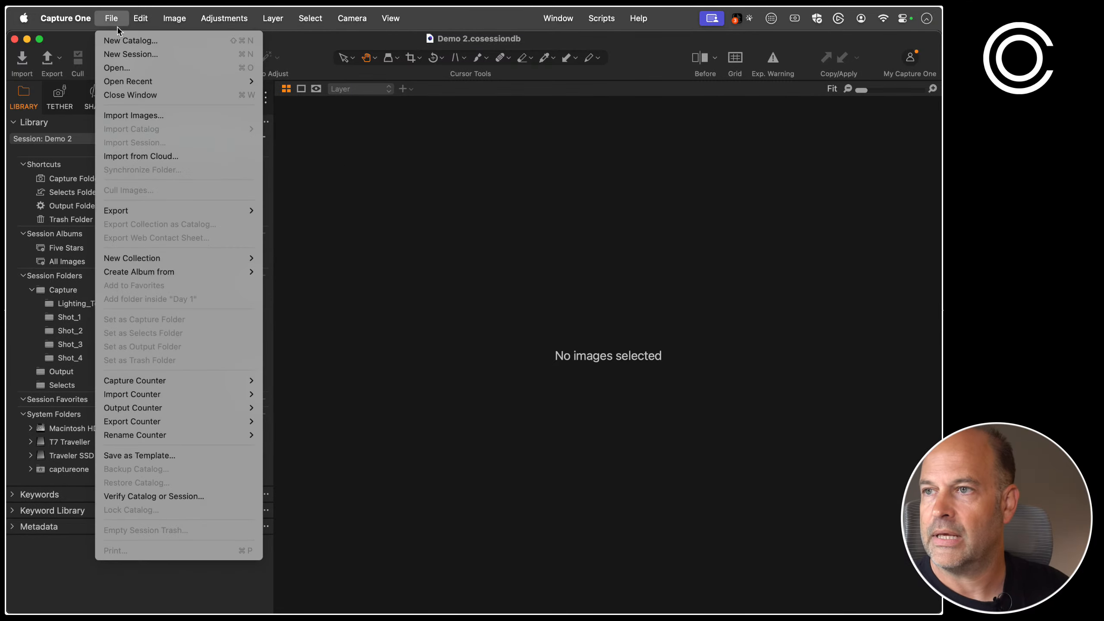
left_click(141, 54)
type("Demo 3")
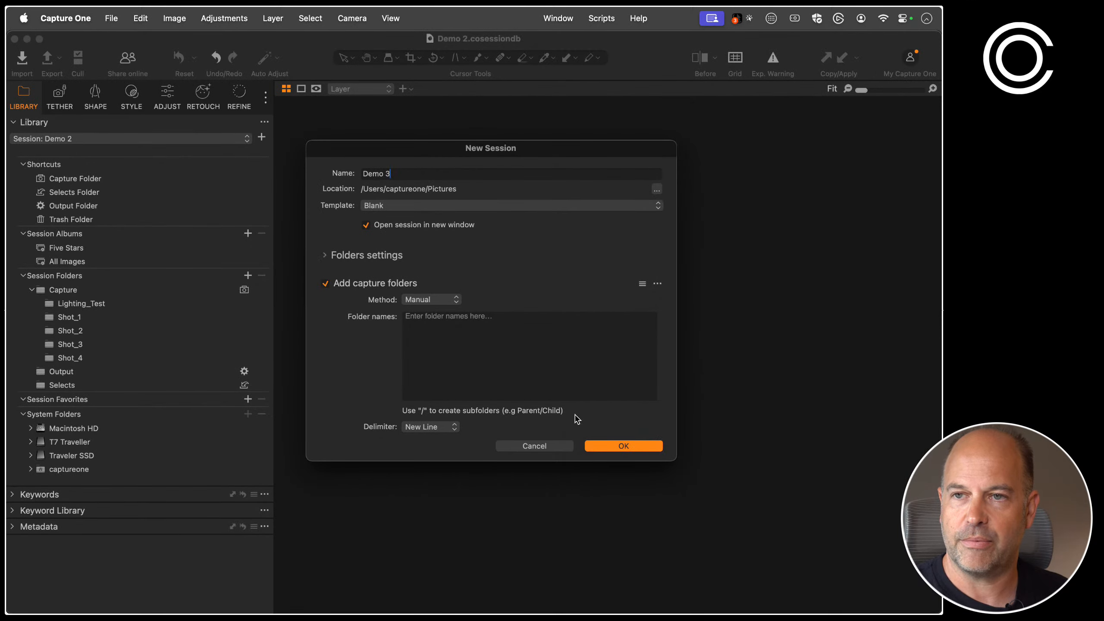
Switch to TextEdit and copy the Example 2 parent/child folder list, from Lighting_Test through Day_3/Look_3
key("super+Tab")
left_click(759, 434)
left_click_drag(763, 453, 694, 287)
key("super+c")
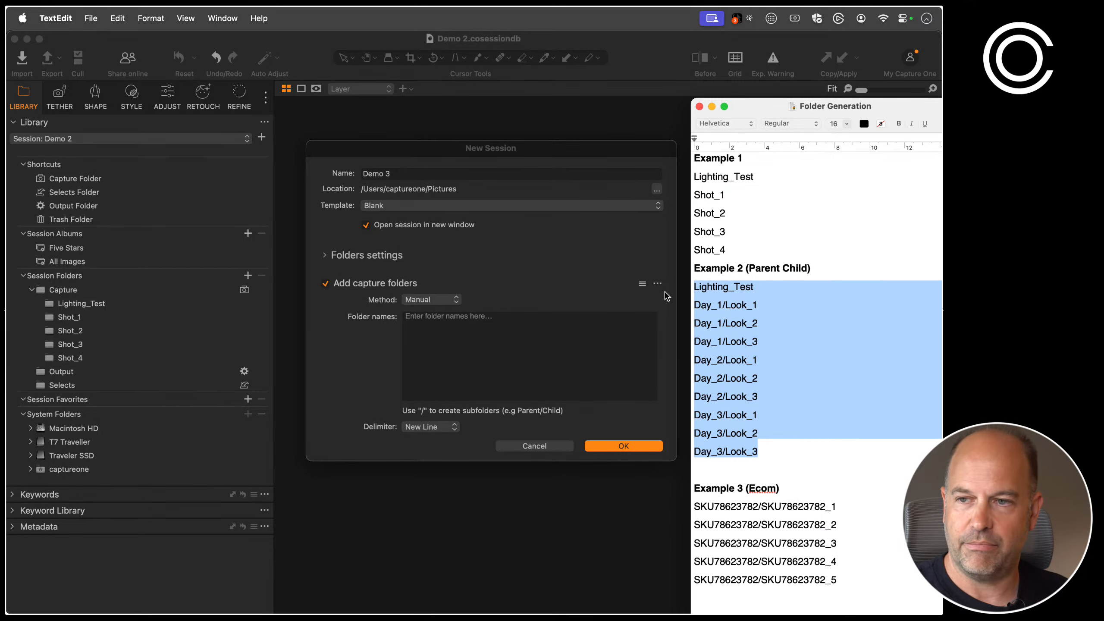
left_click(526, 328)
key("super+v")
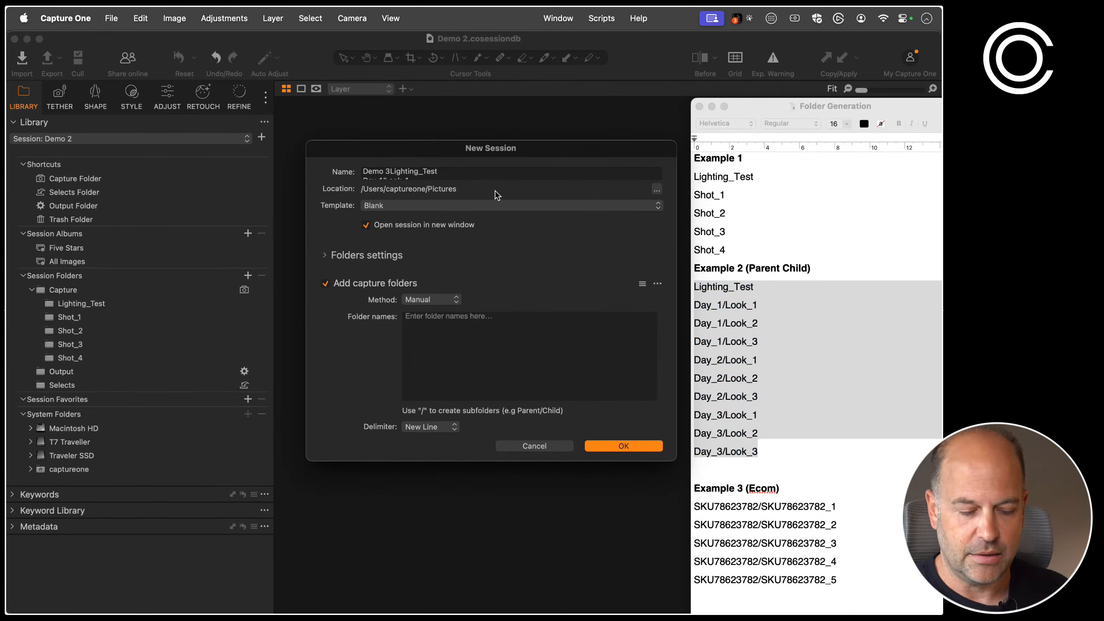
key("super+z")
Paste the copied parent/child list as the capture folder names and create the session under the name Demo 3
left_click(450, 334)
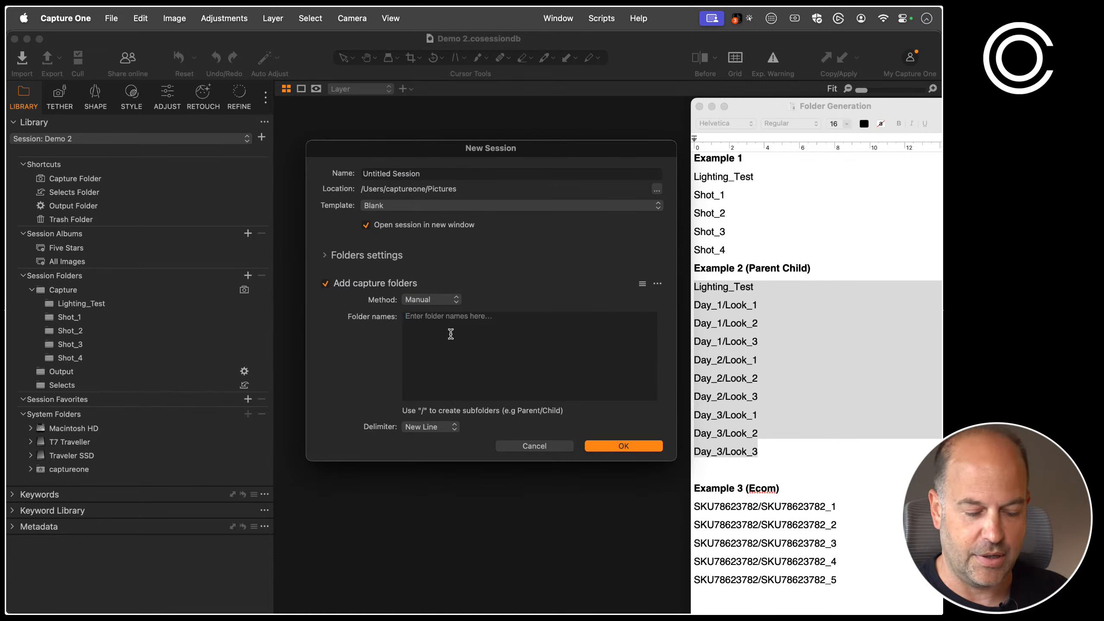
key("super+v")
triple_click(435, 173)
type("D")
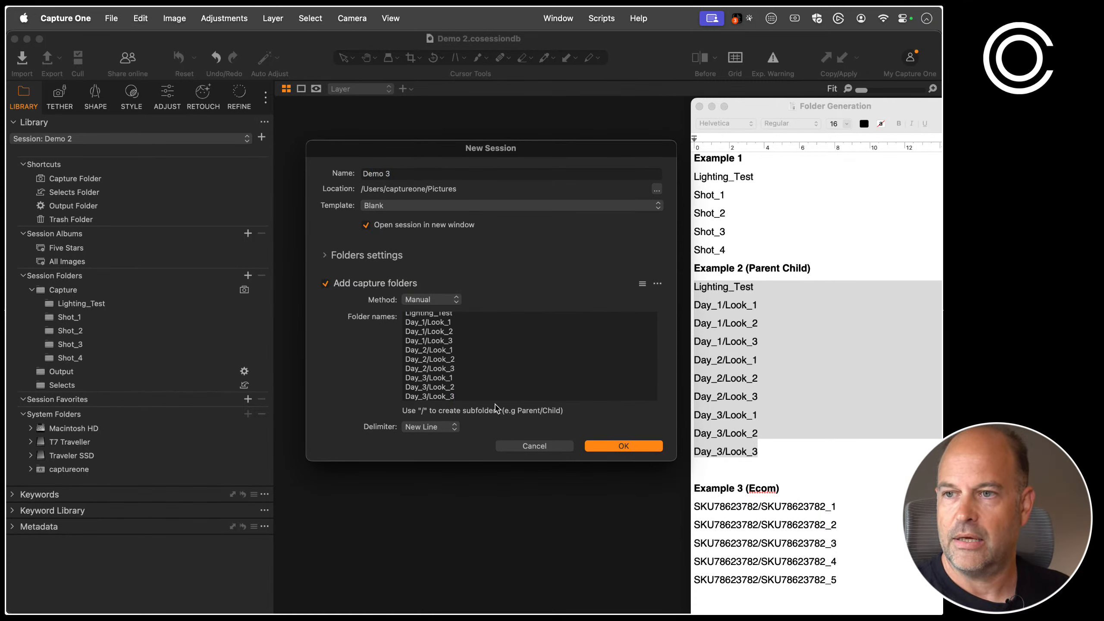
scroll(480, 350, "up", 2)
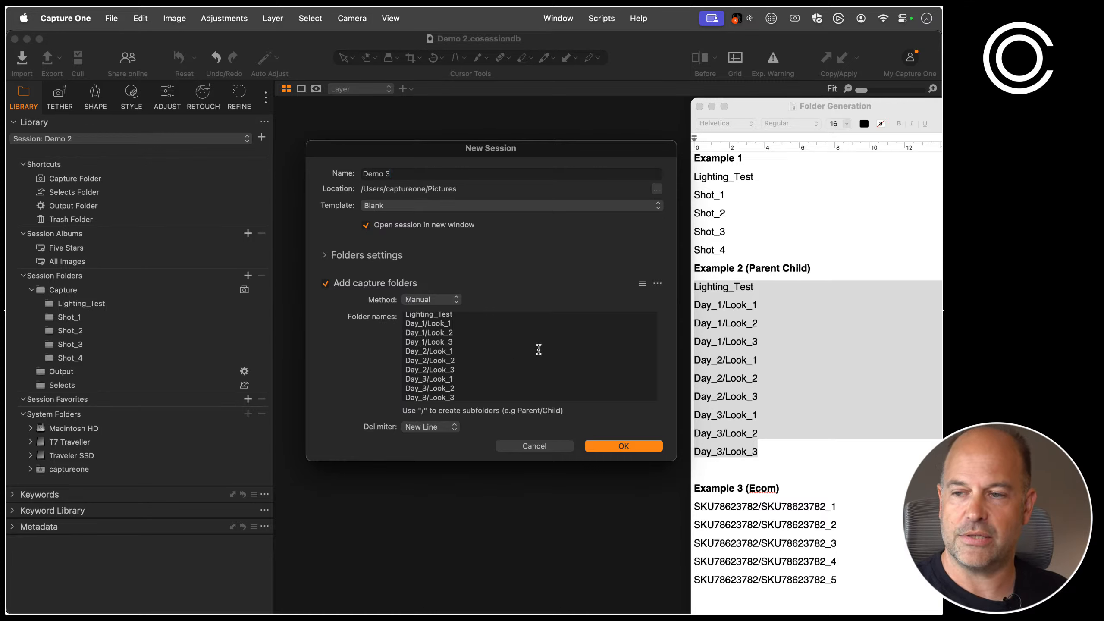
left_click(610, 450)
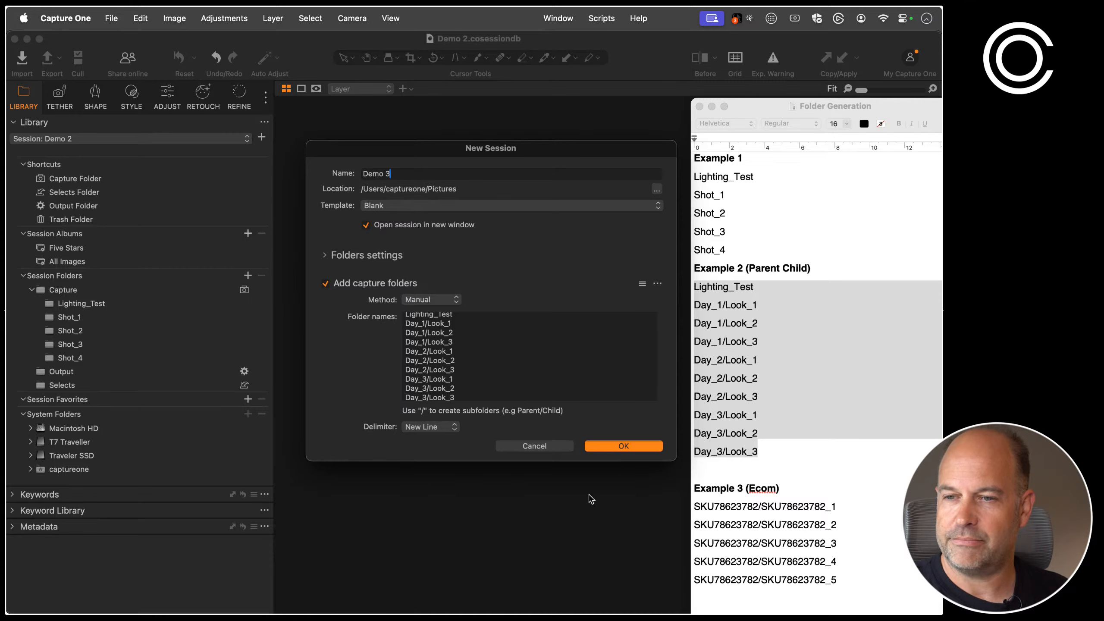
Expand the Capture folder and its Day_1, Day_2 and Day_3 subfolders to view the nested look folders
left_click(31, 290)
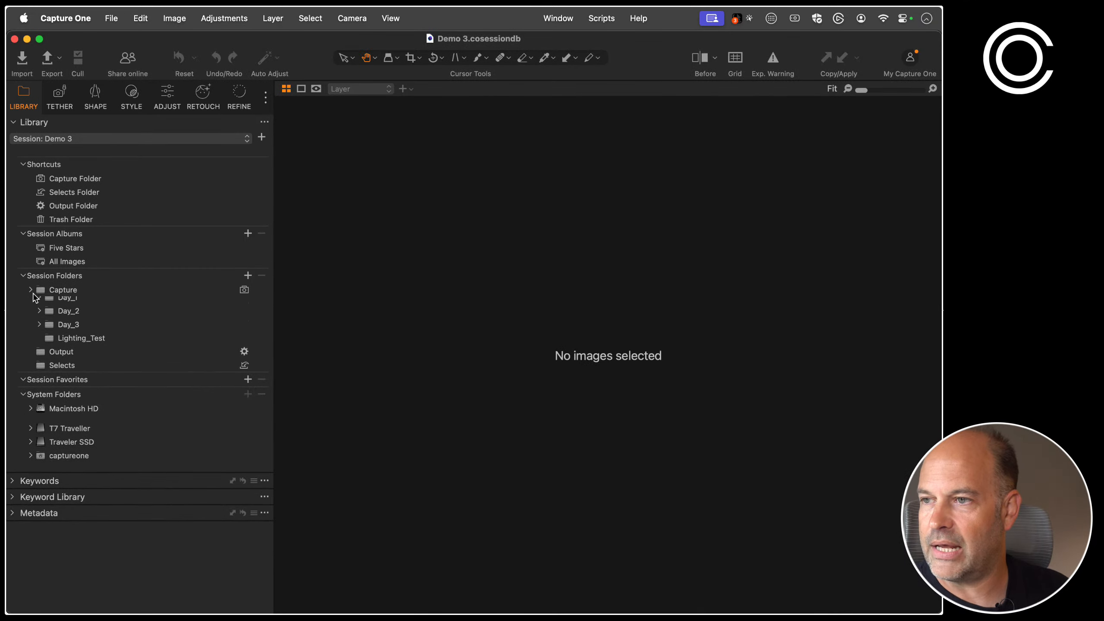
left_click(40, 303)
left_click(41, 358)
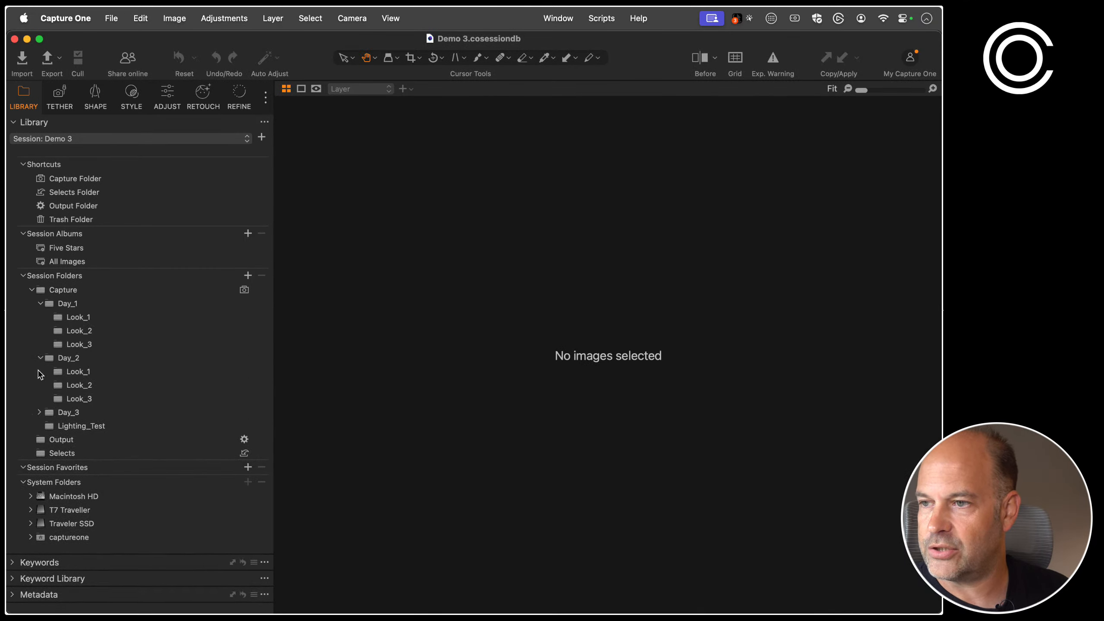
left_click(40, 411)
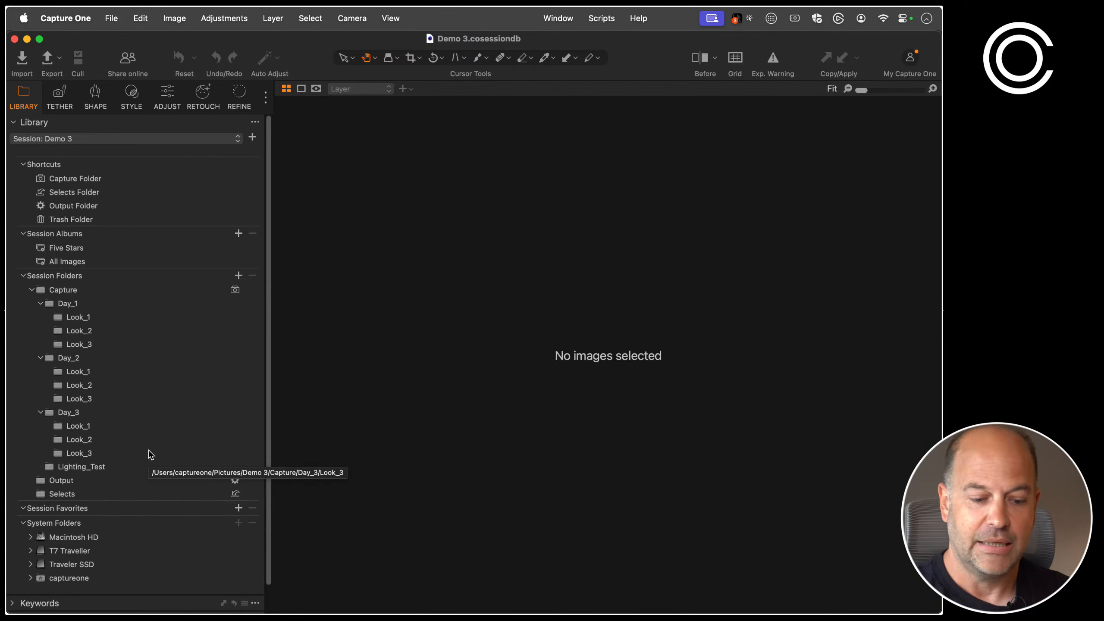
Start a new session named Demo 5 and paste the copied Lighting_Test and Day/Look list as its capture folder names
left_click(111, 17)
left_click(154, 54)
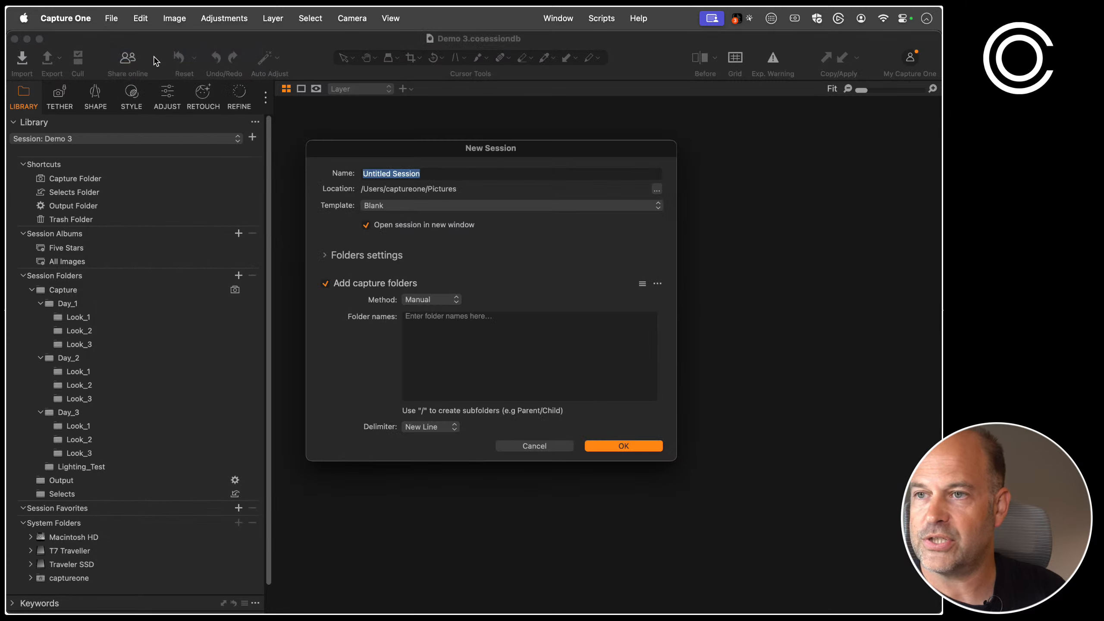
type("Demo 5")
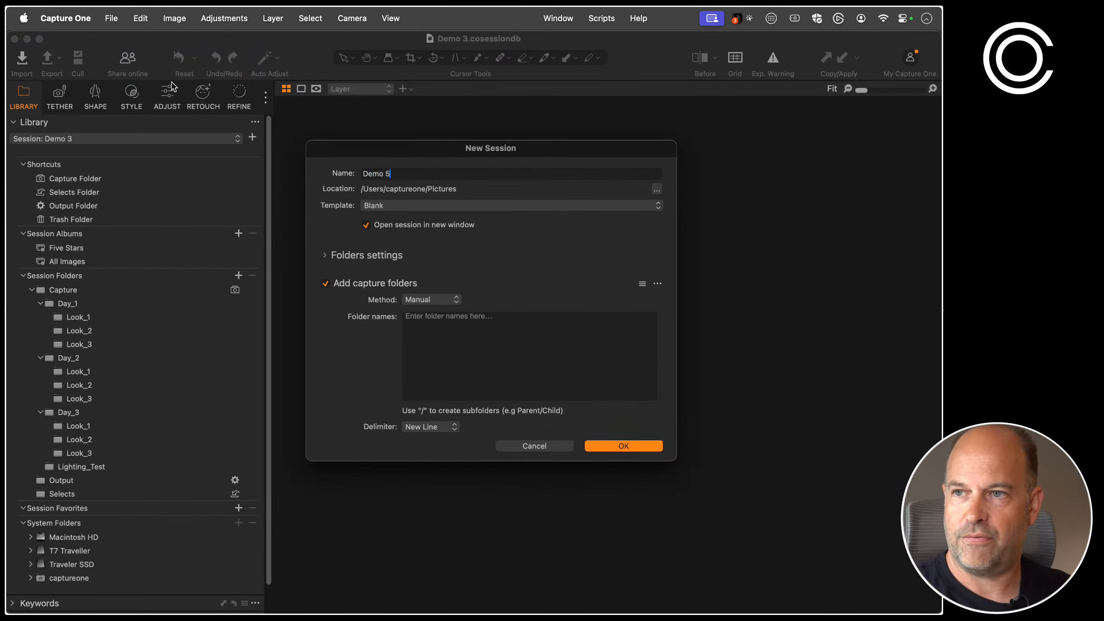
left_click(486, 342)
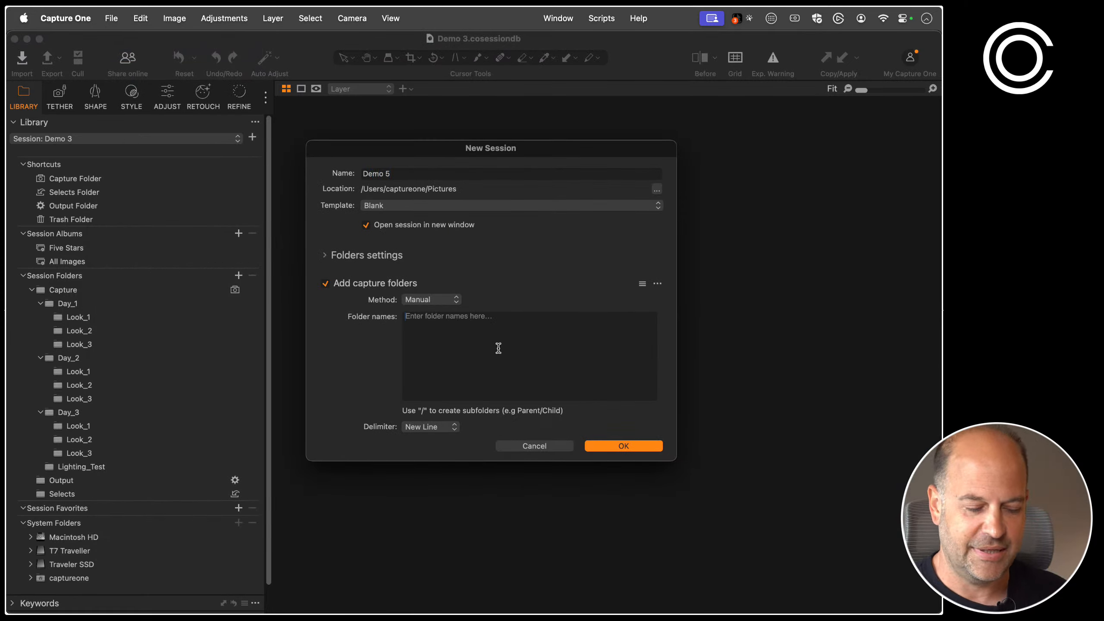
key("super+v")
scroll(502, 353, "up", 1)
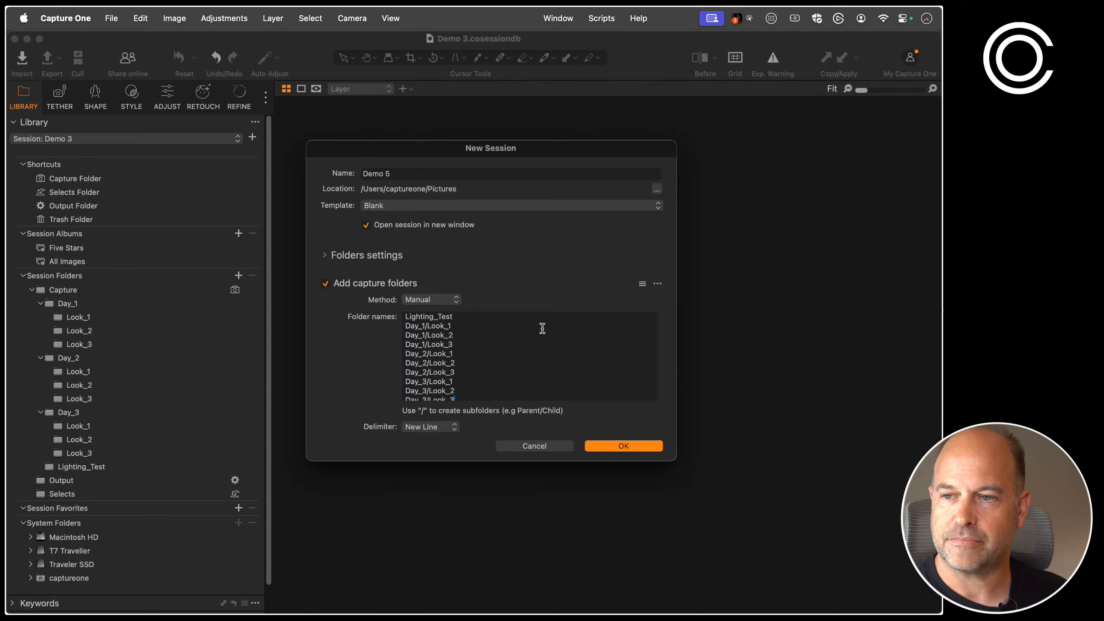
Save the capture folder setup as a custom preset named 3 Day Shoot and check the list of saved presets
left_click(644, 286)
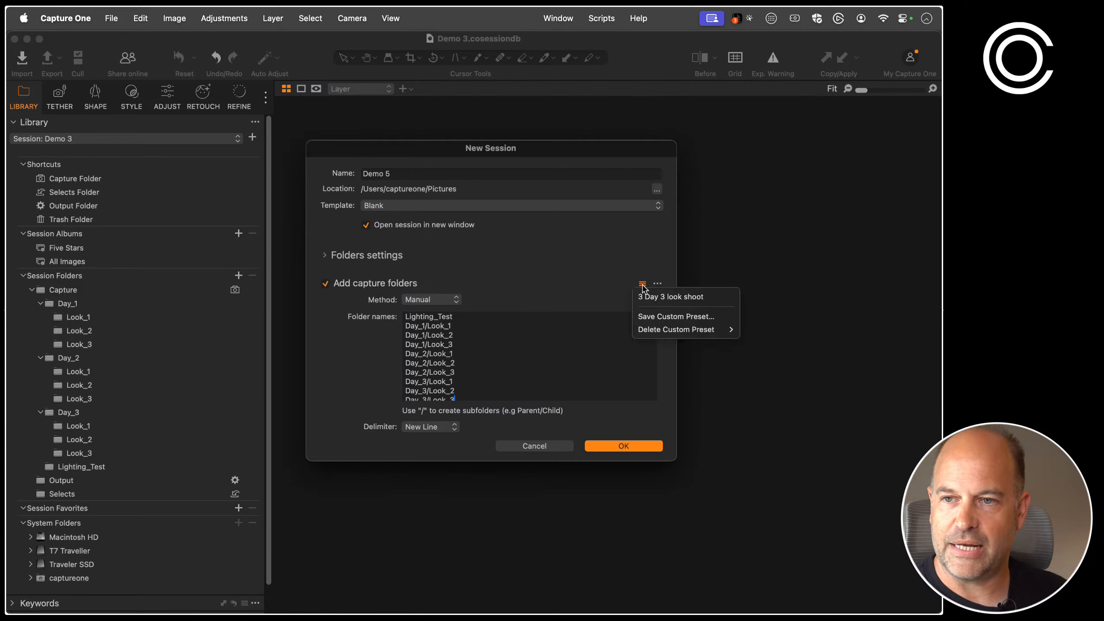
left_click(673, 317)
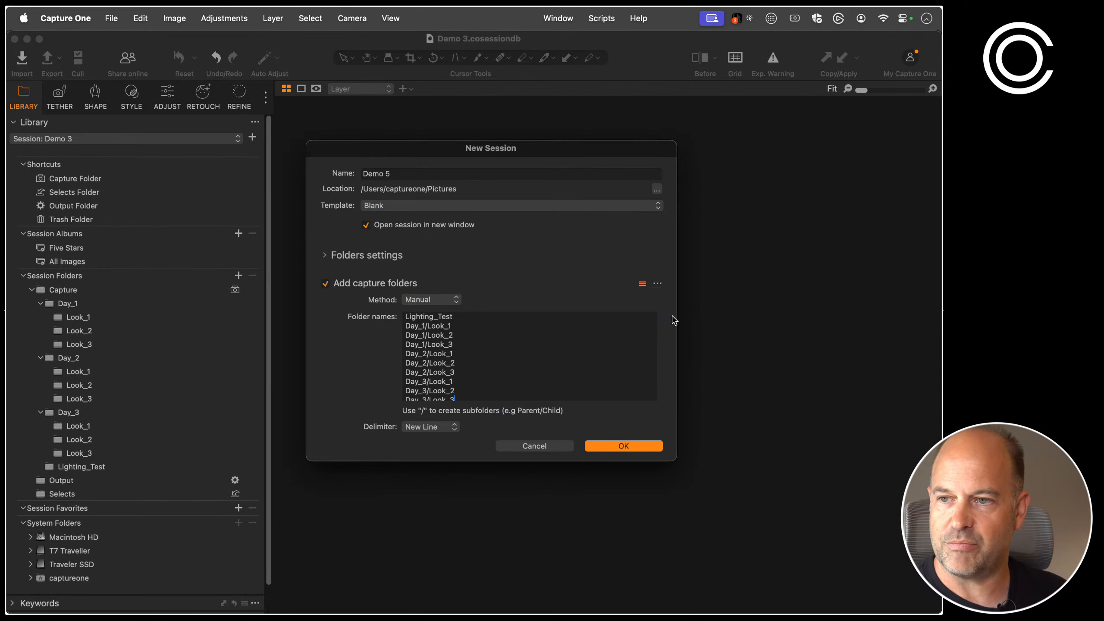
type("3 Day Shoot")
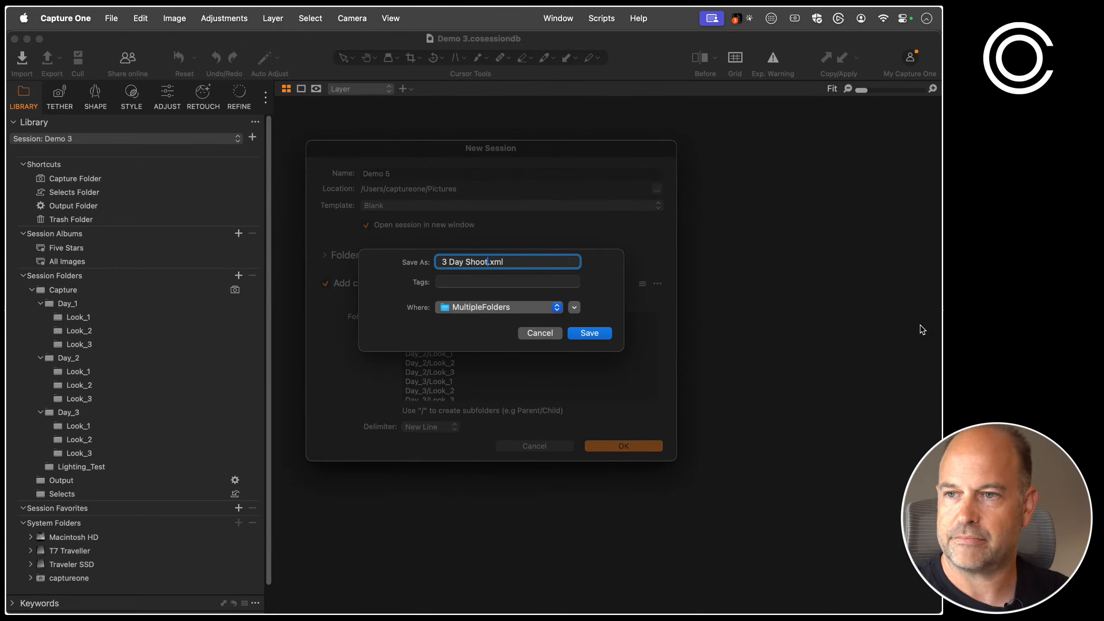
left_click(601, 334)
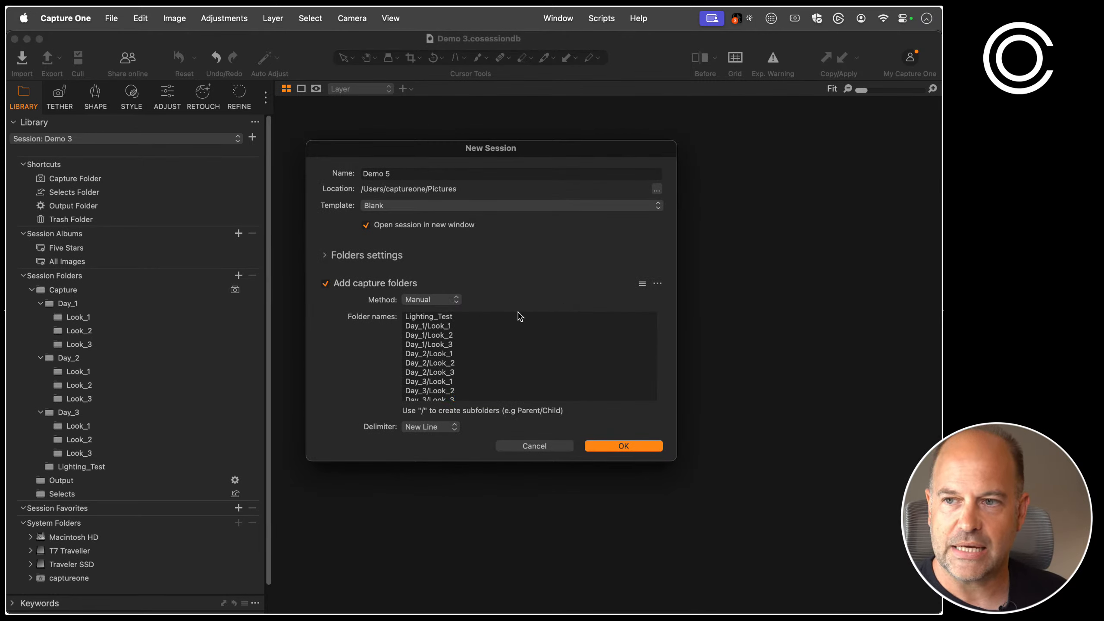
left_click(643, 286)
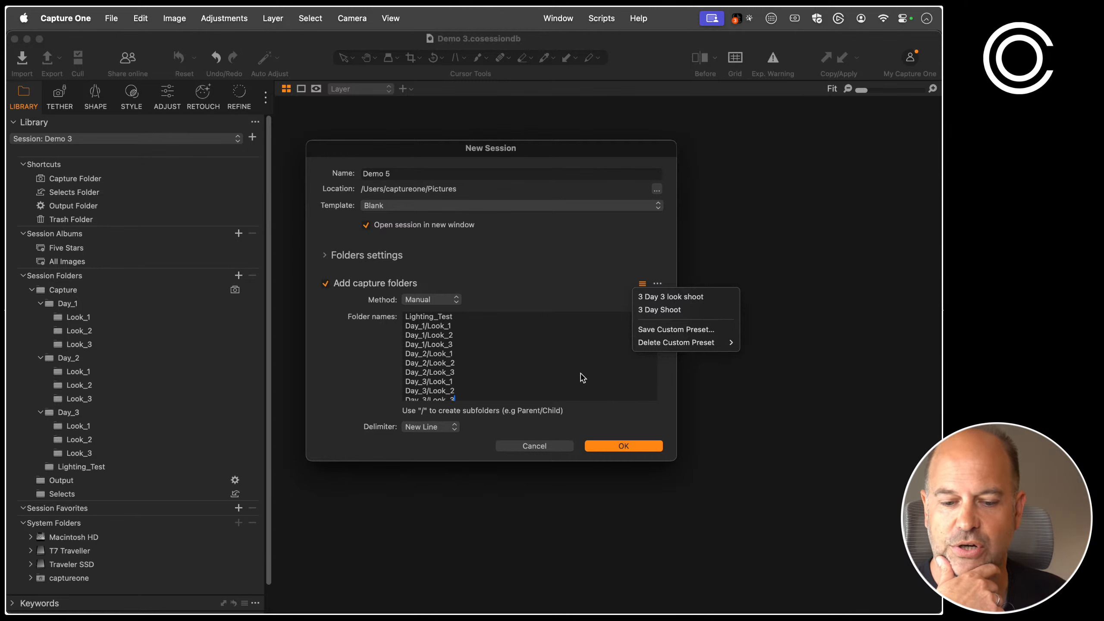
left_click(563, 266)
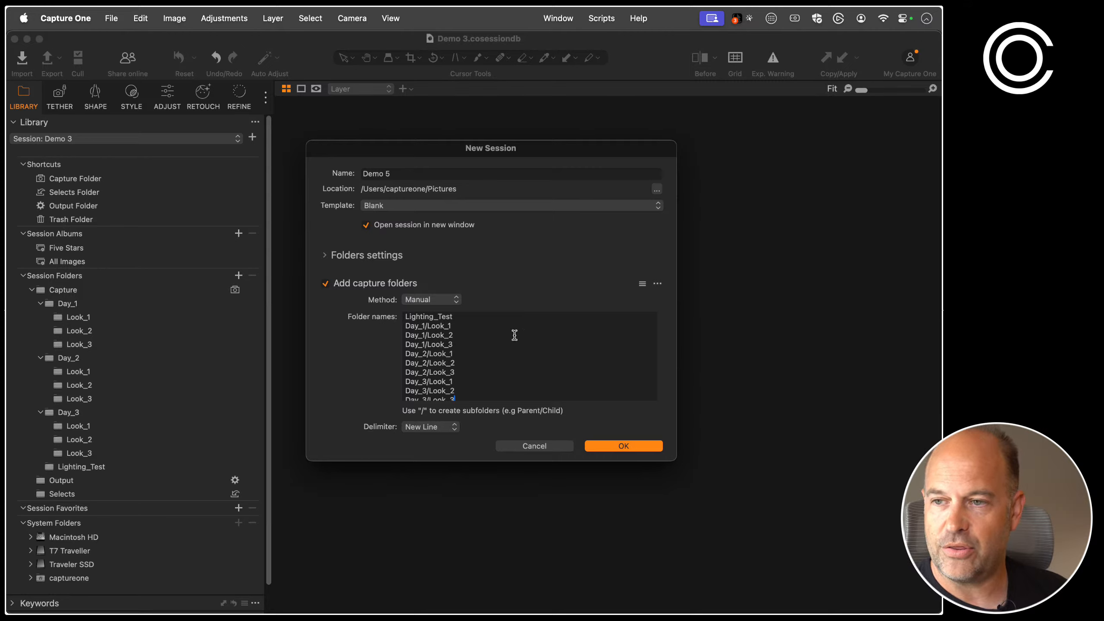
Clear the capture folder names and refill them from the saved 3 Day Shoot preset
scroll(513, 359, "down", 1)
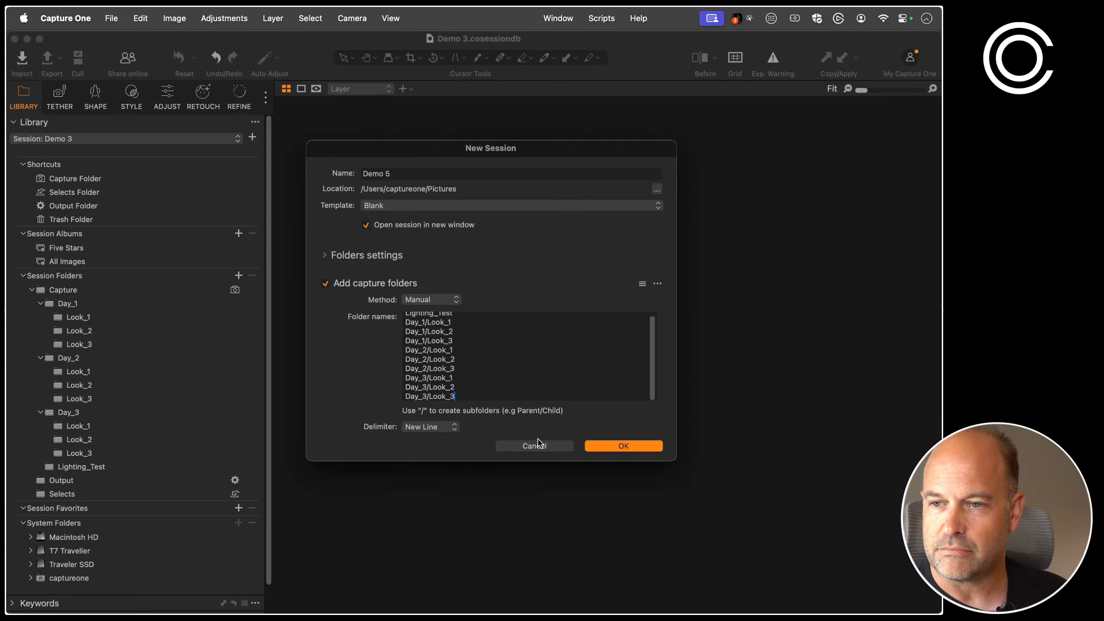
left_click(495, 381)
key("super+a")
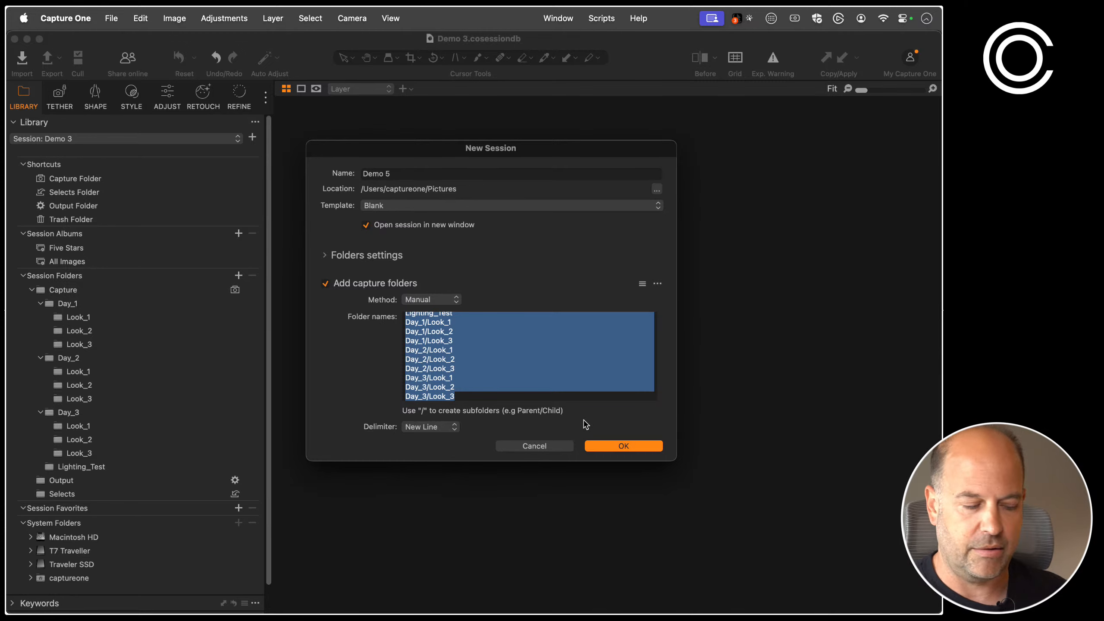
key("BackSpace")
left_click(642, 284)
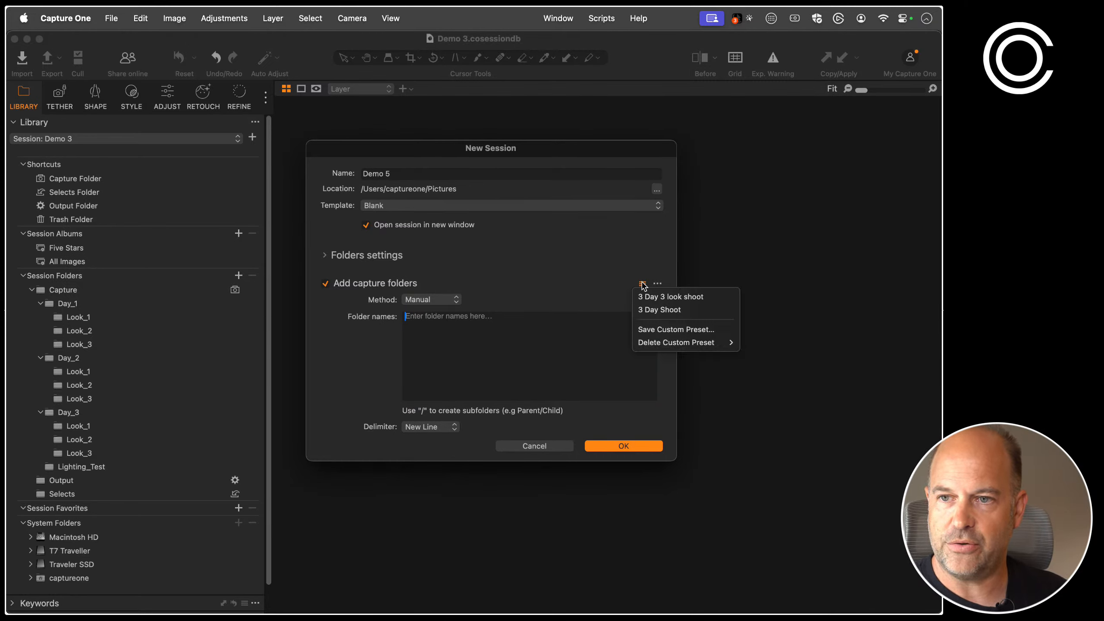
left_click(647, 309)
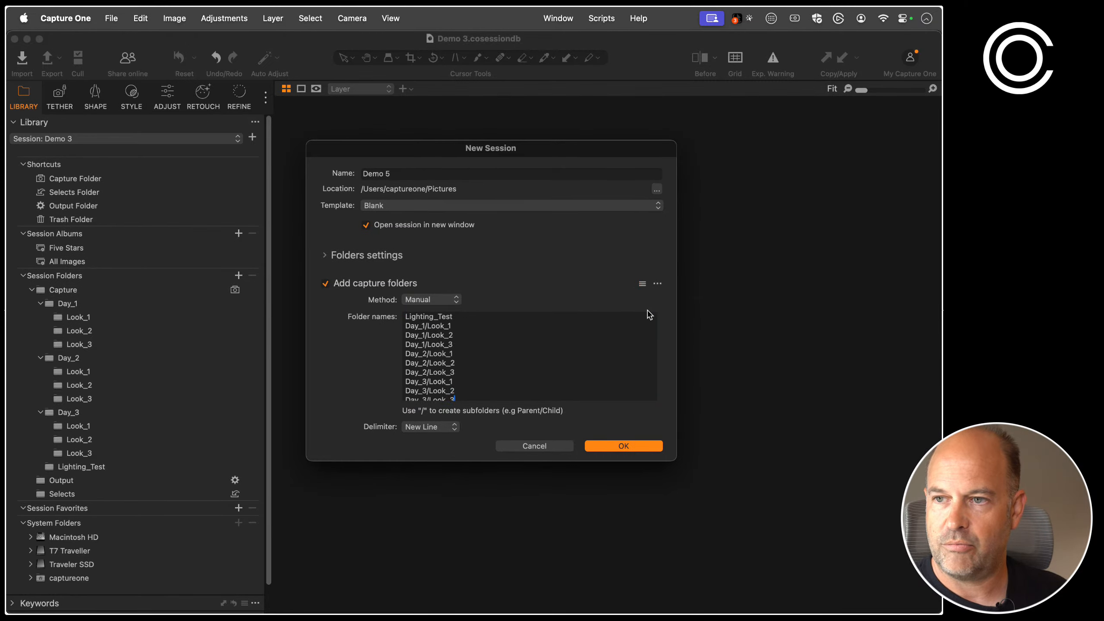
scroll(530, 348, "down", 1)
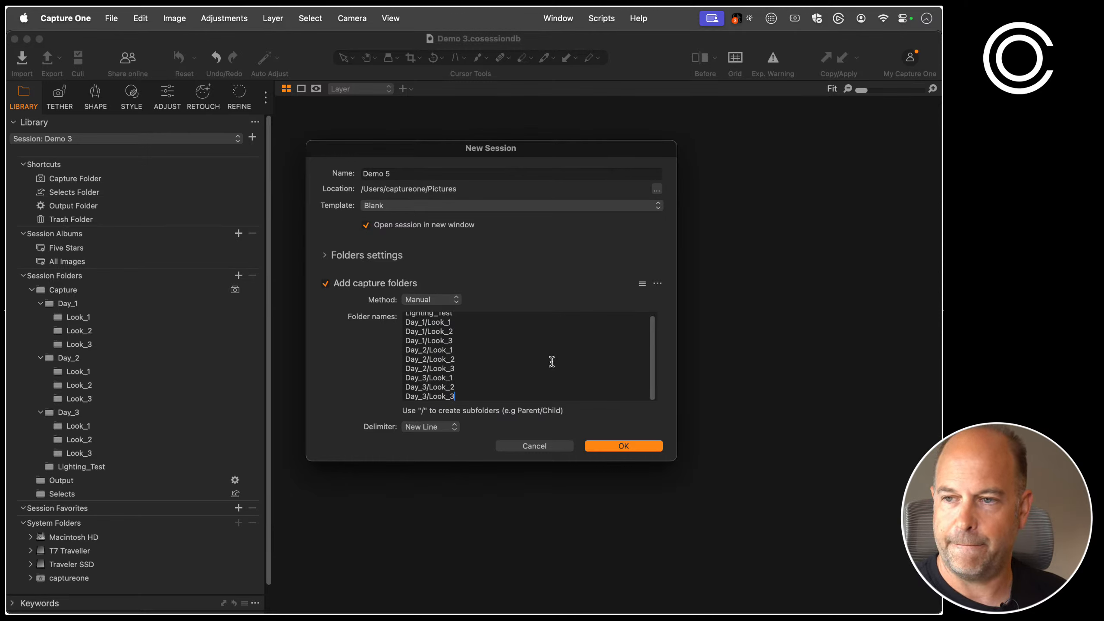
View the delimiter options available for the capture folder names
key("super+Tab")
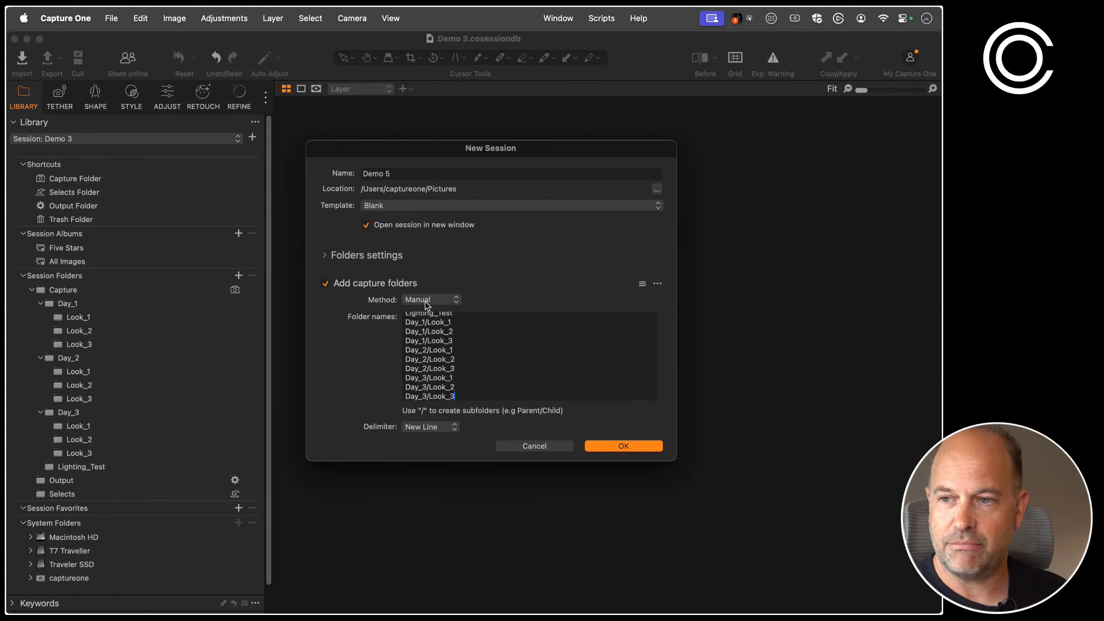
left_click(454, 429)
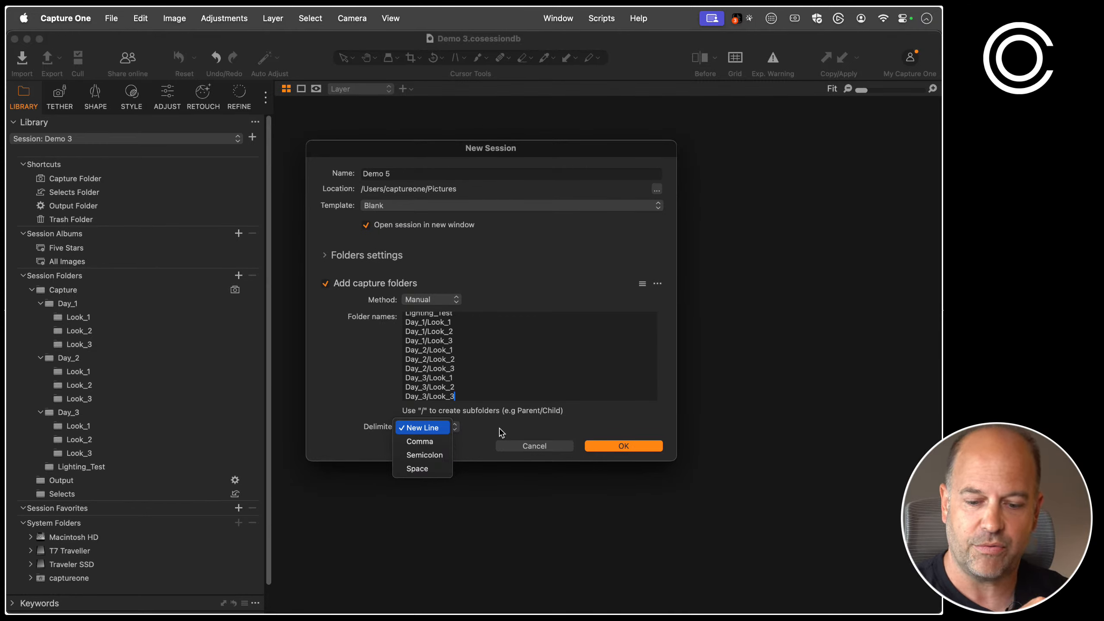
left_click(506, 294)
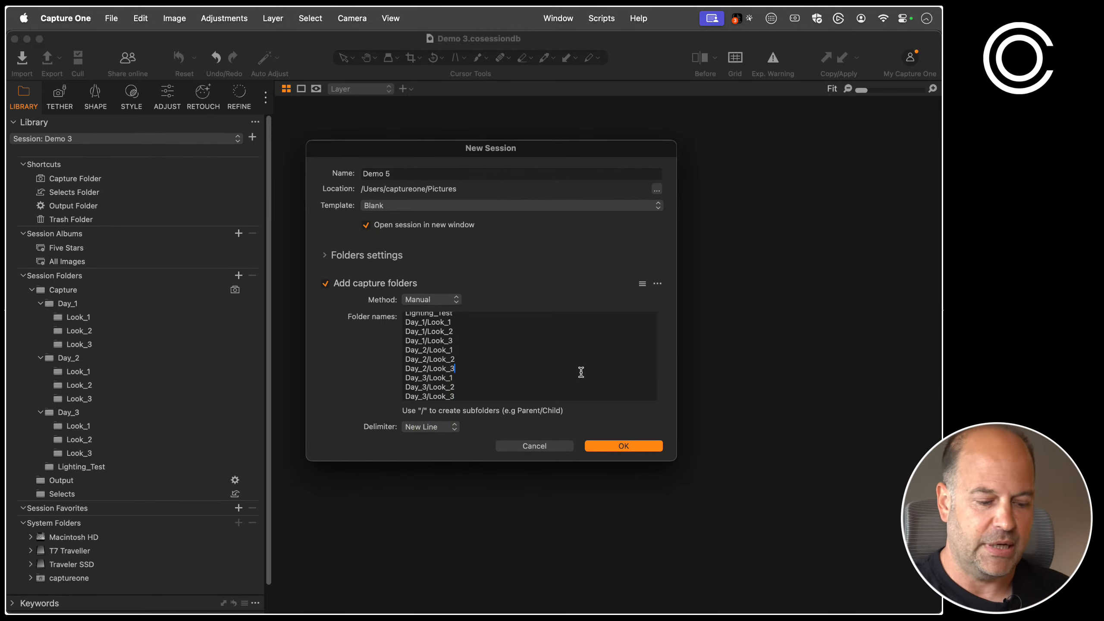
Clear the folder names, switch the capture folder method to Automated, and cancel the new session
key("super+a")
key("BackSpace")
left_click(454, 301)
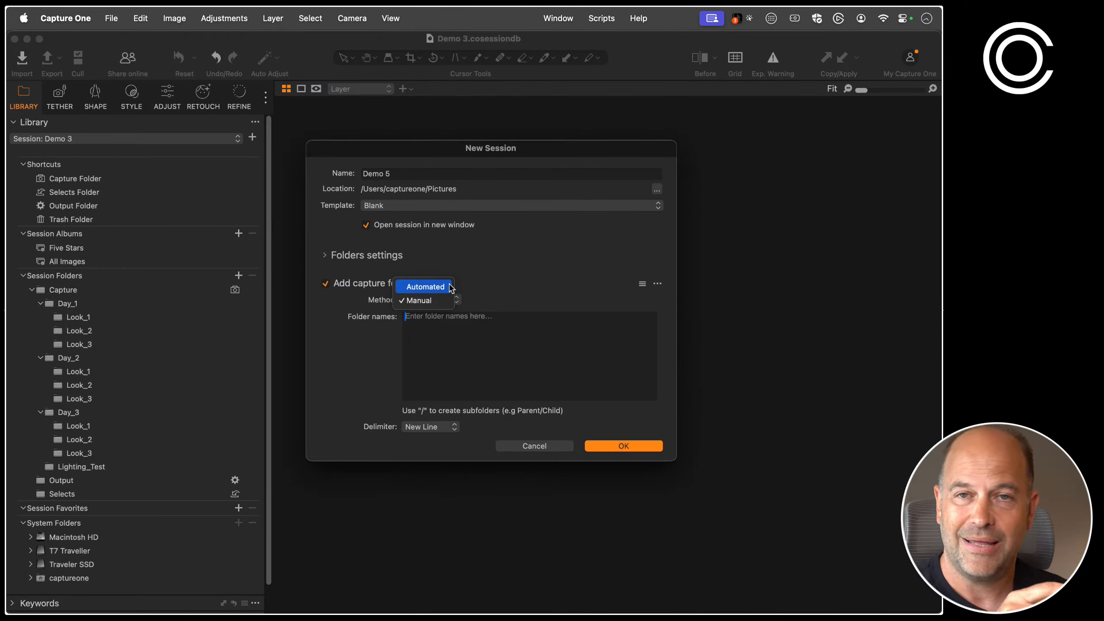
left_click(448, 287)
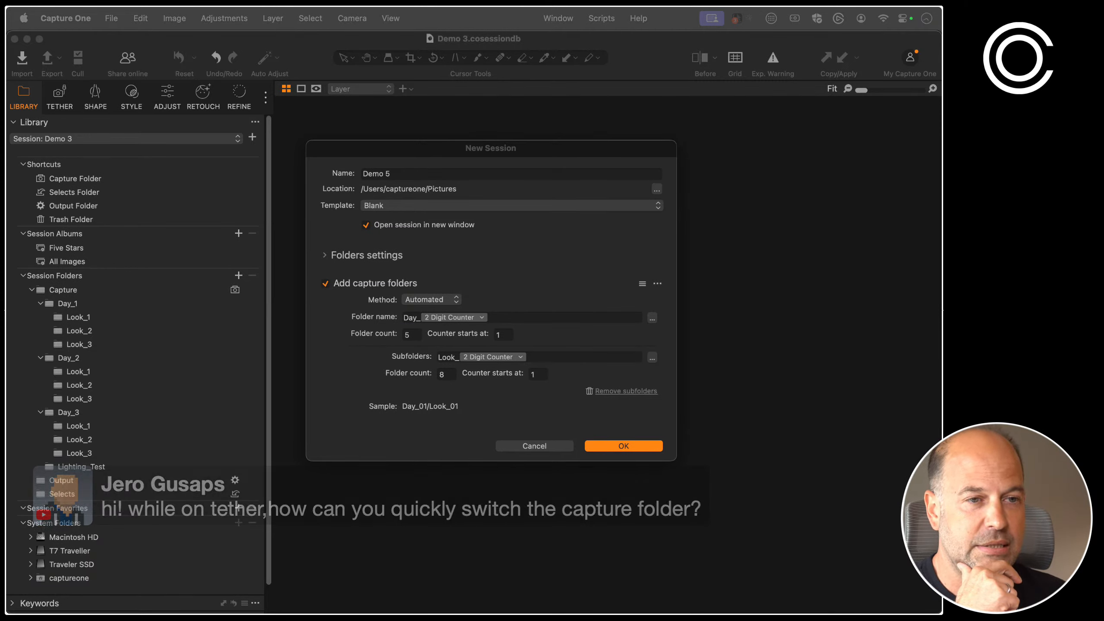
left_click(97, 317)
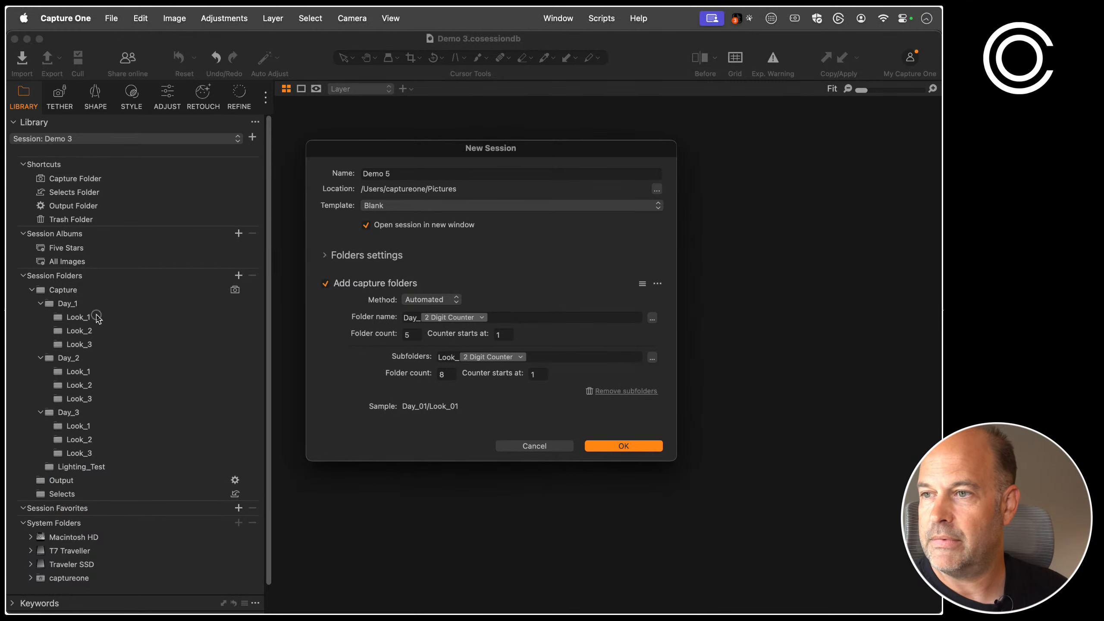
left_click(551, 446)
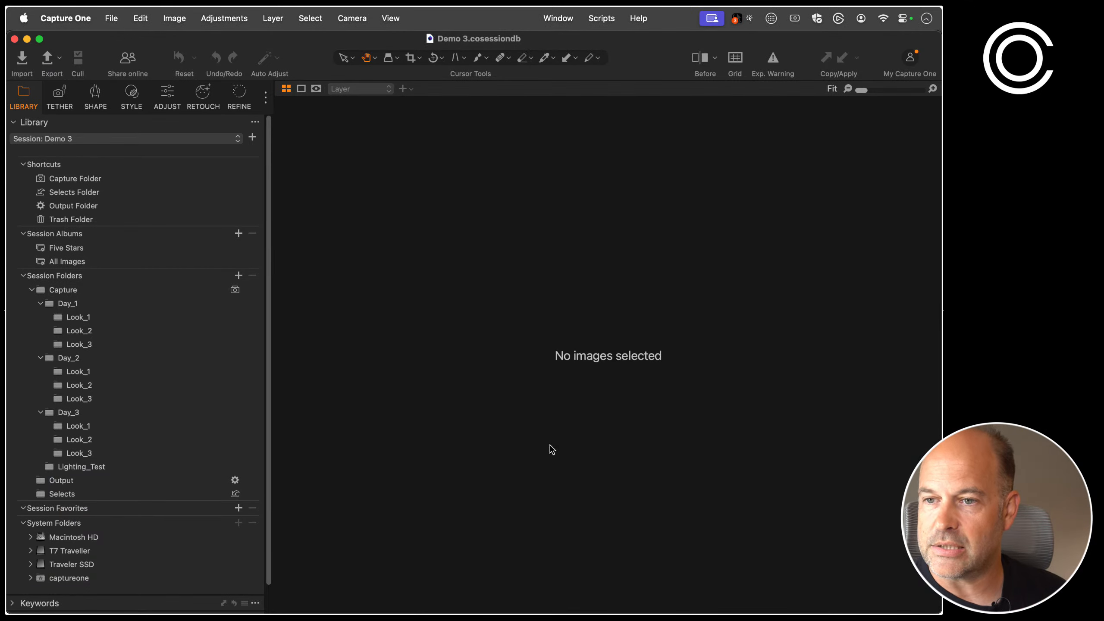
View the Set as Capture Folder option for Day_1's Look_1 folder and the Edit Keyboard Shortcuts command without applying either
right_click(78, 319)
mouse_move(89, 323)
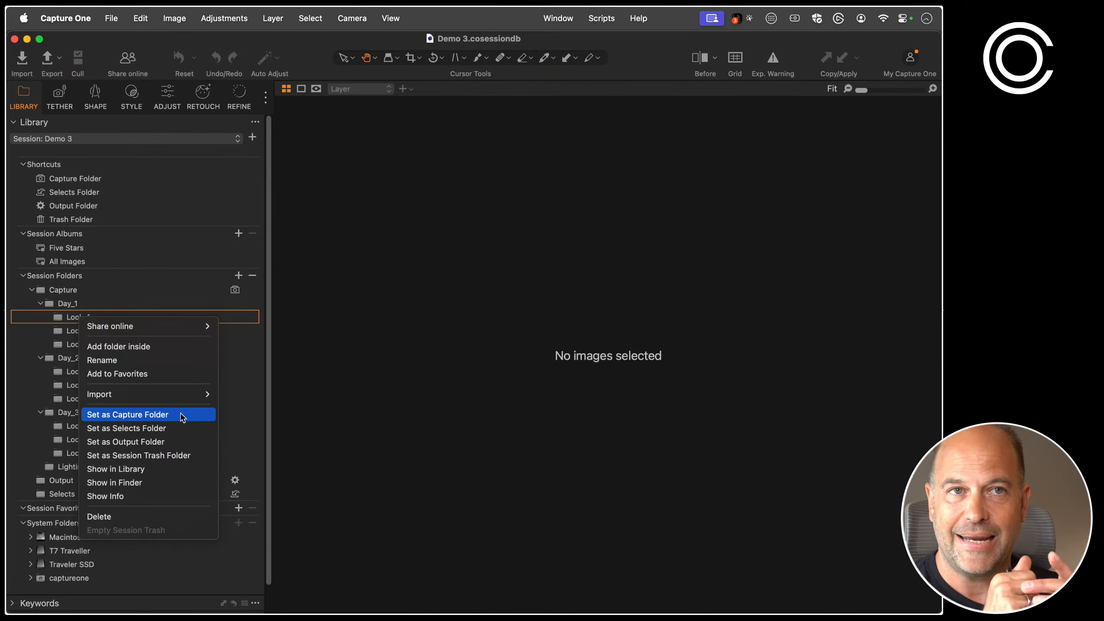
left_click(555, 280)
left_click(130, 17)
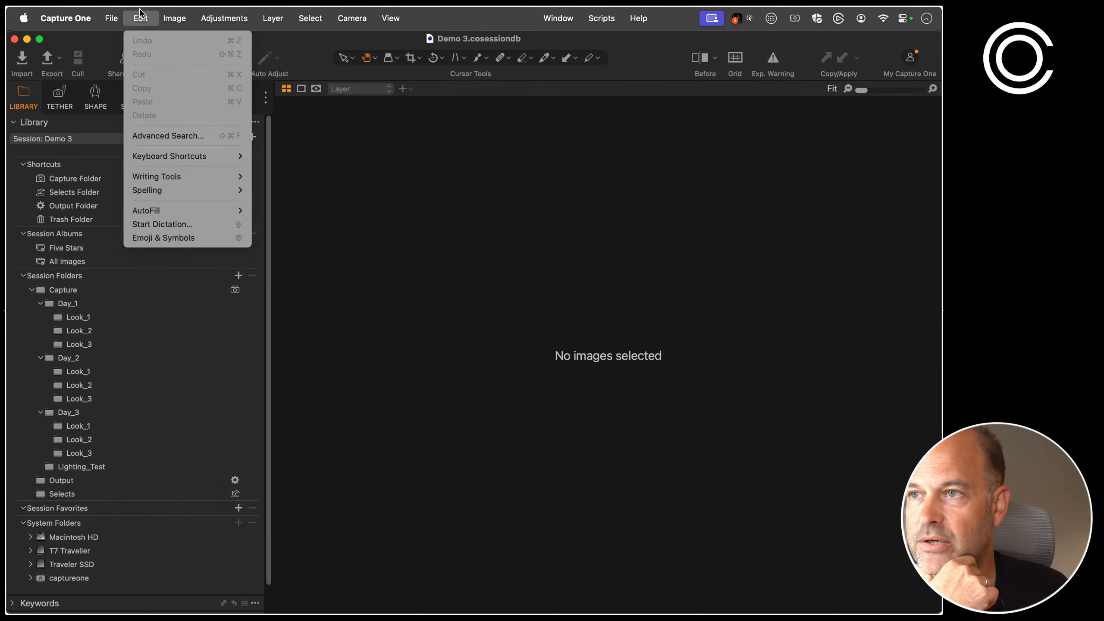
mouse_move(192, 157)
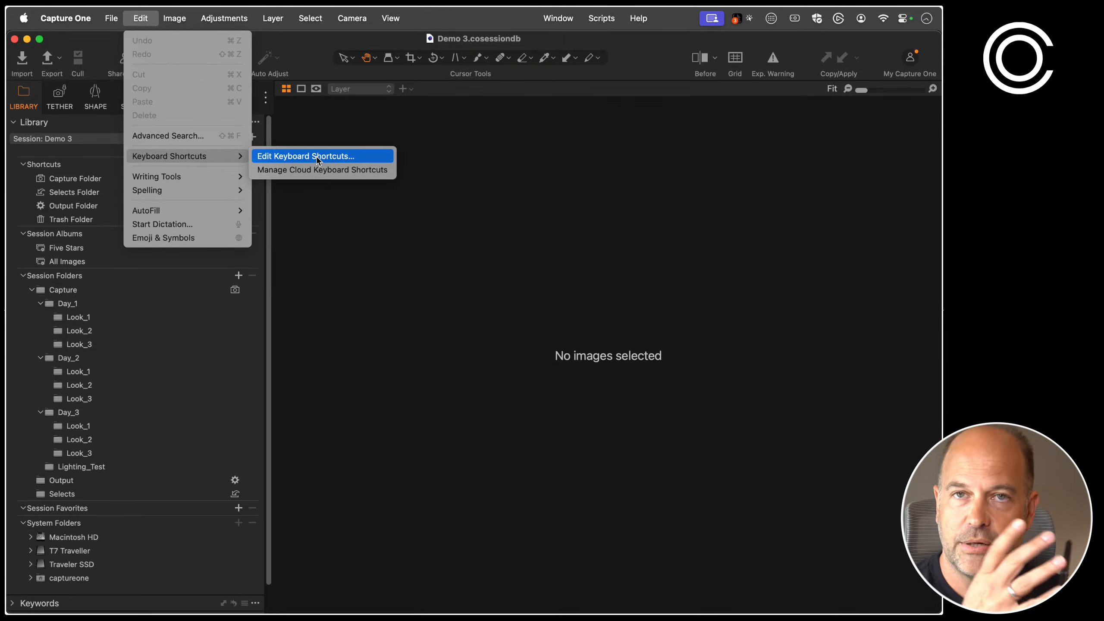
left_click(509, 356)
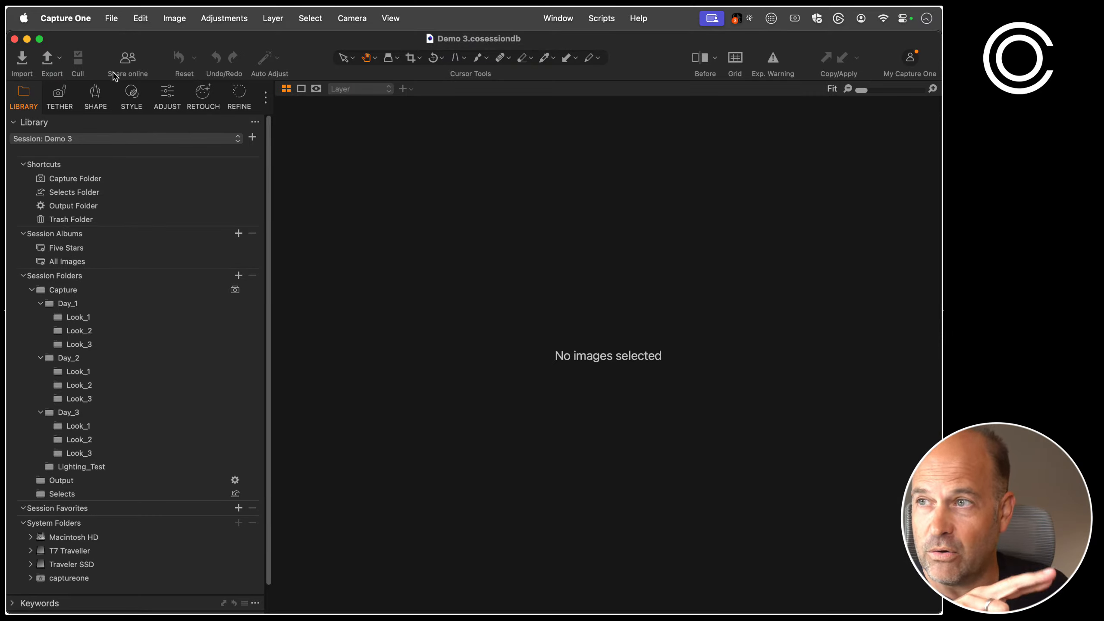
Start a new session named Demo 6 and set its capture folder method to Automated
left_click(110, 18)
left_click(128, 55)
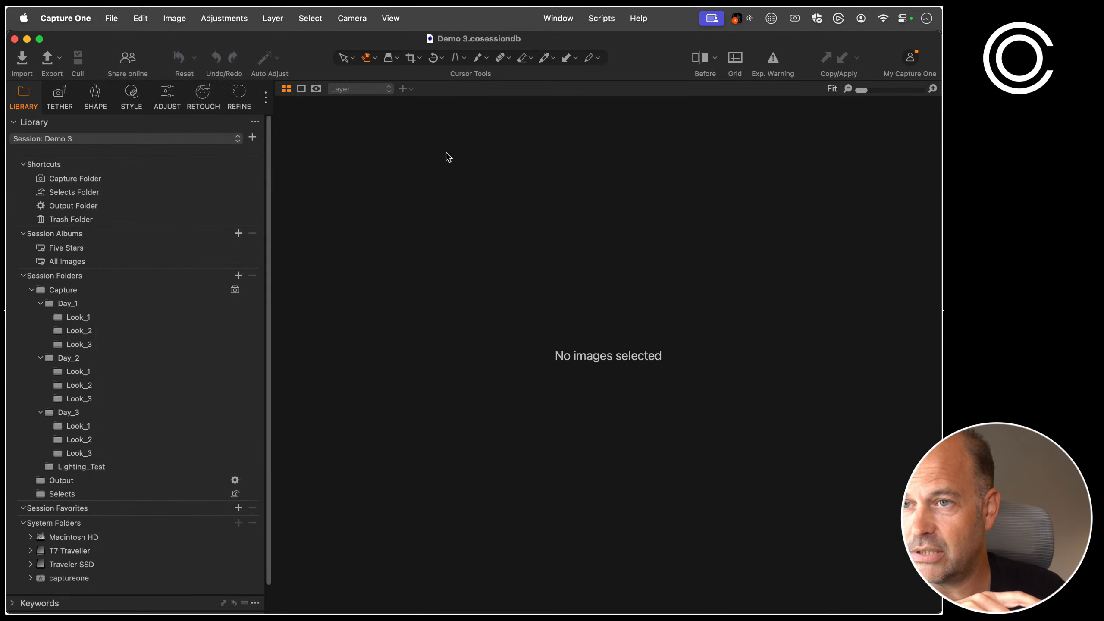
type("Demo 6")
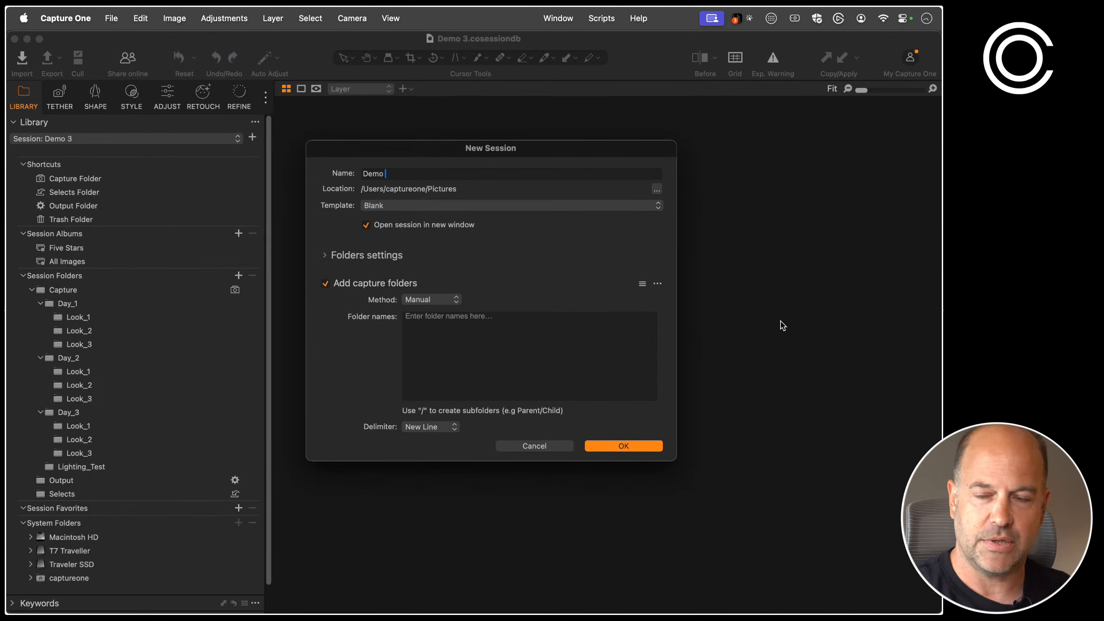
left_click(447, 300)
left_click(451, 308)
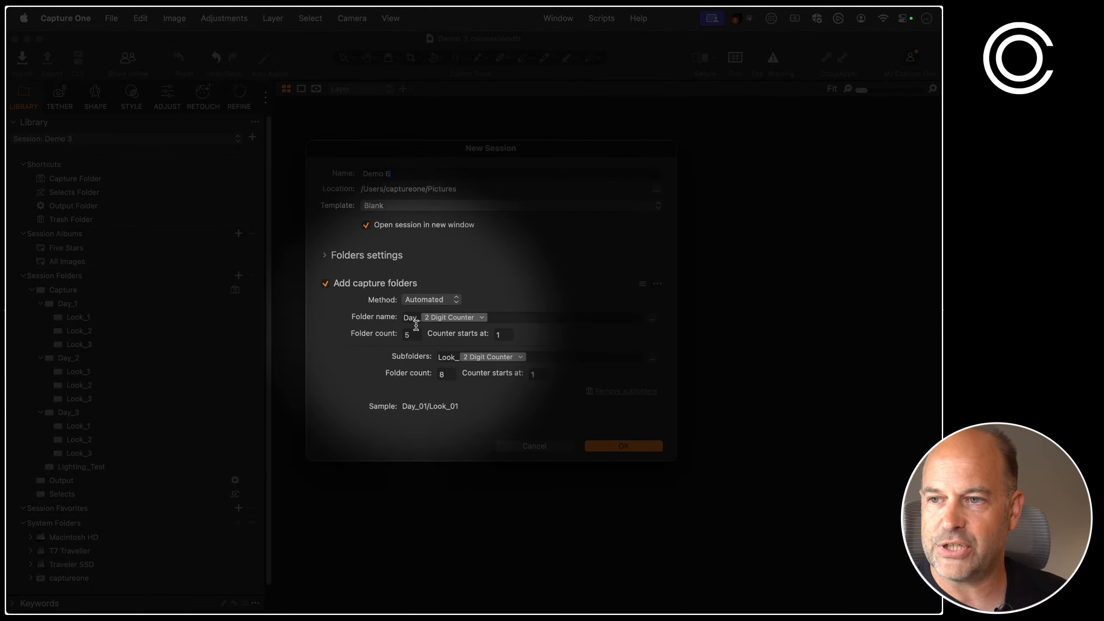
Examine the naming tokens available for the automated Day_ folder name and leave the format unchanged
left_click(416, 322)
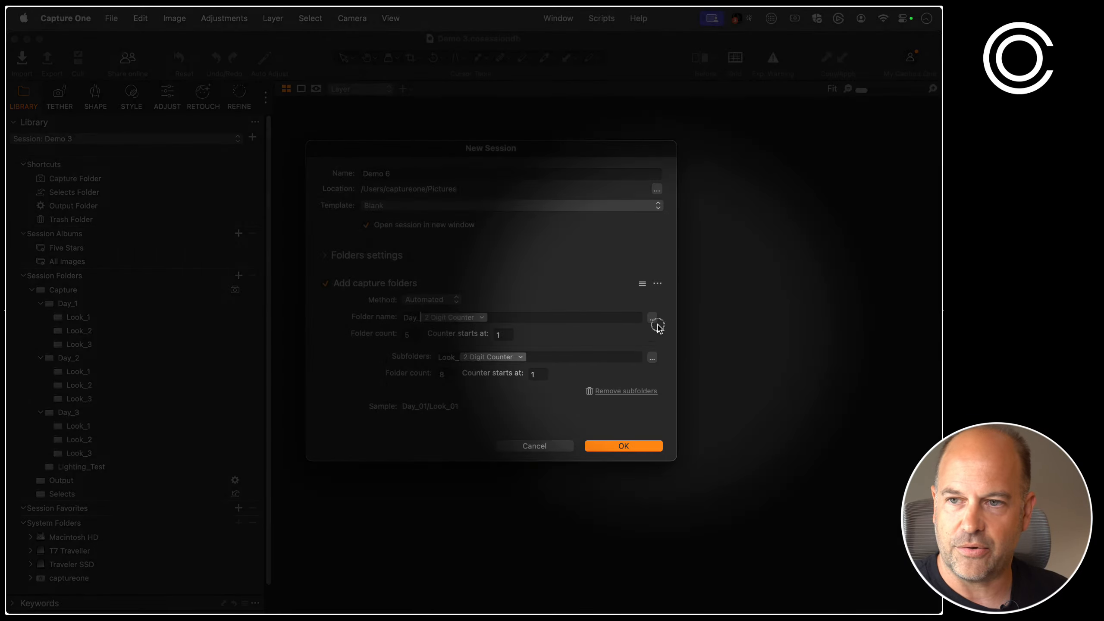
left_click(652, 320)
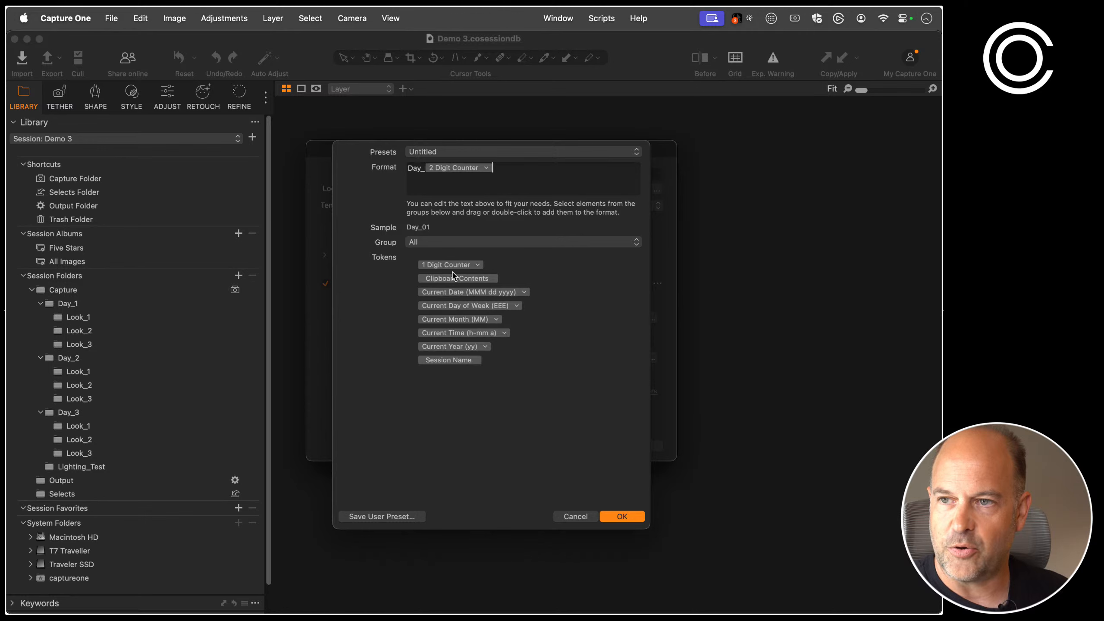
left_click_drag(467, 292, 544, 331)
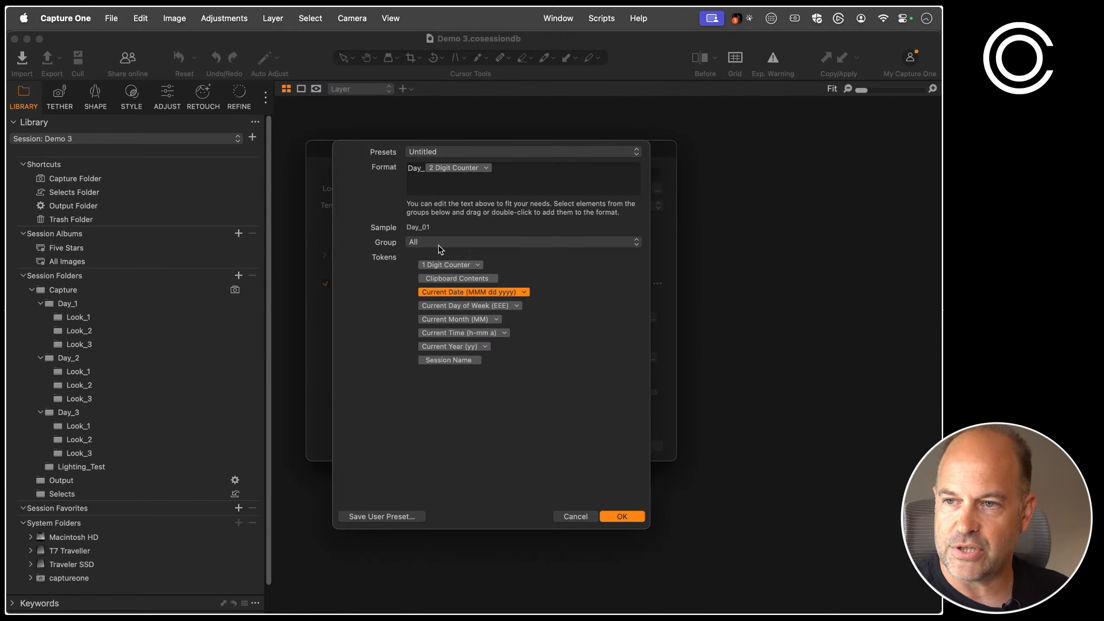
left_click(578, 518)
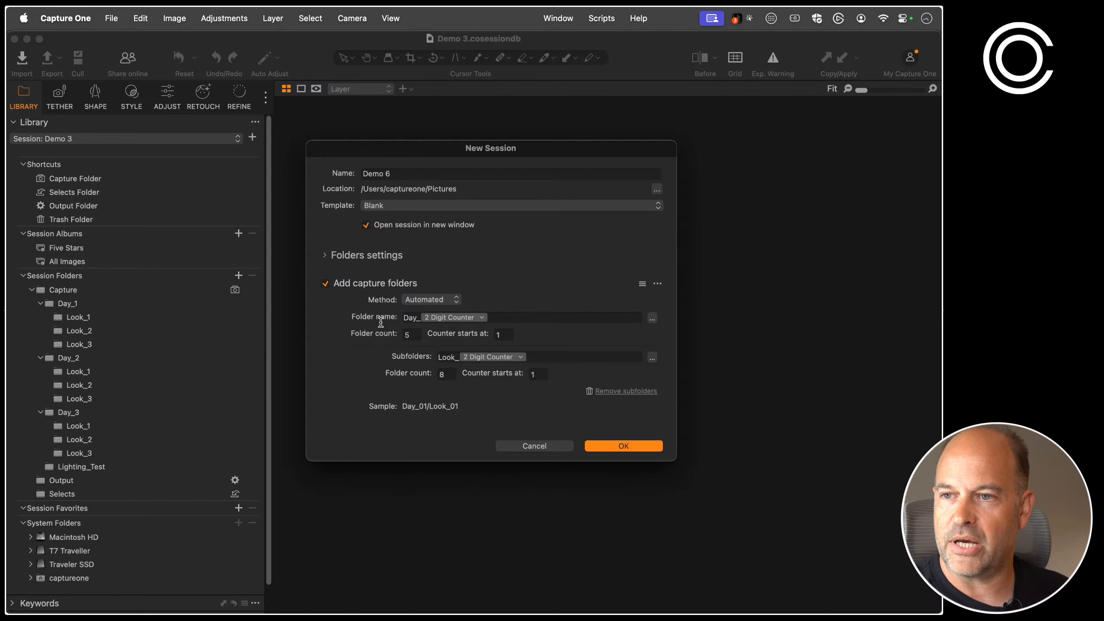
Create the session with 5 Day_ folders containing 8 Look_ subfolders each, counting from 1, and expand its Capture folder
double_click(408, 334)
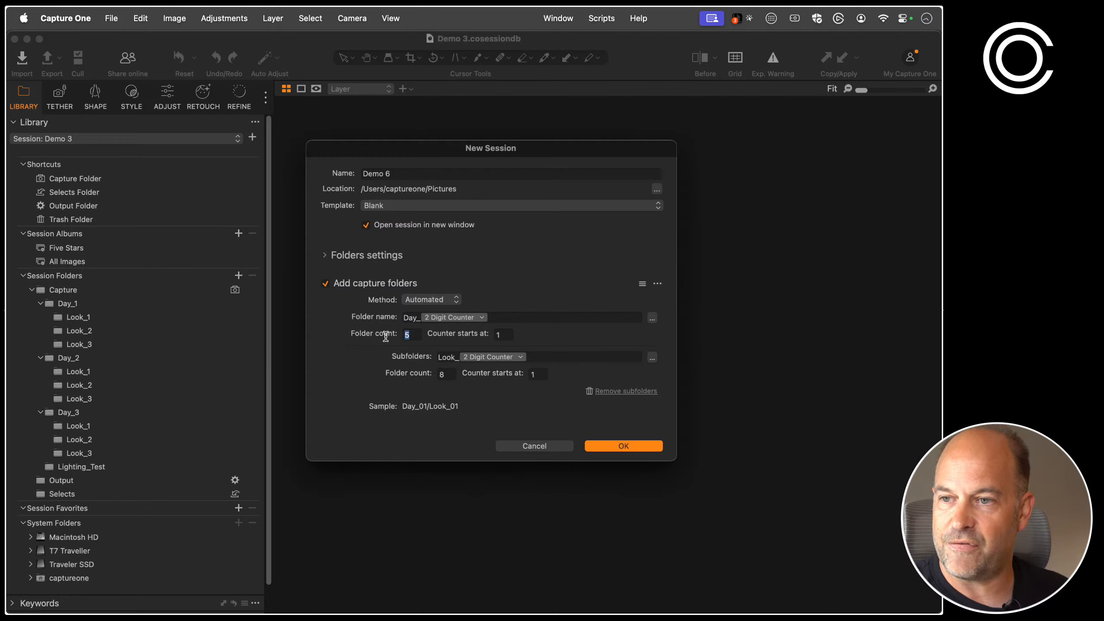
left_click(504, 335)
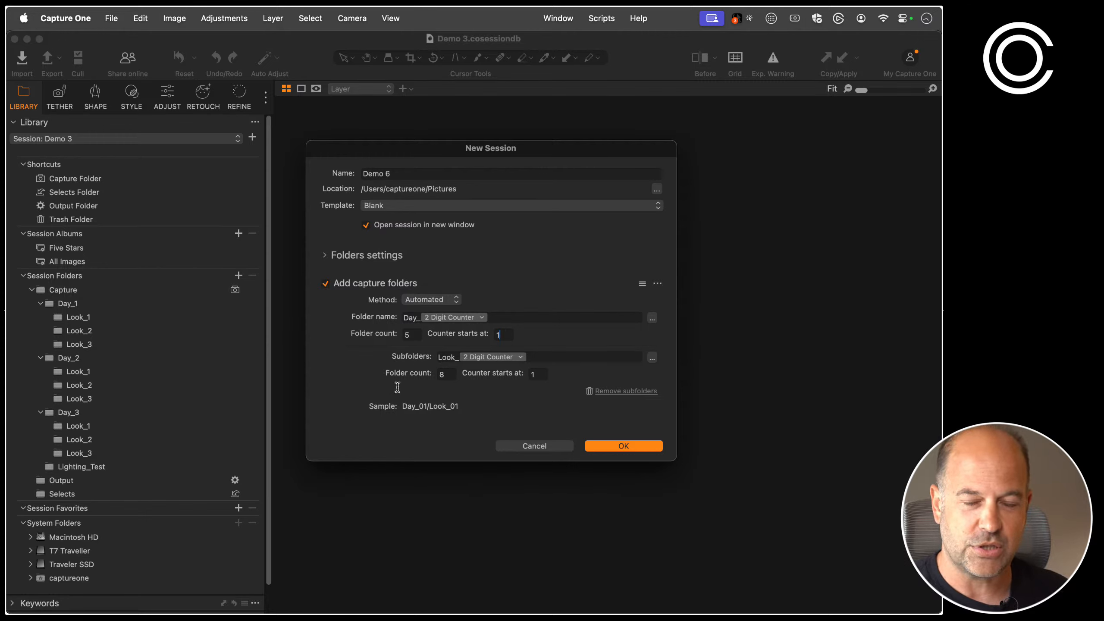
left_click(629, 390)
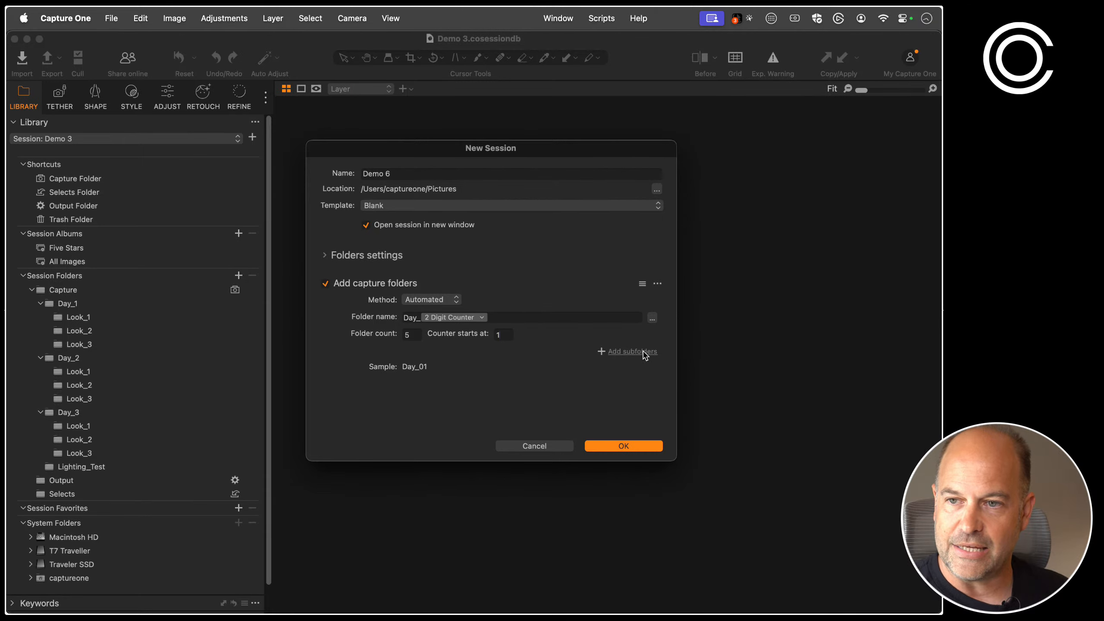
left_click(631, 352)
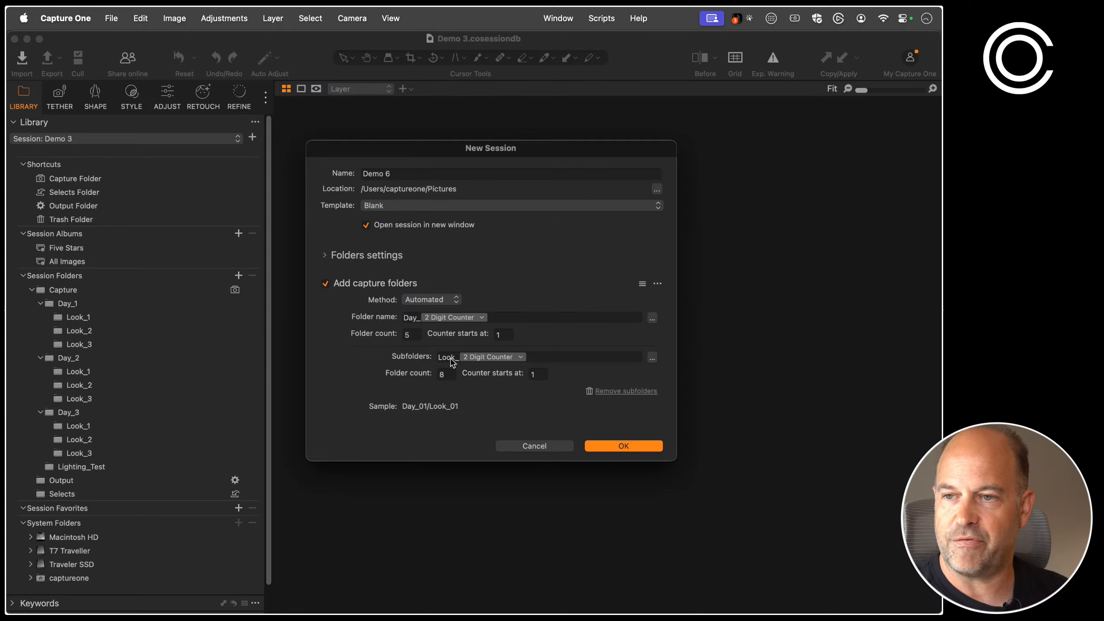
double_click(447, 375)
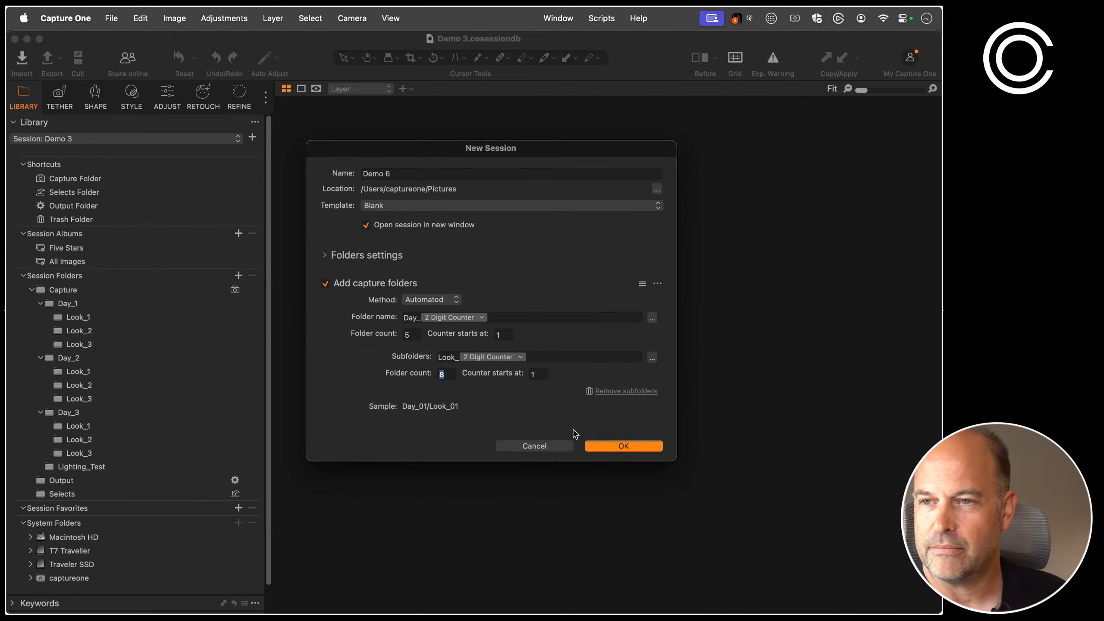
left_click(584, 445)
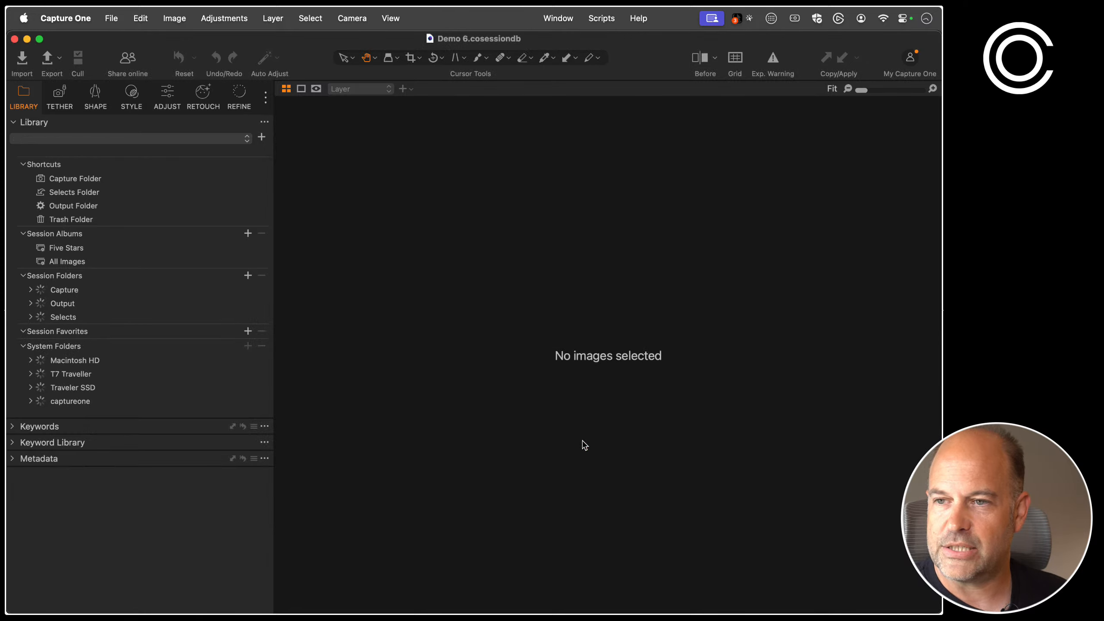
left_click(27, 291)
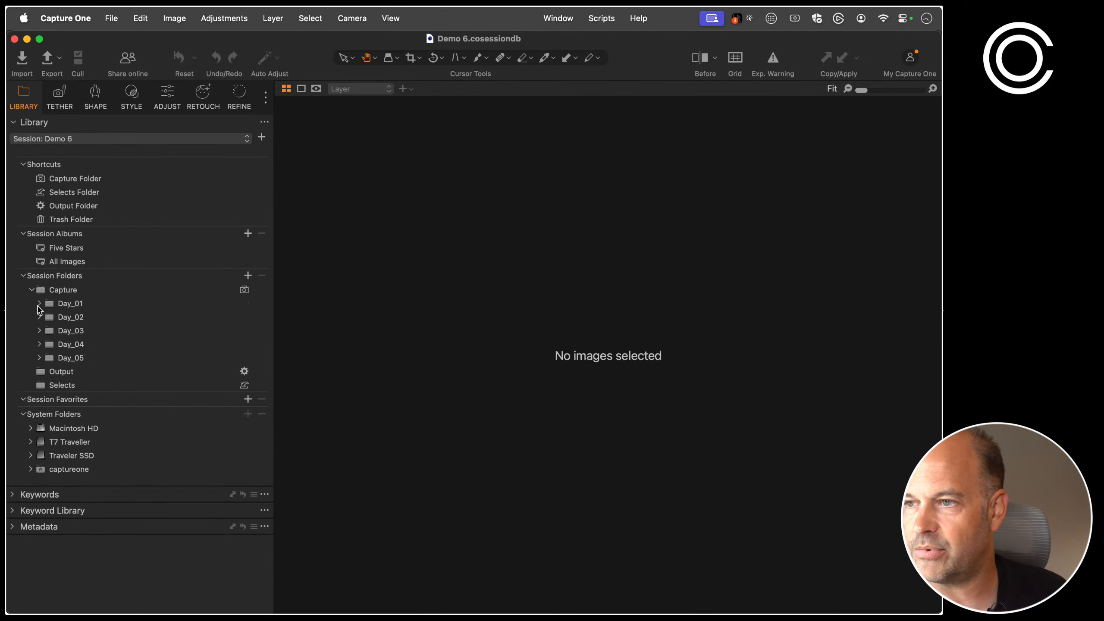
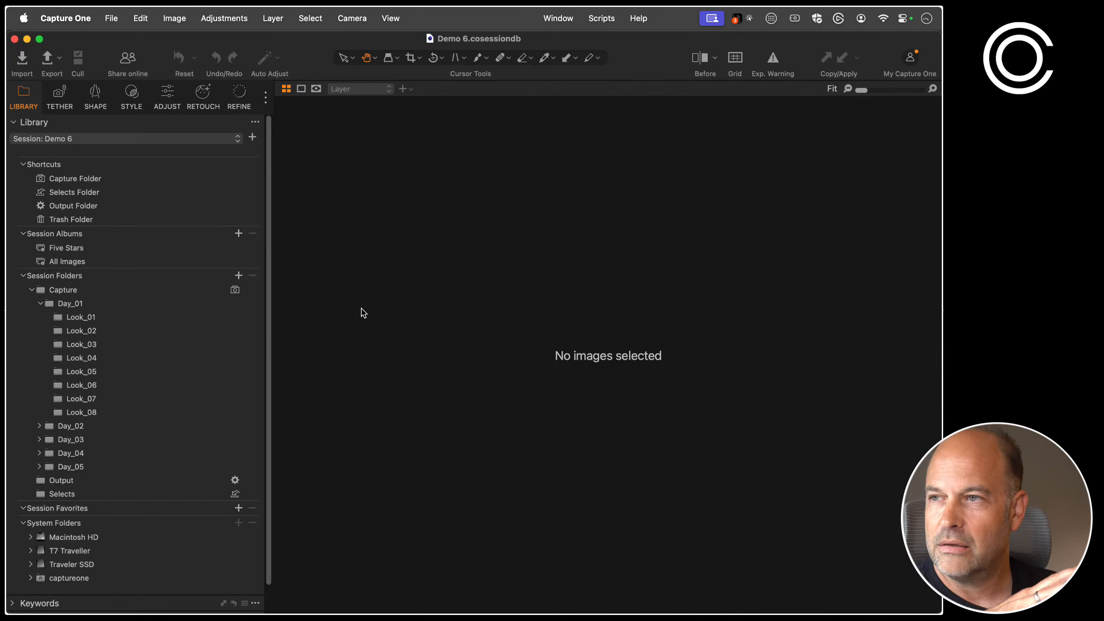
Start another new session, view the capture folder preset options, and name the session demo 7
left_click(109, 19)
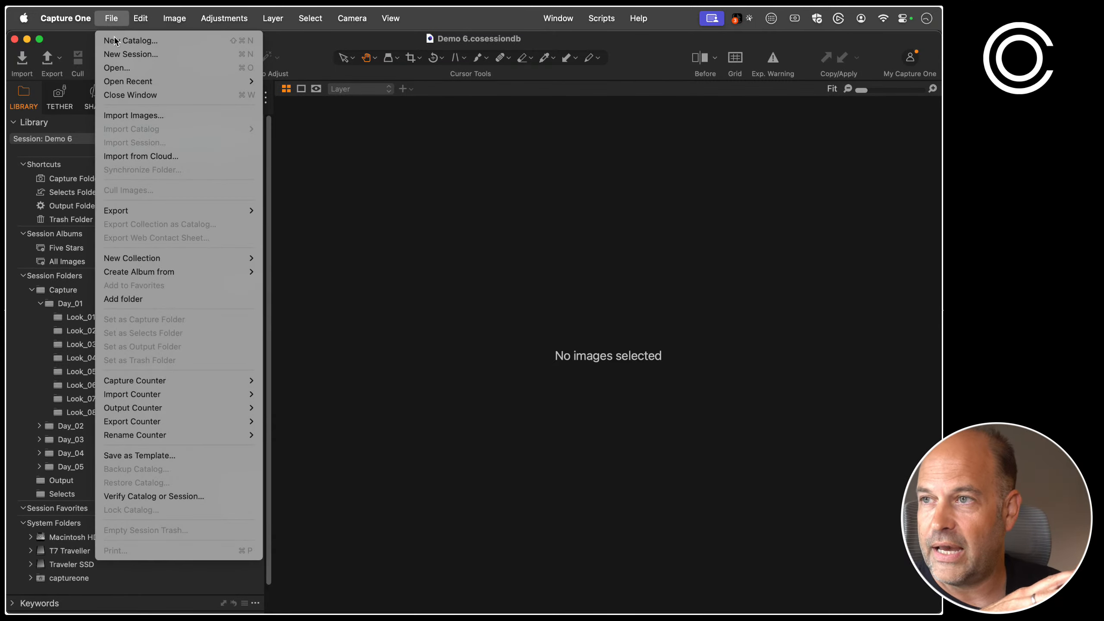
left_click(129, 56)
left_click(642, 284)
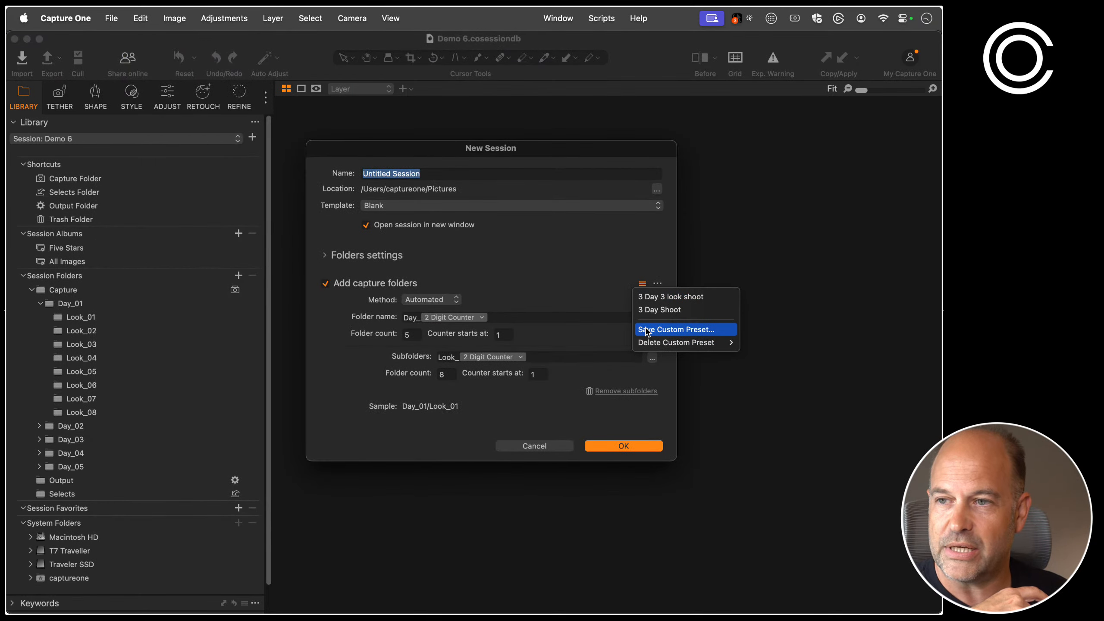
left_click(537, 266)
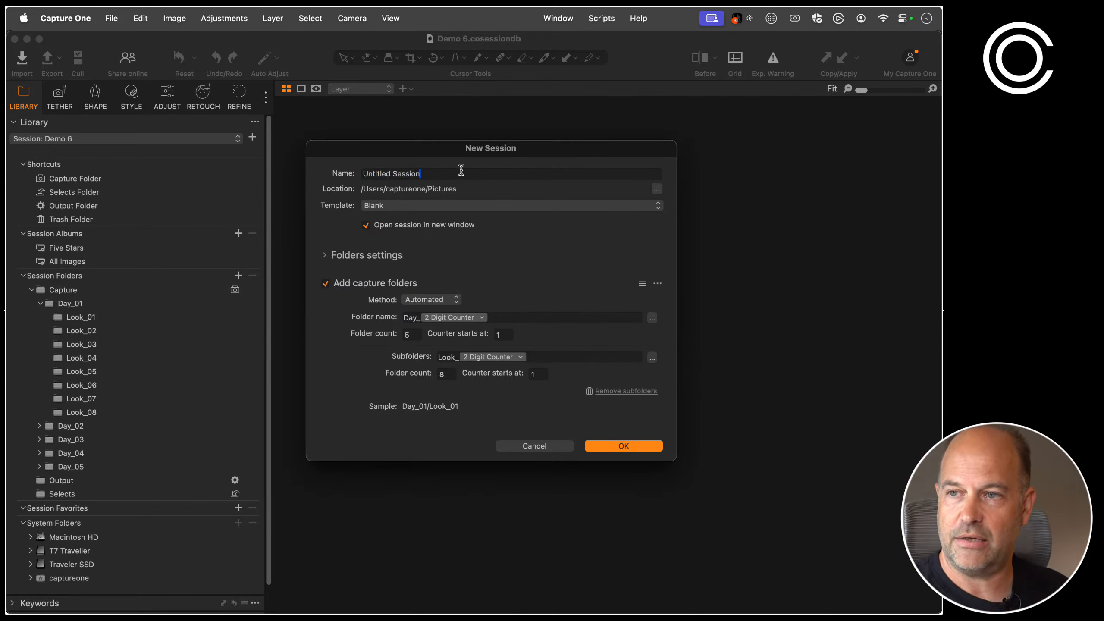
type("demo 7")
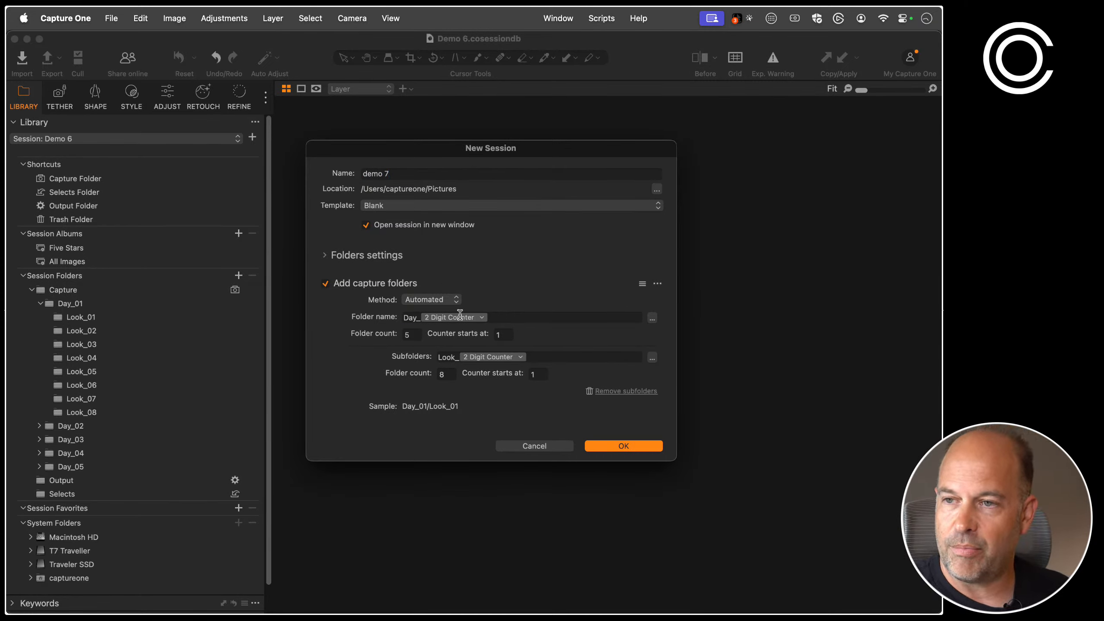
Switch the capture folder method for demo 7 to Manual and look through the generated list of folder paths
left_click(447, 305)
left_click(440, 317)
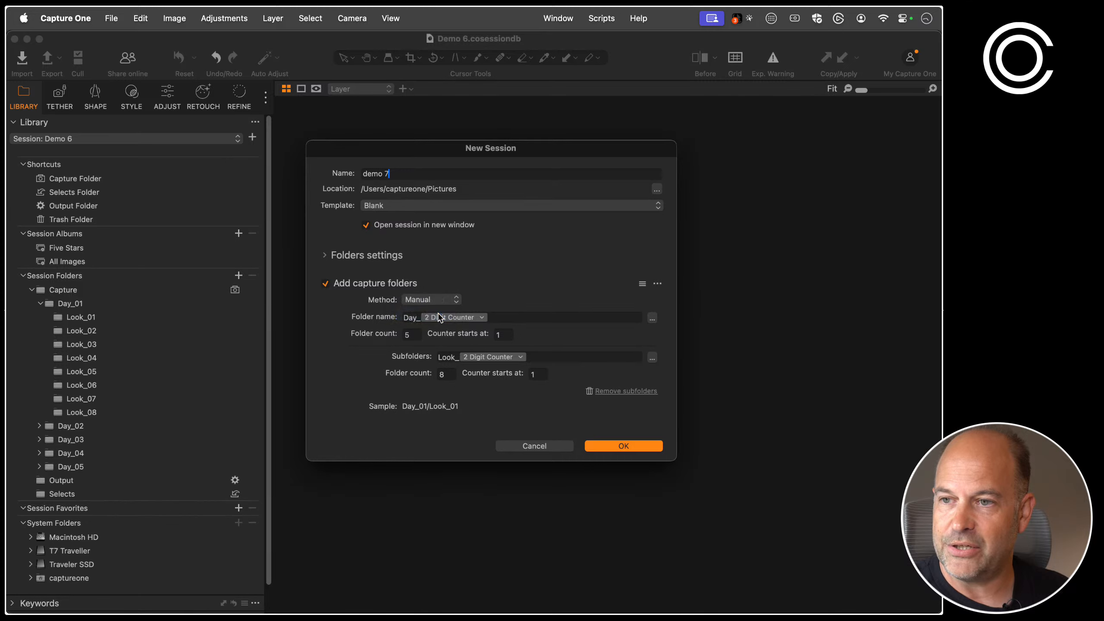
scroll(476, 344, "down", 10)
scroll(478, 348, "up", 10)
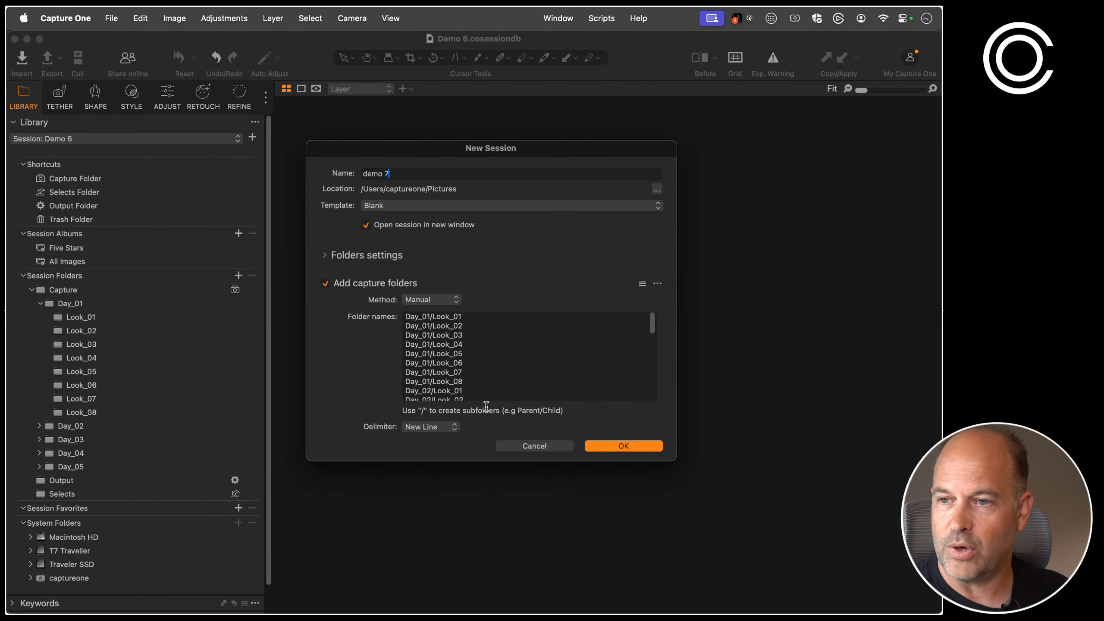
Add a Lighting Test folder at the start of the list, create the session and expand its Capture folder
left_click(405, 317)
key("Return")
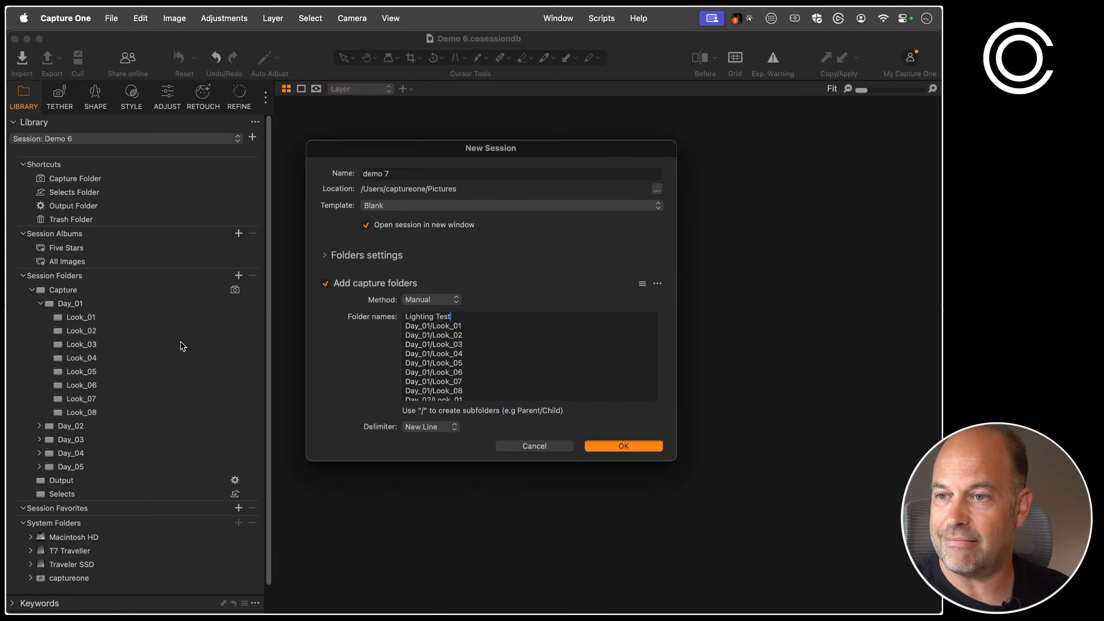
key("Return")
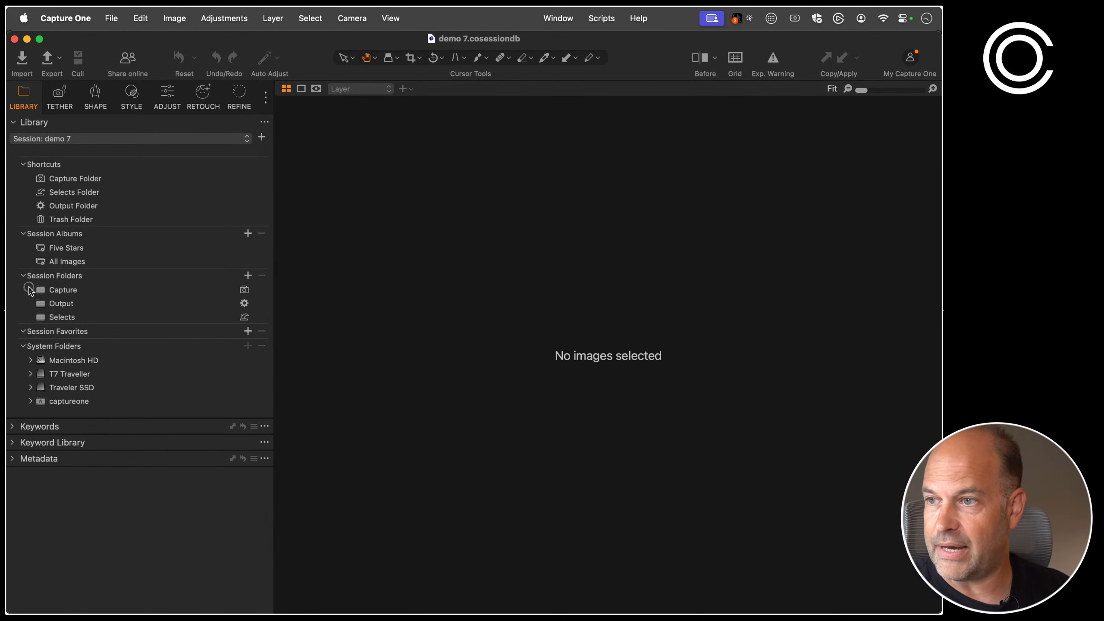
left_click(32, 290)
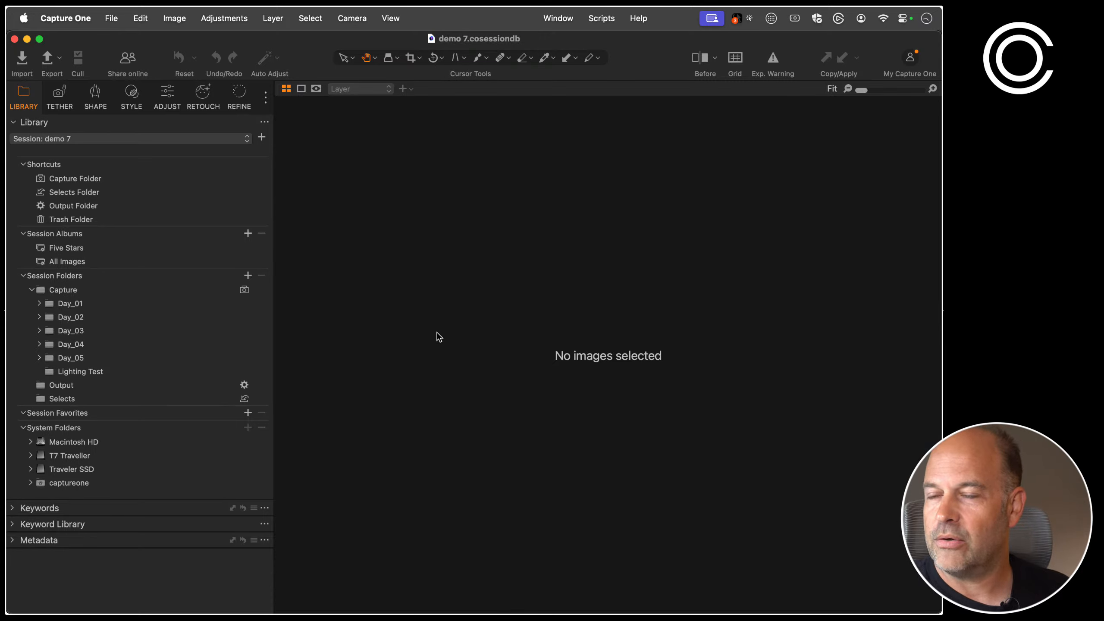
Close the open demo session windows to return to the Capture One Studio catalog
key("super+w")
key("super+w")
key("super+w")
key("super+w")
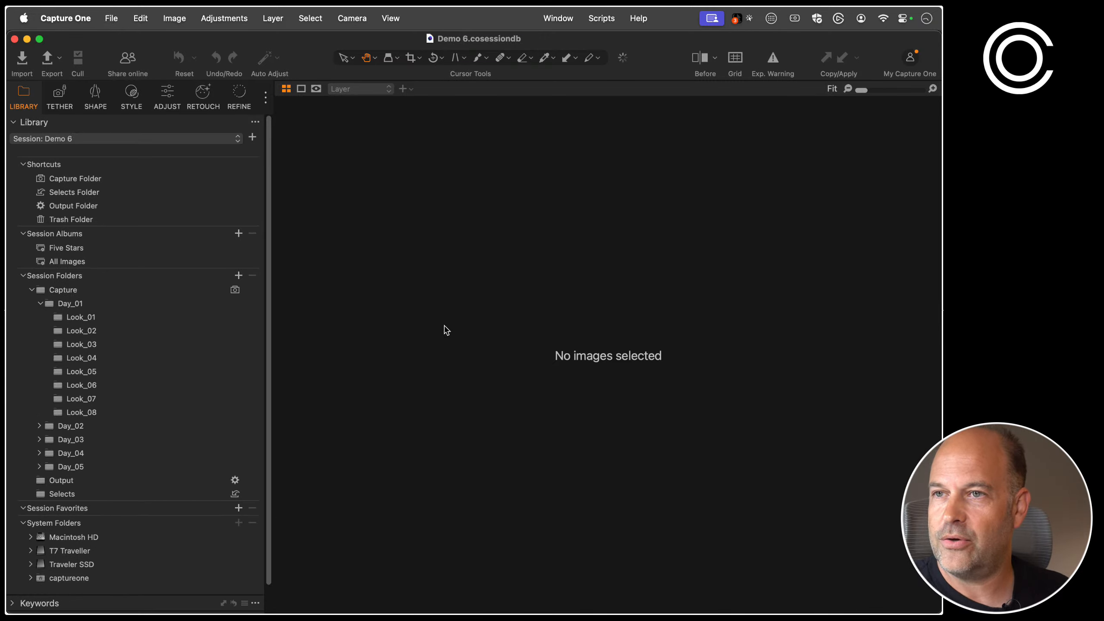
key("super+w")
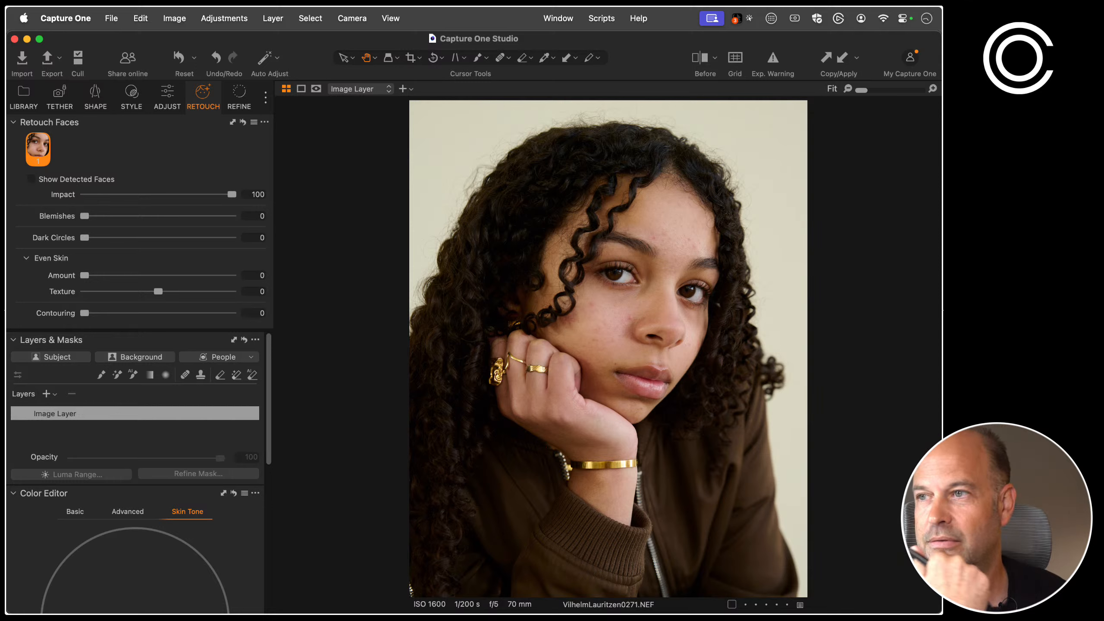
Show the catalog's library and reopen the recently used demo 7 session
left_click(20, 99)
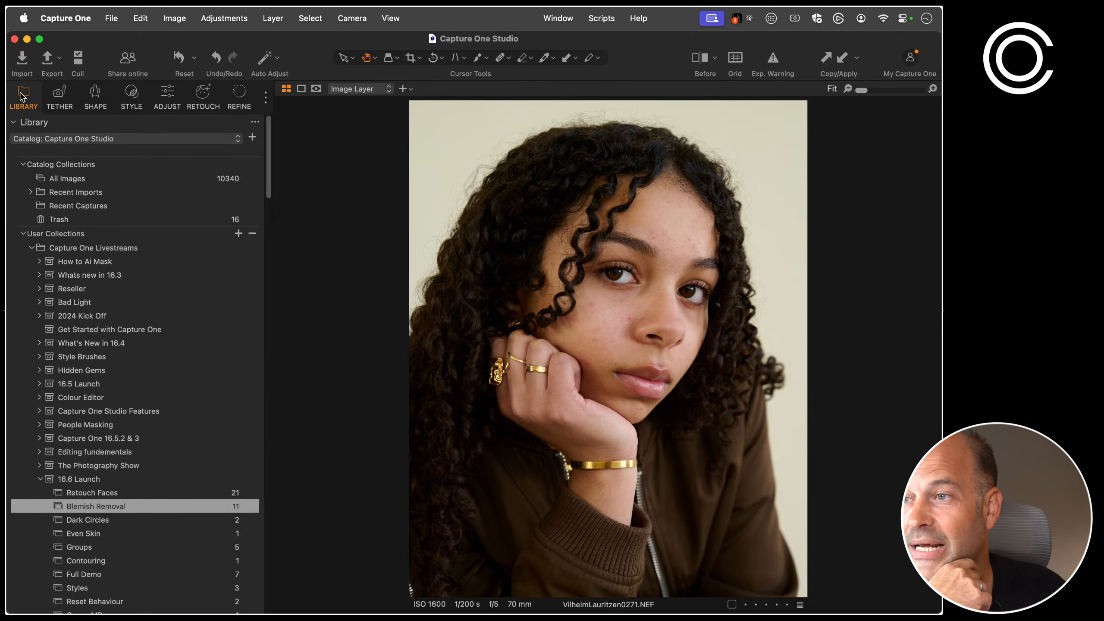
left_click(111, 18)
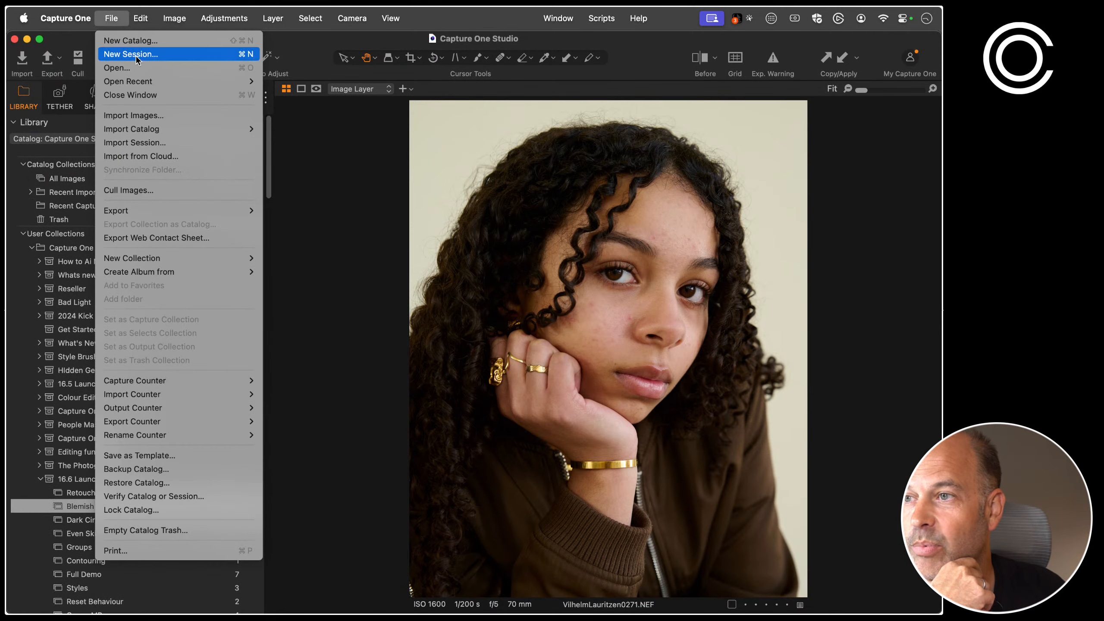
mouse_move(144, 86)
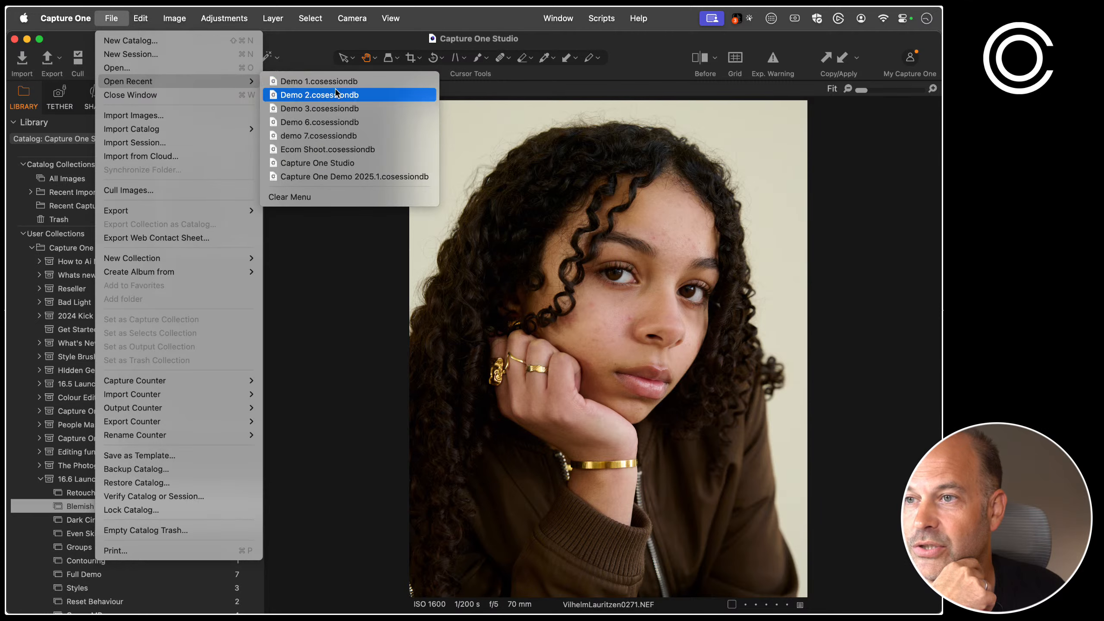
left_click(323, 149)
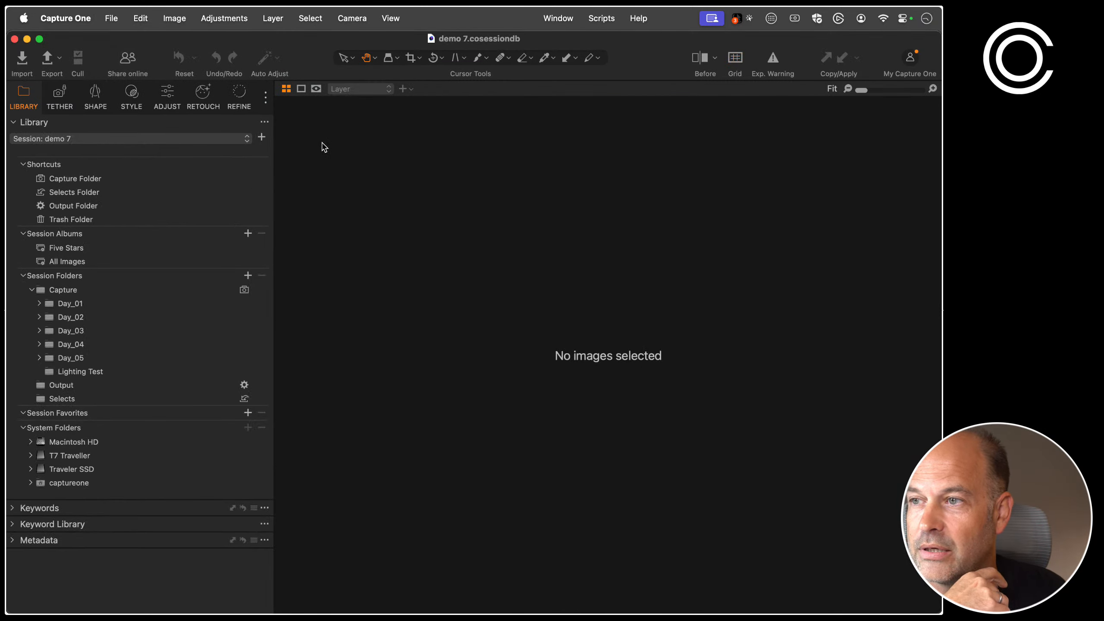
Expand Day_01 and make its Look_02 subfolder the session's capture folder
left_click(74, 179)
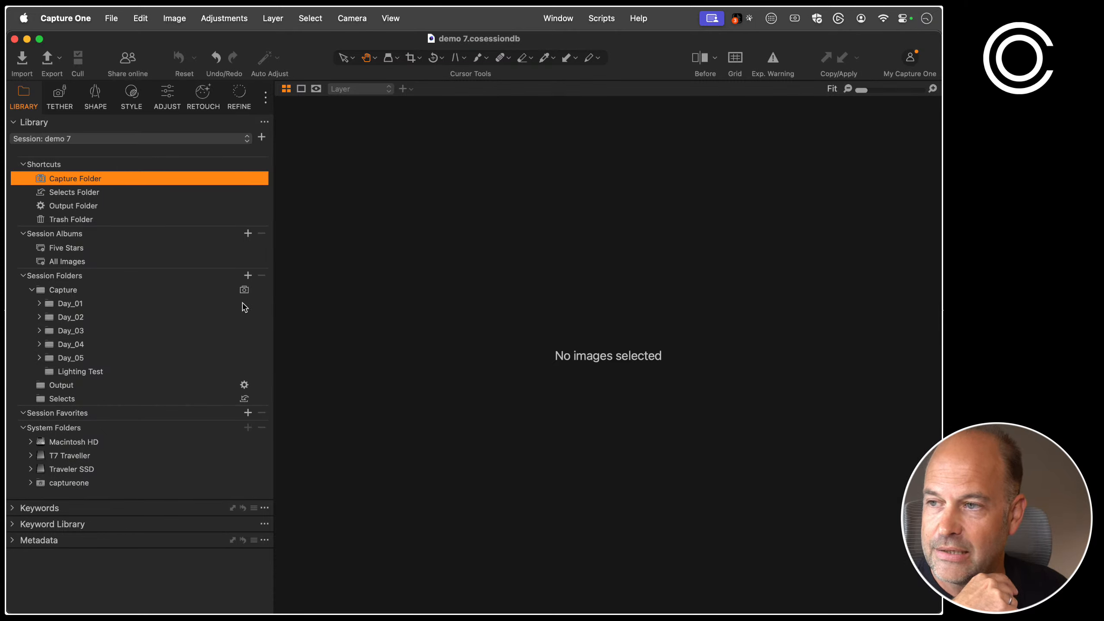
left_click(39, 304)
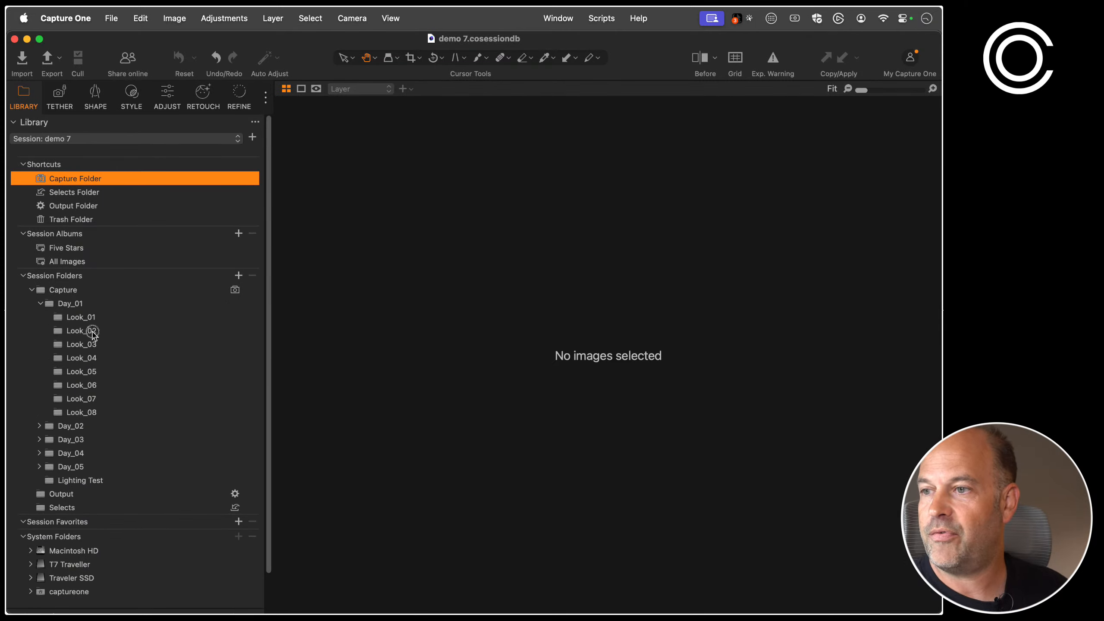
right_click(89, 330)
left_click(184, 424)
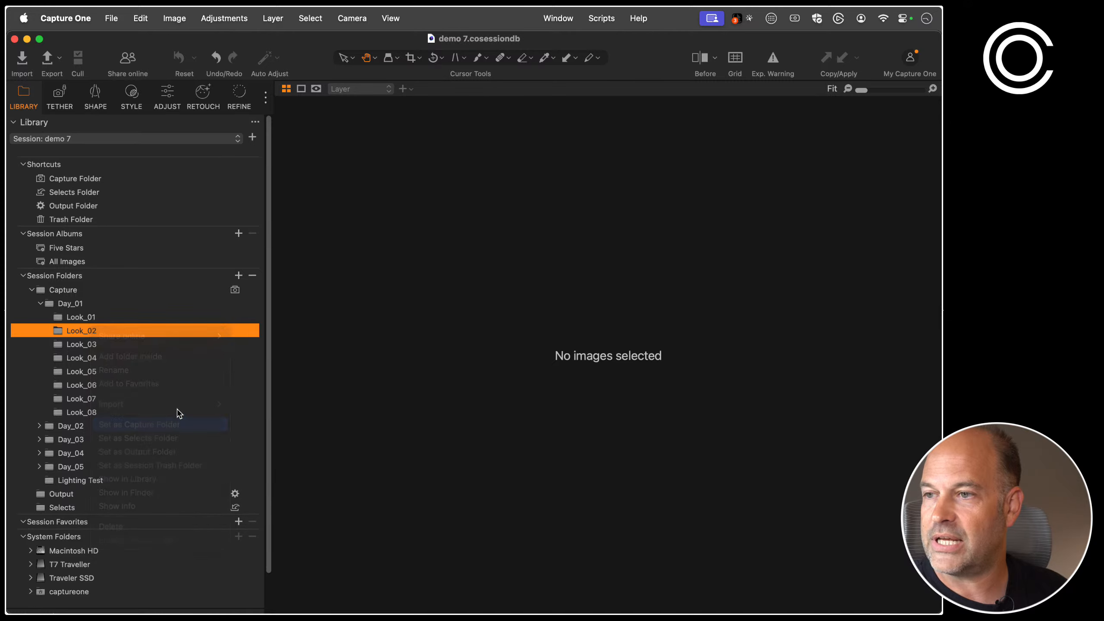
Go through the session's Capture, Selects, Output and Trash folder shortcuts in turn
left_click(102, 182)
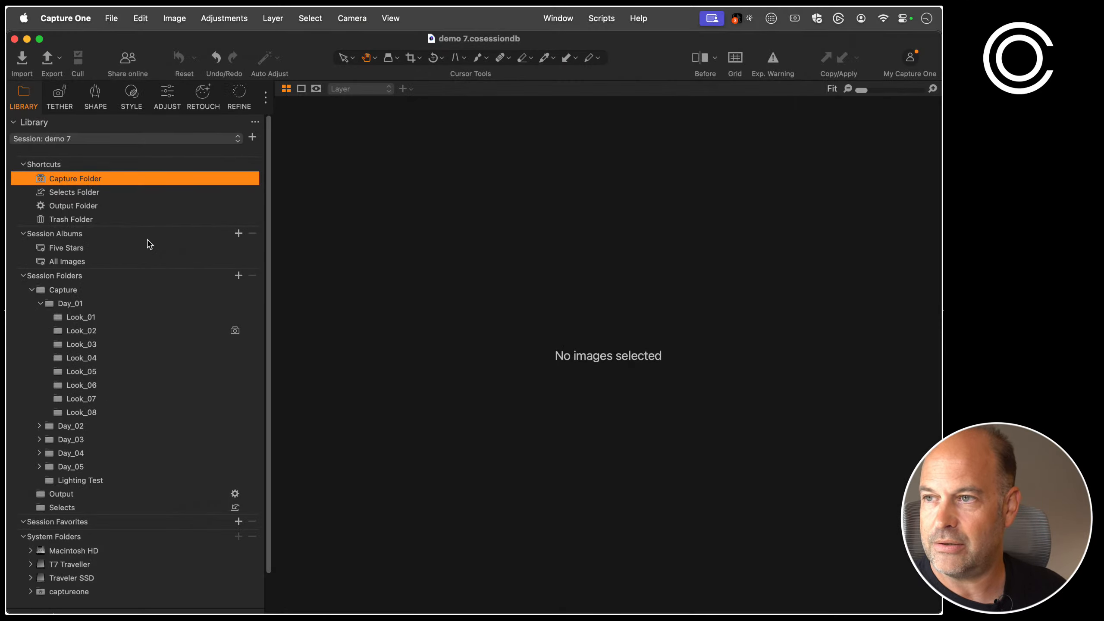
left_click(87, 194)
left_click(81, 205)
left_click(76, 218)
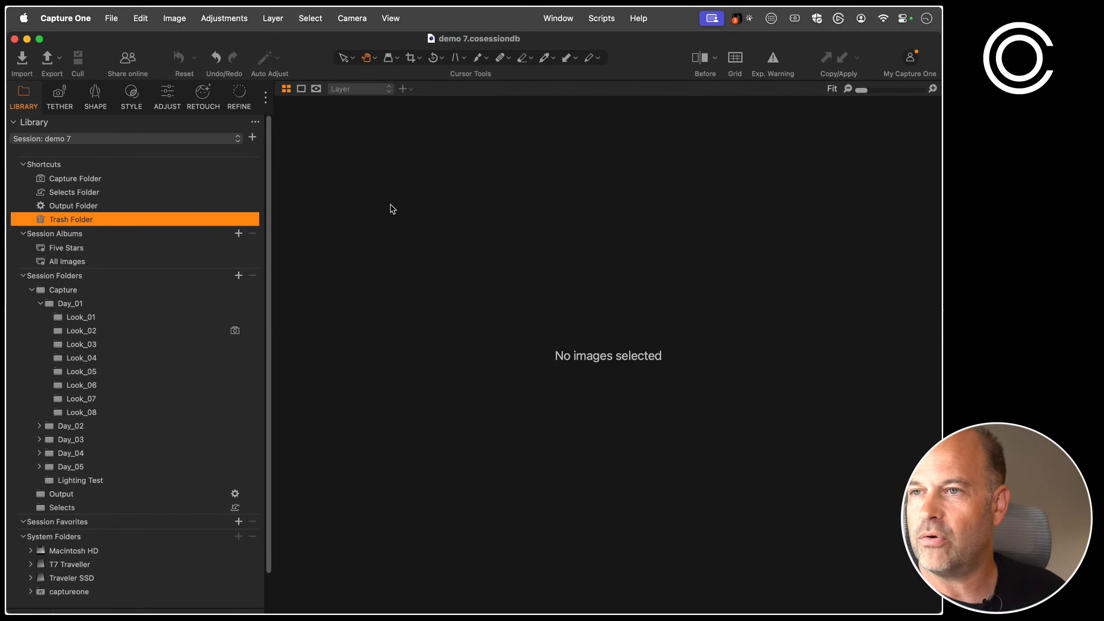
Close the demo 7 session and show the retouching tools for the portrait in the Capture One Studio catalog
key("super+w")
left_click(201, 96)
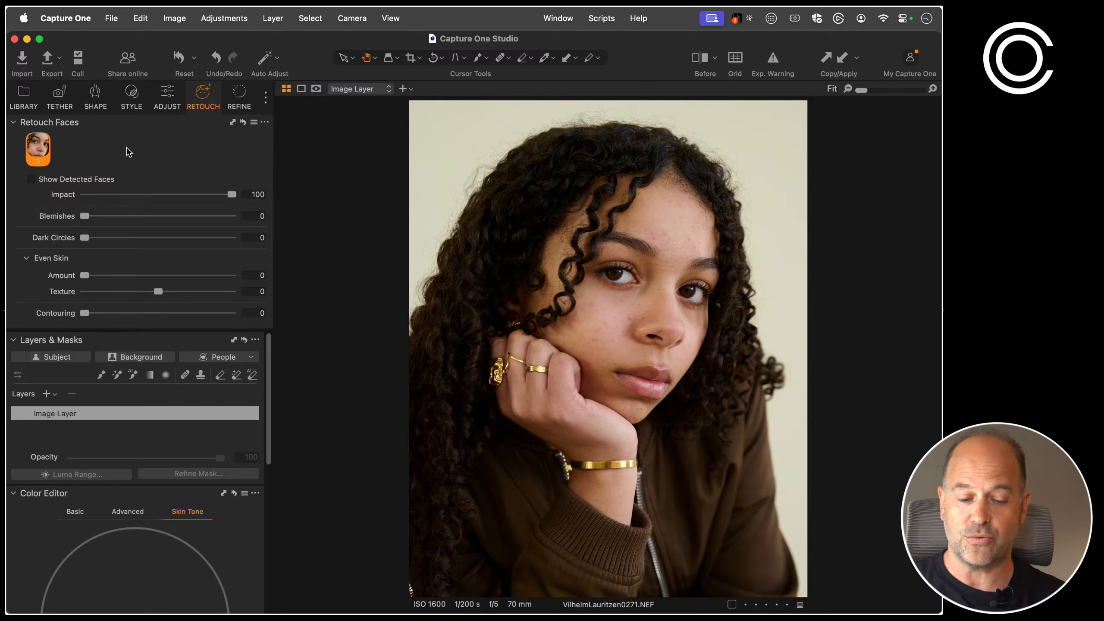
scroll(143, 424, "down", 8)
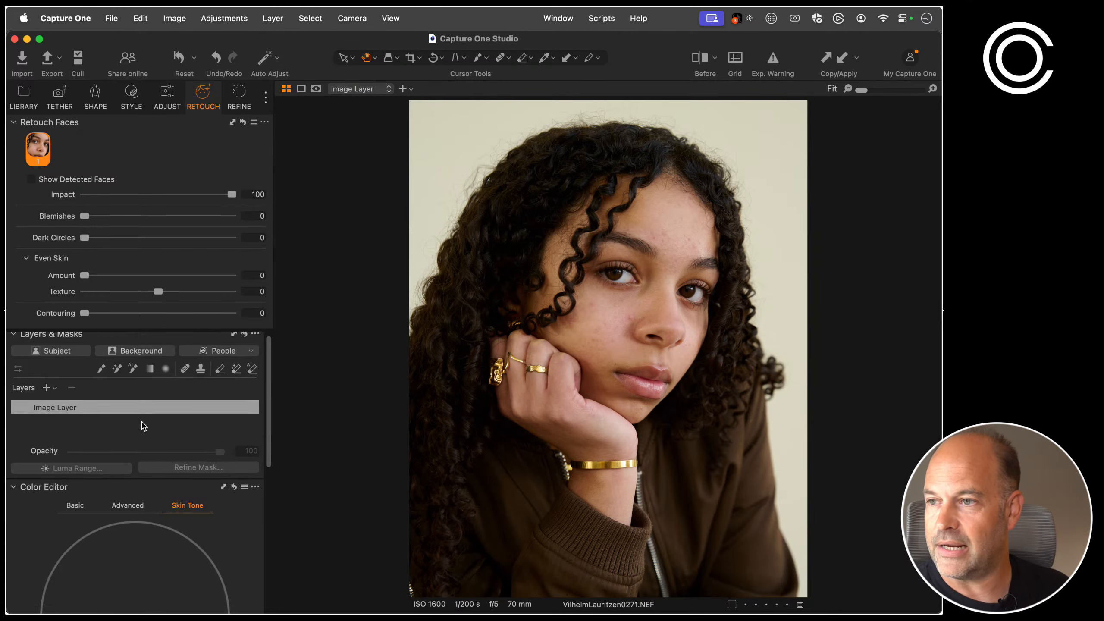
scroll(154, 370, "up", 8)
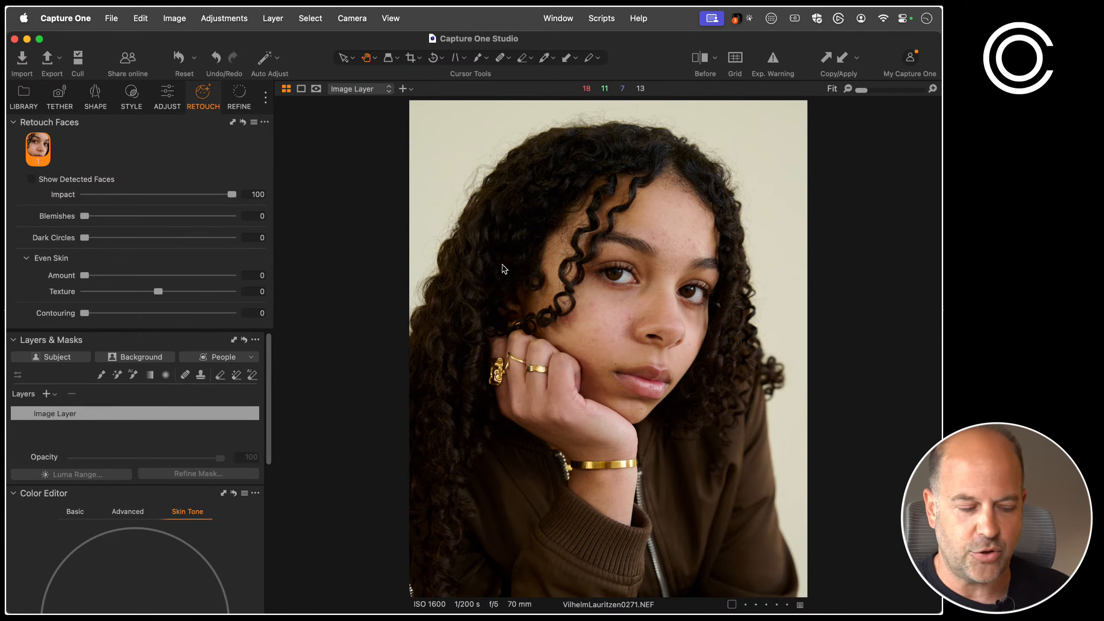
Set the face's Blemishes retouching to 48 at 100% zoom and compare the forehead with and without it
key("super+plus")
key("super+plus")
key("super+plus")
key("super+plus")
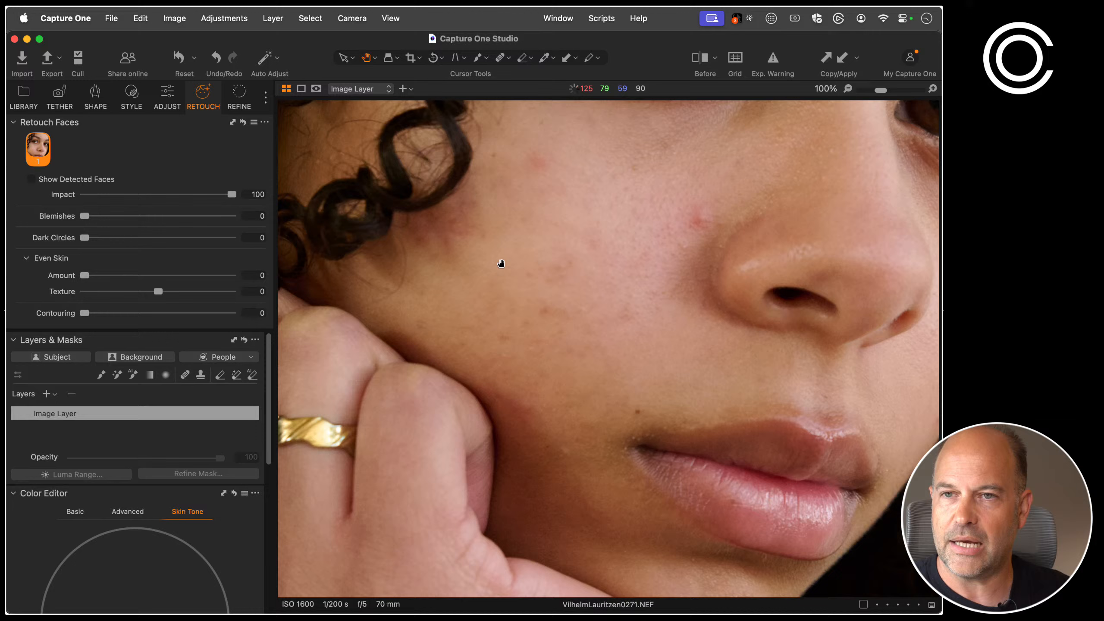
left_click_drag(548, 295, 574, 369)
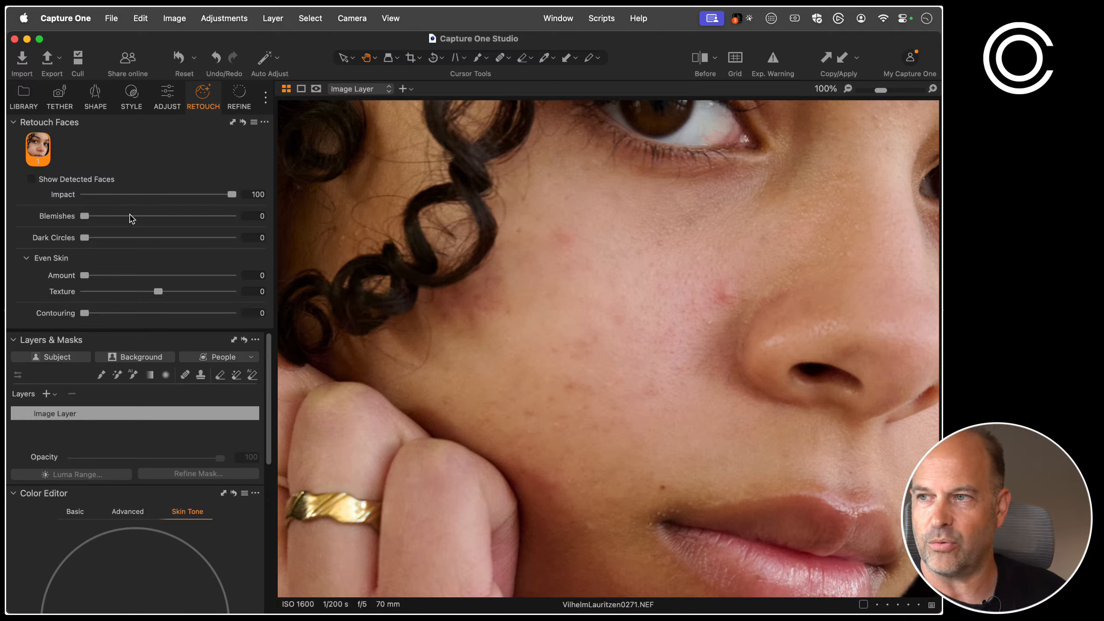
left_click_drag(85, 222, 155, 222)
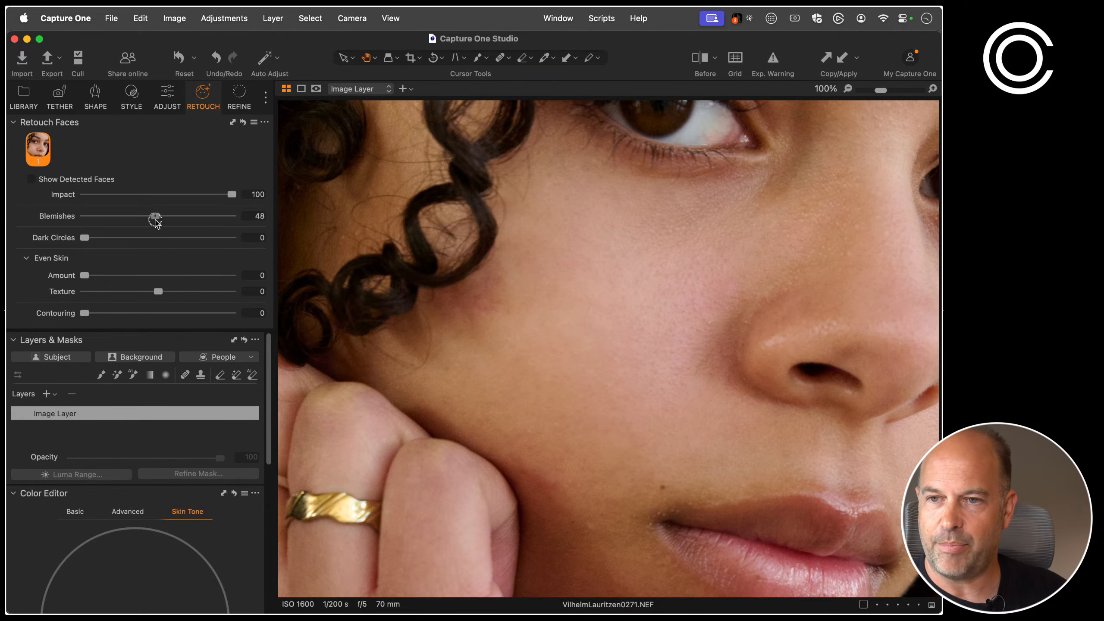
left_click_drag(732, 105, 491, 424)
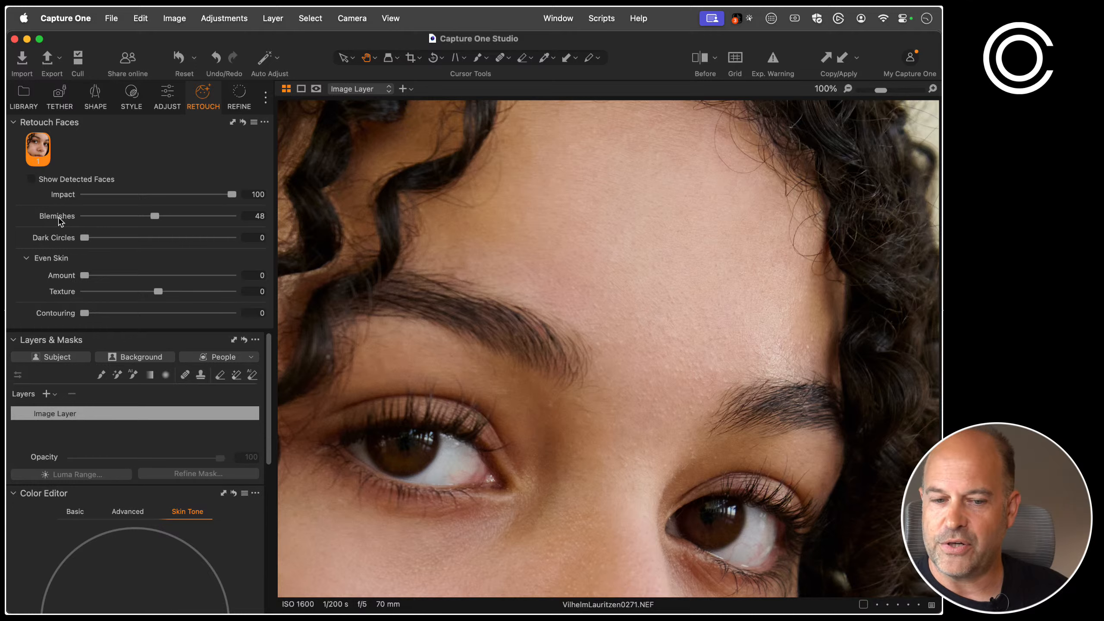
double_click(57, 218)
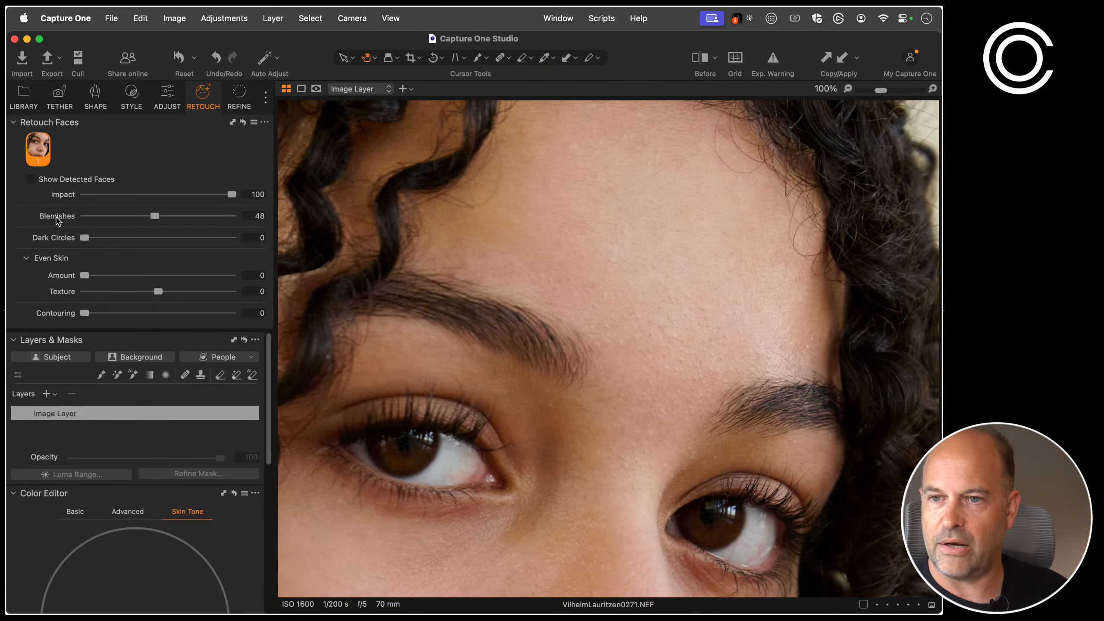
Try Blemishes strengths of 37, 24, 100 and 30 on the forehead skin
left_click_drag(155, 216, 140, 217)
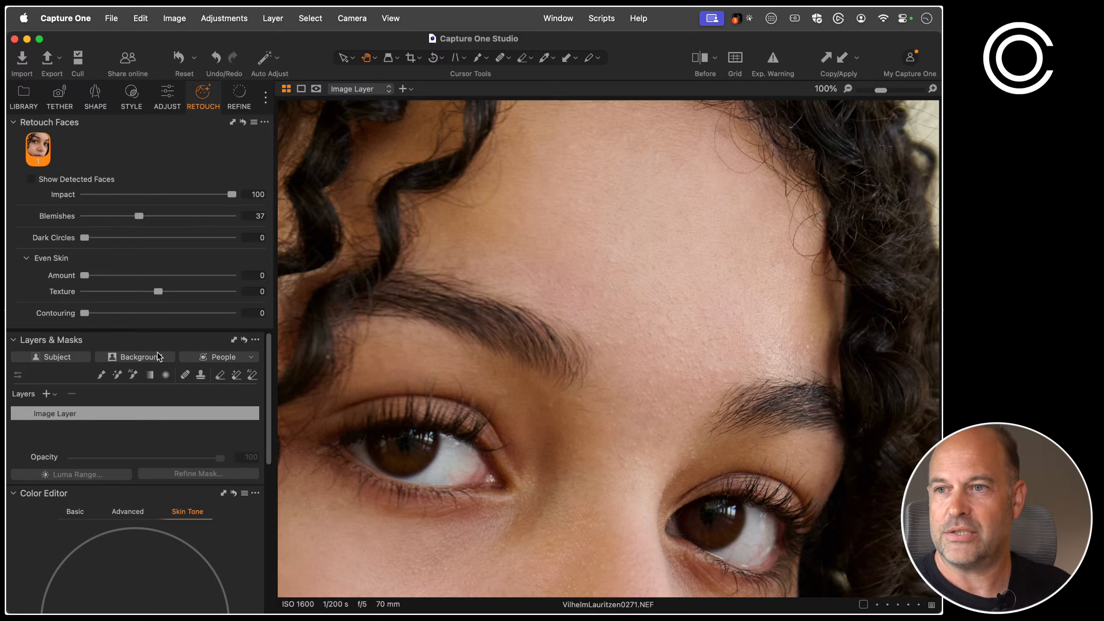
mouse_move(139, 216)
left_mouse_down()
mouse_move(77, 224)
mouse_move(119, 218)
left_mouse_up()
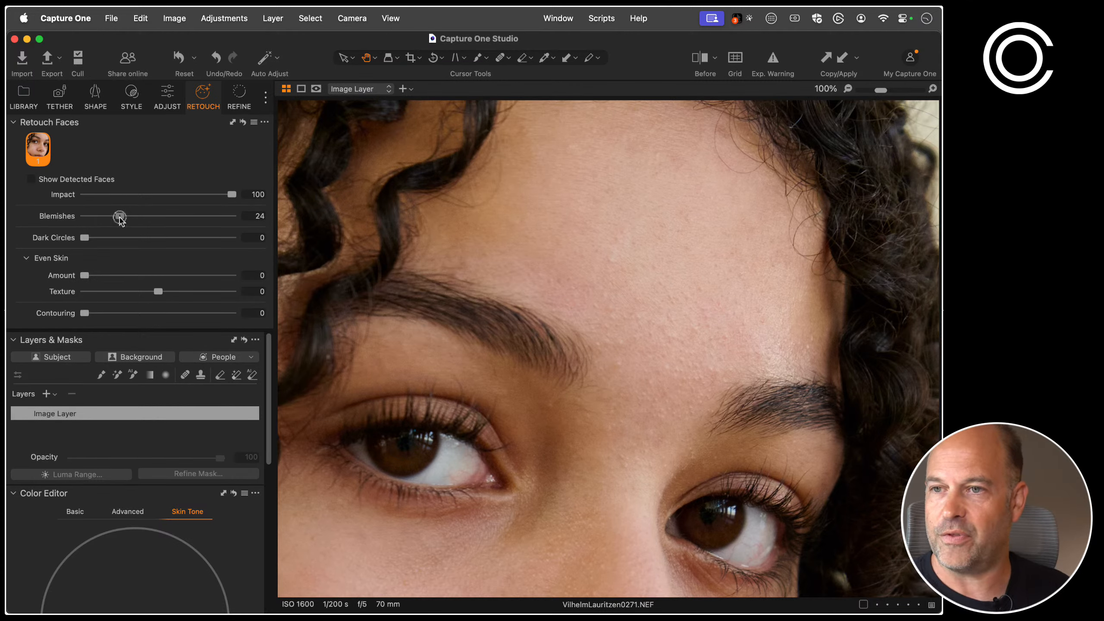
left_click_drag(120, 218, 291, 210)
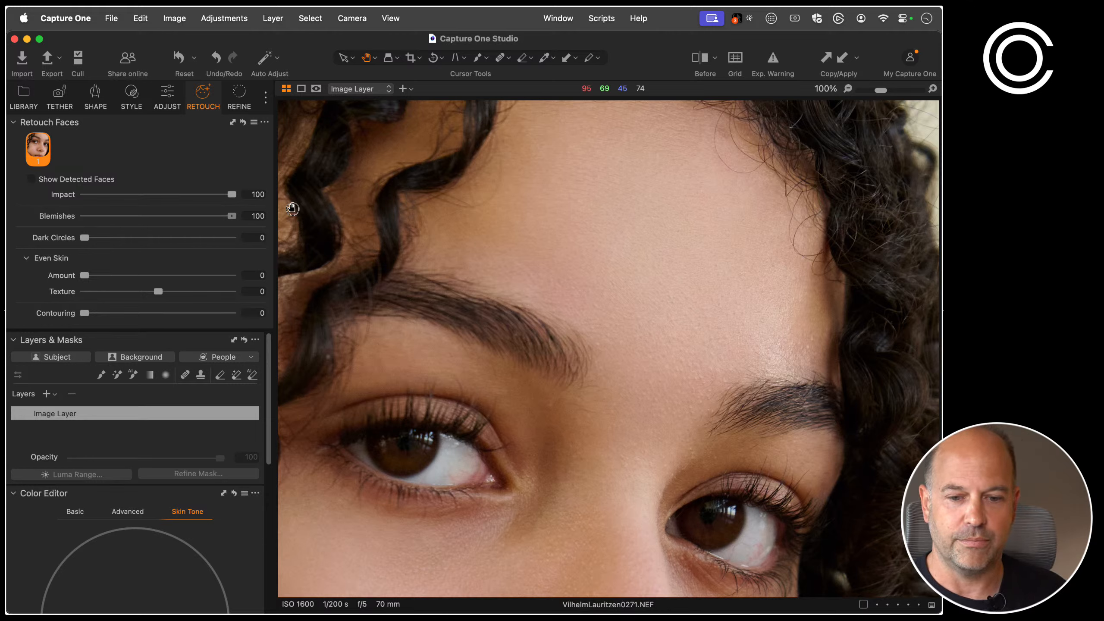
left_click_drag(156, 214, 128, 218)
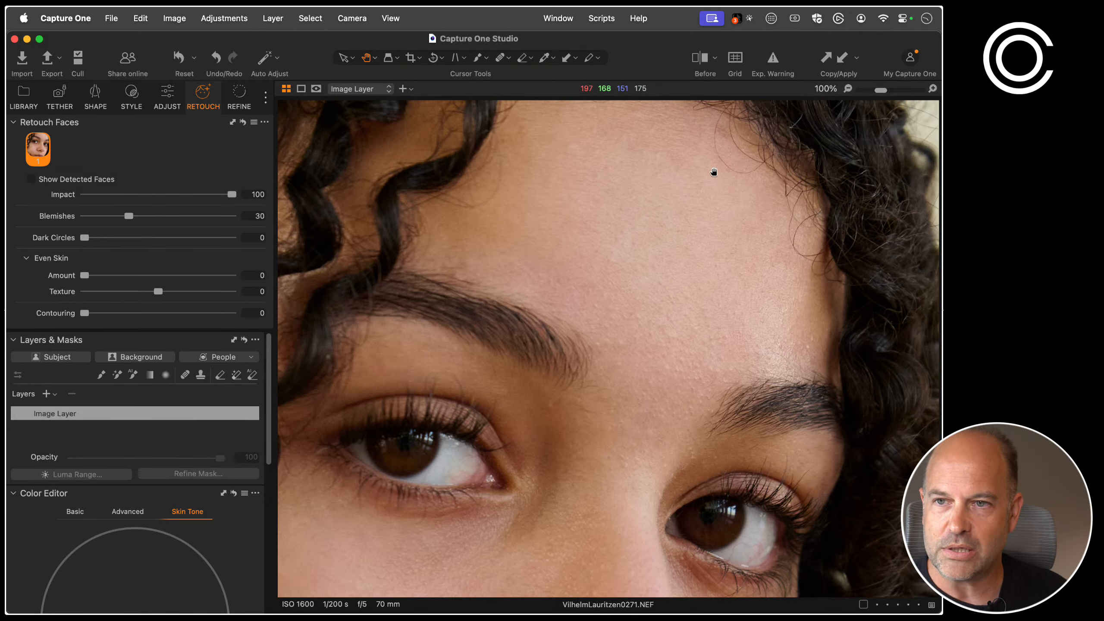
Set Blemishes to 100 and inspect the cheek and the mole near the mouth, comparing with the unretouched skin
scroll(662, 209, "down", 3)
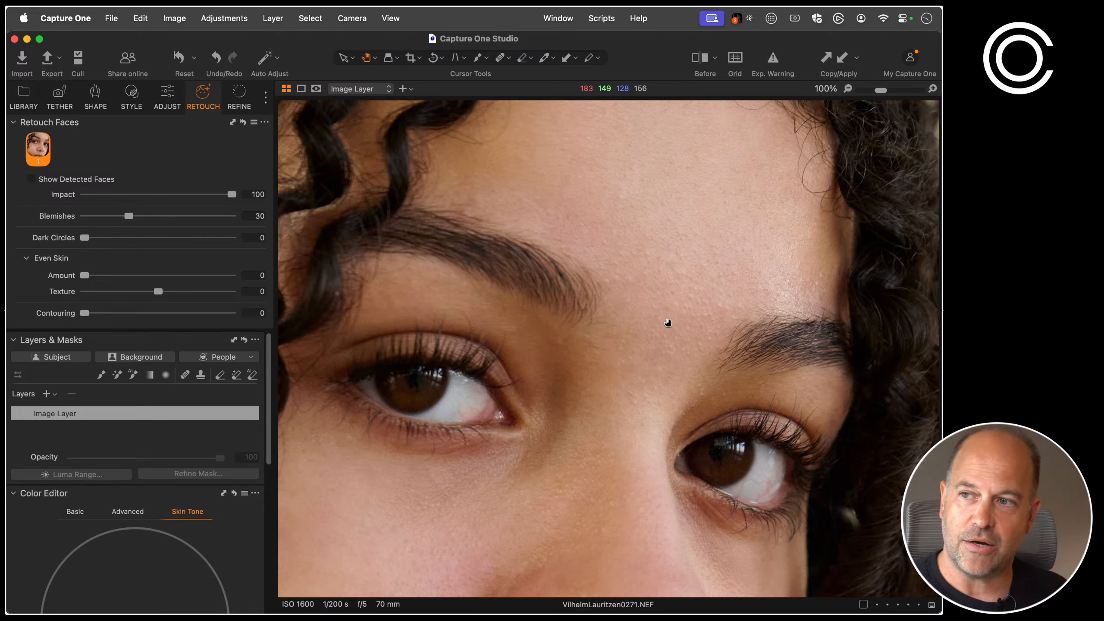
left_click_drag(652, 251, 655, 313)
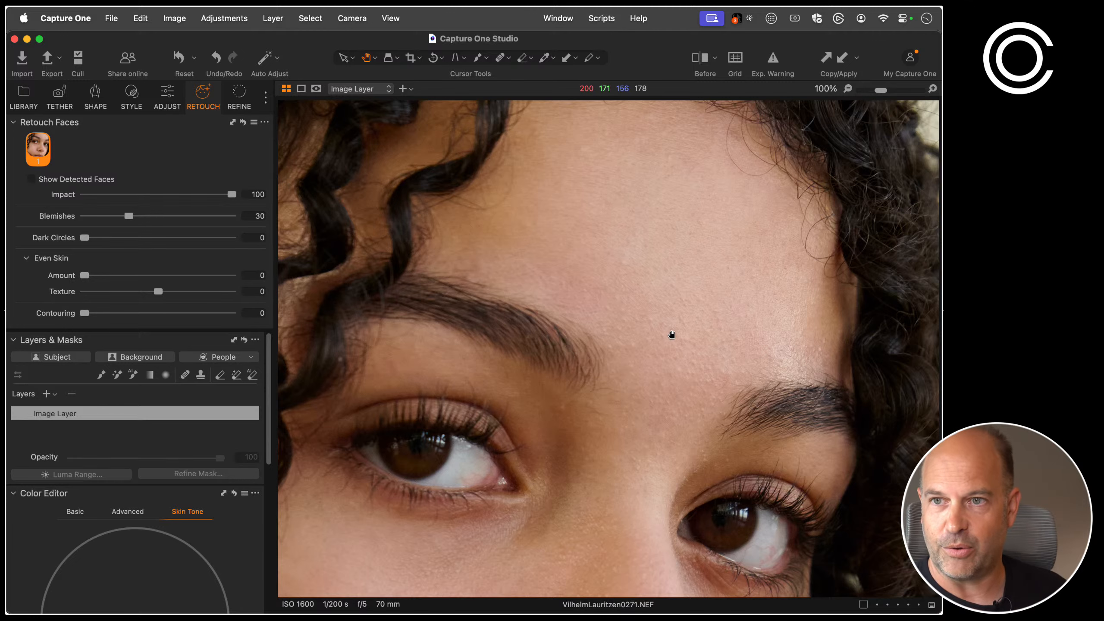
left_click_drag(129, 217, 287, 217)
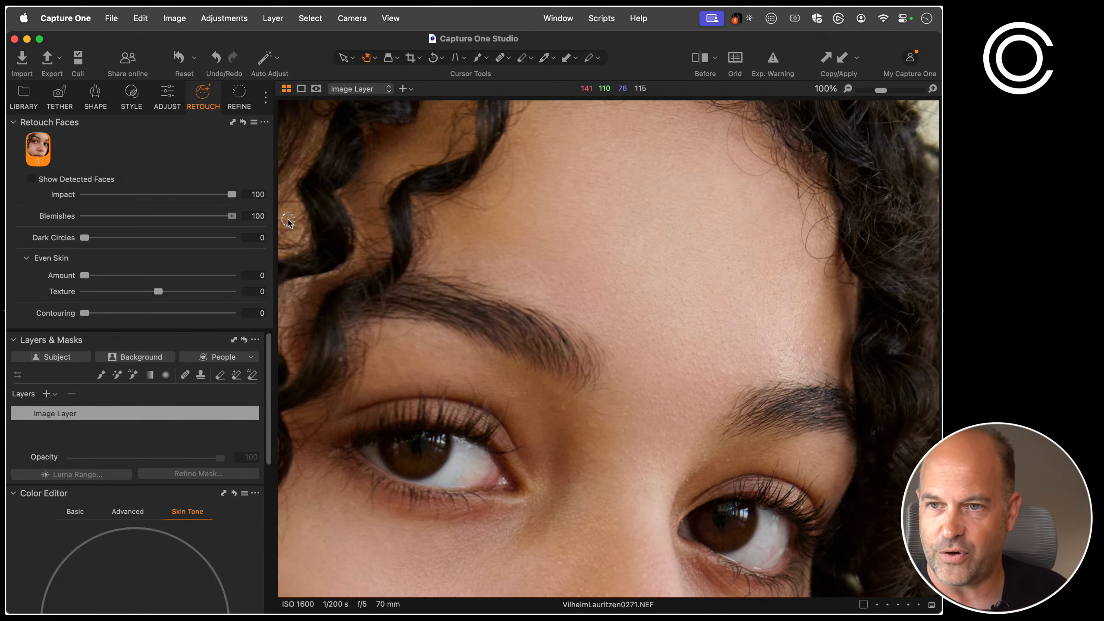
left_click_drag(515, 393, 616, 160)
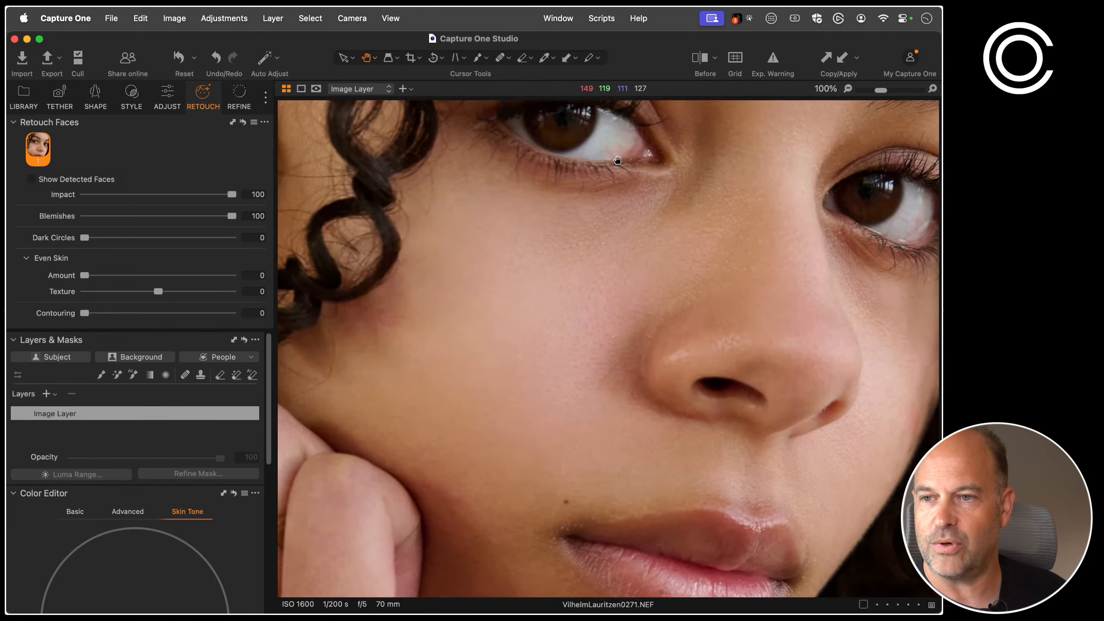
left_click(57, 215)
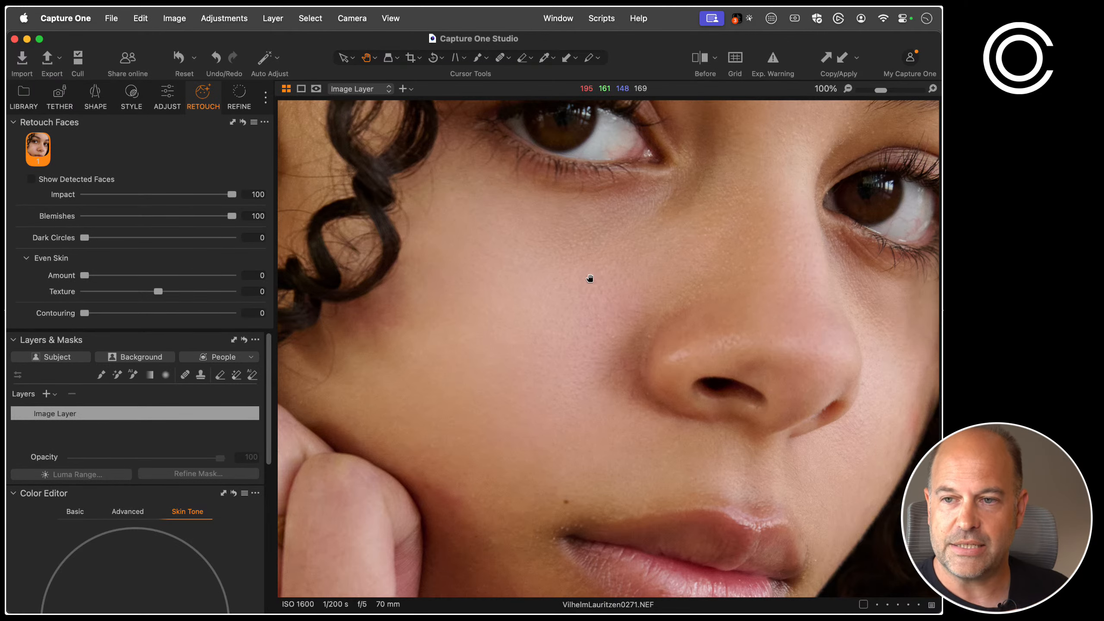
scroll(582, 265, "down", 2)
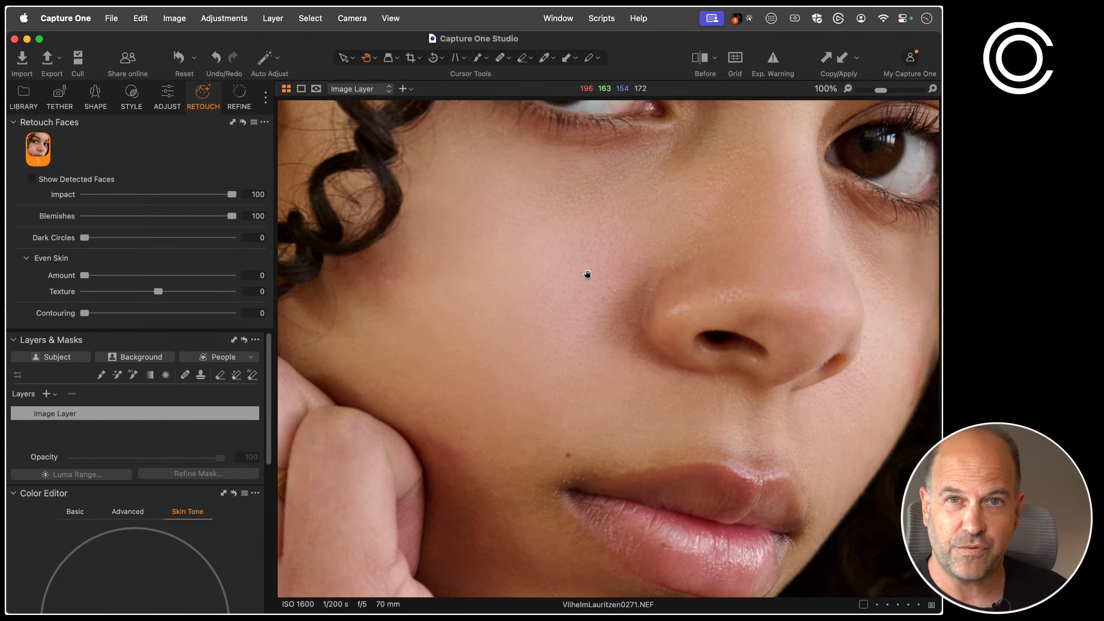
left_click_drag(554, 474, 549, 403)
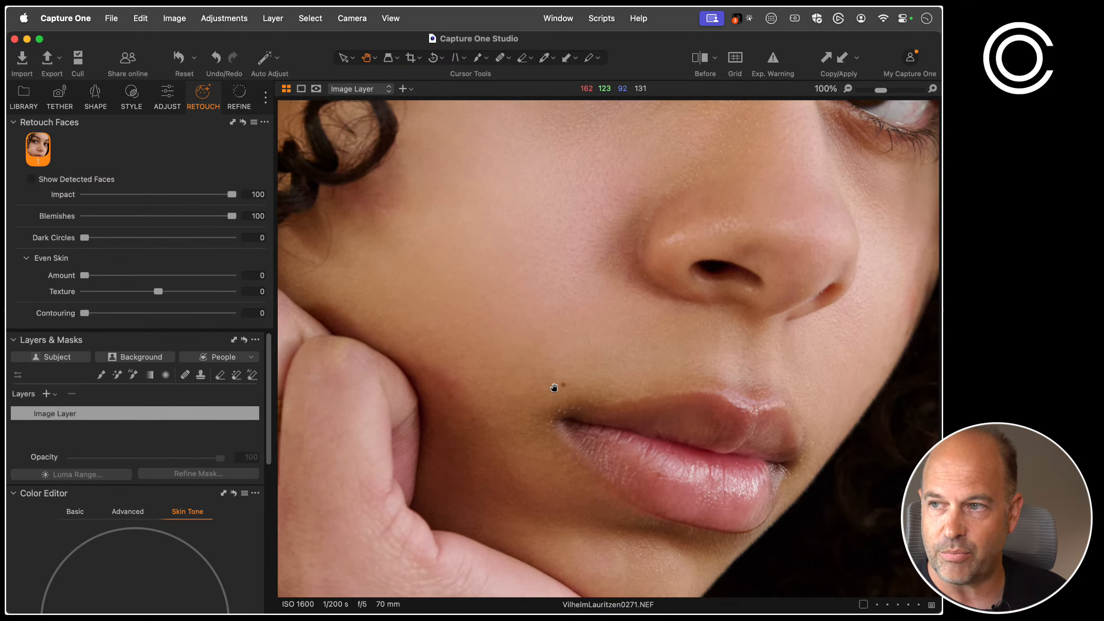
Reset Blemishes on the curly-haired portrait's face, set it to 68, and view the whole image
double_click(58, 217)
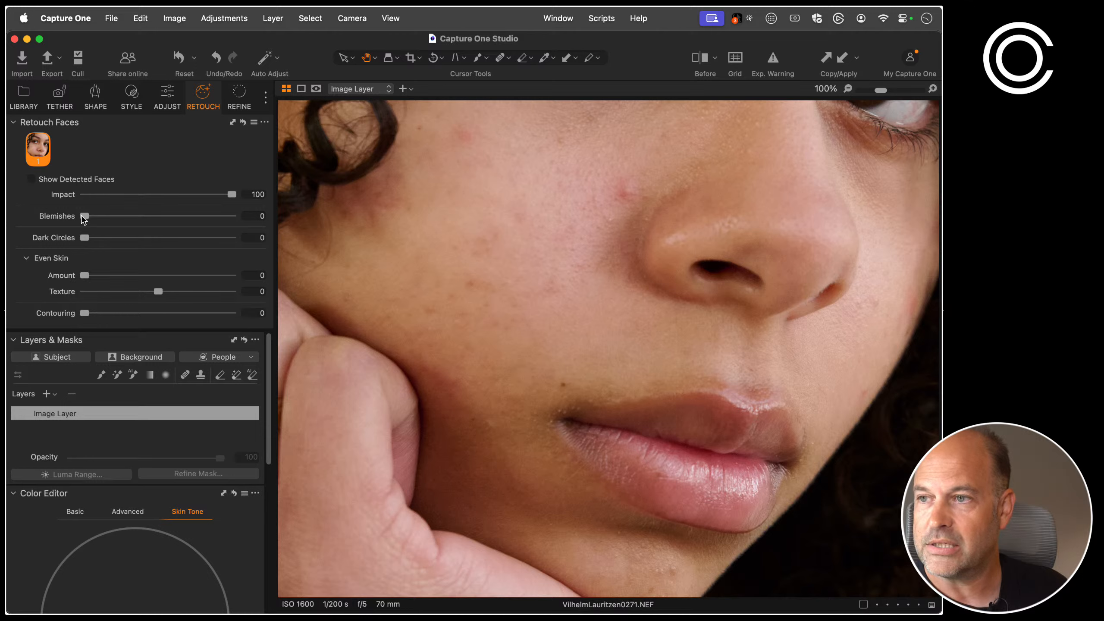
left_click_drag(85, 216, 184, 217)
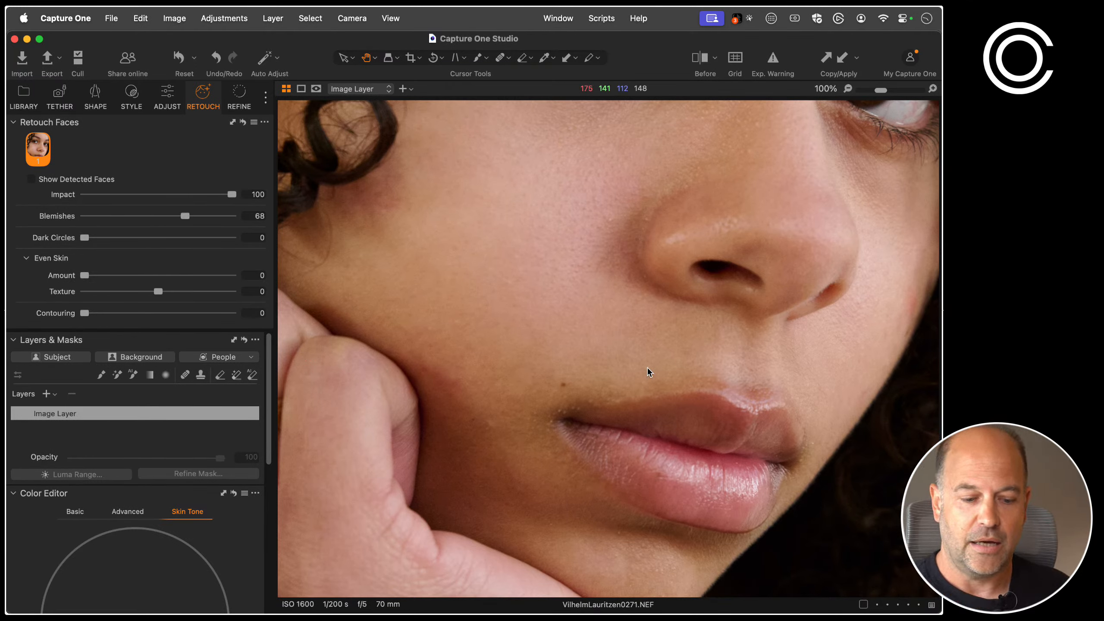
key("super+0")
Open the portrait of the woman in the beige jacket and set her face's Blemishes to 72 at 100% zoom
key("g")
double_click(596, 224)
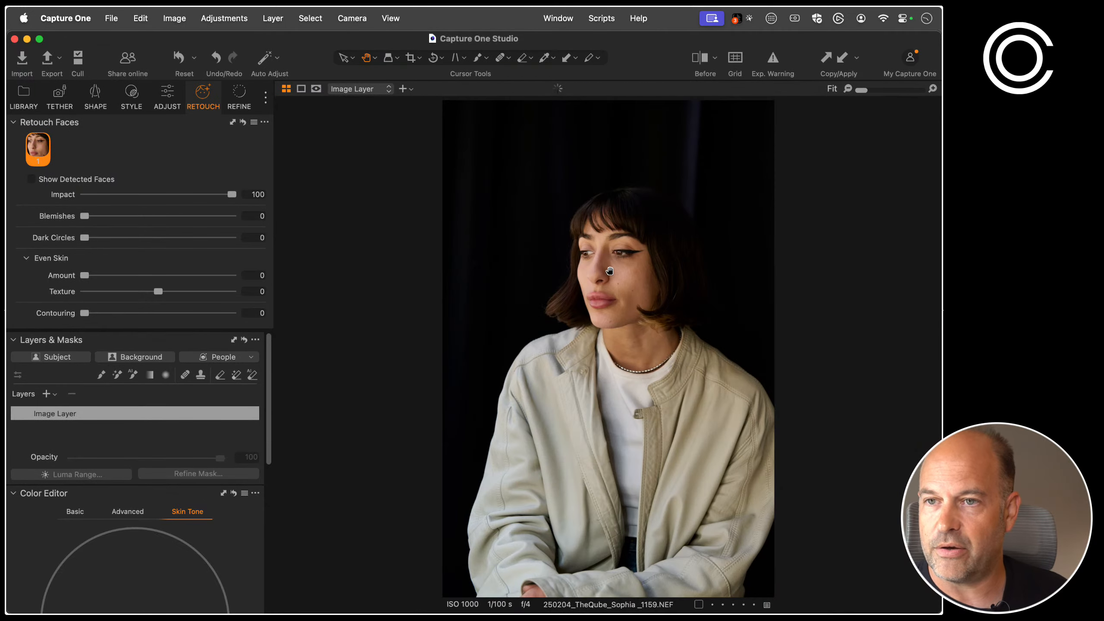
double_click(598, 305)
left_click_drag(652, 280, 518, 318)
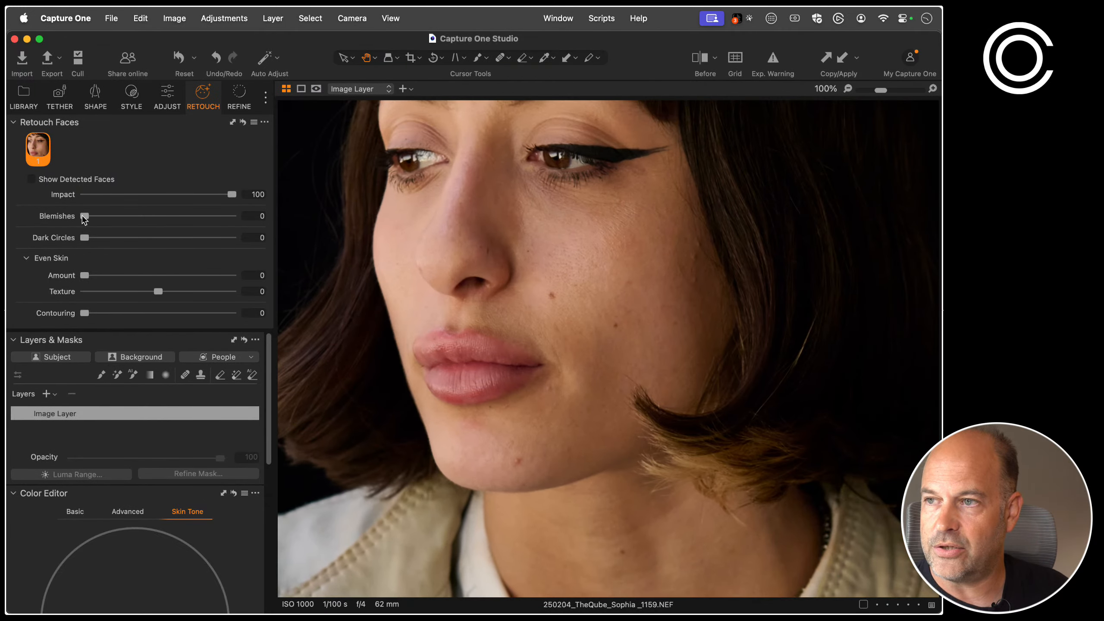
left_click_drag(84, 217, 191, 217)
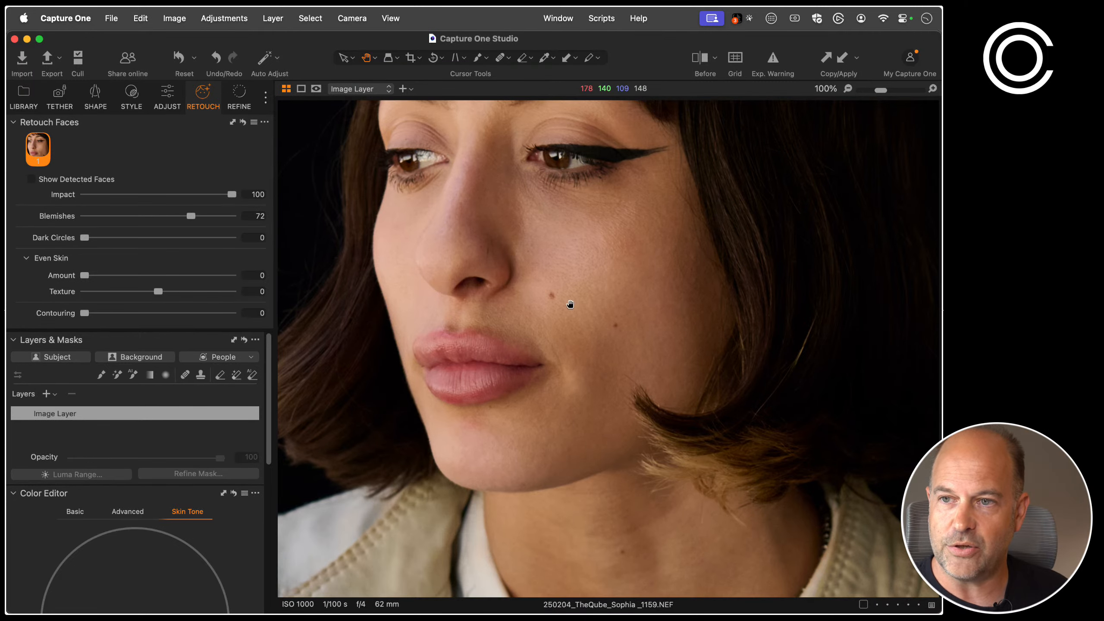
double_click(599, 318)
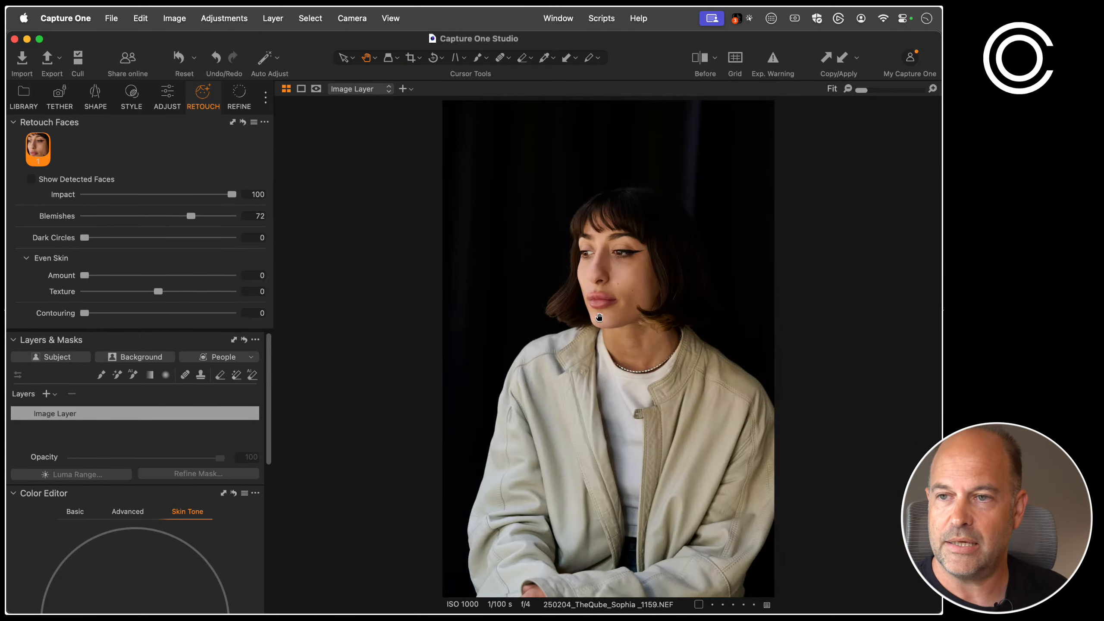
Return to the curly-haired portrait and examine the retouched cheek and mouth area at 100% and 67% zoom
key("g")
left_click(429, 230)
double_click(428, 231)
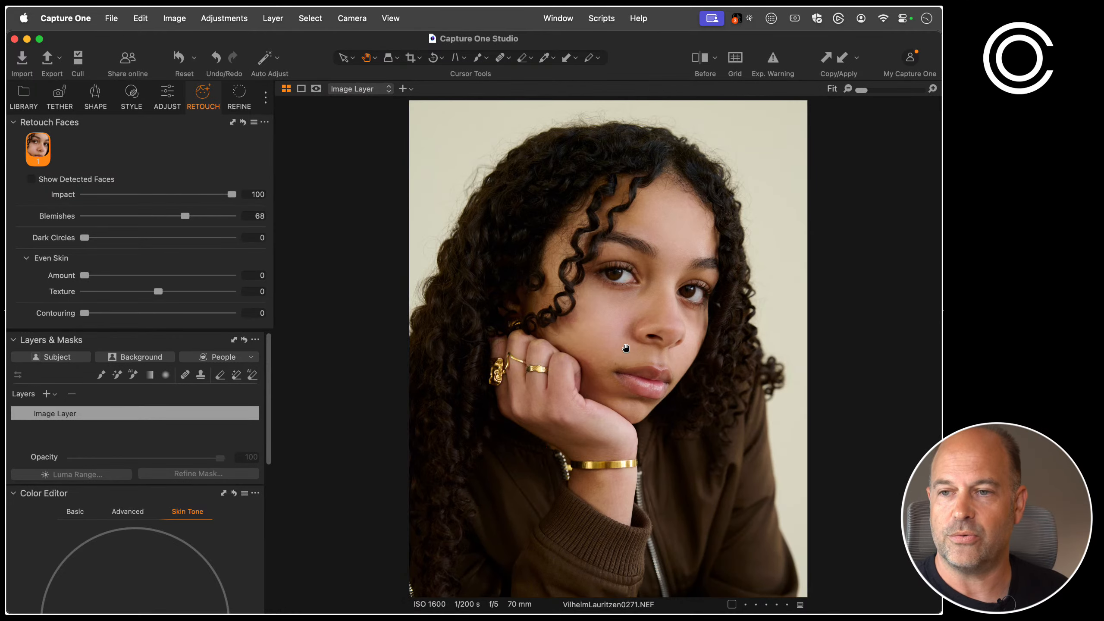
double_click(561, 320)
left_click_drag(562, 321, 587, 305)
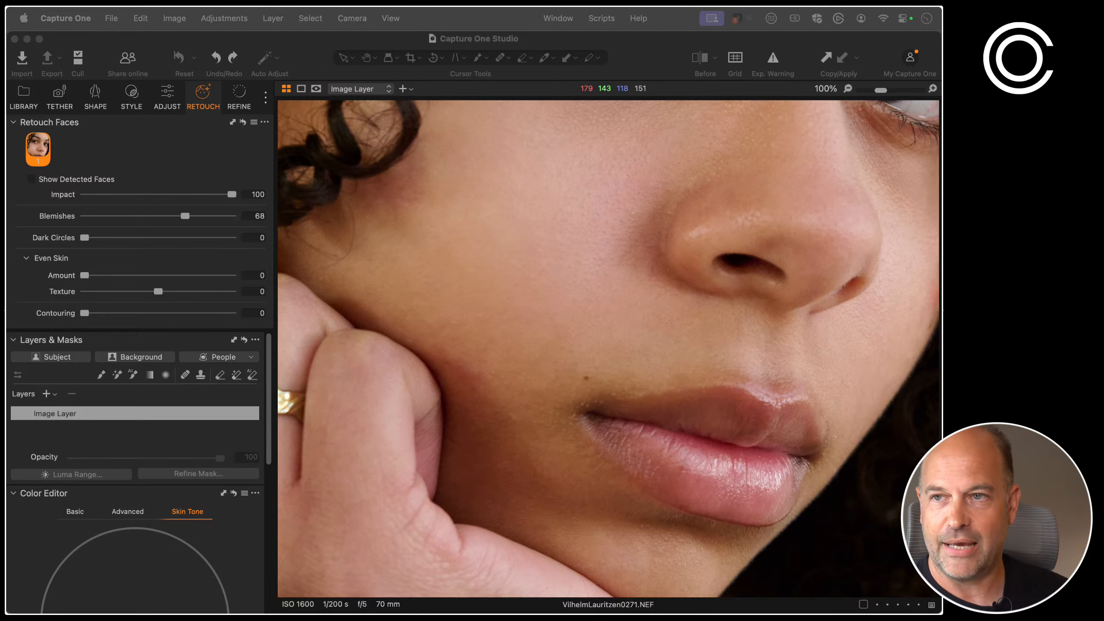
left_click(532, 378)
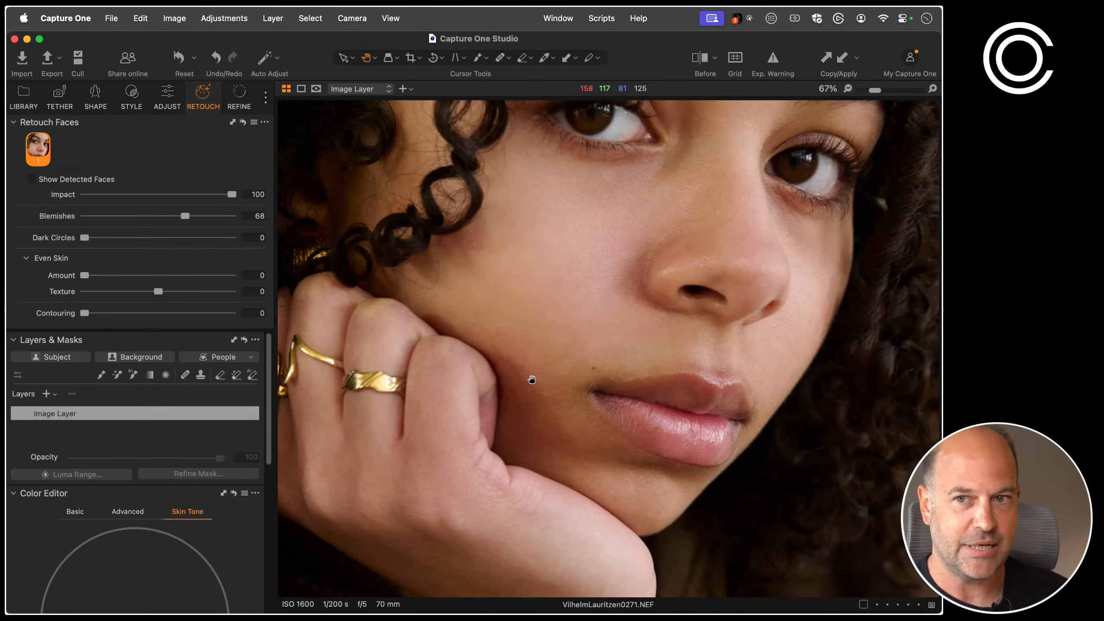
key("super+minus")
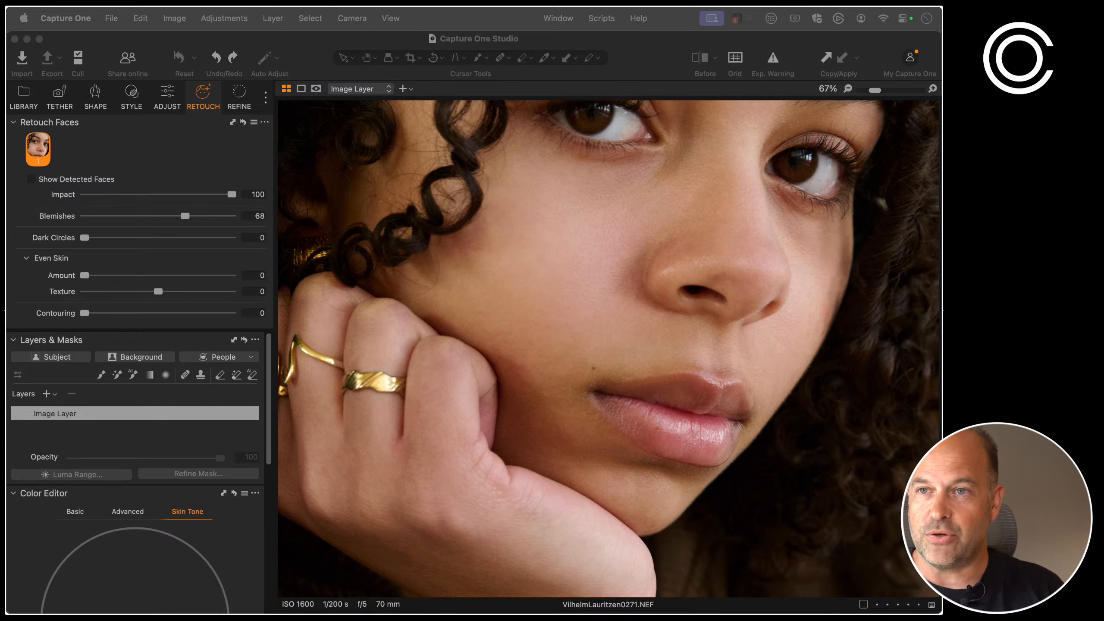
left_click(645, 61)
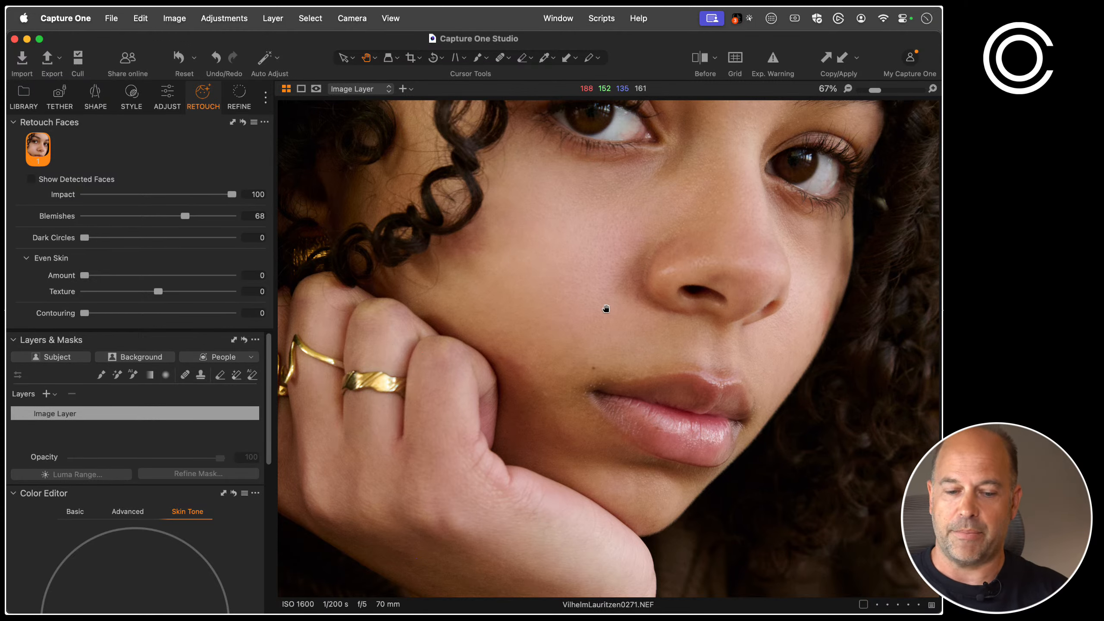
Open the racing driver portrait _AB_4520.CR2 and reset all its Retouch Faces adjustments
key("super+alt+v")
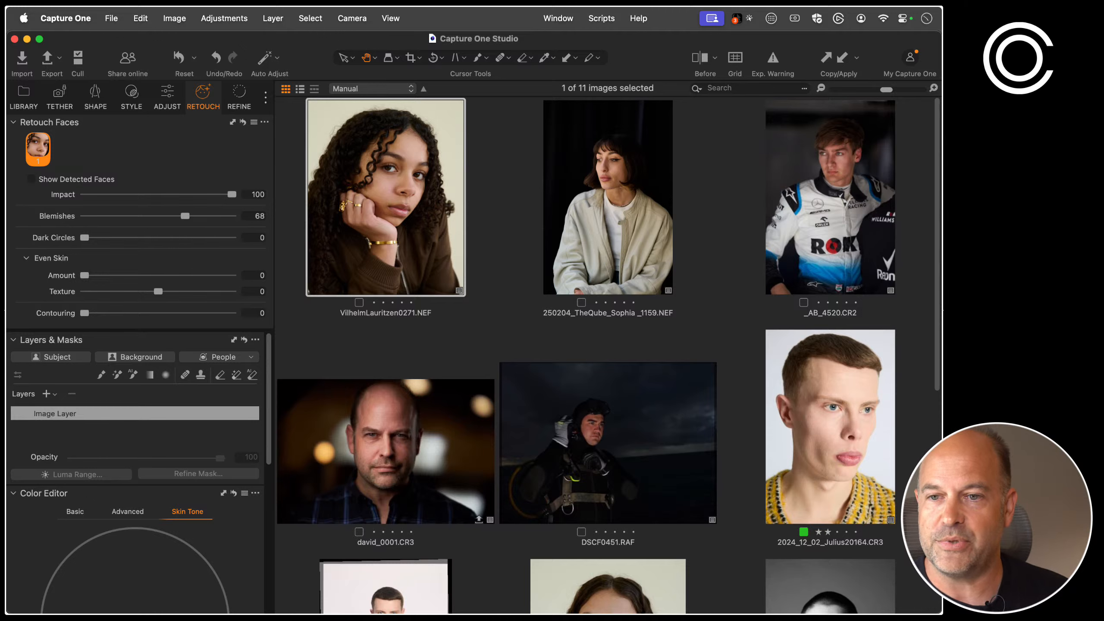
double_click(891, 196)
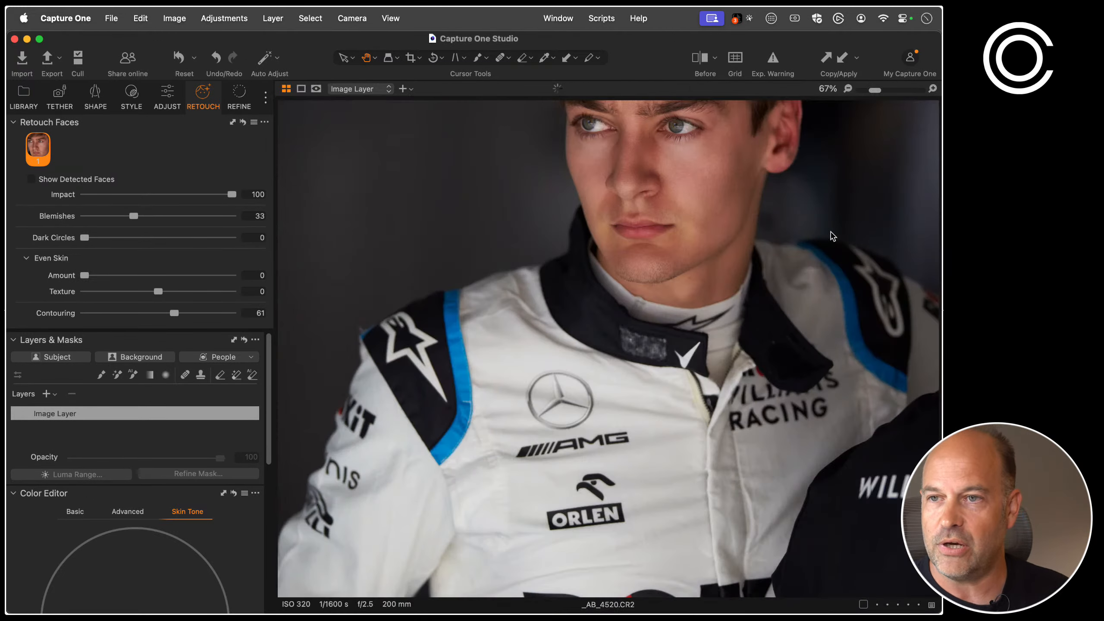
left_click(242, 122)
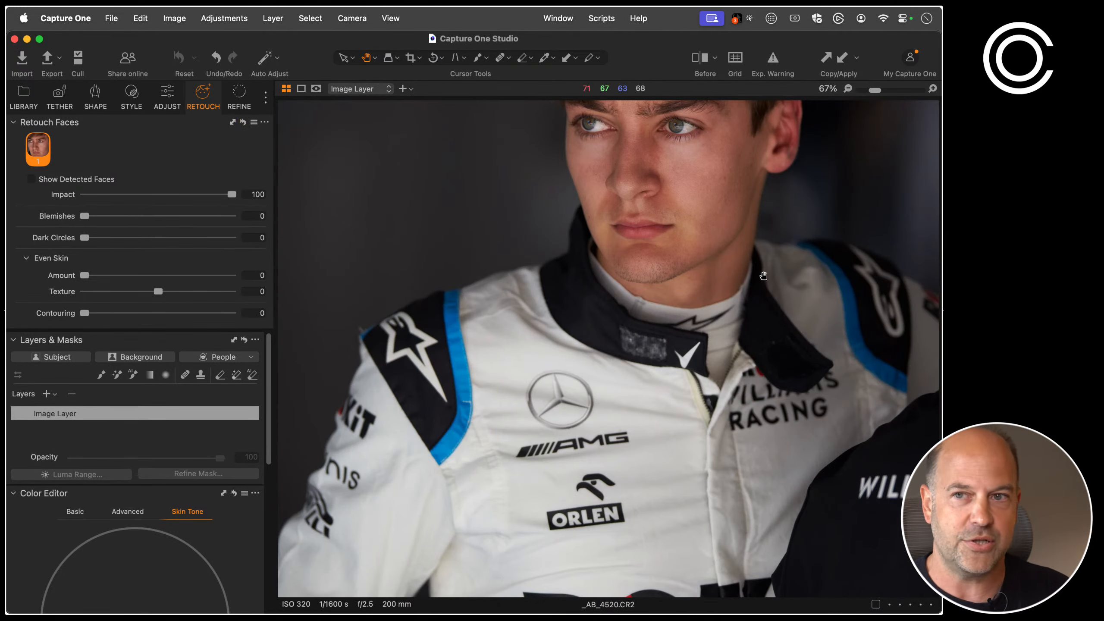
Set Blemishes to 27 on the racing driver's face while viewing the skin at 100% zoom
left_click_drag(702, 236, 651, 375)
key("super+equal")
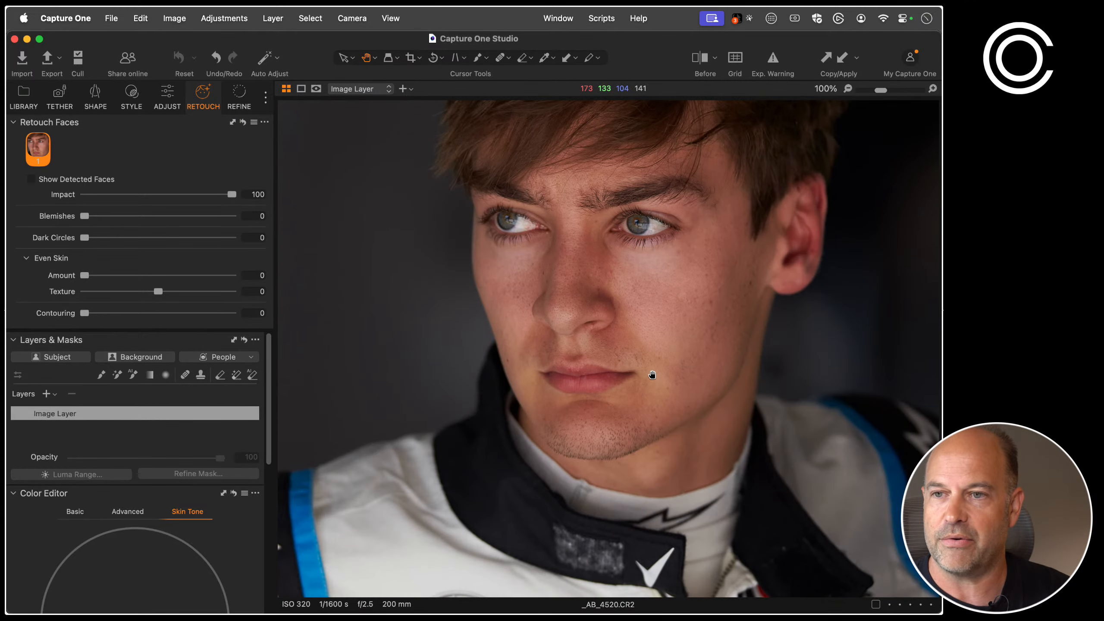
double_click(624, 357)
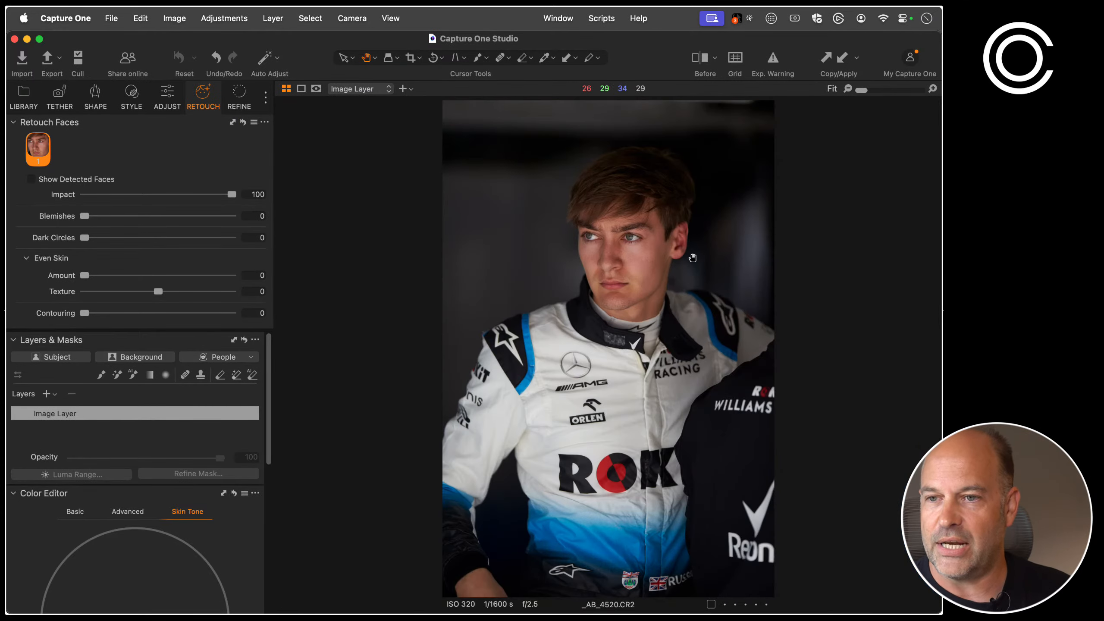
double_click(630, 269)
left_click_drag(630, 269, 605, 306)
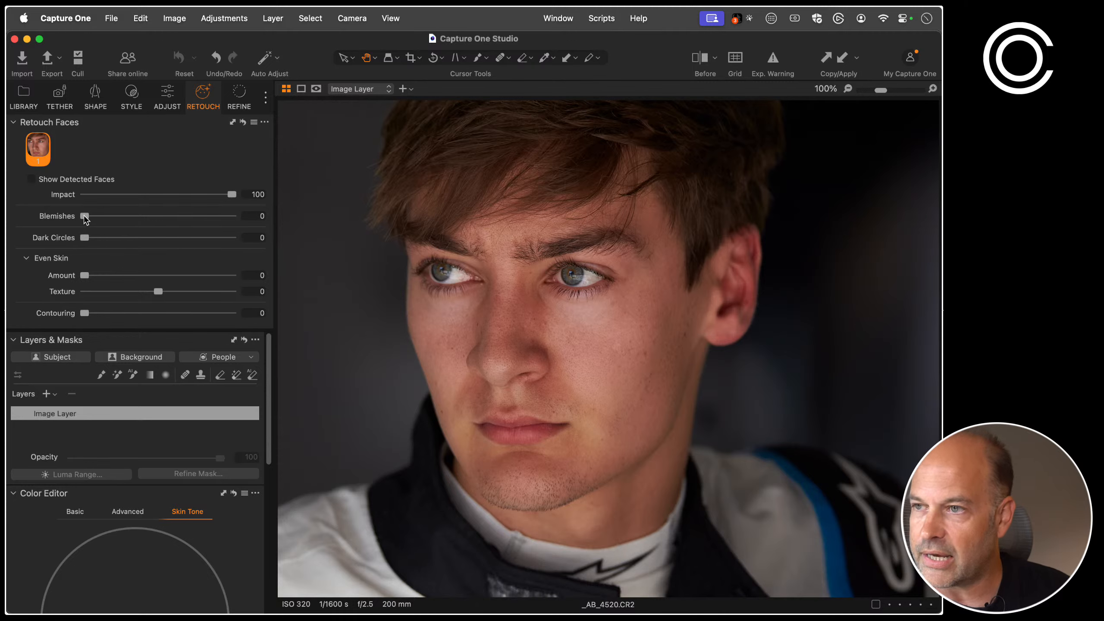
left_click_drag(84, 216, 125, 216)
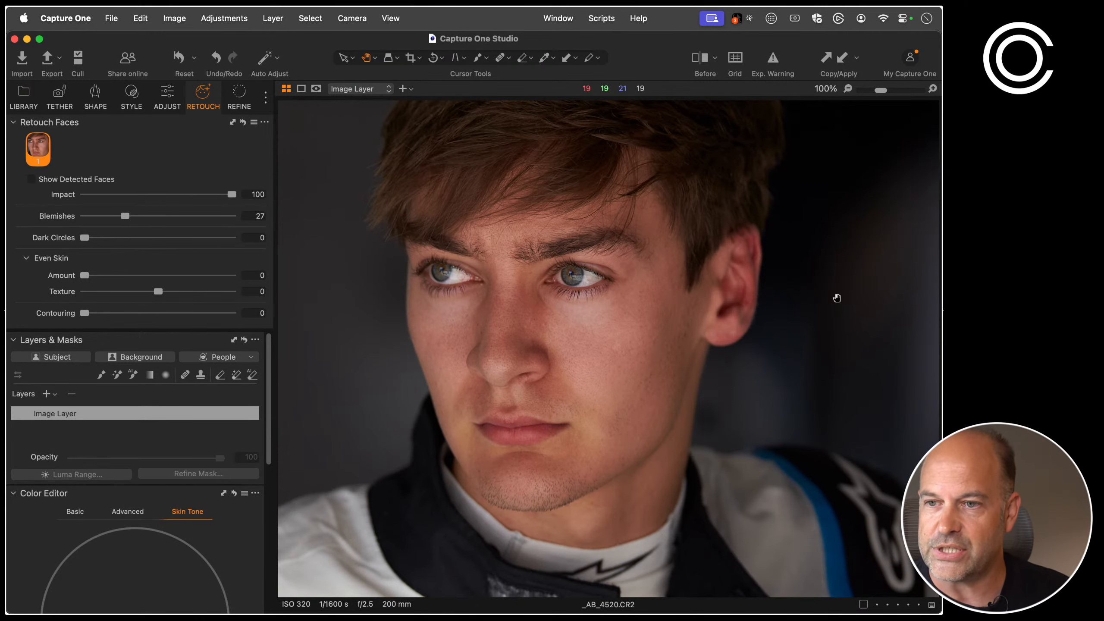
left_click_drag(651, 364, 724, 317)
Open the diver portrait DSCF0451.RAF, reset its Retouch Faces adjustments, and set Blemishes to 21 at 100% zoom
key("g")
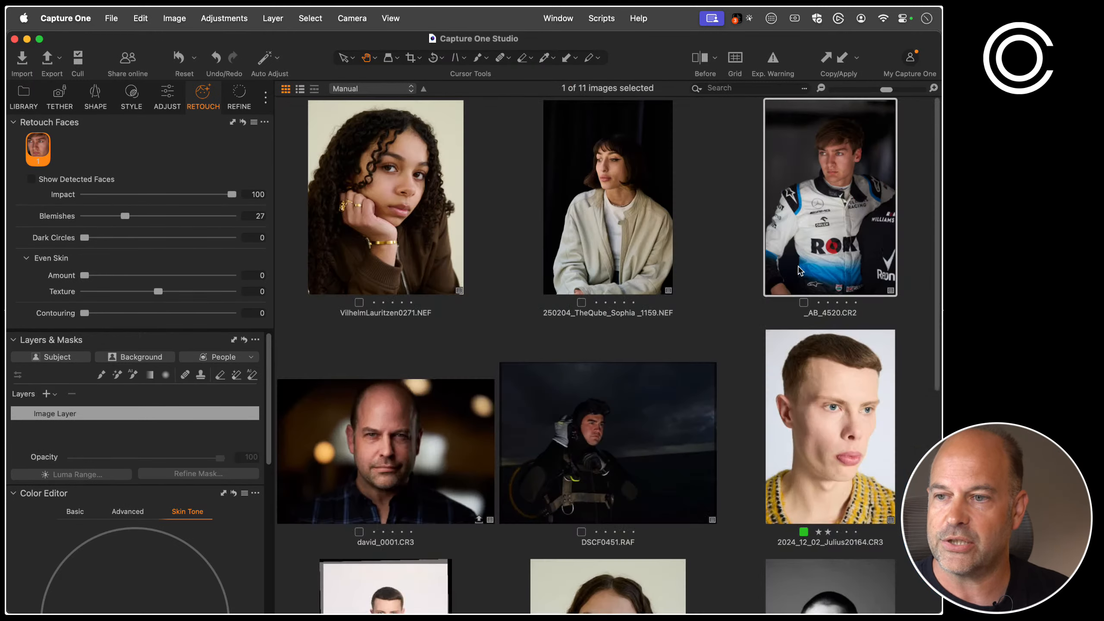
double_click(608, 434)
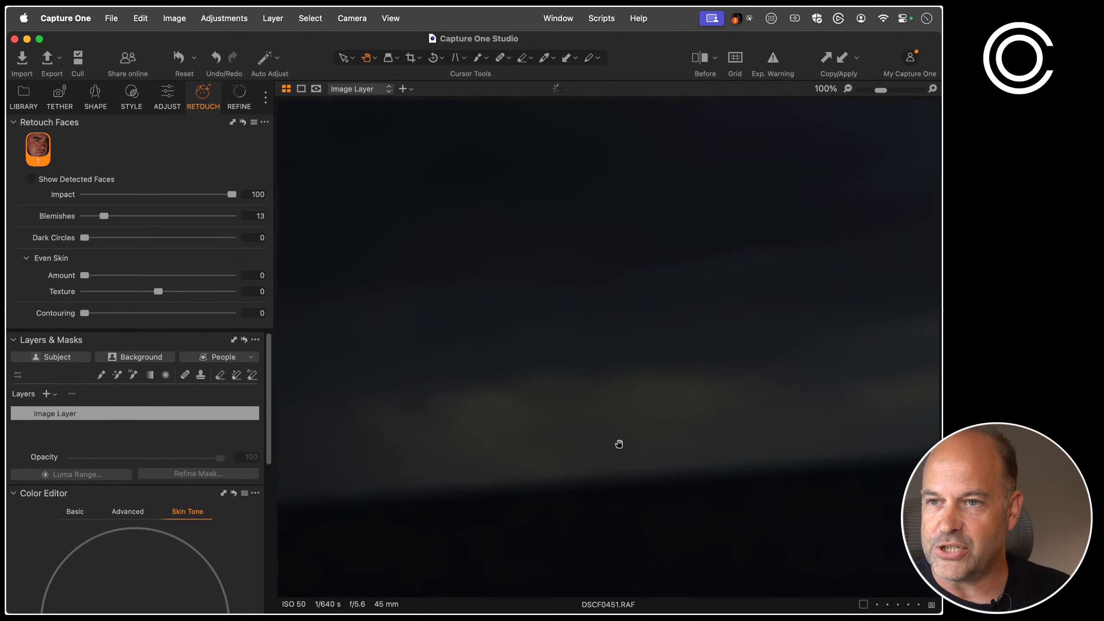
left_click(243, 122)
double_click(548, 330)
left_click_drag(550, 330, 493, 393)
left_click_drag(87, 216, 115, 220)
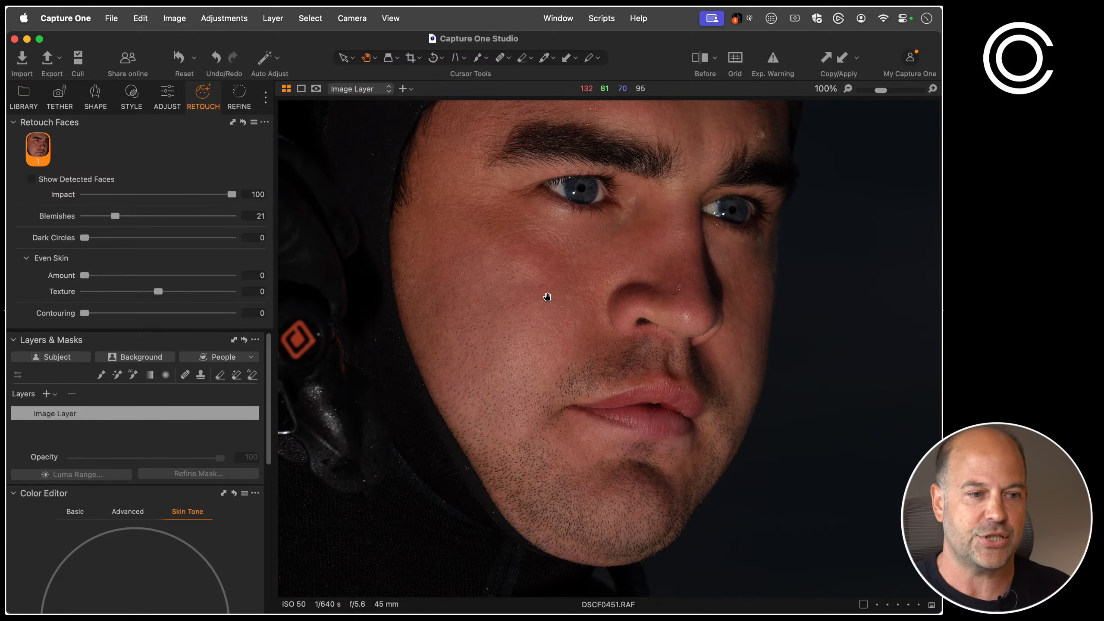
Browse the portrait thumbnails and open the image of the man in the yellow knit sweater, fitted to the viewer
key("g")
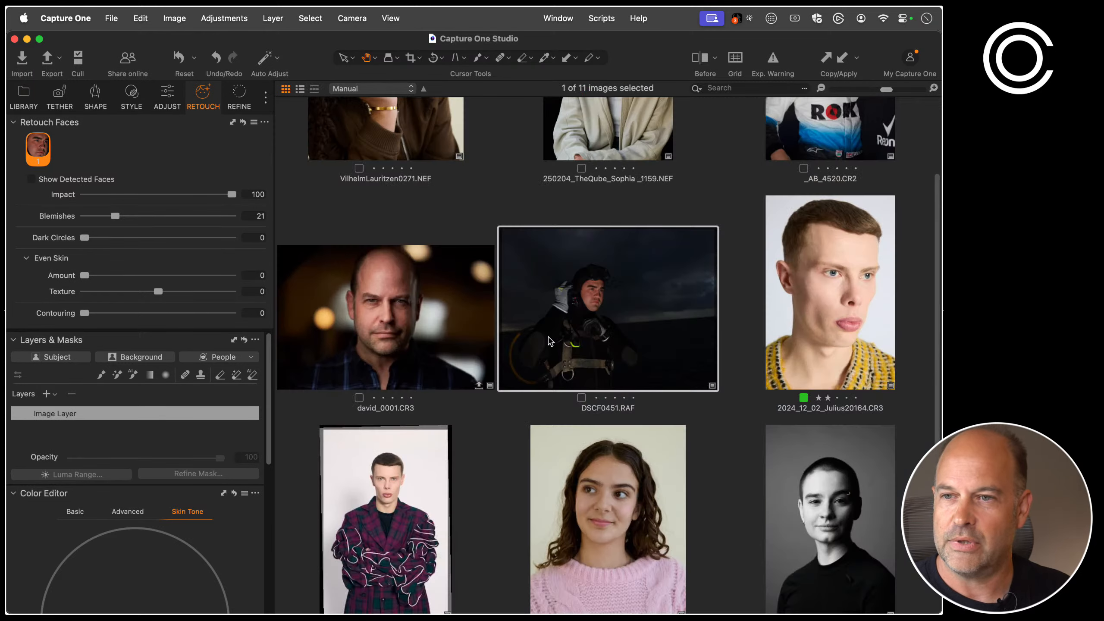
scroll(730, 387, "down", 5)
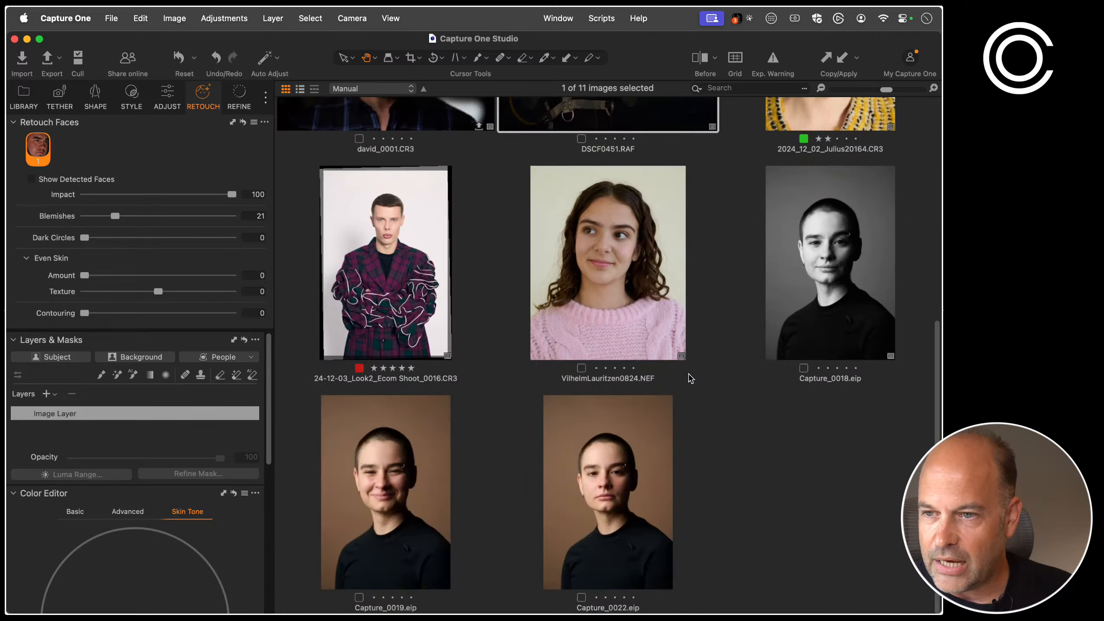
scroll(831, 307, "up", 4)
left_click(830, 307)
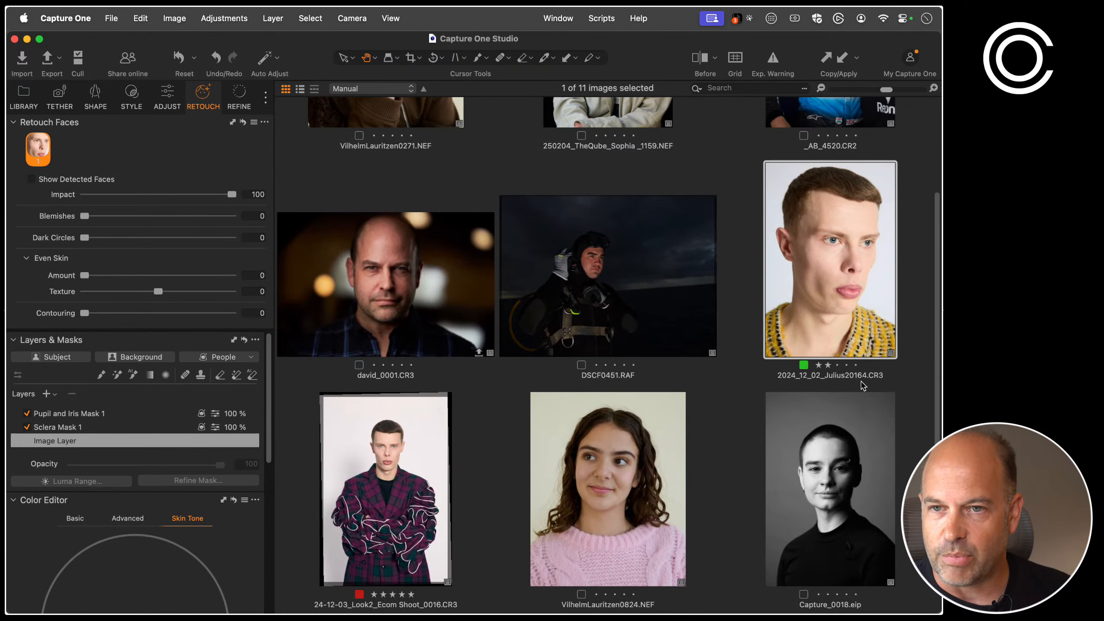
key("g")
double_click(653, 390)
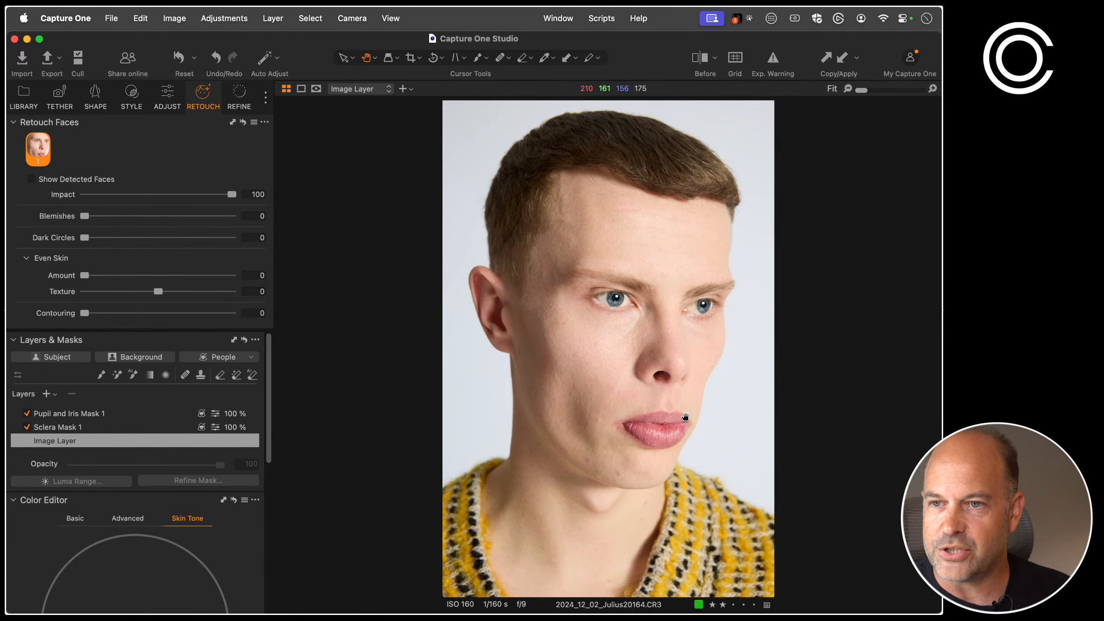
Set Blemishes to 38 on the face of the man in the yellow sweater and inspect the cheek at 50% zoom
double_click(605, 408)
left_click_drag(549, 443, 636, 293)
key("super+minus")
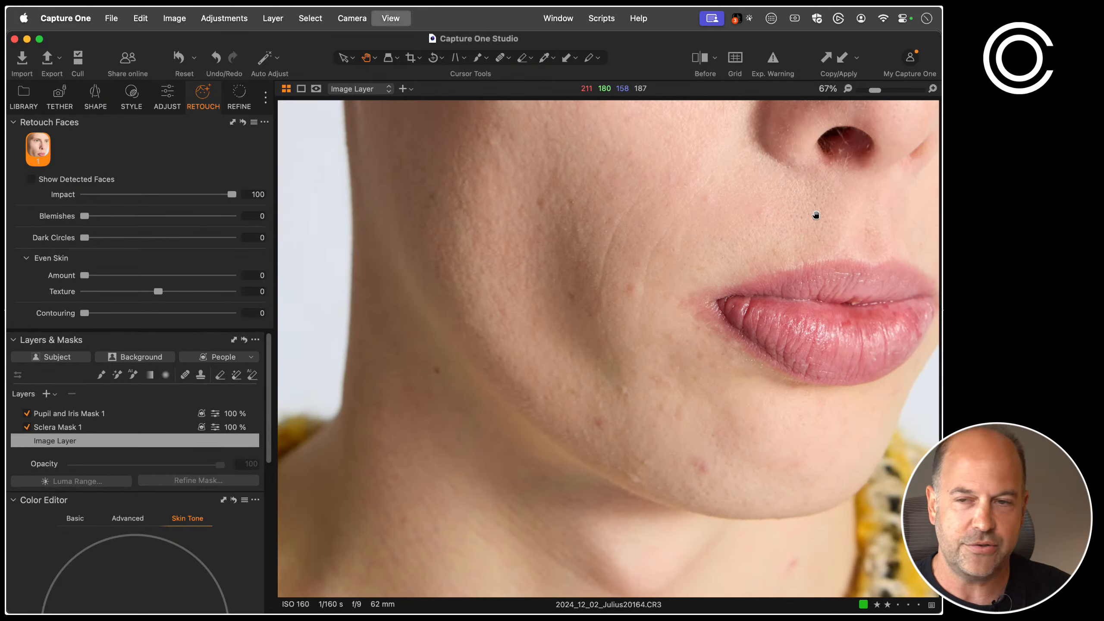
key("super+minus")
left_click_drag(477, 289, 431, 365)
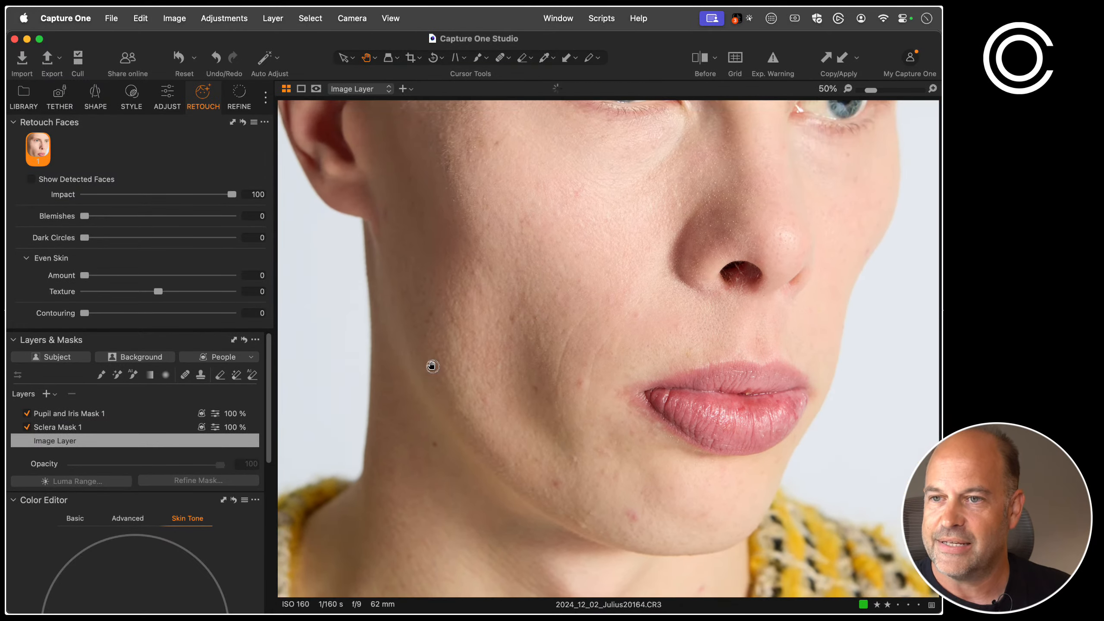
left_click_drag(86, 216, 140, 218)
left_click_drag(542, 214, 518, 300)
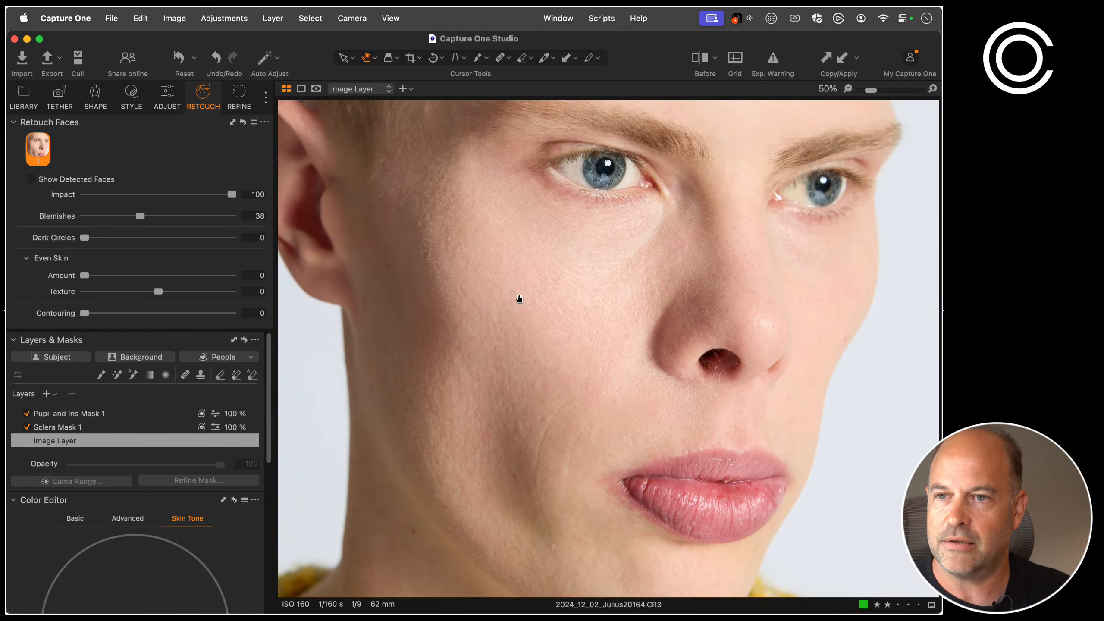
Open the black-and-white portrait Capture_0018.eip and reset all its Retouch Faces adjustments
key("g")
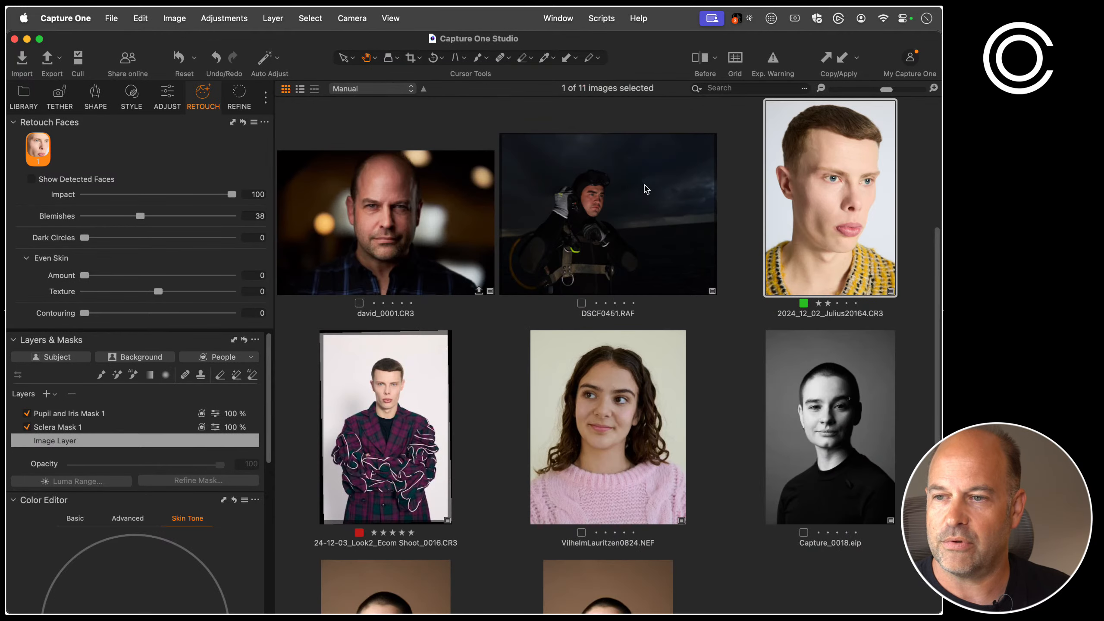
double_click(839, 434)
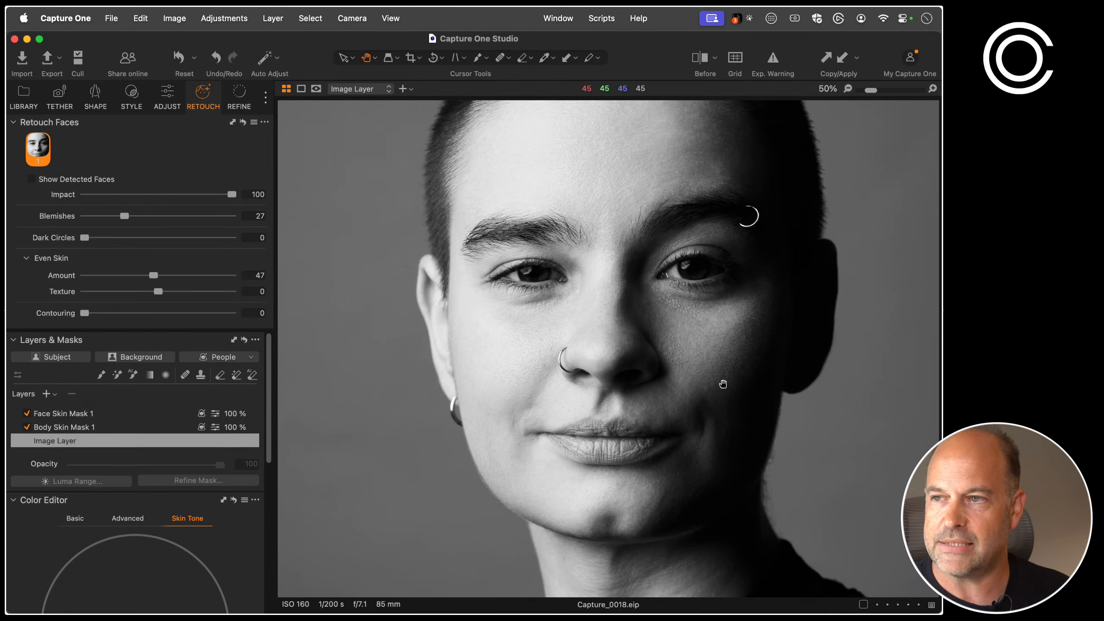
left_click(242, 123)
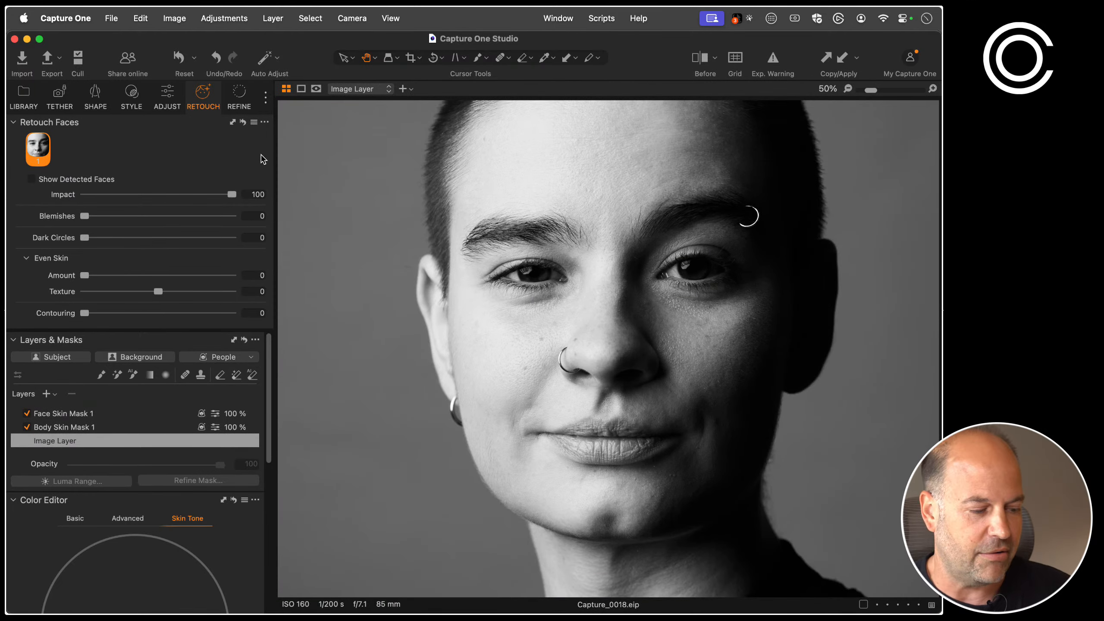
Set Blemishes to 29 on the black-and-white portrait at 67% zoom and compare the skin with and without the retouching
key("super+equal")
left_click_drag(410, 415, 539, 368)
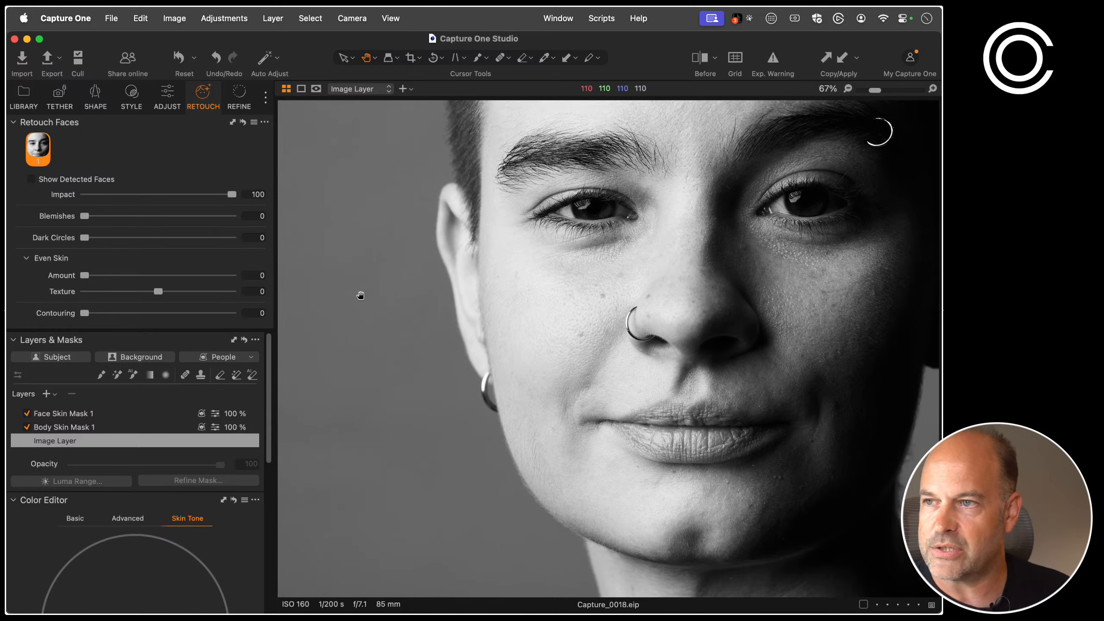
left_click_drag(85, 216, 127, 216)
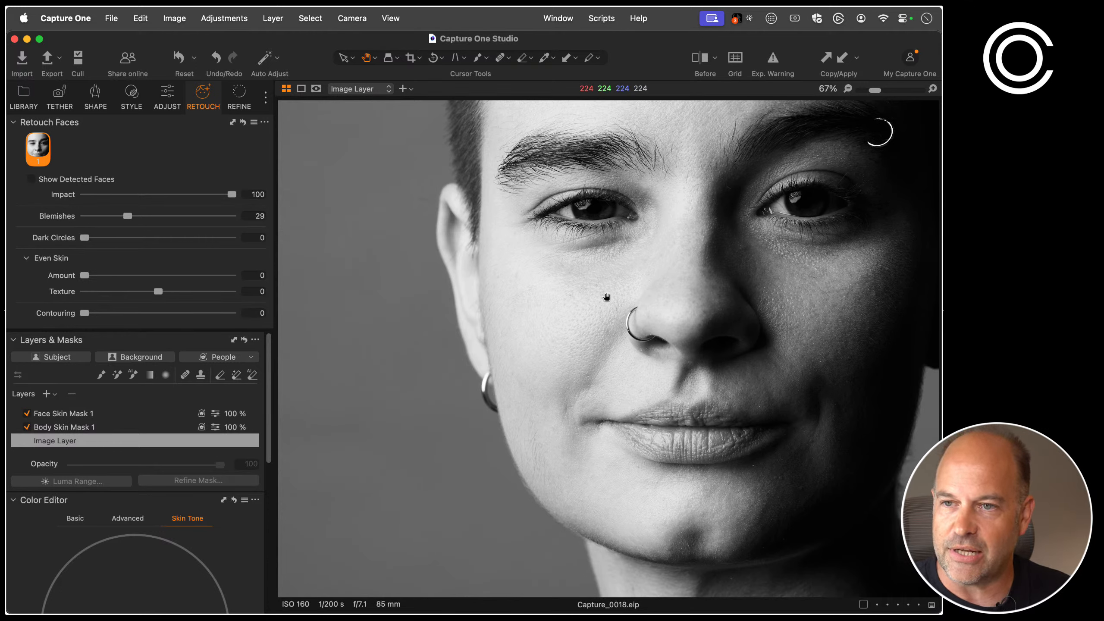
double_click(58, 216)
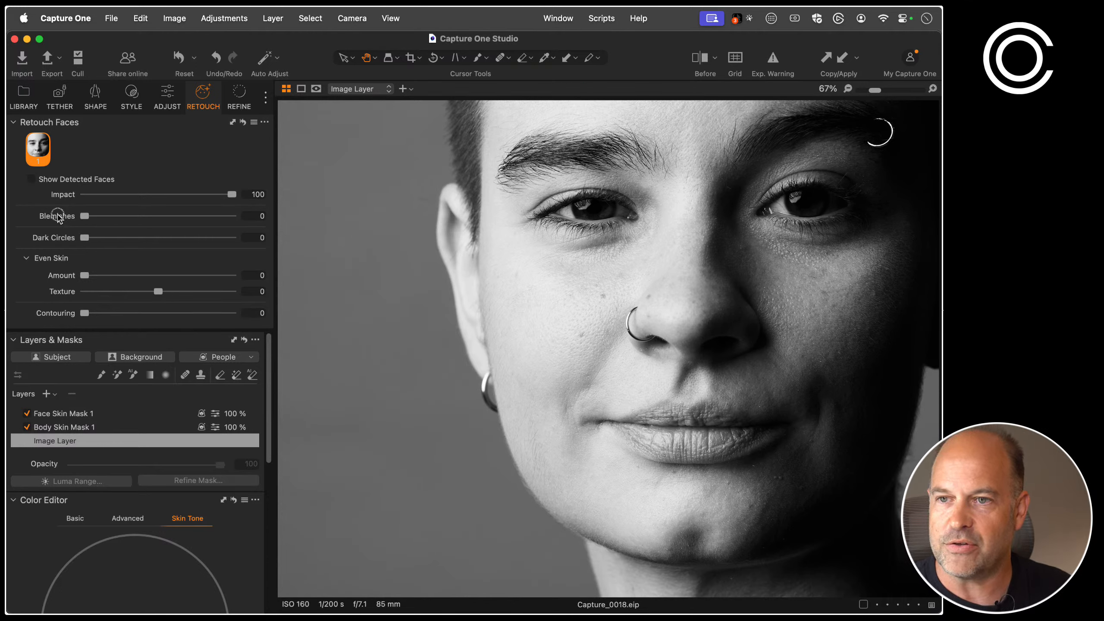
double_click(58, 216)
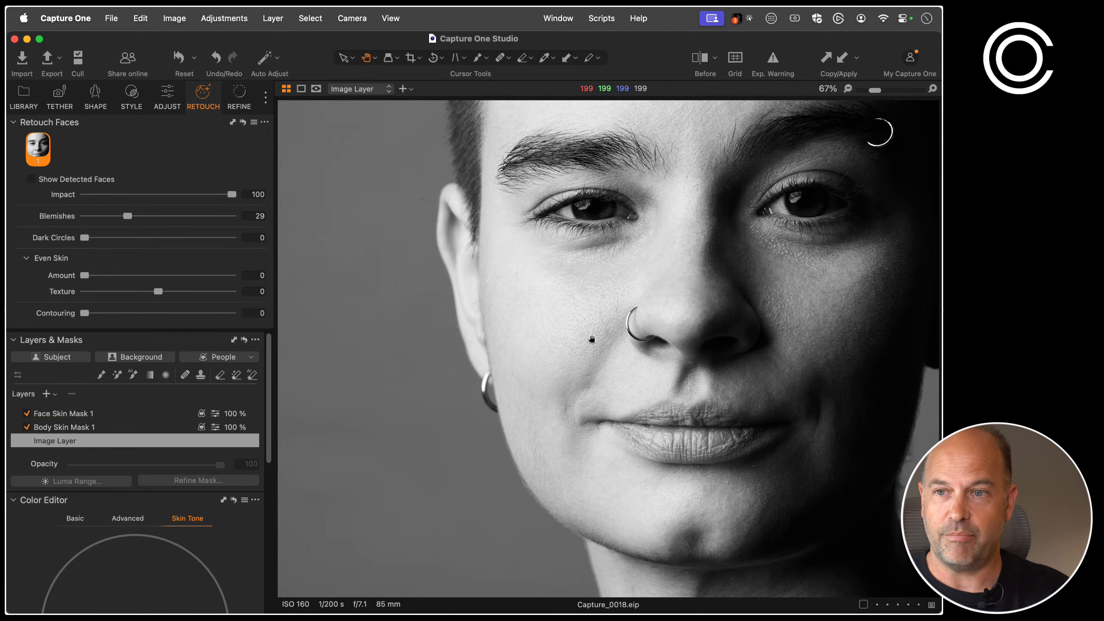
Open the portrait of the woman in the pink knit sweater and reset its Retouch Faces adjustments
double_click(604, 329)
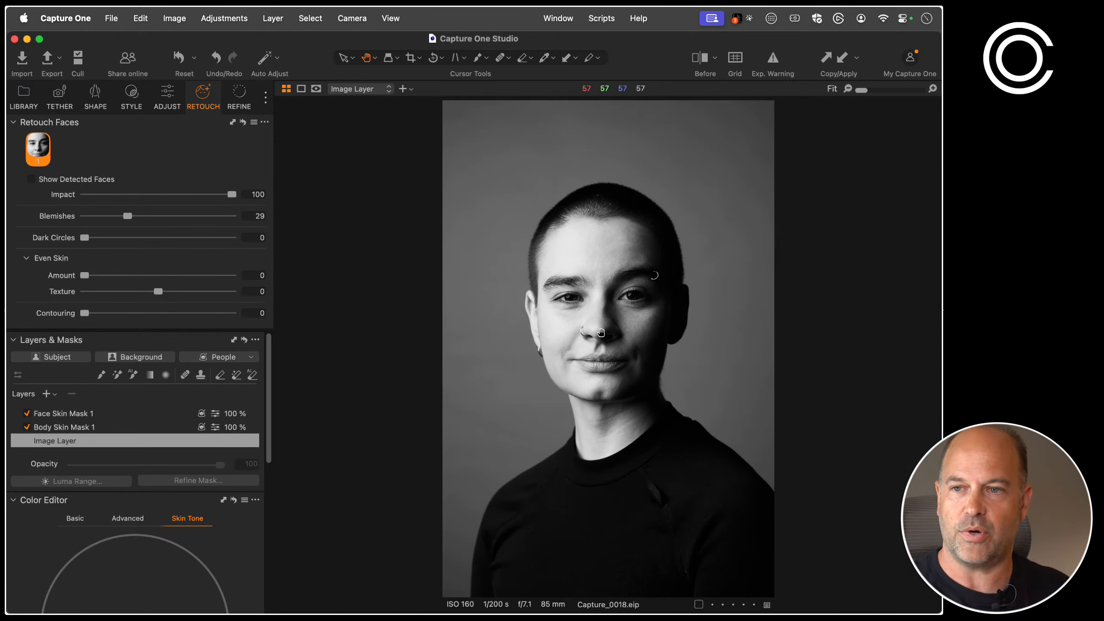
key("super+alt+v")
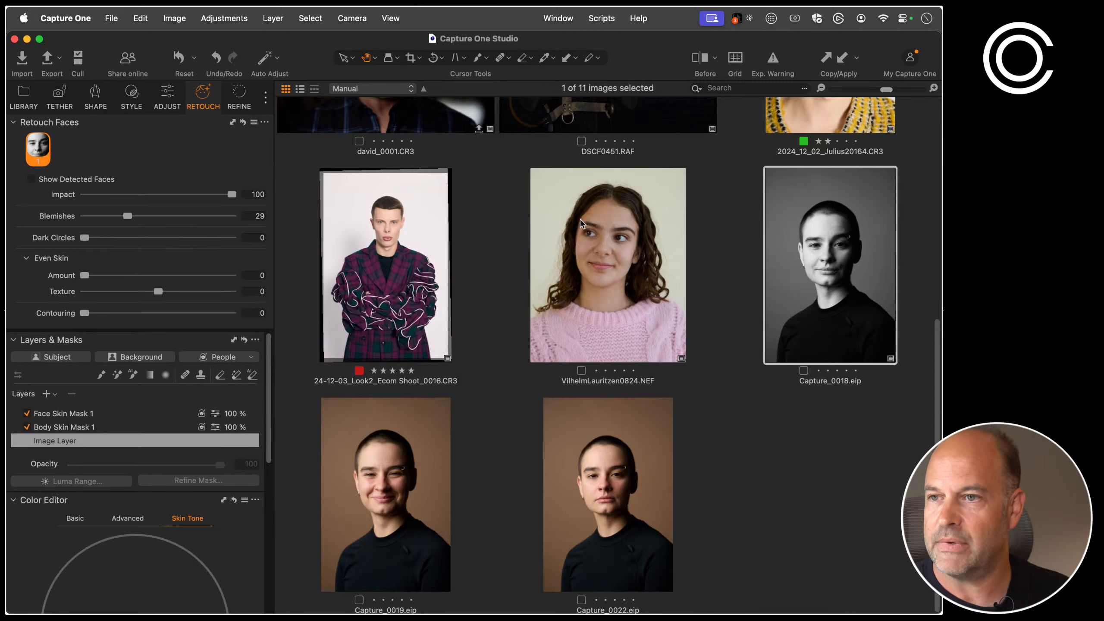
left_click(626, 377)
double_click(626, 378)
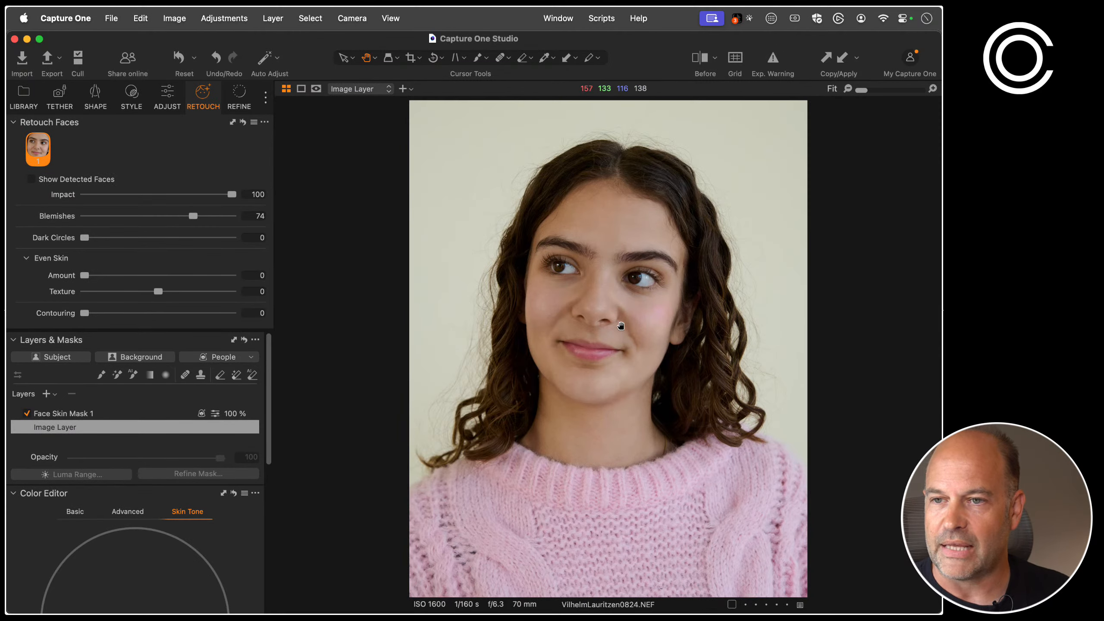
left_click(242, 121)
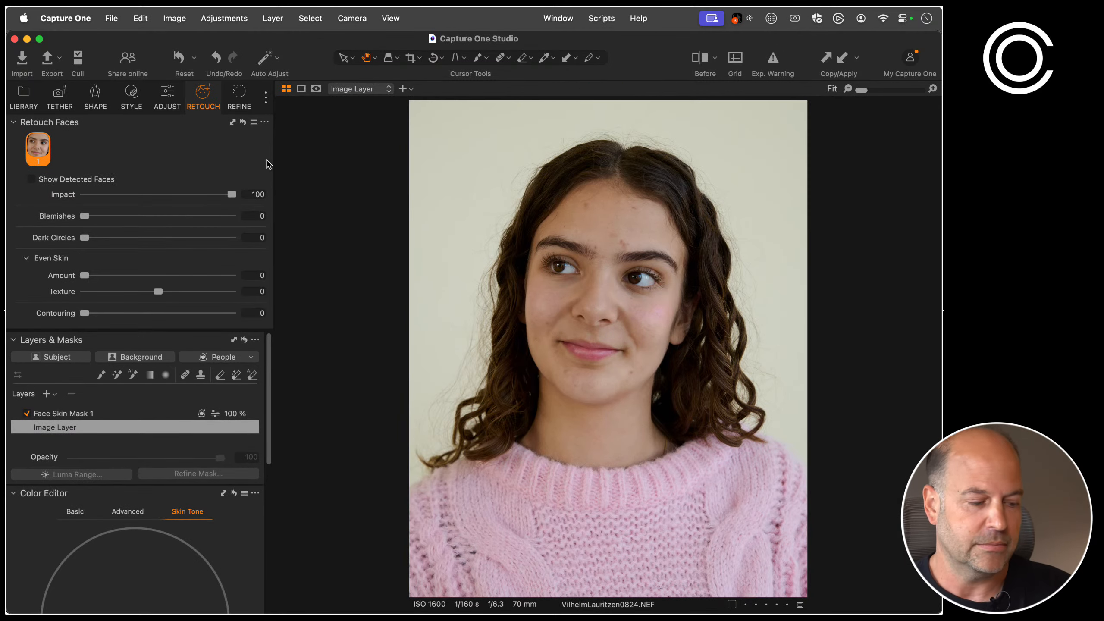
Set Blemishes to 74 on the woman in the pink sweater and inspect her forehead and cheeks at 100% zoom
key("super+plus")
left_click_drag(781, 306, 618, 369)
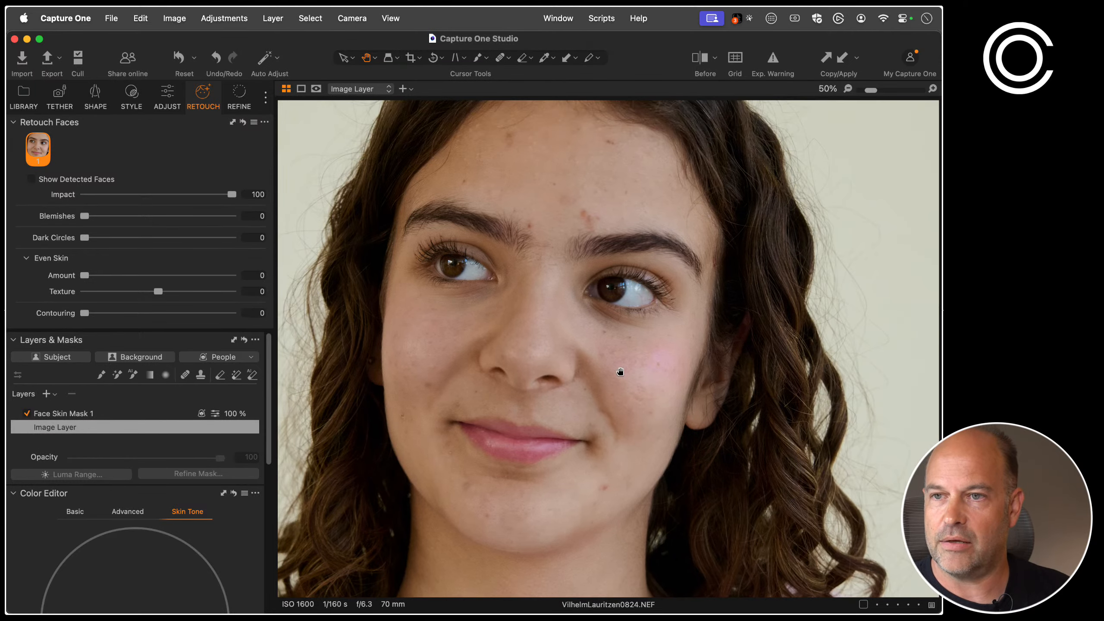
key("super+plus")
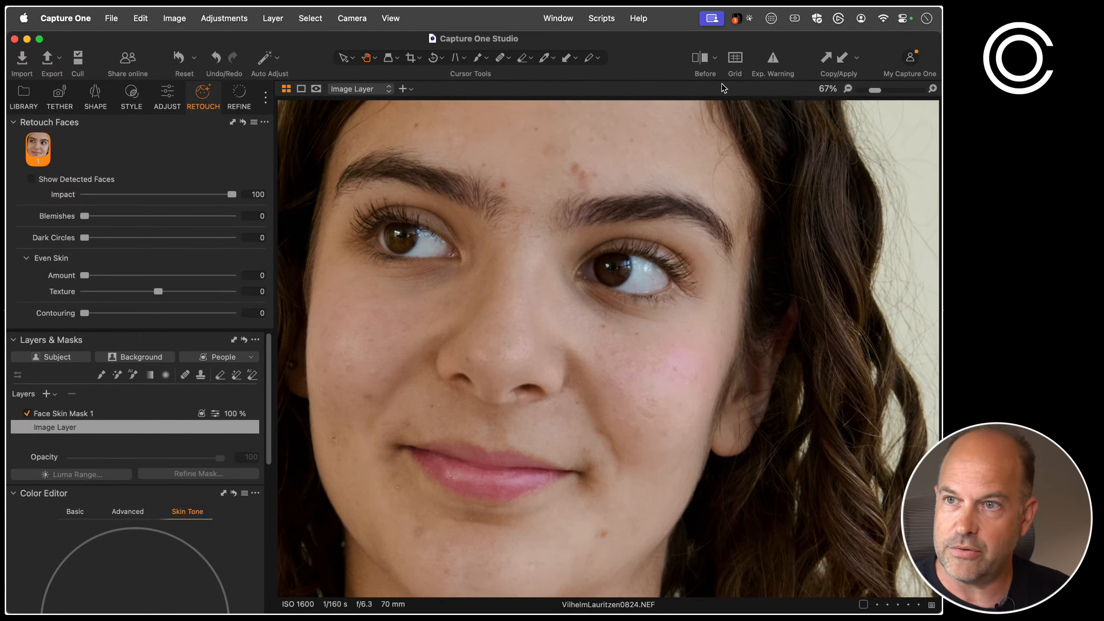
key("super+plus")
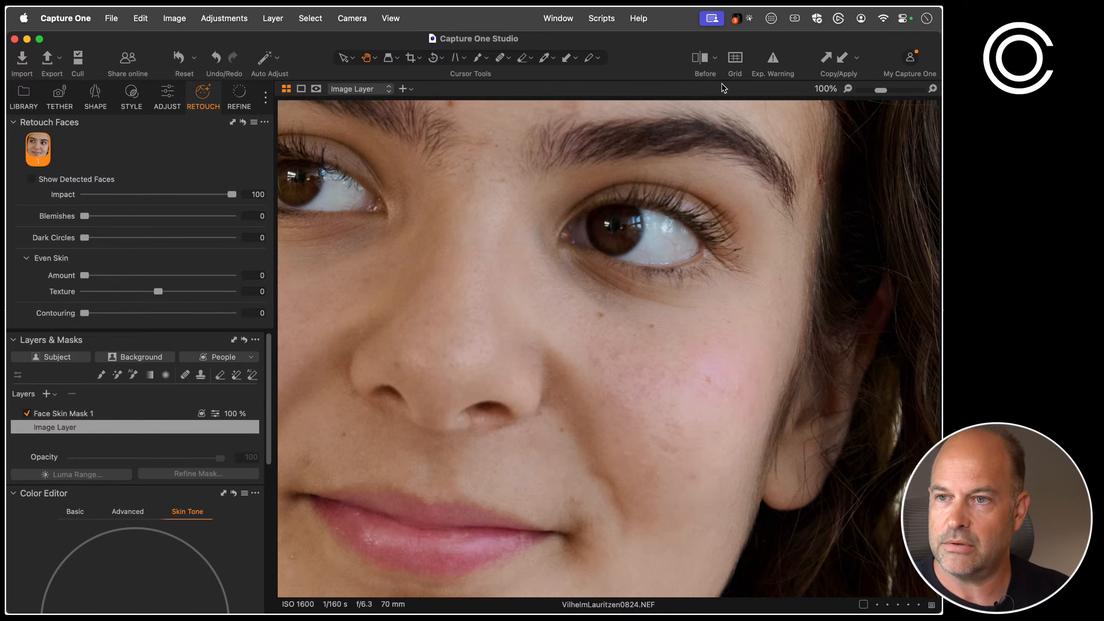
mouse_move(488, 377)
left_mouse_down()
mouse_move(500, 524)
mouse_move(512, 516)
left_mouse_up()
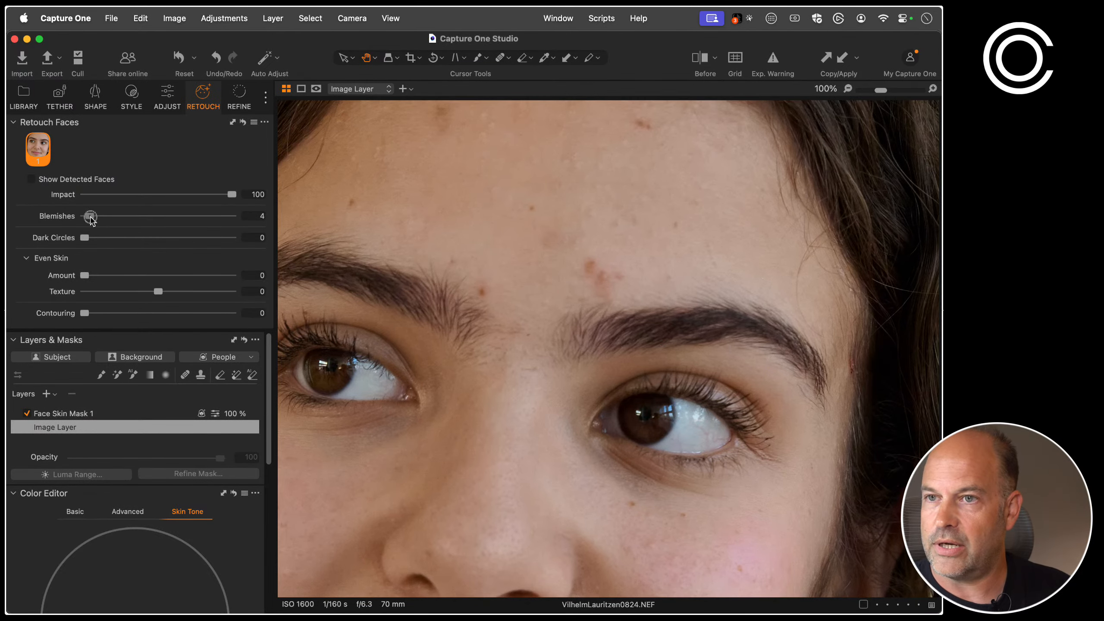
left_click_drag(87, 216, 196, 224)
scroll(527, 451, "down", 10)
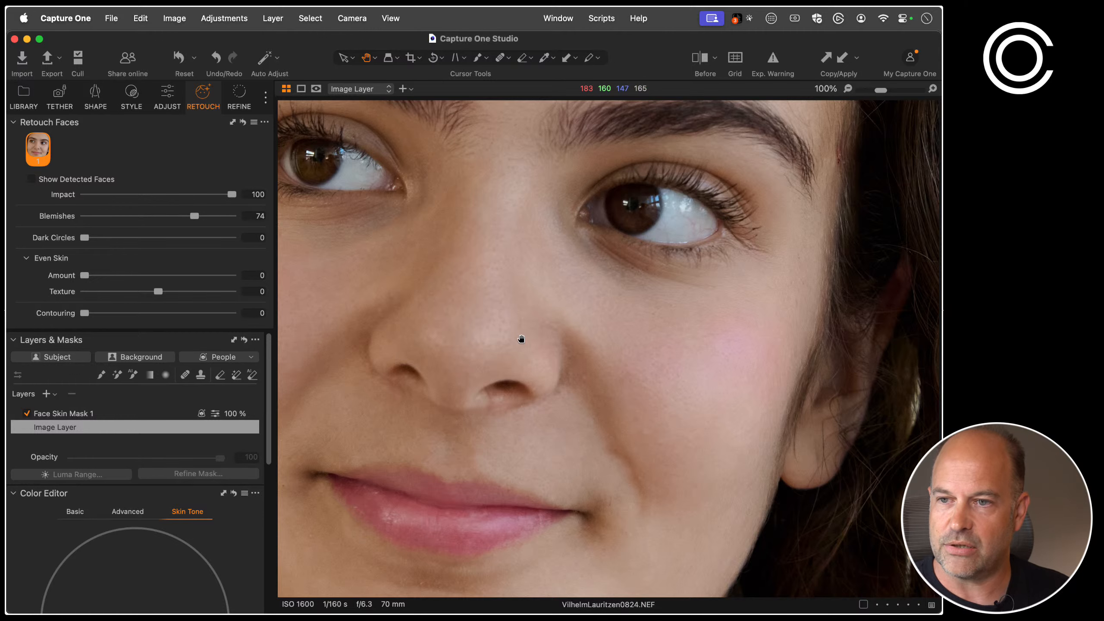
Open the portrait of the man in the dark plaid shirt, try Blemishes at 100, and settle on 29
key("alt+super+v")
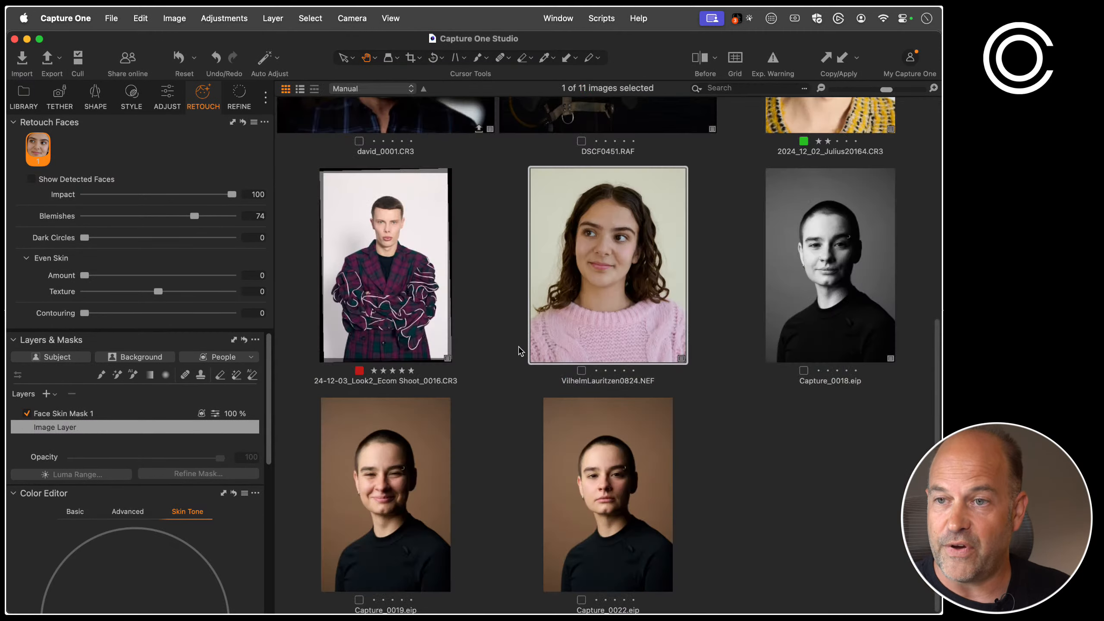
scroll(513, 324, "up", 5)
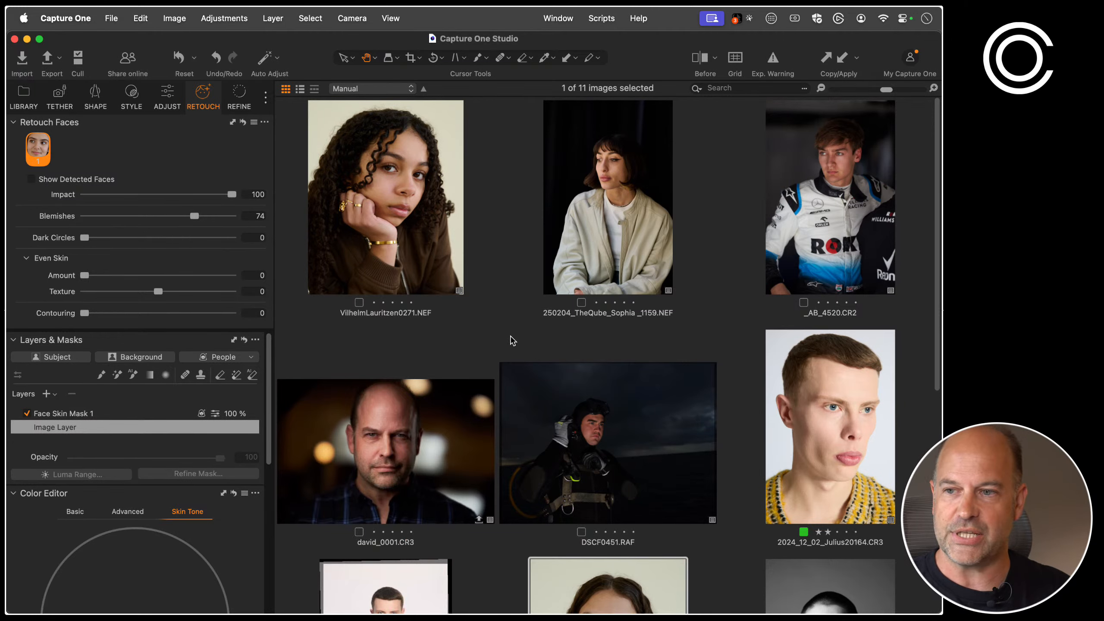
double_click(409, 484)
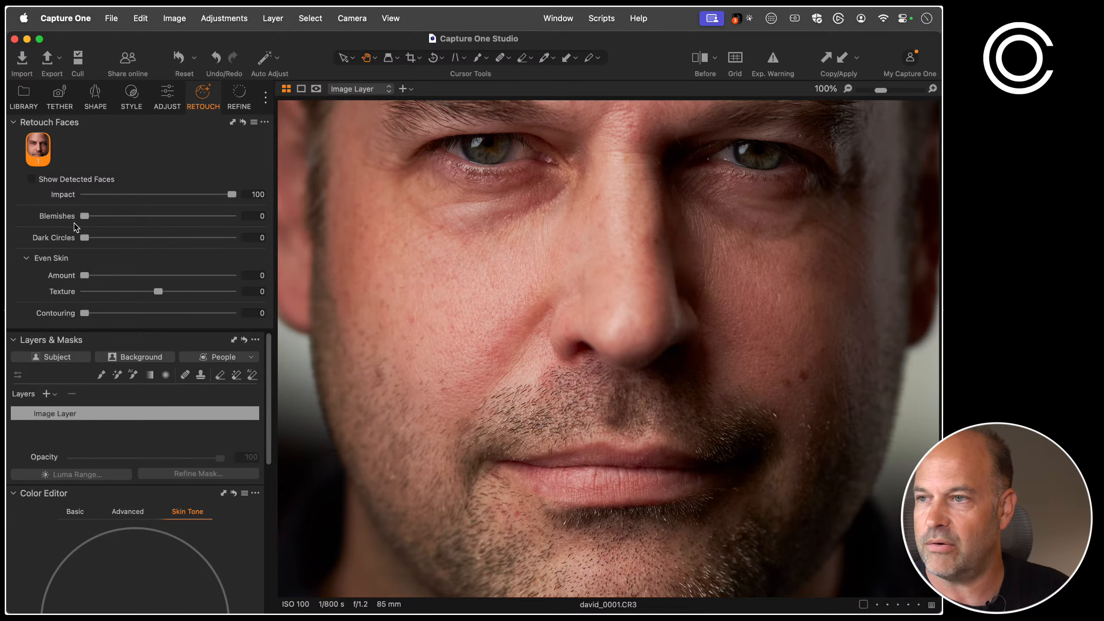
left_click_drag(85, 216, 256, 217)
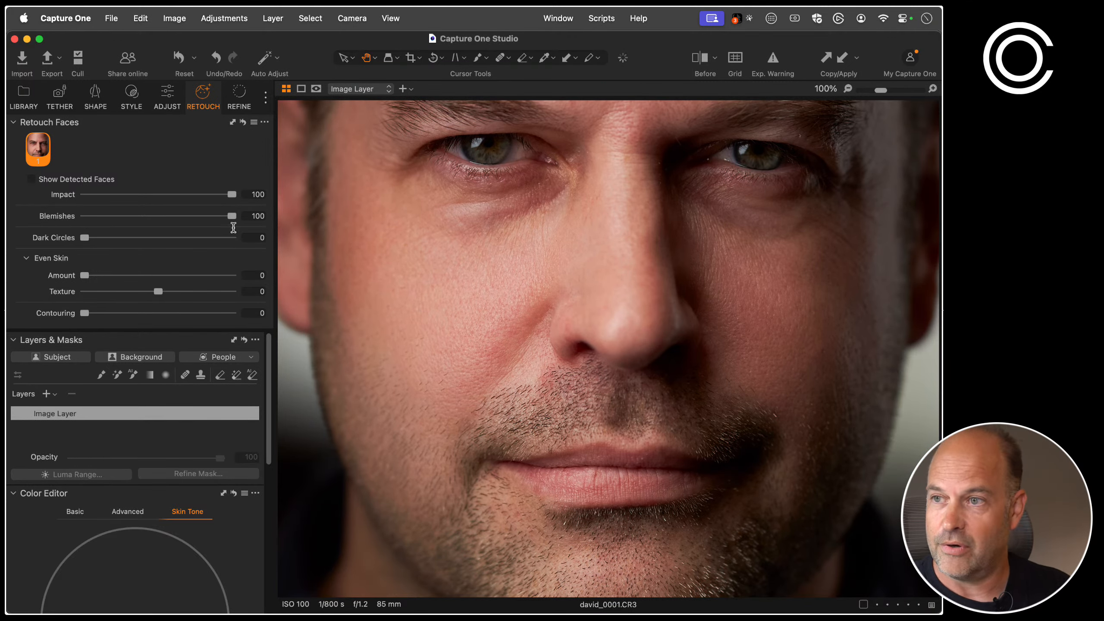
left_click_drag(232, 216, 126, 221)
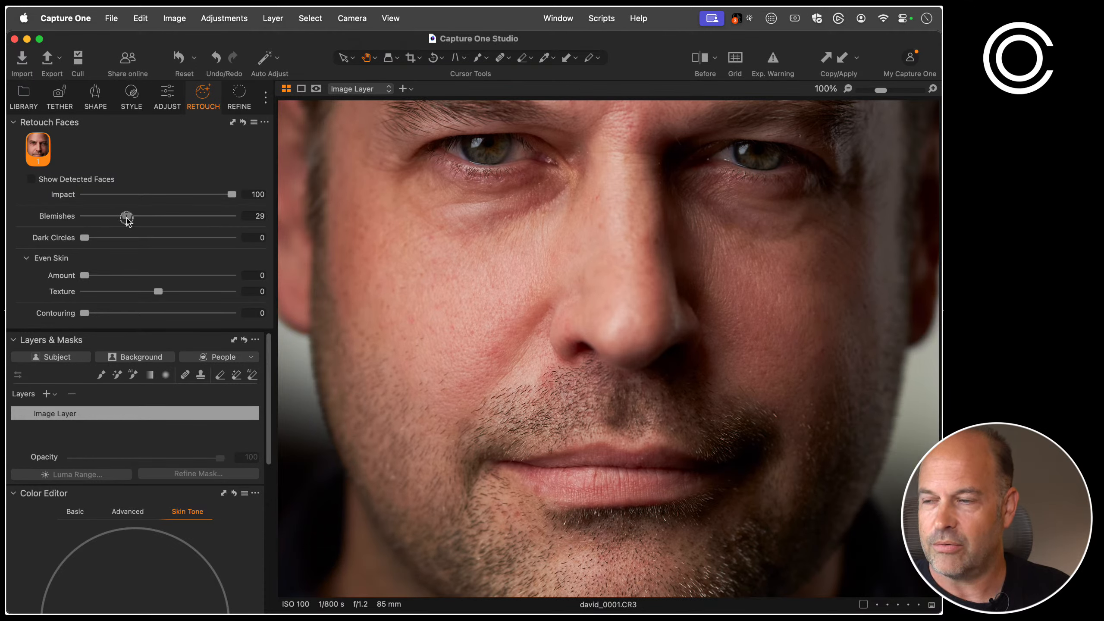
double_click(479, 490)
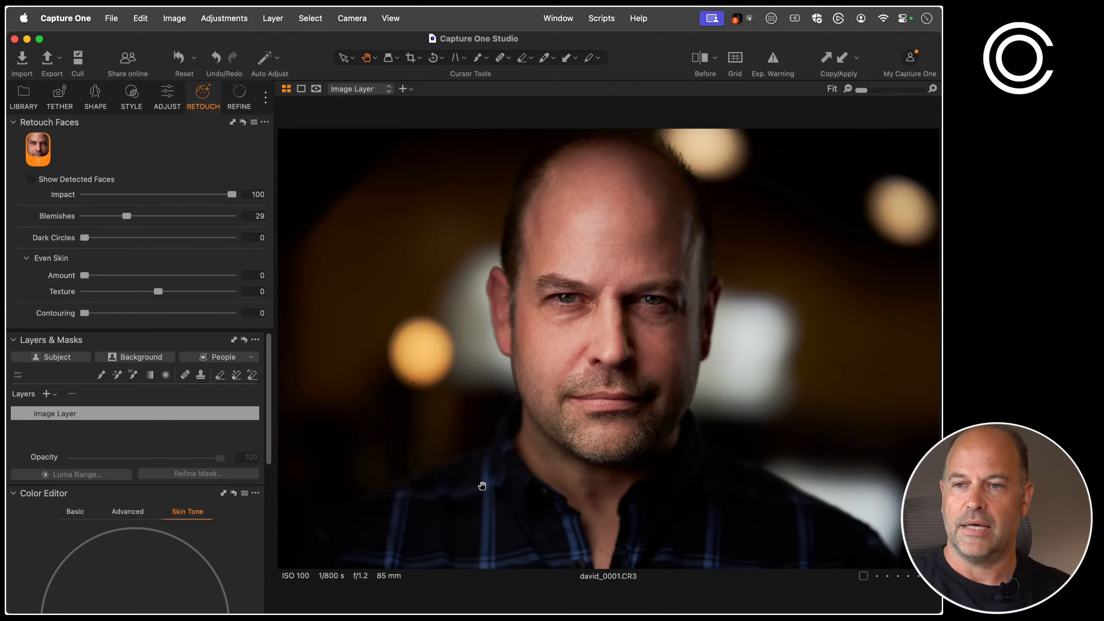
View the portrait of the curly-haired woman in the brown jacket, rate it one star, and return to the thumbnails
key("g")
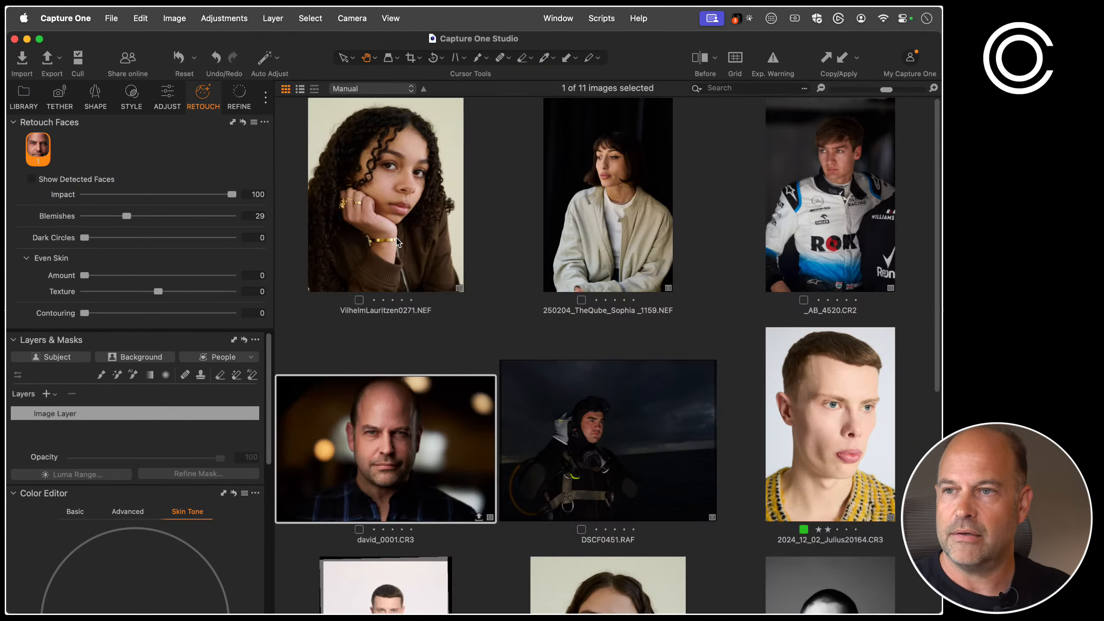
double_click(399, 243)
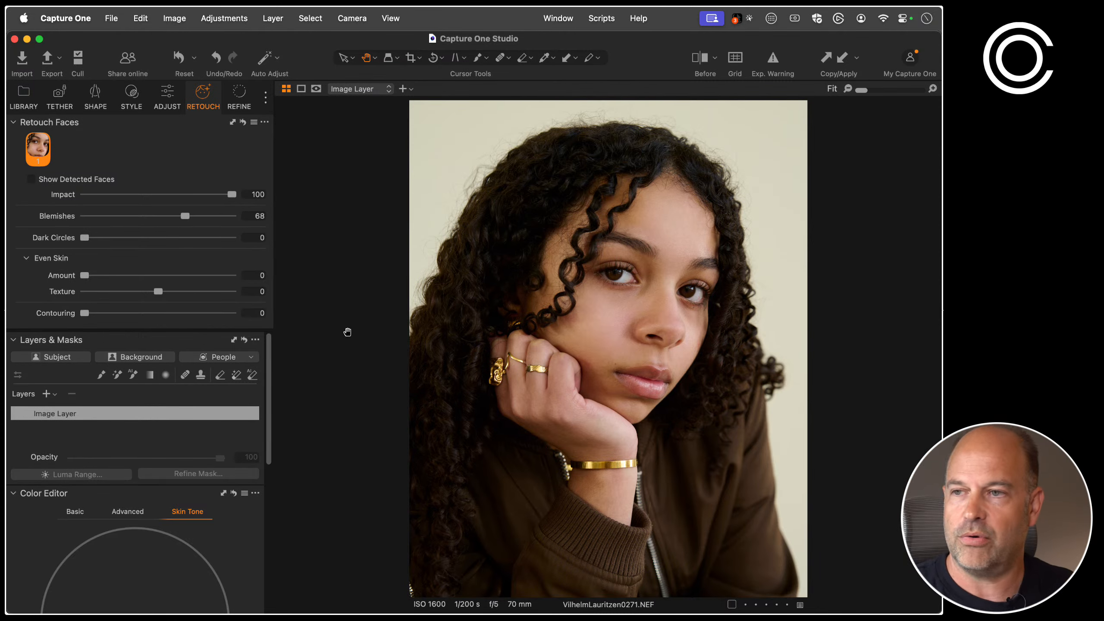
key("1")
key("super+alt+v")
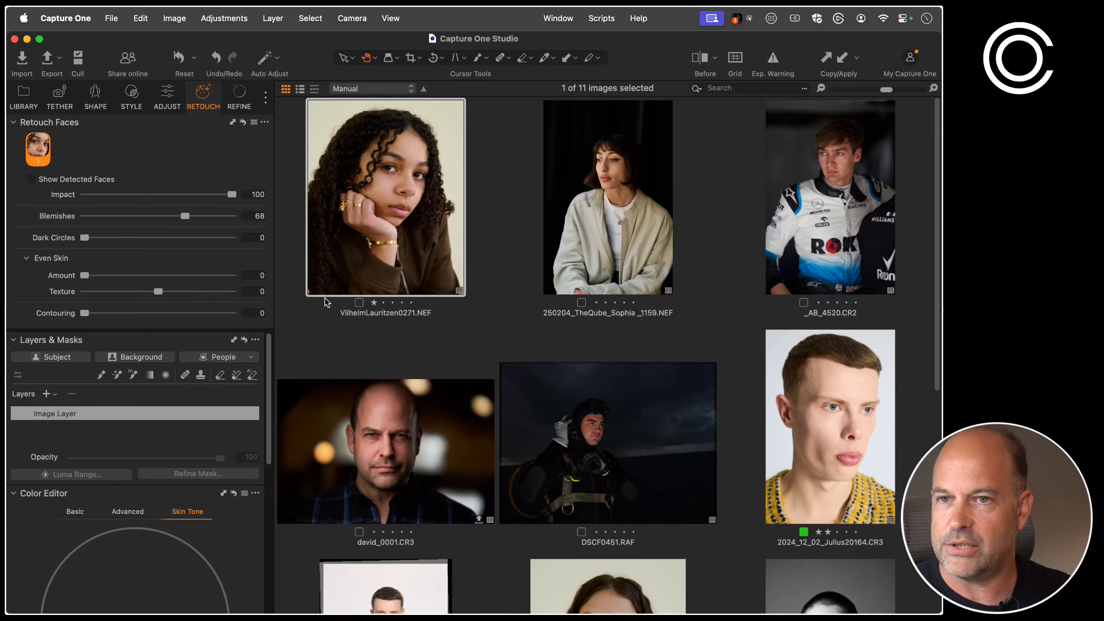
Open the denim-jacket man's portrait from the Dark Circles album under 16.6 Launch and set its Brightness to 5
left_click(25, 93)
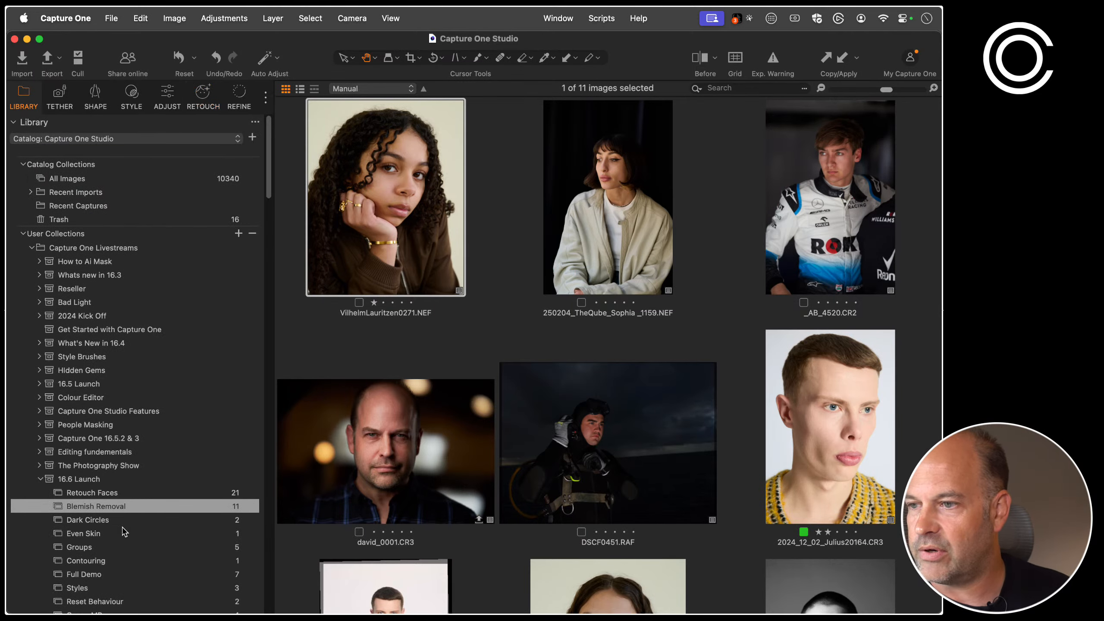
scroll(126, 530, "down", 5)
left_click(144, 416)
double_click(583, 318)
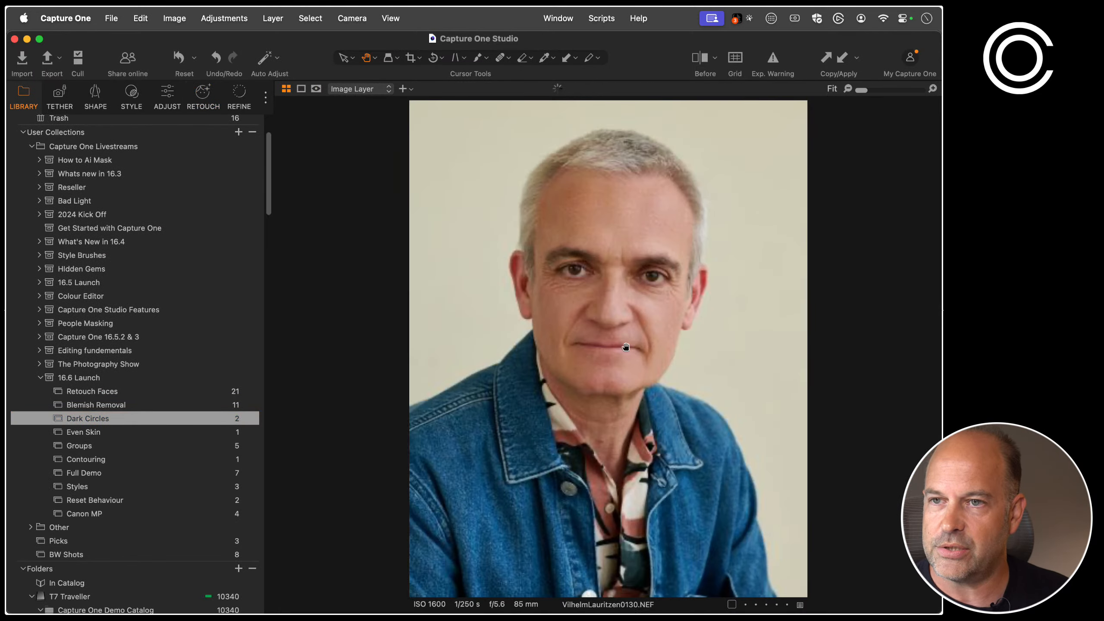
left_click(204, 94)
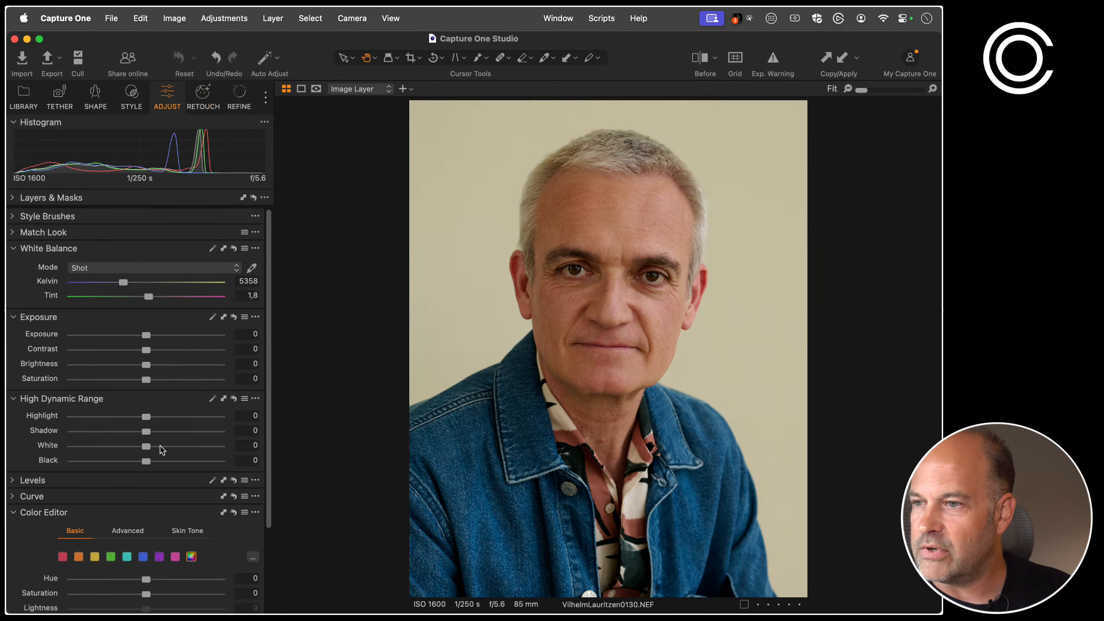
left_click_drag(147, 363, 155, 364)
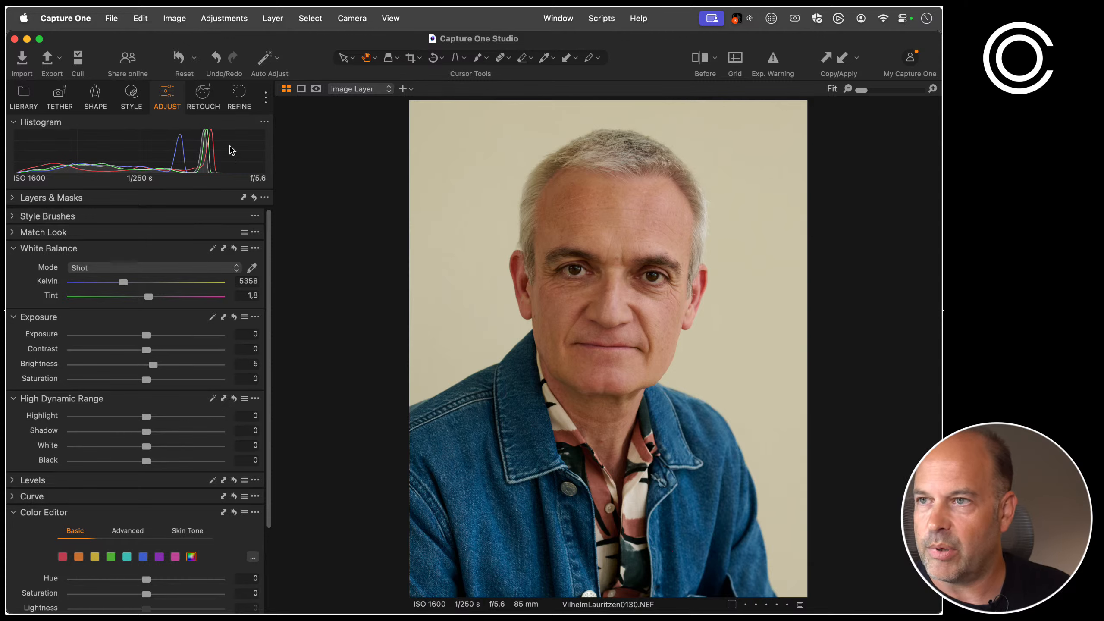
Set Dark Circles to 99 in Retouch Faces for the man in the denim jacket, viewing his eyes at 100% zoom
left_click(203, 97)
left_click(624, 292)
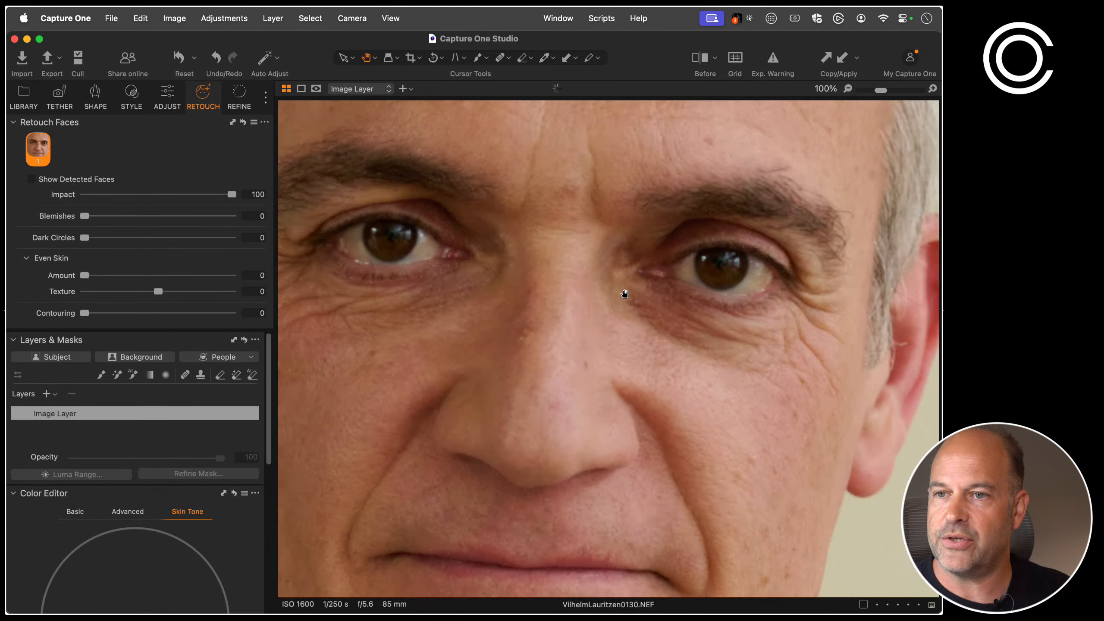
left_click_drag(615, 313, 571, 320)
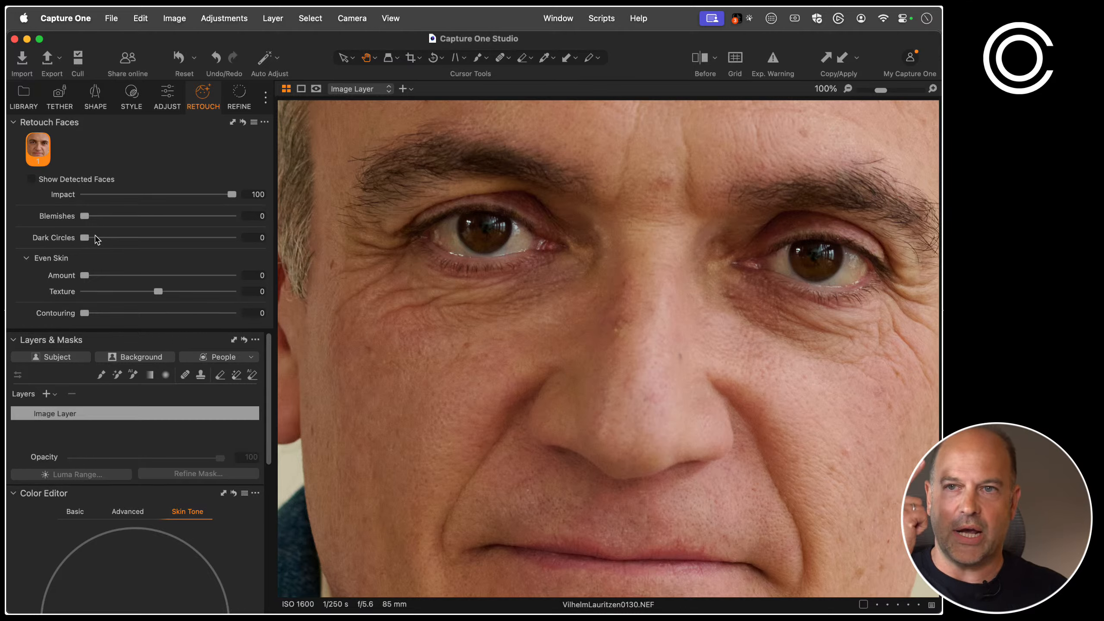
left_click_drag(85, 238, 206, 238)
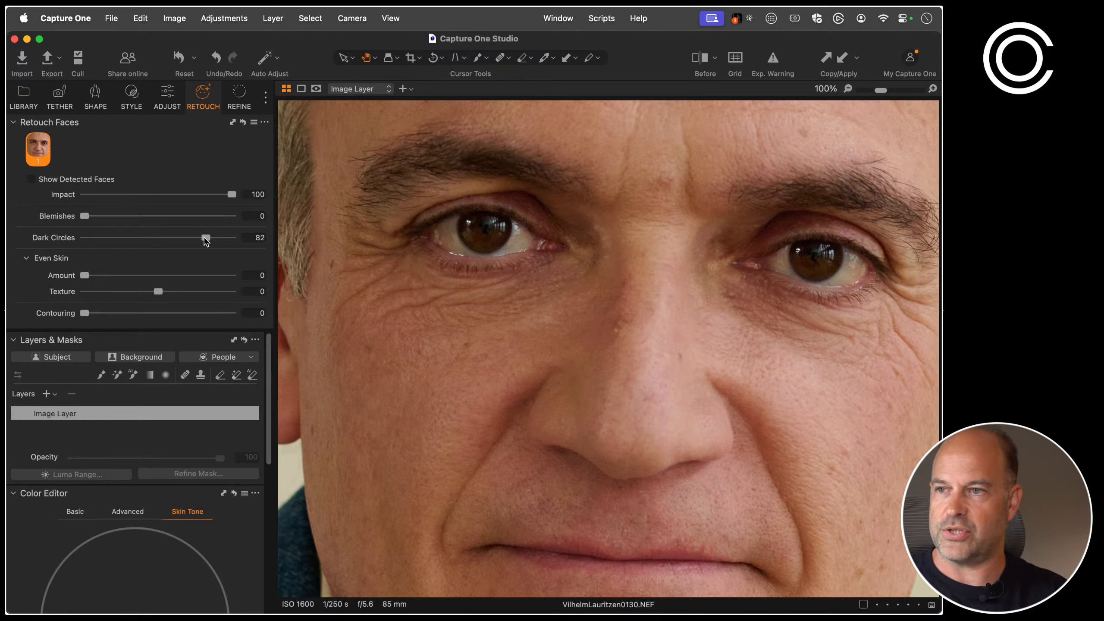
mouse_move(205, 238)
left_mouse_down()
mouse_move(84, 243)
mouse_move(229, 239)
left_mouse_up()
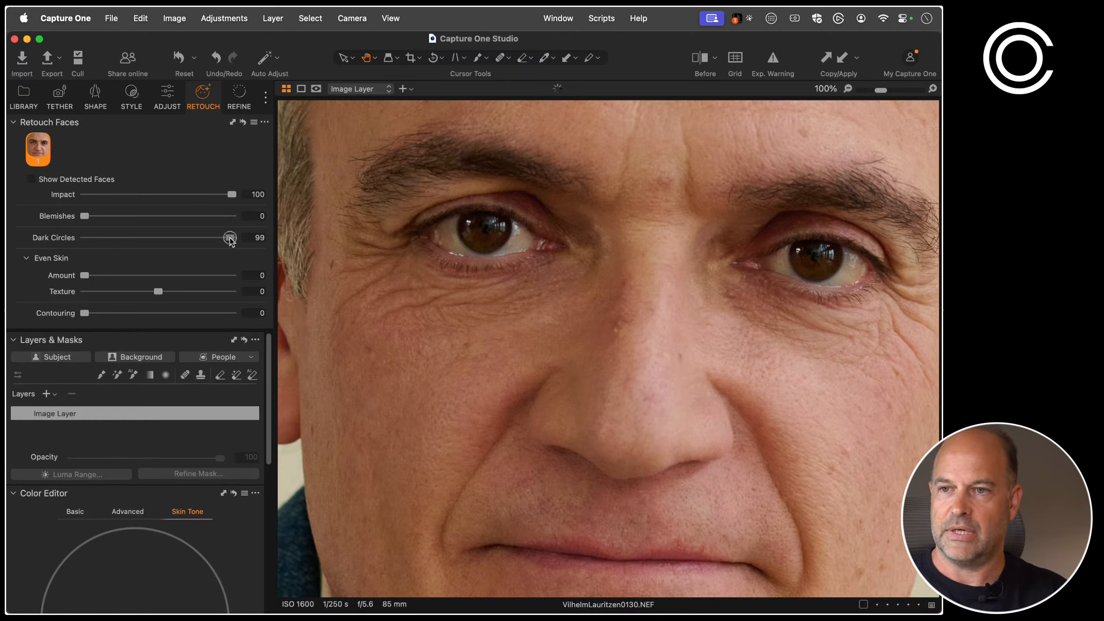
Compare the under-eye area with and without the Dark Circles correction, then with the full Before view
left_click(61, 244)
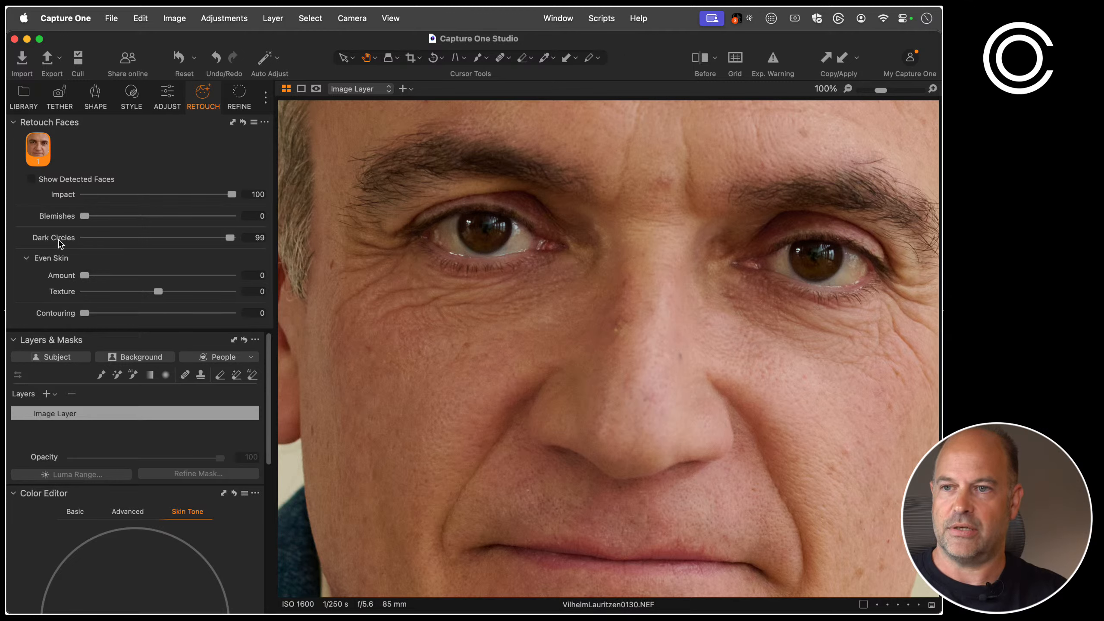
left_click(56, 243)
left_click(56, 243)
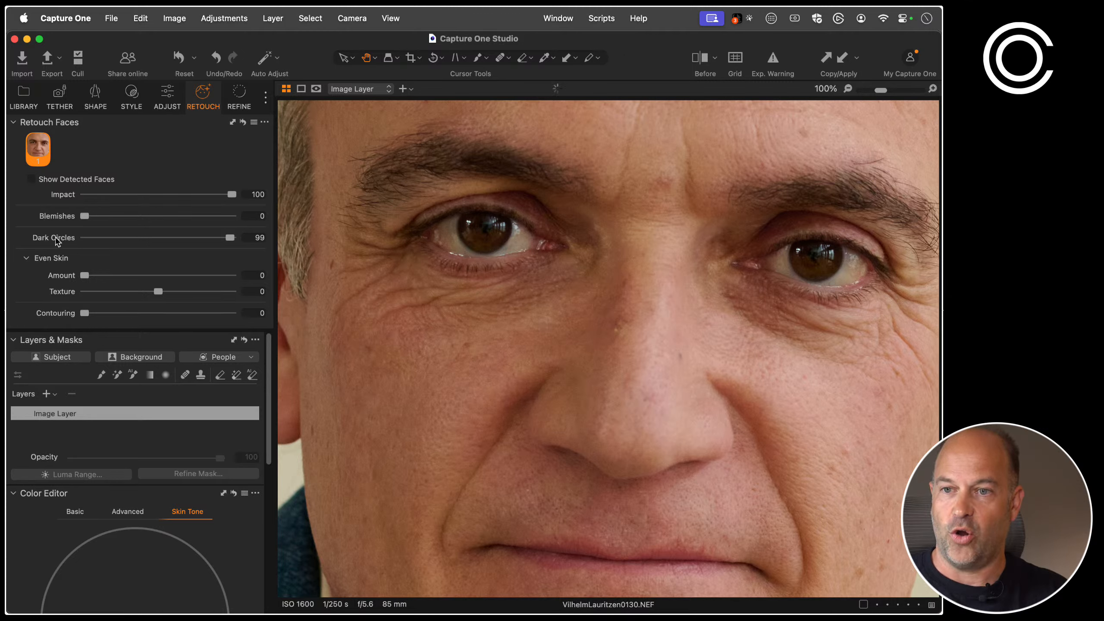
double_click(55, 242)
left_click(53, 240)
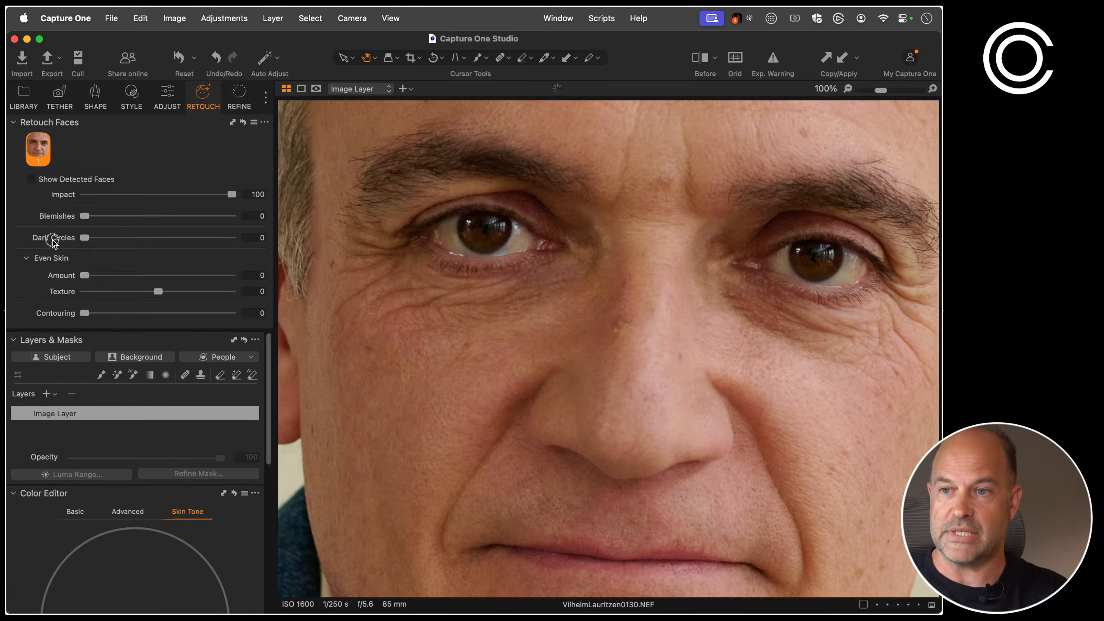
left_click(701, 60)
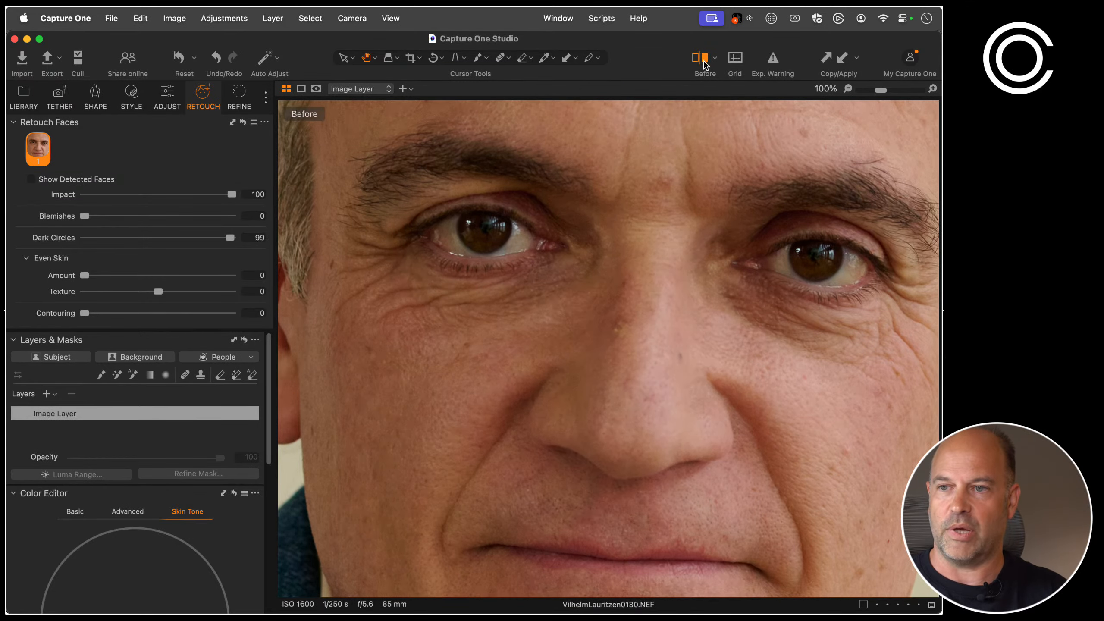
left_click(704, 65)
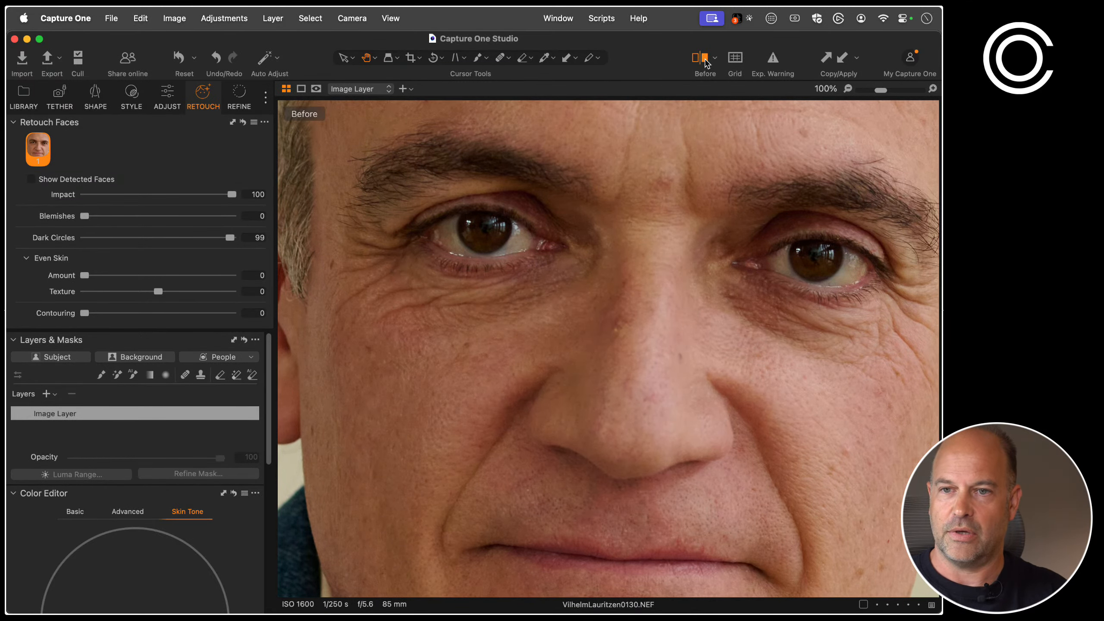
left_click(705, 64)
left_click(705, 64)
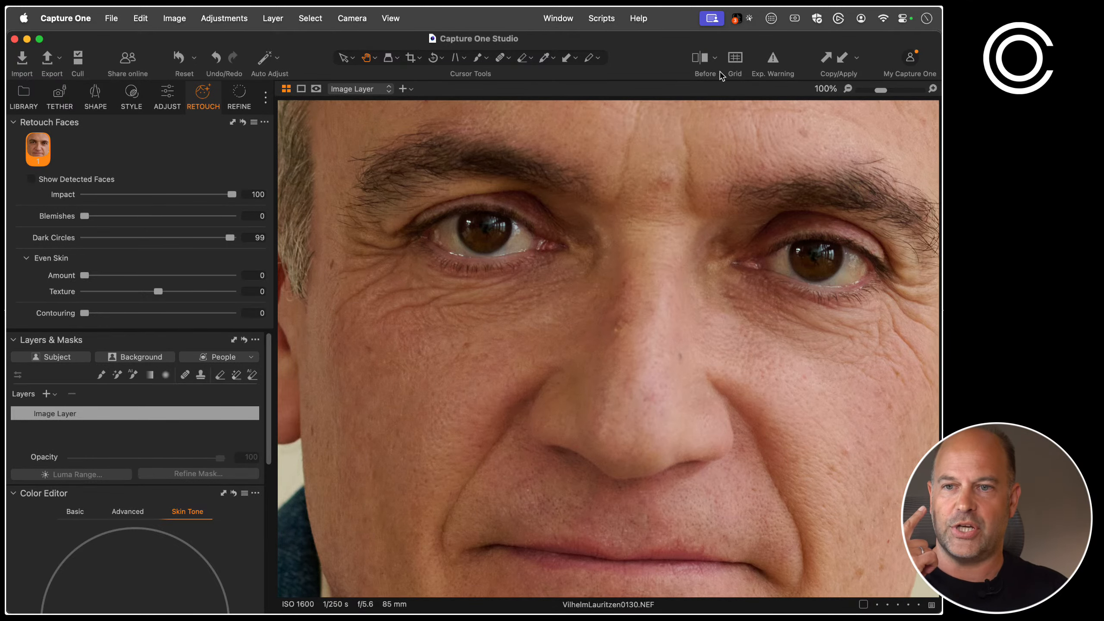
Set Blemishes to 27 on the man in the denim jacket, check the face, and return to the thumbnails
left_click_drag(475, 406, 542, 271)
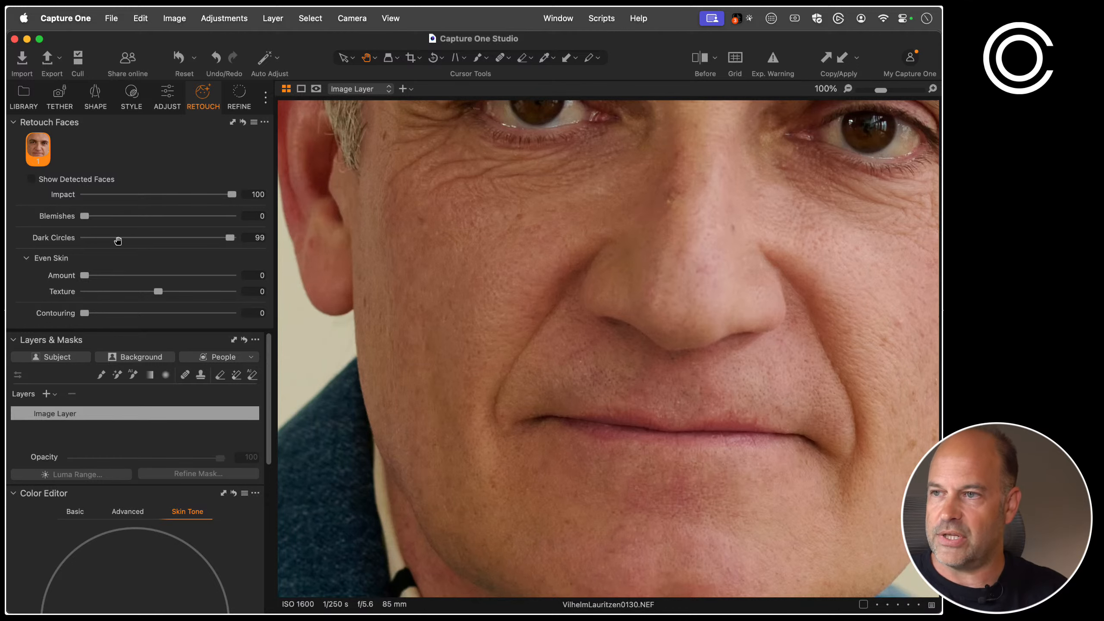
left_click_drag(87, 219, 127, 219)
scroll(660, 261, "up", 5)
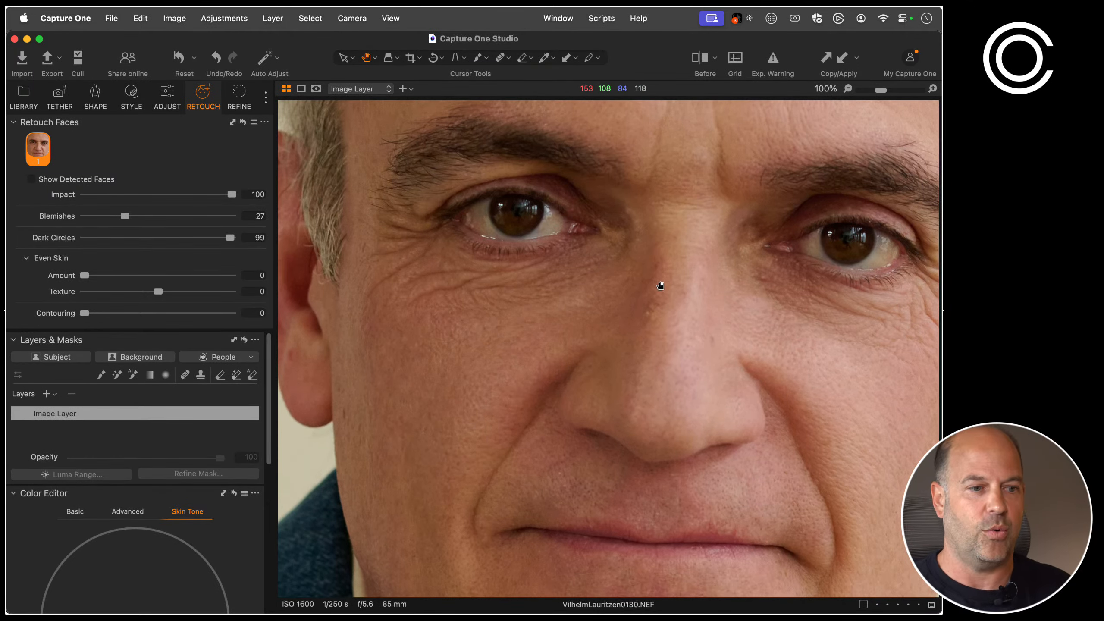
key("alt+super+v")
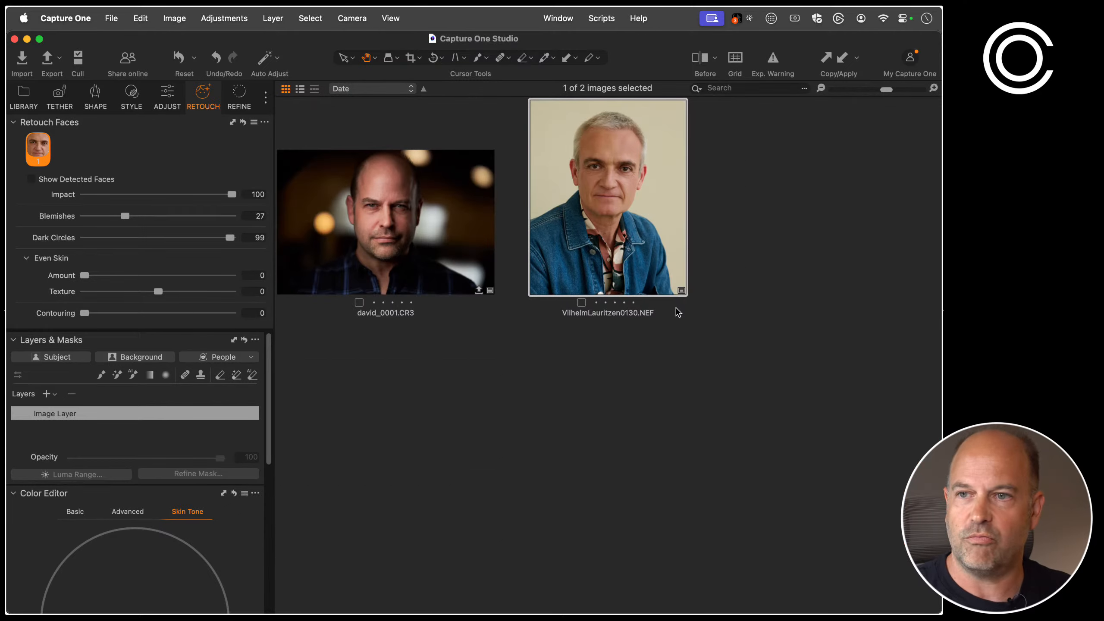
Open the dark-background portrait of the man in the plaid shirt and reset its Retouch Faces adjustments
double_click(391, 234)
left_click_drag(665, 257, 528, 317)
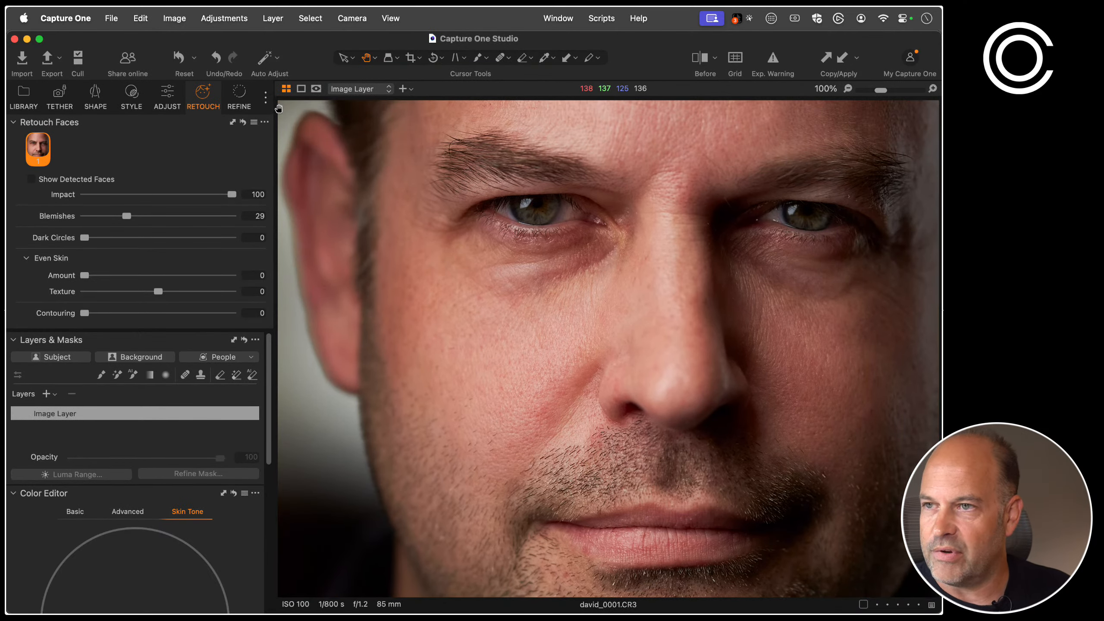
left_click(243, 121)
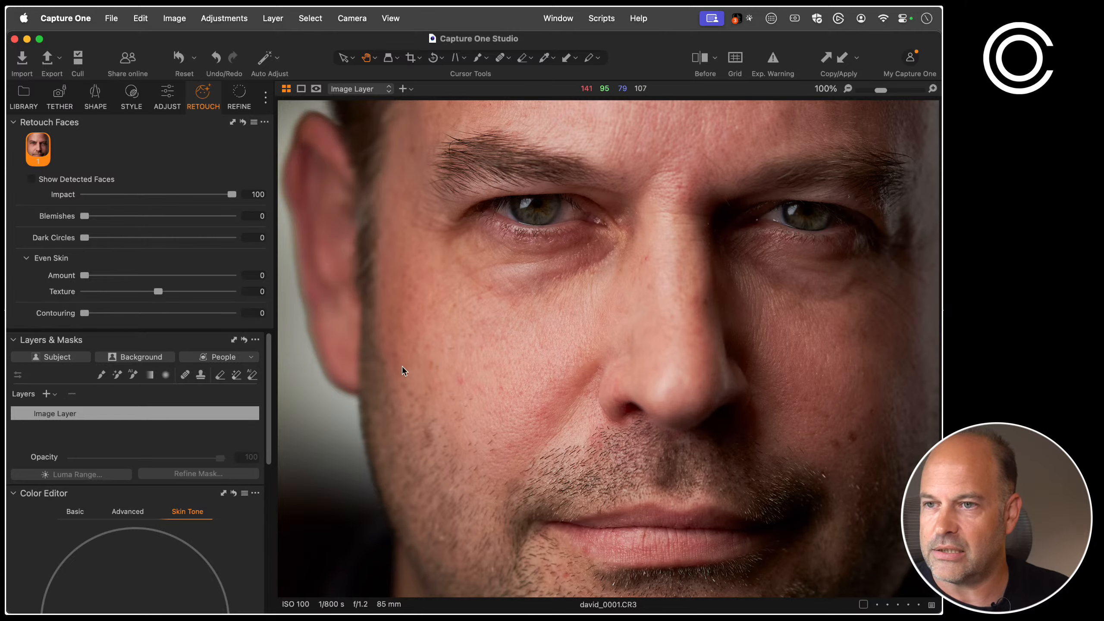
left_click_drag(424, 376, 432, 321)
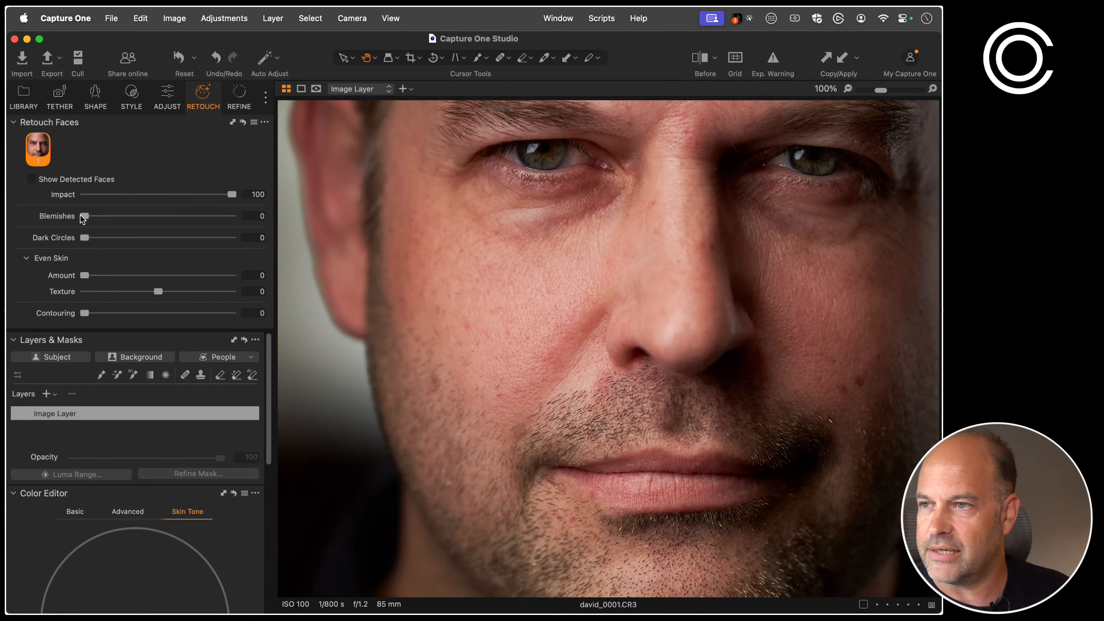
Set Blemishes to 24 and Dark Circles to 83 in Retouch Faces for the man in the plaid shirt
left_click_drag(84, 216, 207, 240)
left_click_drag(113, 216, 120, 216)
left_click_drag(562, 303, 510, 352)
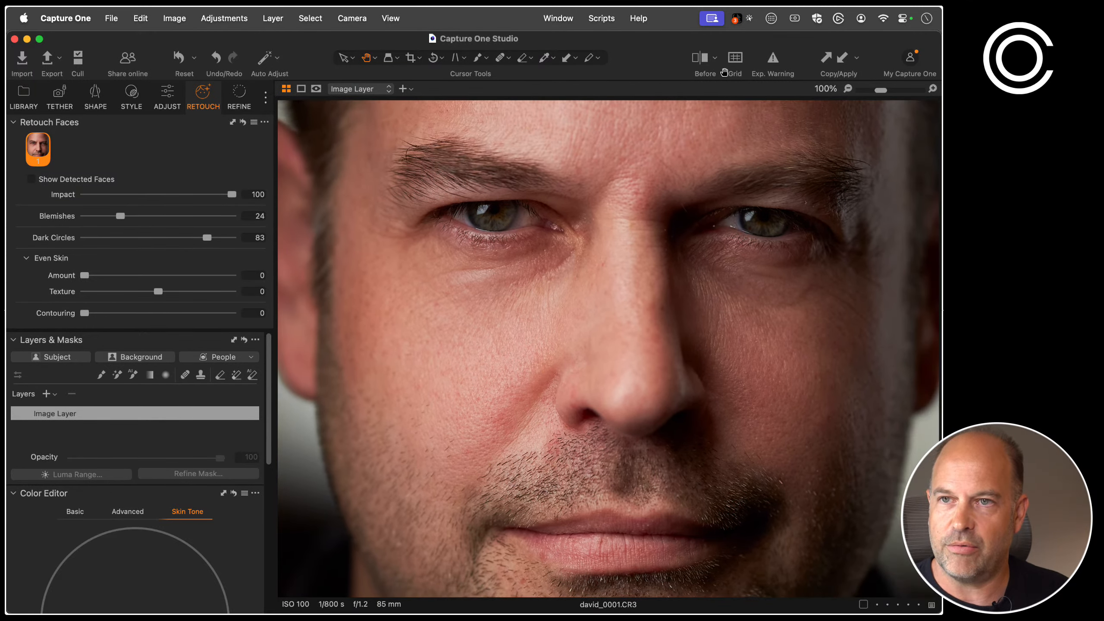
Compare the man's retouched face with the Before view several times, then return to the thumbnails
left_click(699, 60)
left_click(699, 60)
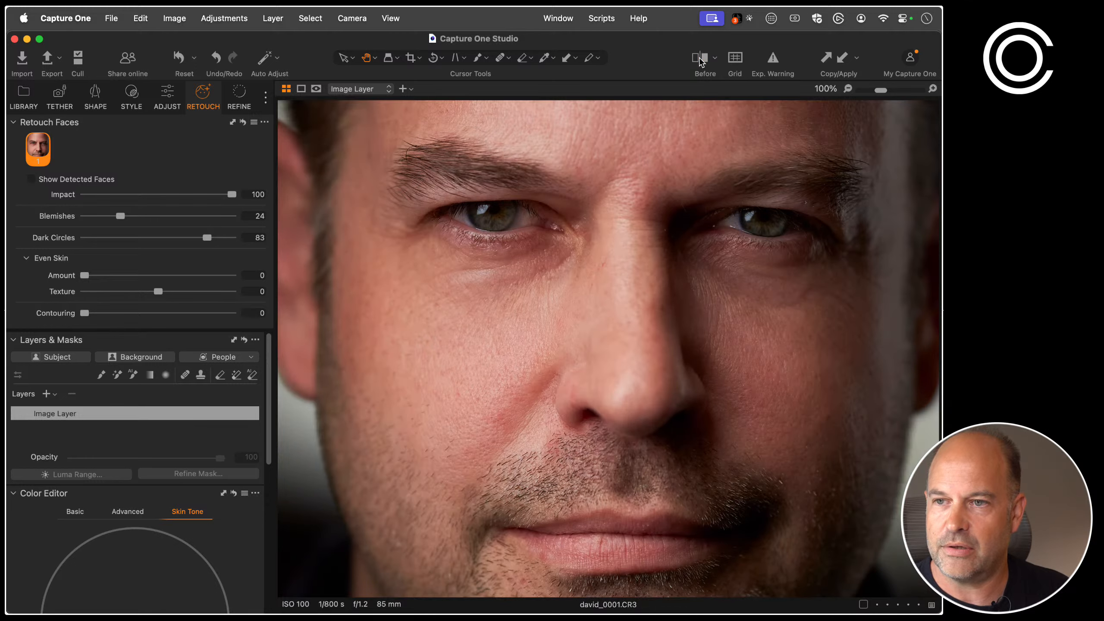
left_click(699, 60)
left_click(700, 61)
left_click(700, 60)
left_click(699, 60)
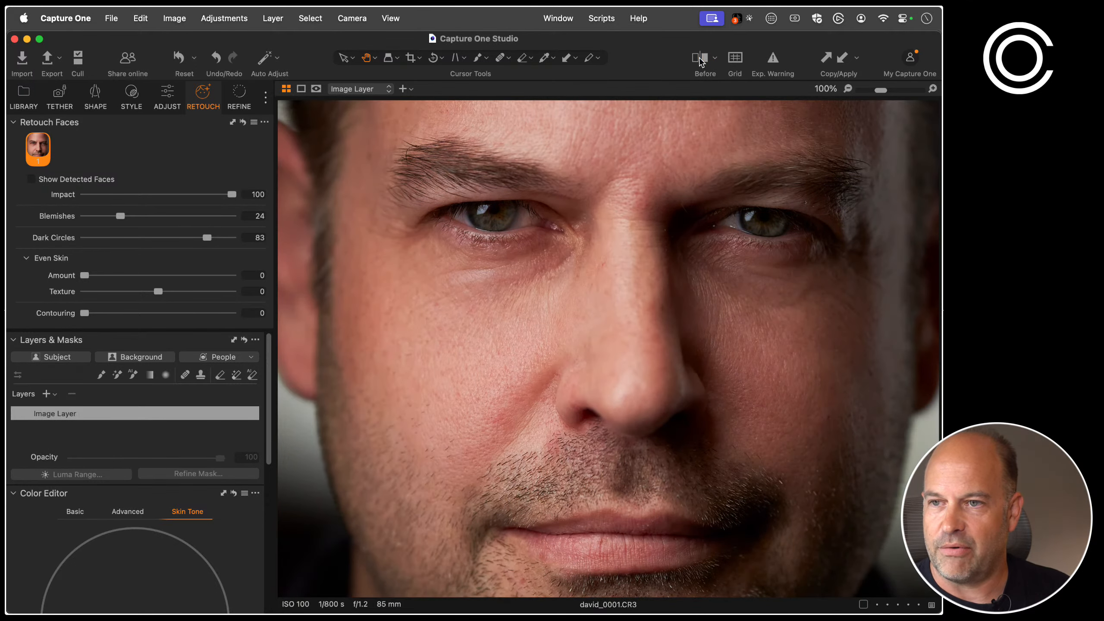
left_click(700, 60)
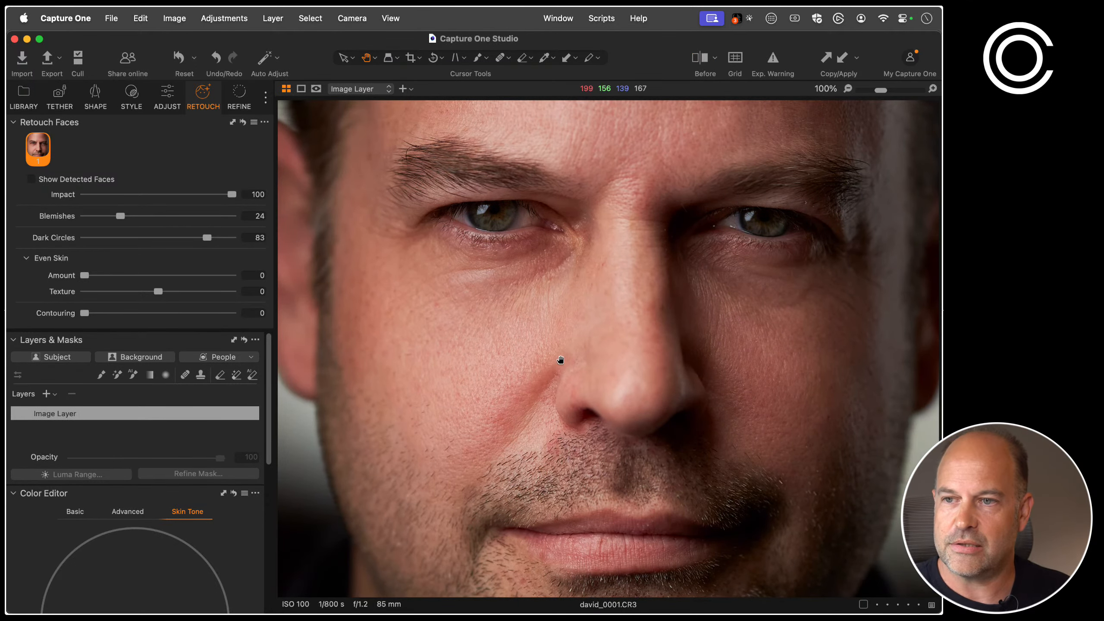
double_click(542, 356)
key("super+alt+v")
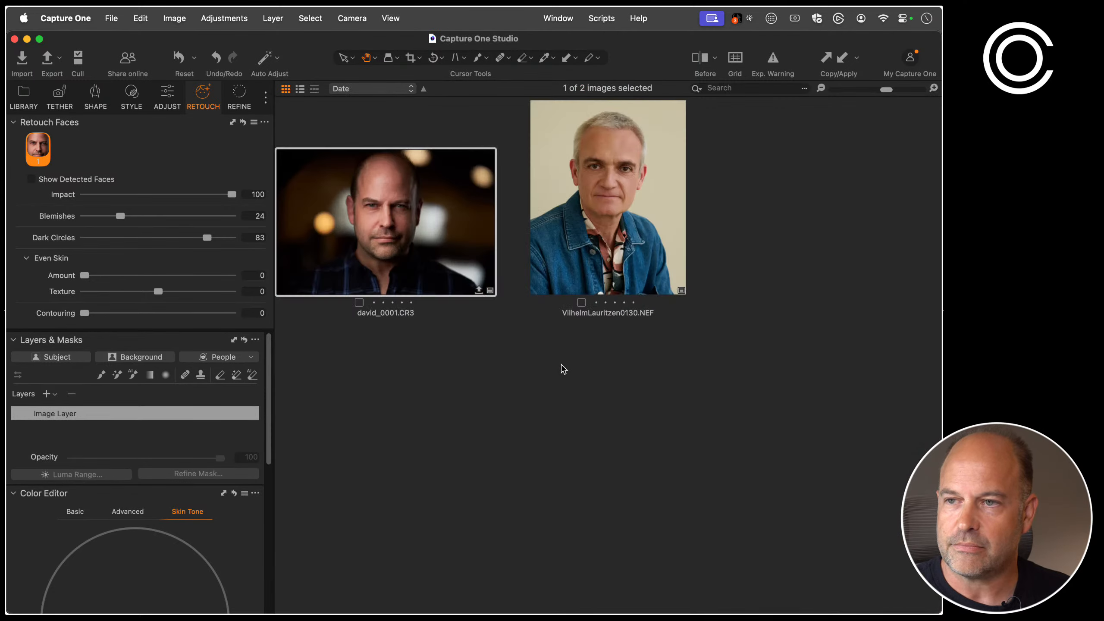
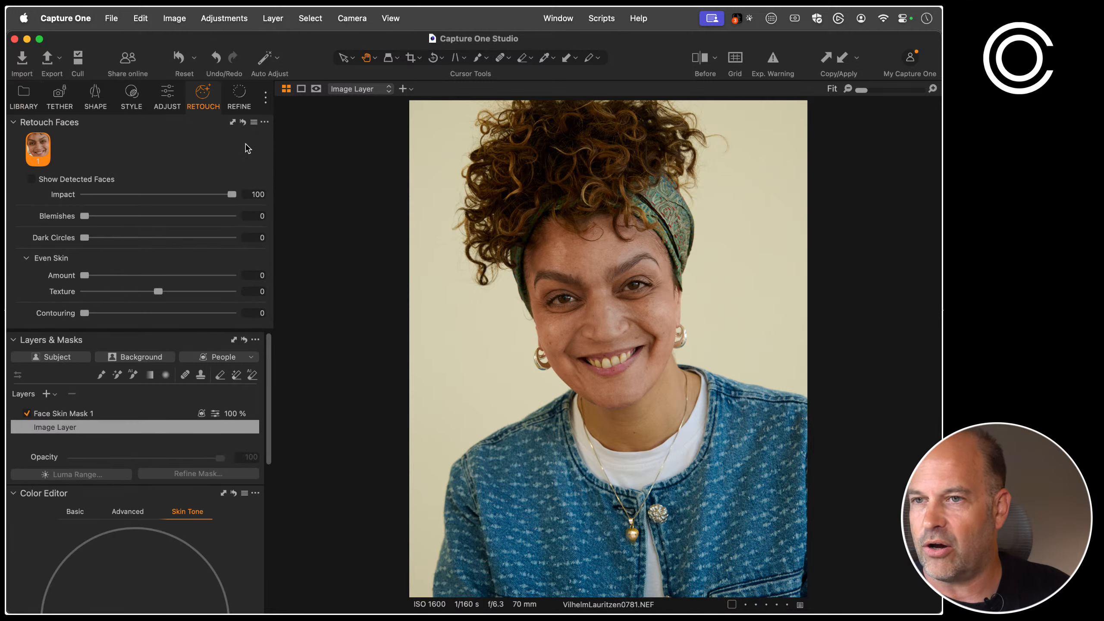
Set Blemishes to 21 for the curly-haired woman in the headscarf, viewing her forehead at 100% zoom
key("super+equal")
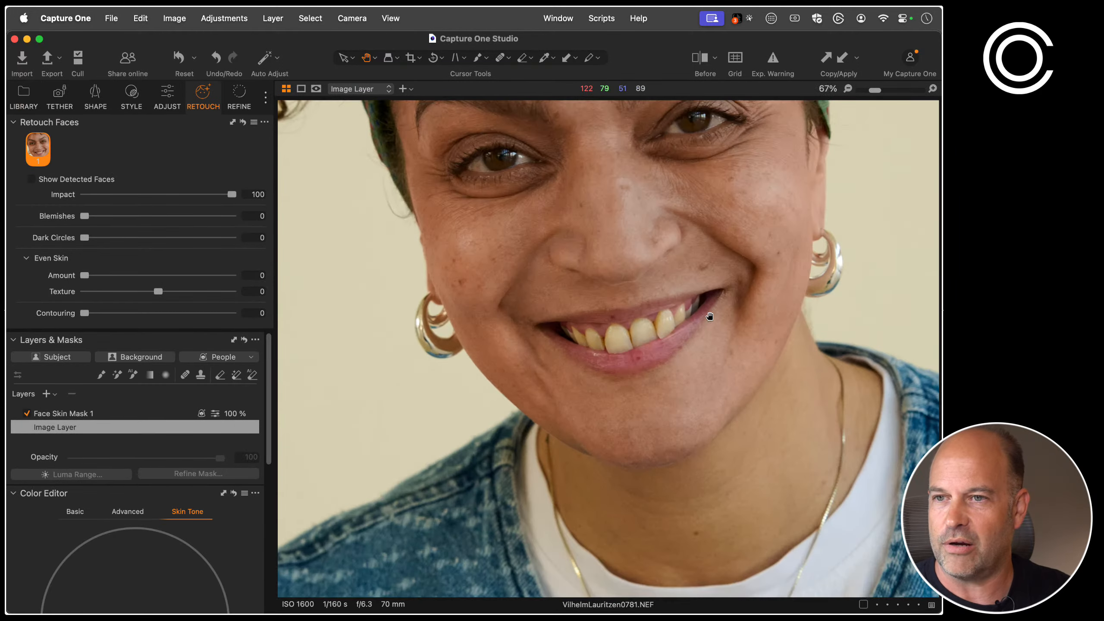
key("super+equal")
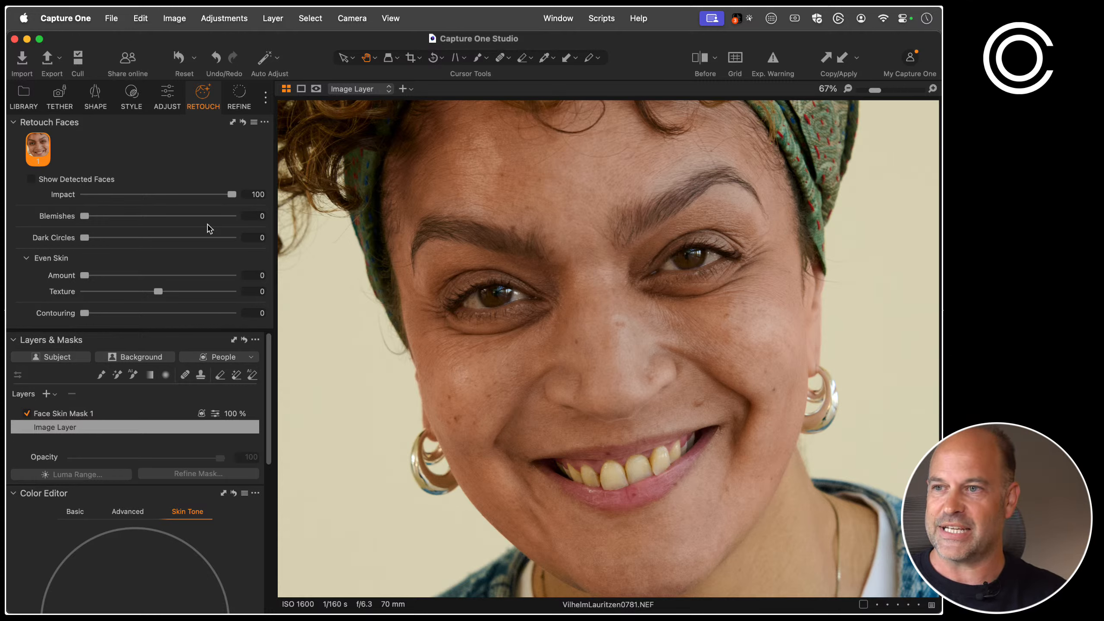
key("super+=")
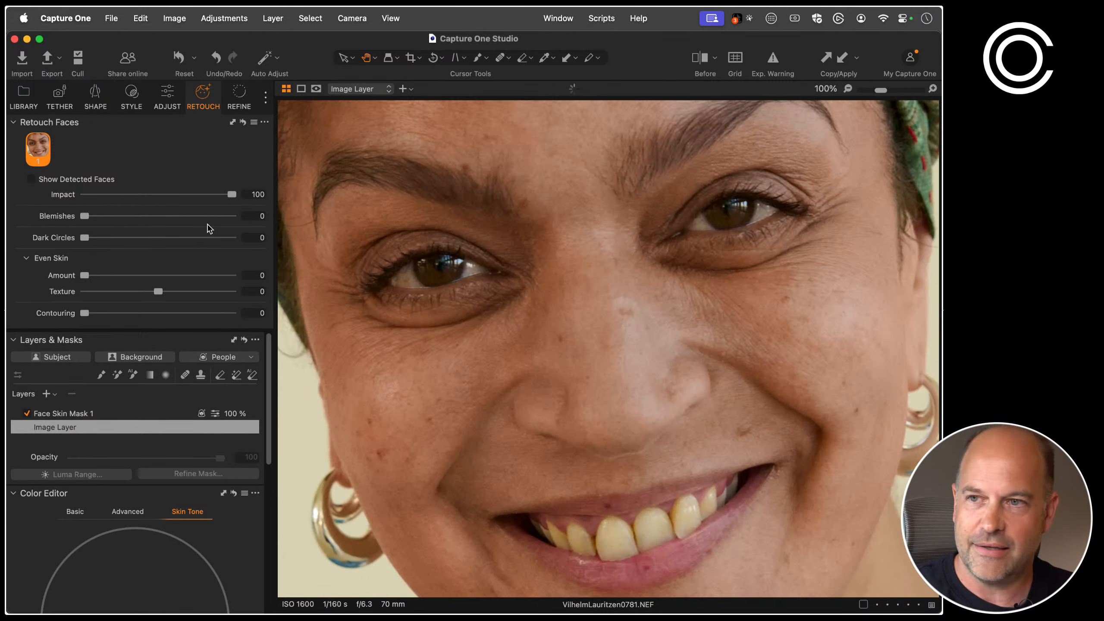
left_click_drag(447, 164, 505, 428)
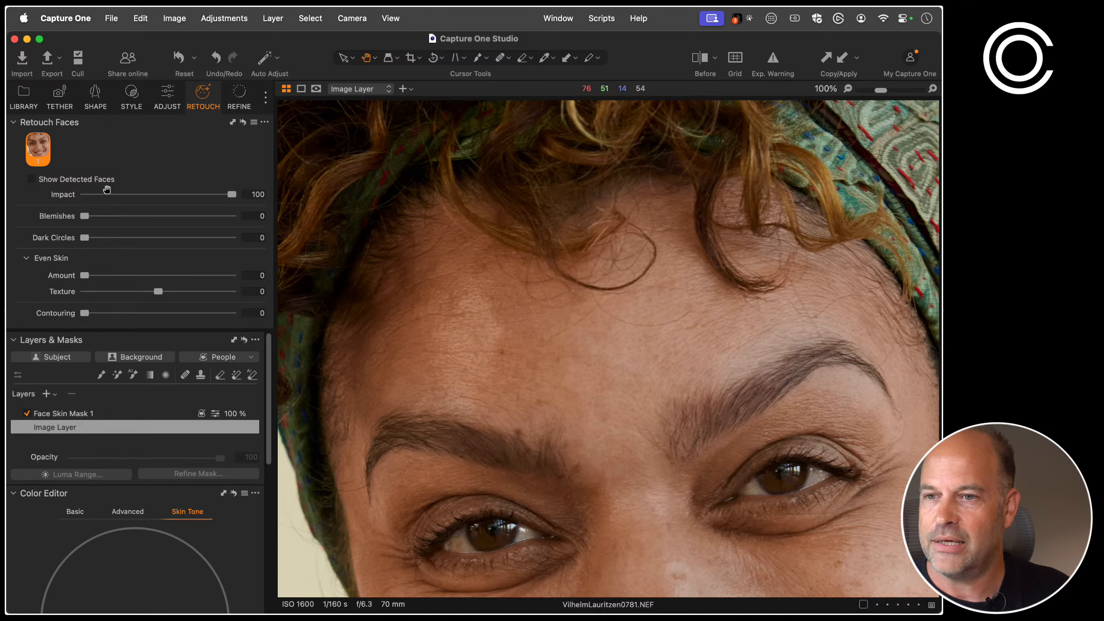
left_click_drag(85, 216, 116, 222)
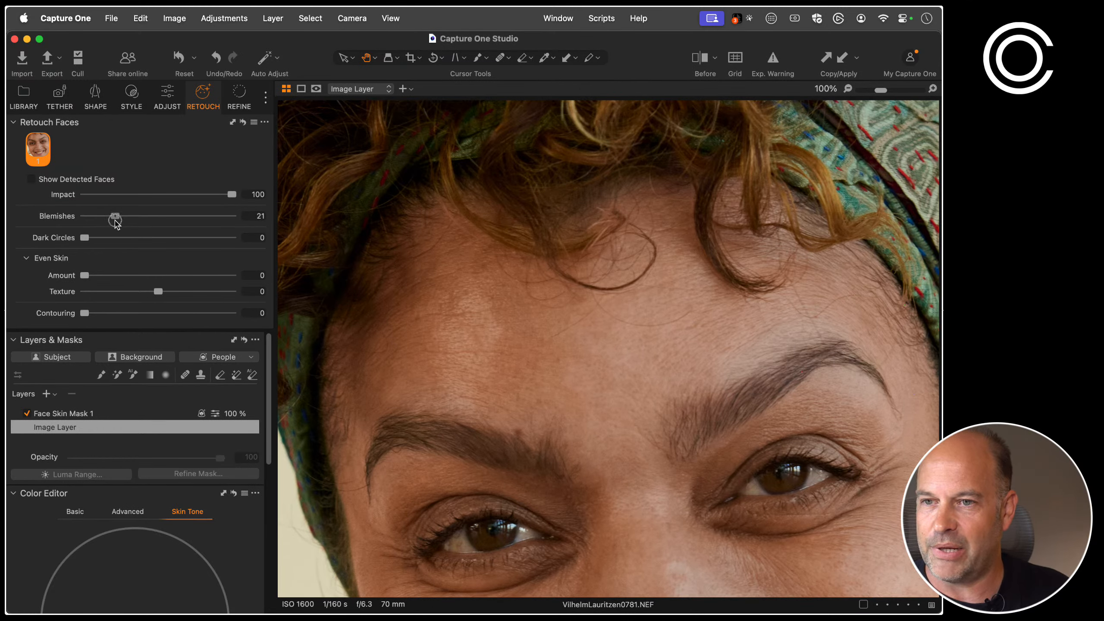
Set the Even Skin Amount to 100 and compare the woman's forehead with and without it
left_click(82, 276)
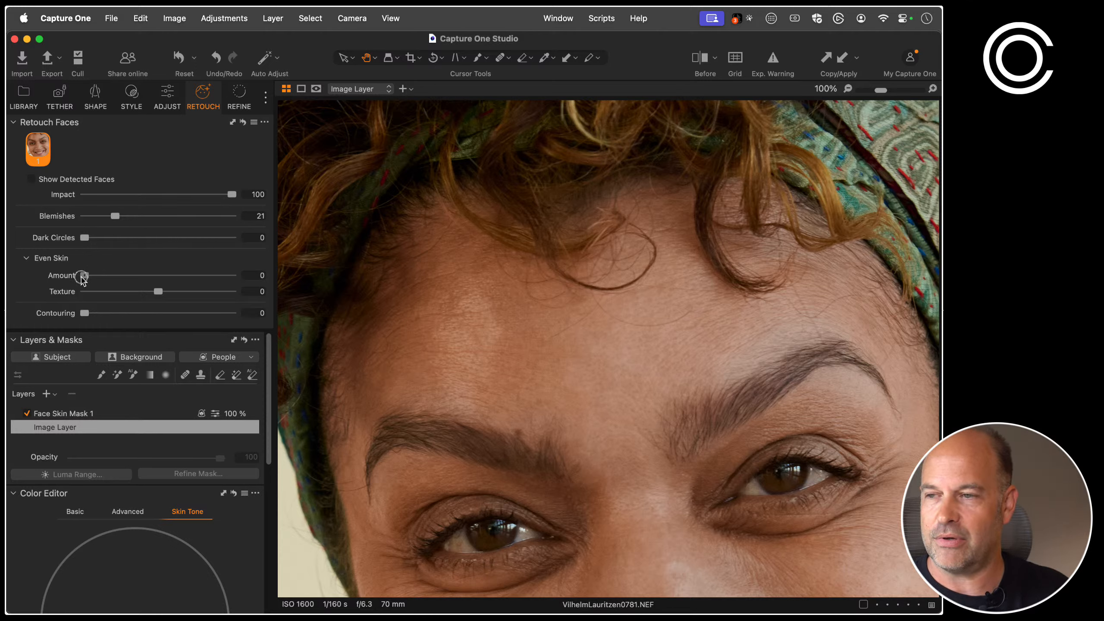
left_click_drag(82, 277, 320, 276)
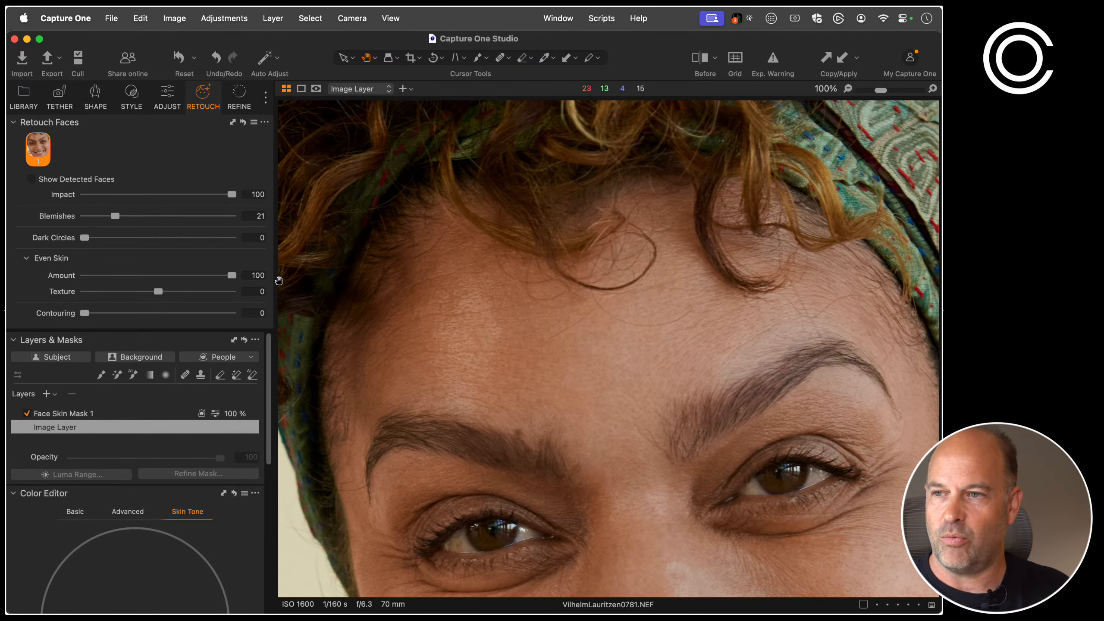
double_click(65, 277)
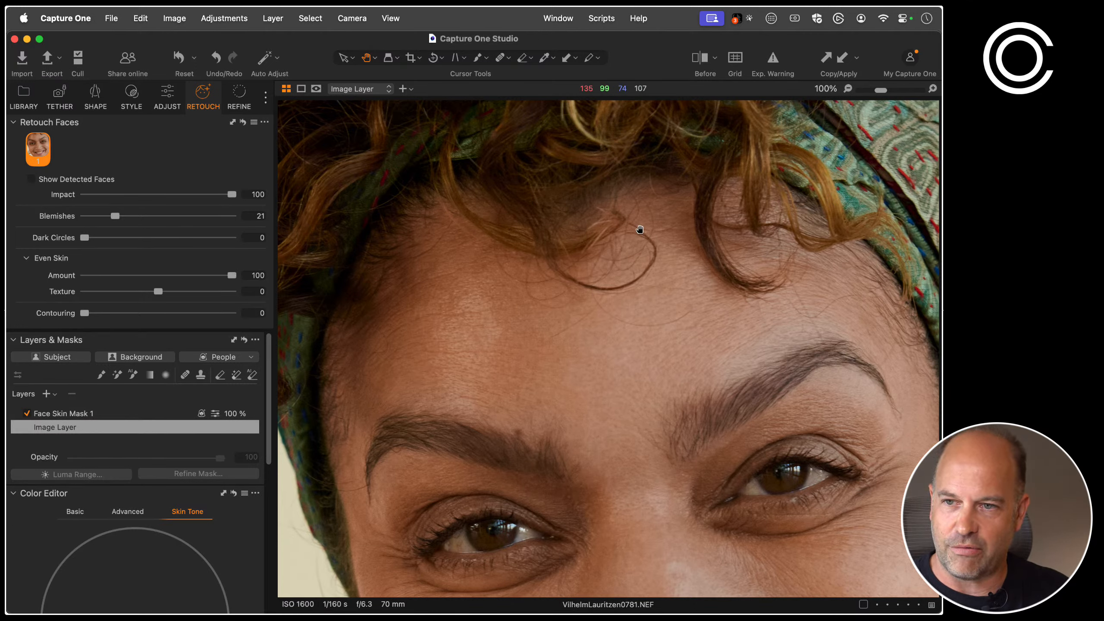
left_click(60, 278)
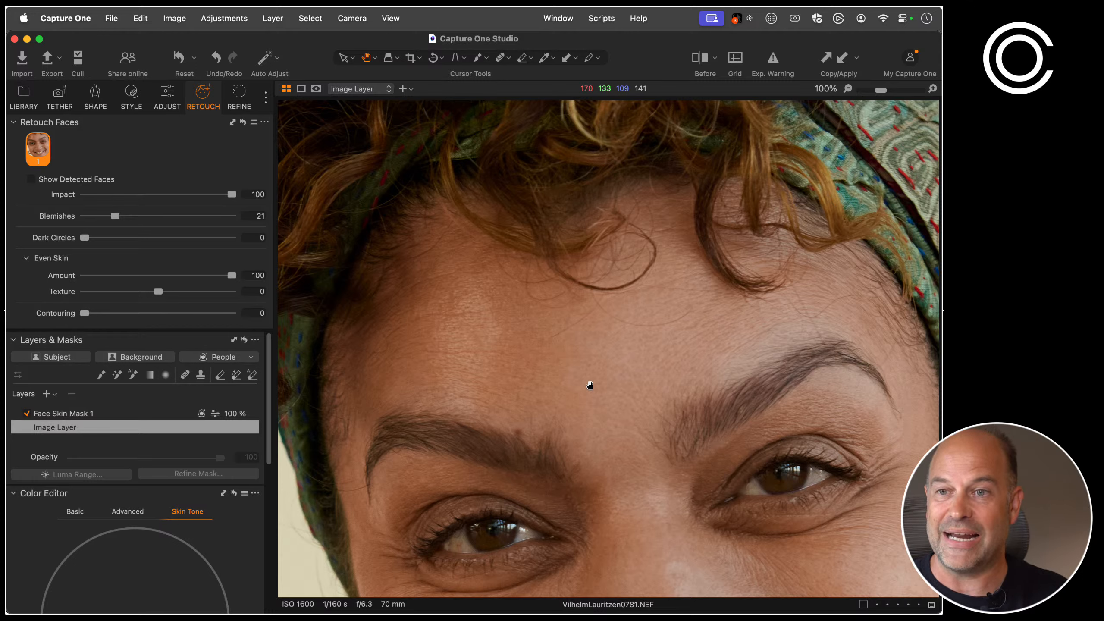
double_click(63, 276)
double_click(63, 277)
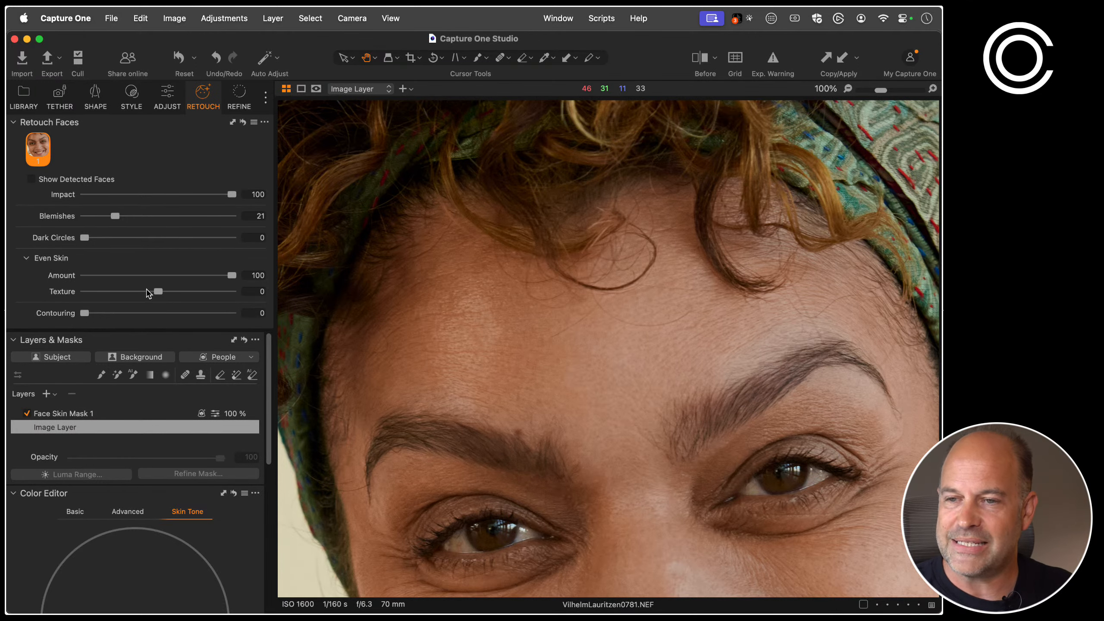
Try an Even Skin Texture of -100 and inspect the forehead skin at 200% zoom
left_click_drag(538, 387, 596, 345)
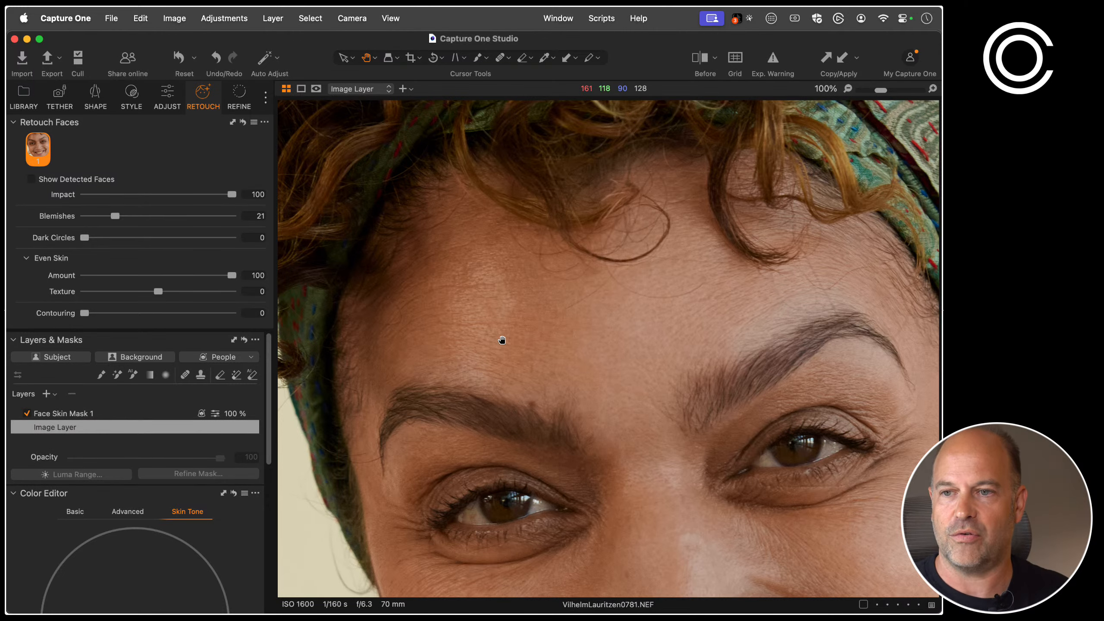
left_click_drag(157, 291, 8, 303)
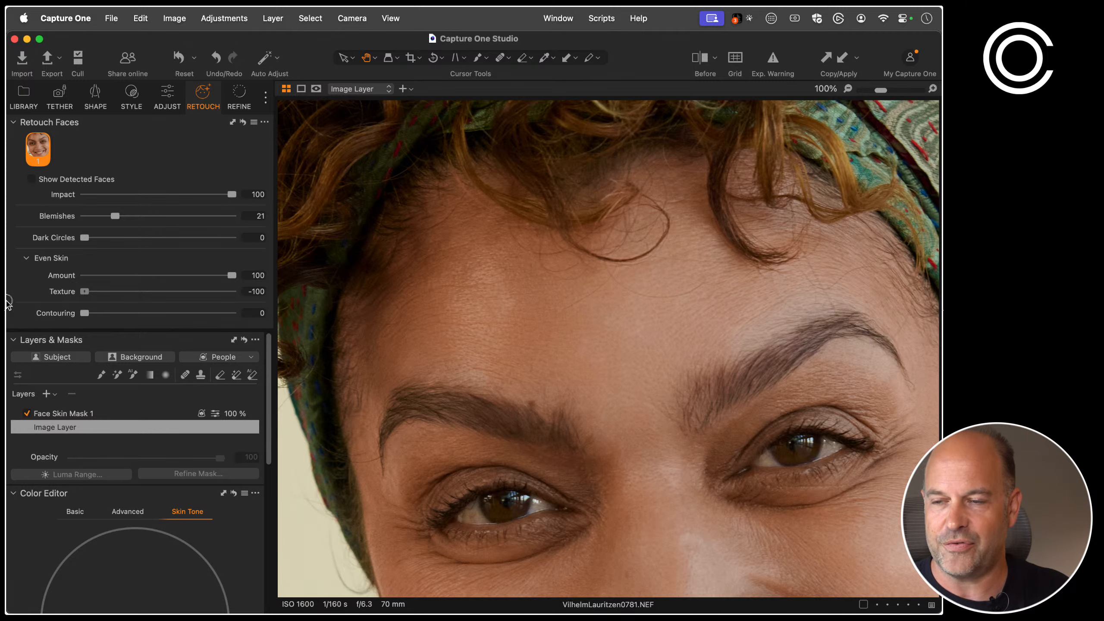
key("super+equal")
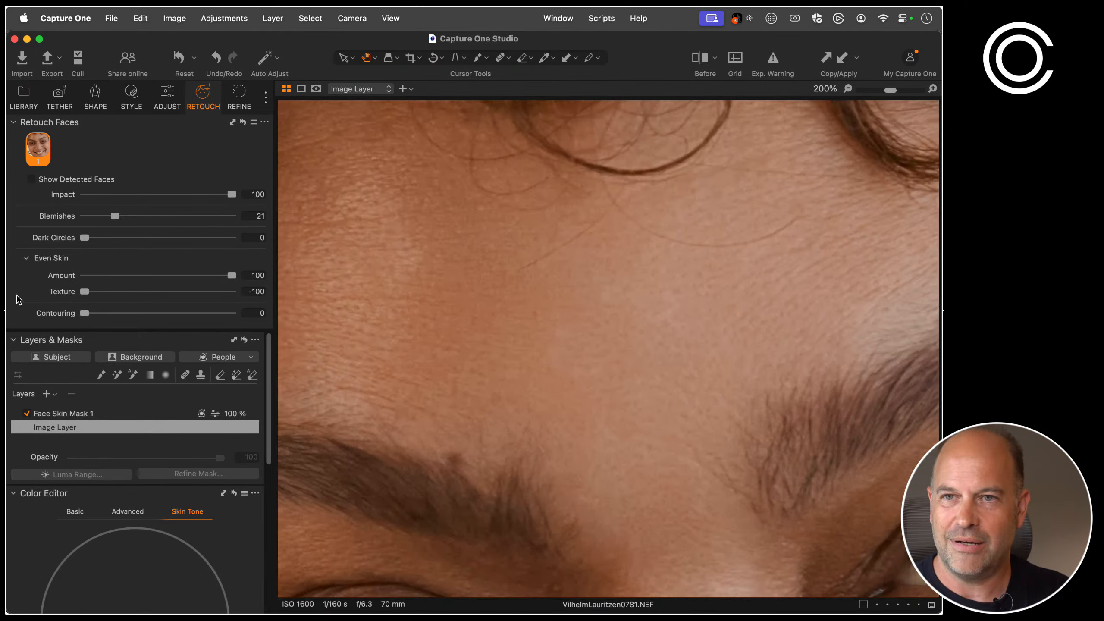
mouse_move(510, 359)
left_mouse_down()
mouse_move(636, 402)
mouse_move(496, 369)
left_mouse_up()
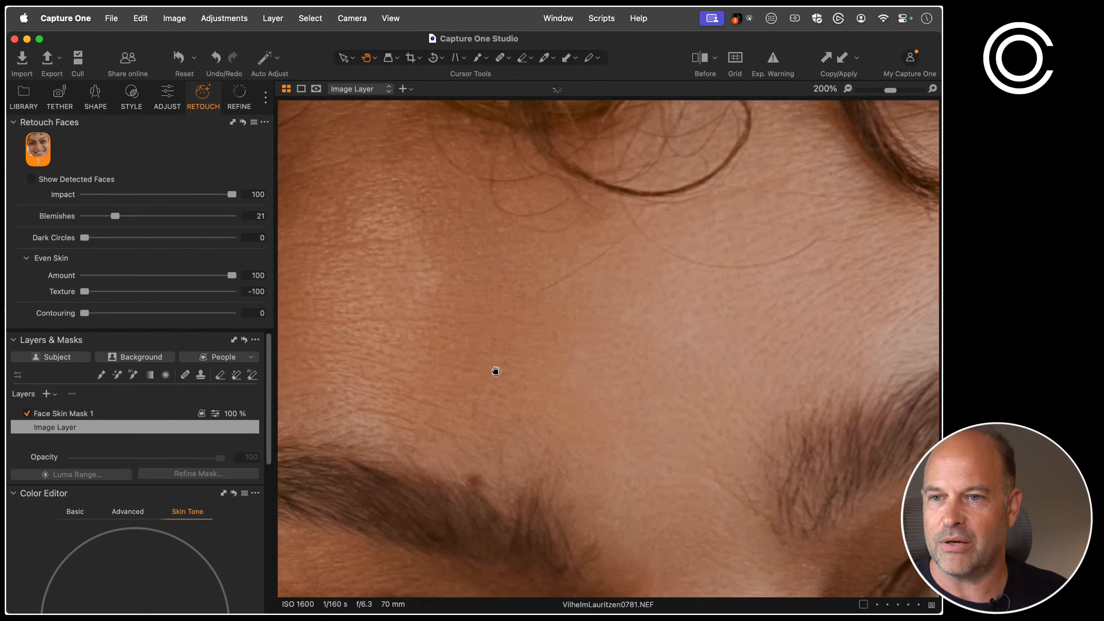
Compare the forehead skin repeatedly between Even Skin Texture -100 and the default of 0
double_click(62, 291)
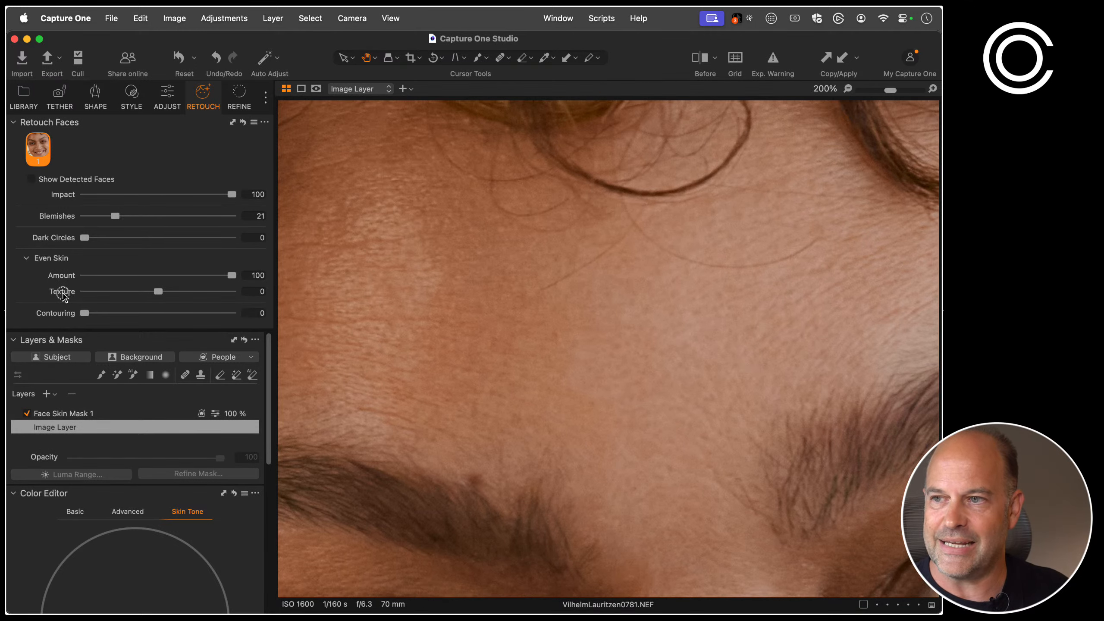
double_click(63, 295)
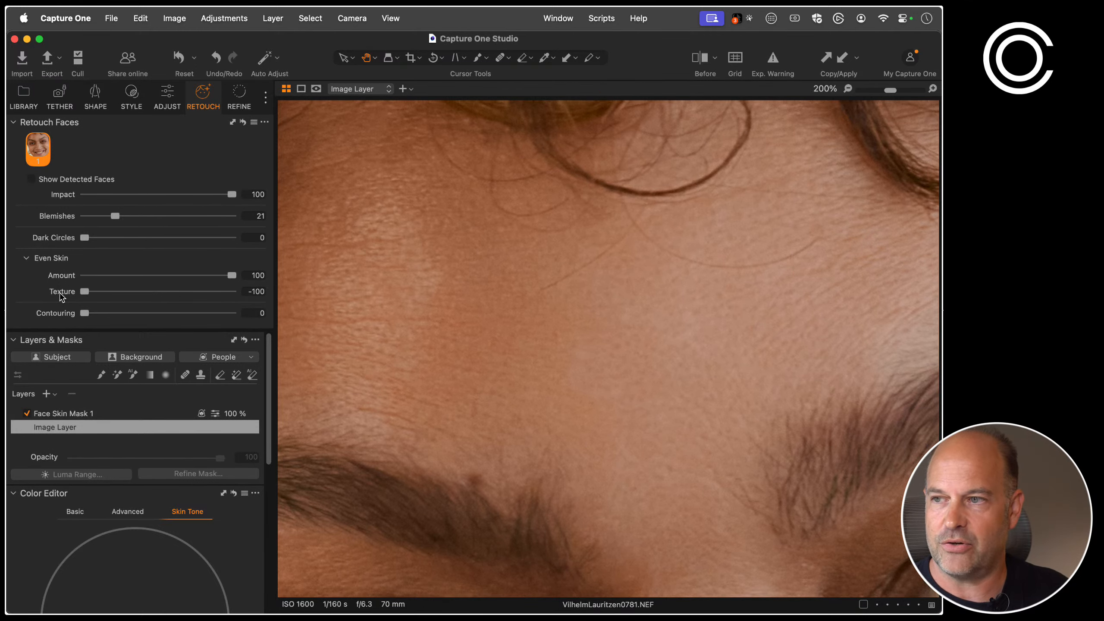
double_click(61, 295)
double_click(60, 296)
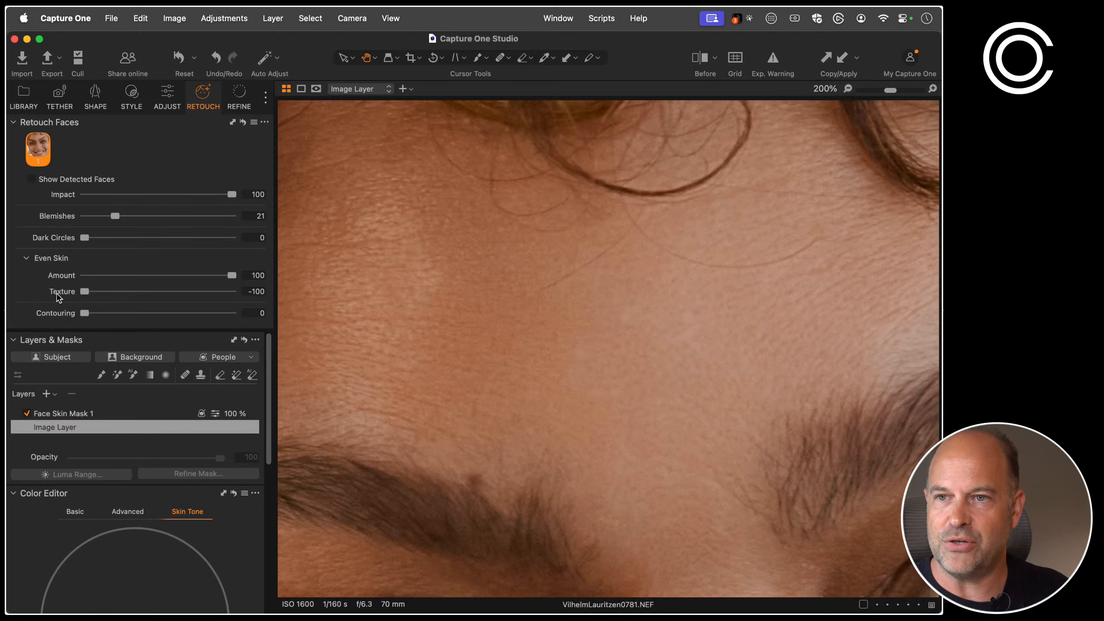
double_click(59, 296)
double_click(60, 296)
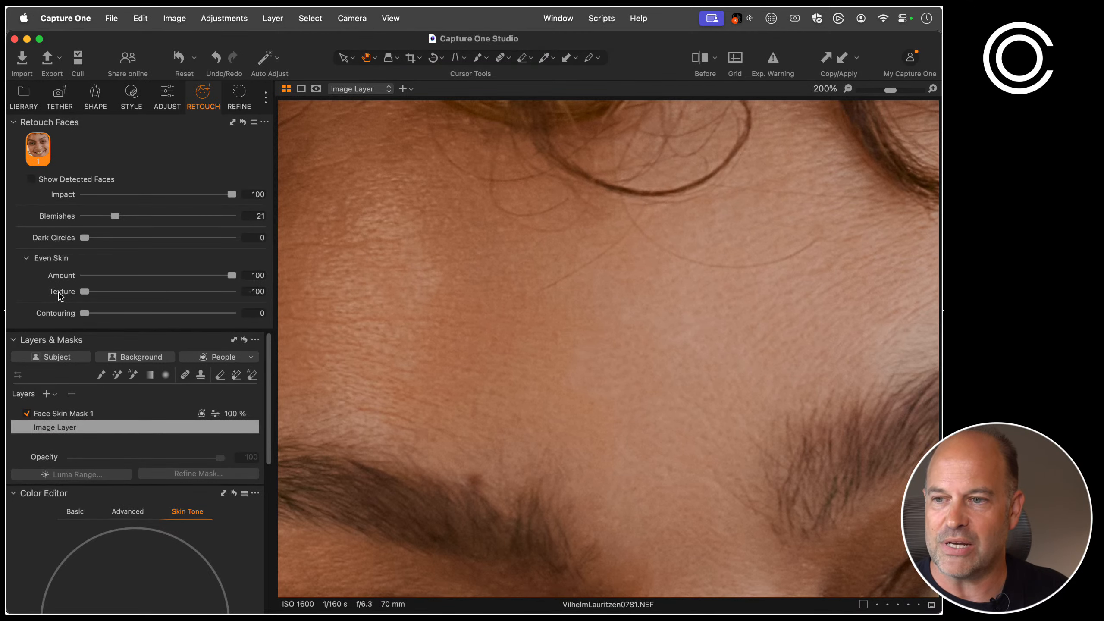
double_click(60, 296)
double_click(60, 296)
left_click(83, 295)
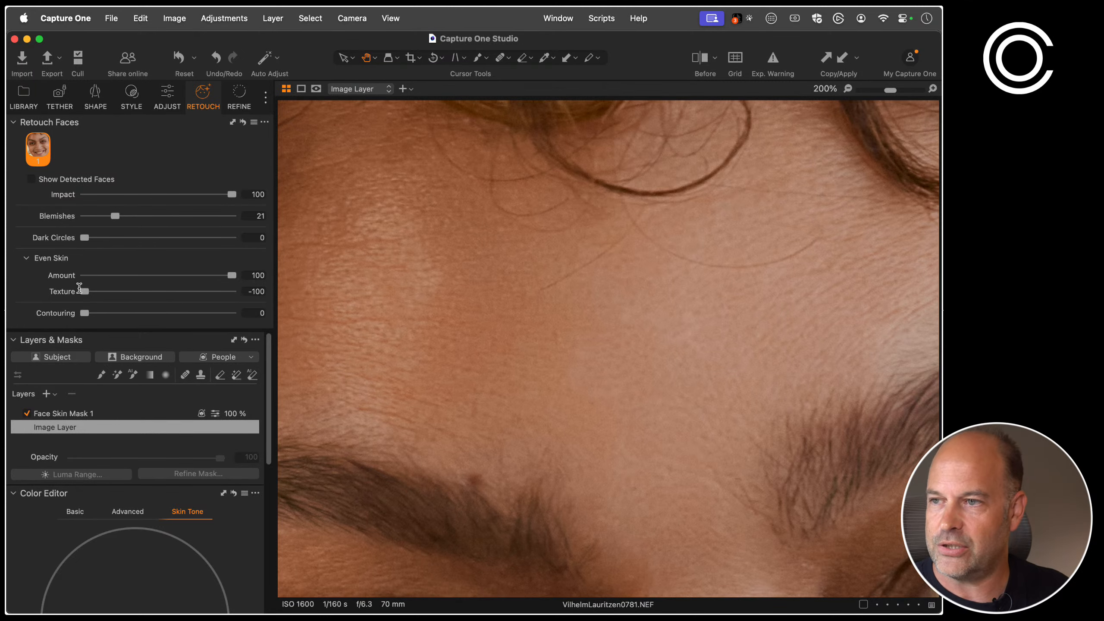
Try an Even Skin Texture of 100, compare it with the default, and reset Texture to 0
left_click_drag(82, 291, 235, 291)
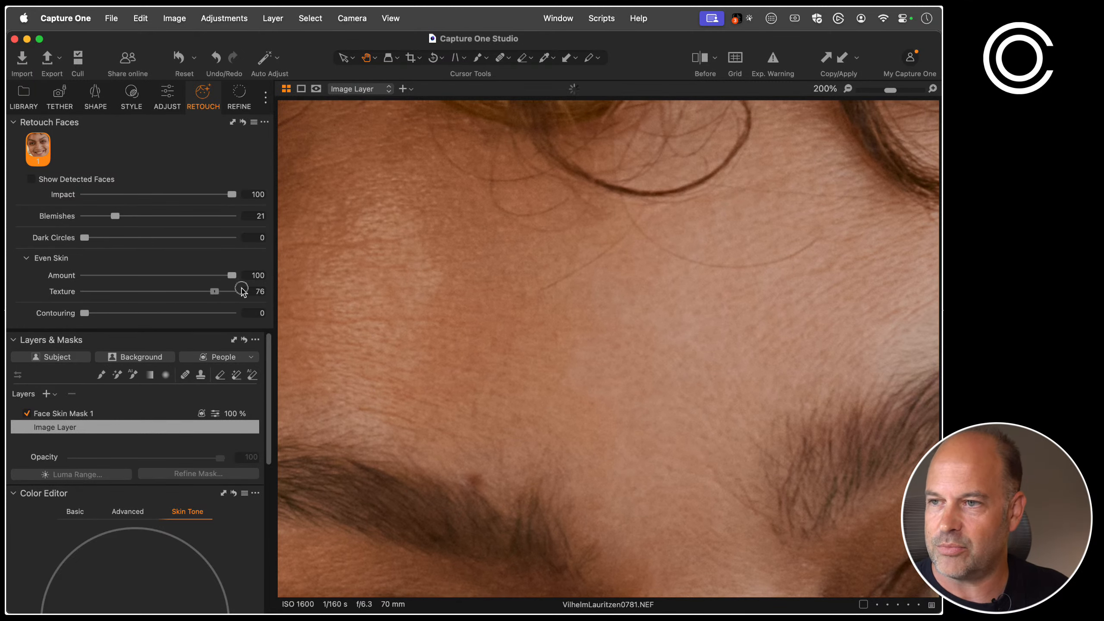
left_click(65, 291)
left_click(60, 296)
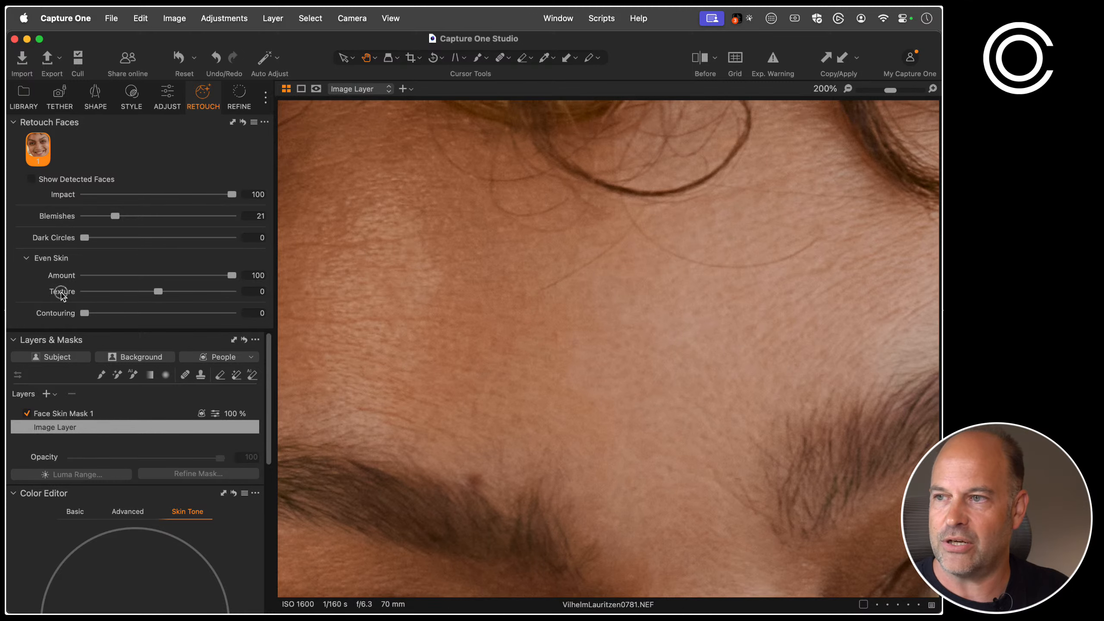
left_click(59, 296)
left_click(58, 296)
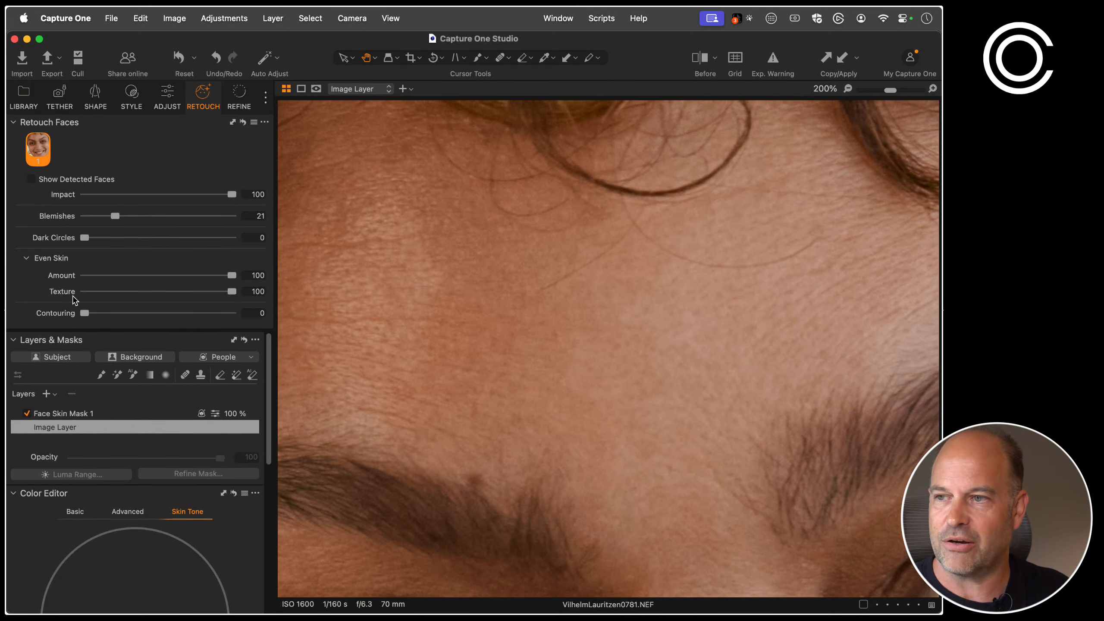
double_click(171, 293)
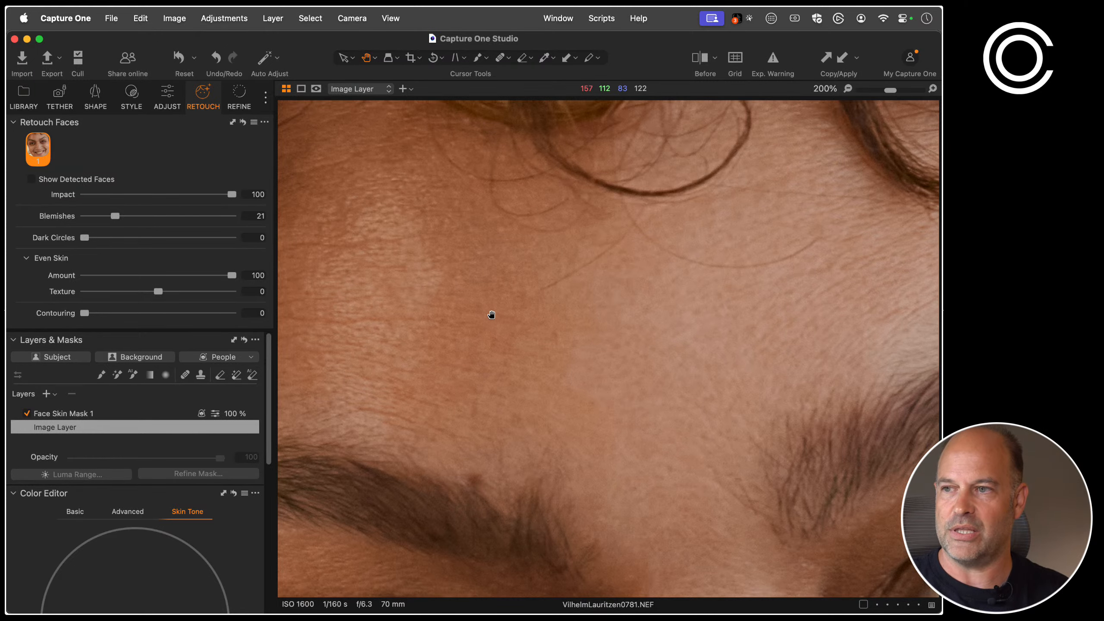
Reduce the Even Skin Amount to 71 and set Dark Circles to 59 on the woman's face
key("super+0")
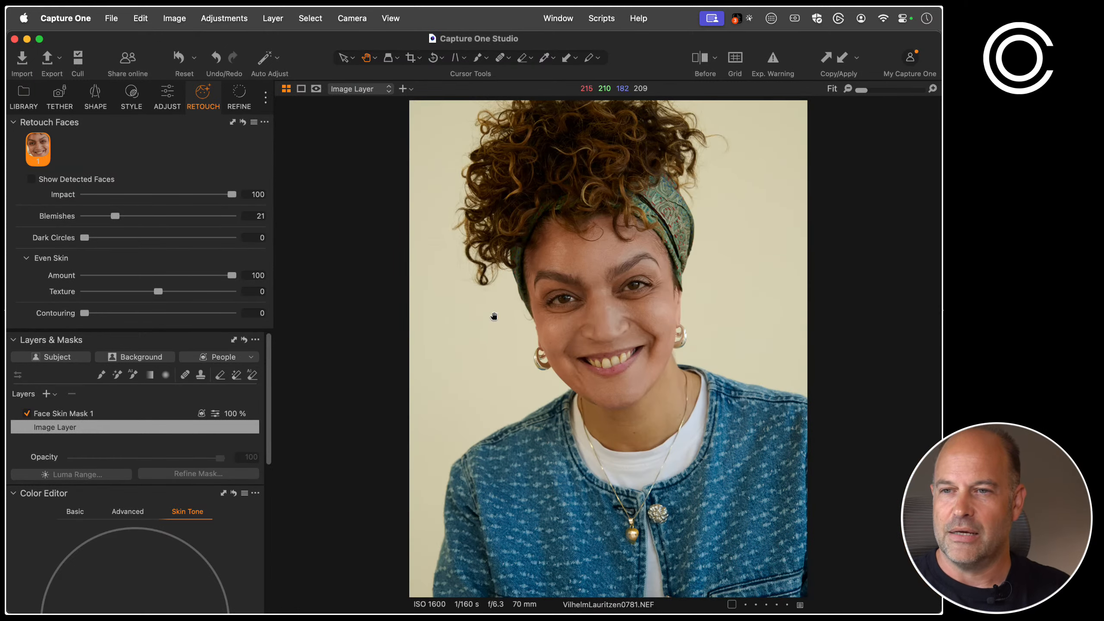
key("super+plus")
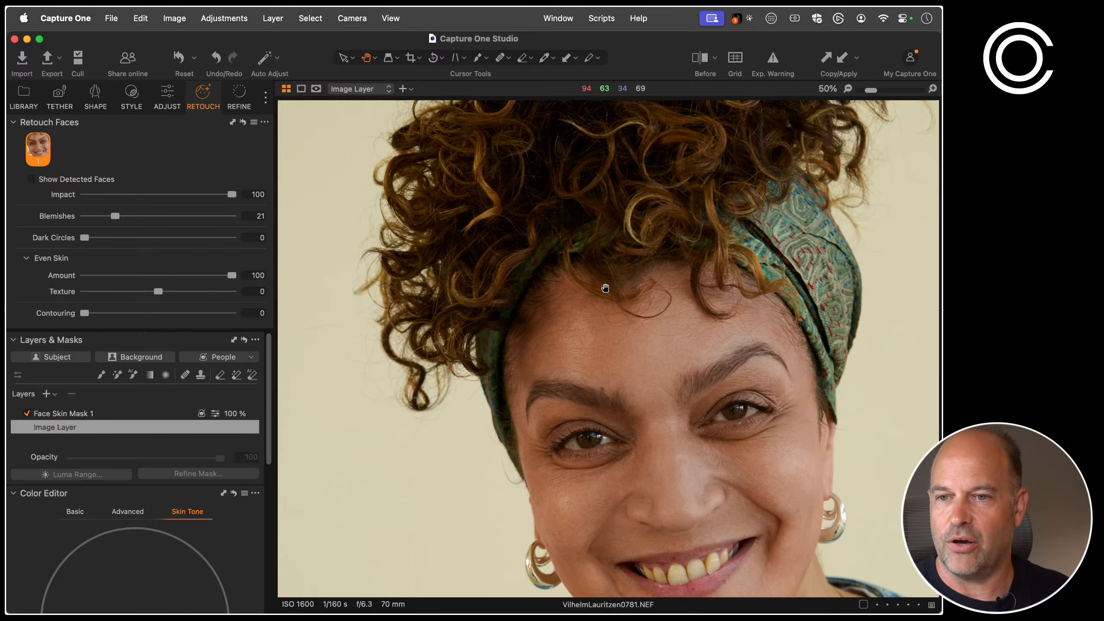
left_click_drag(734, 443, 574, 320)
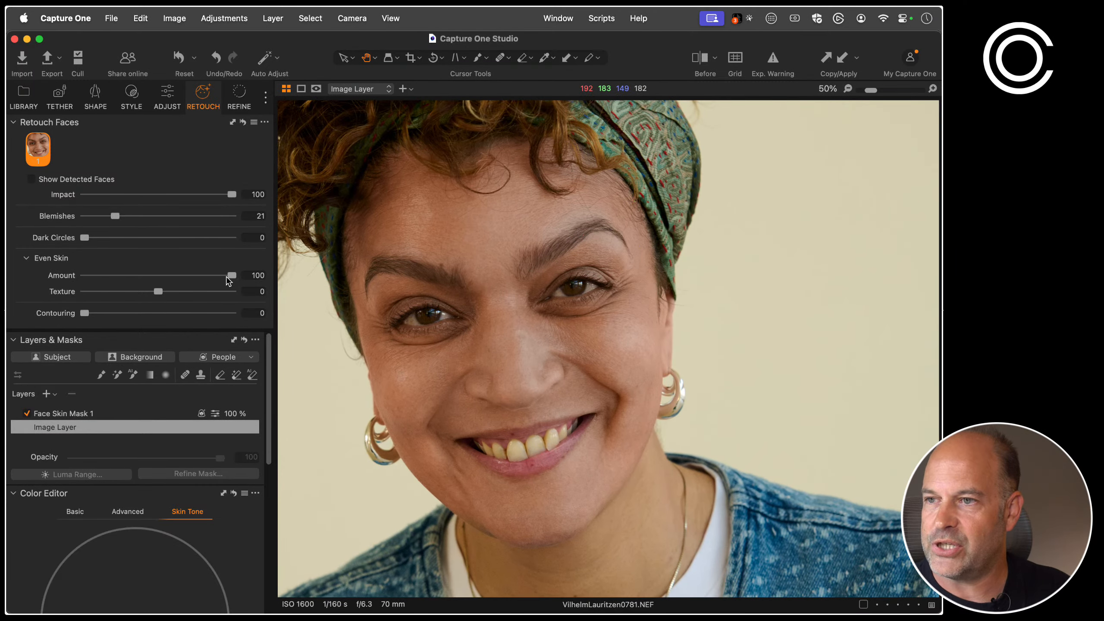
left_click_drag(231, 276, 189, 277)
left_click_drag(85, 237, 171, 240)
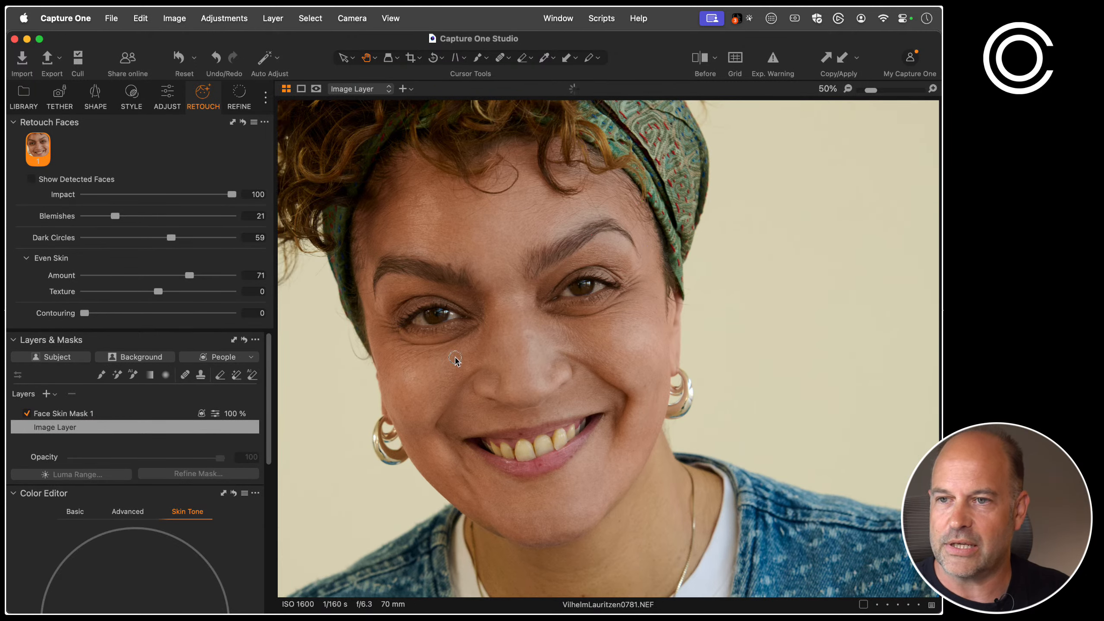
Compare the woman's whole face at 50% zoom repeatedly before and after the combined blemish, dark circle and Even Skin retouching
left_click_drag(455, 359, 573, 341)
key("y")
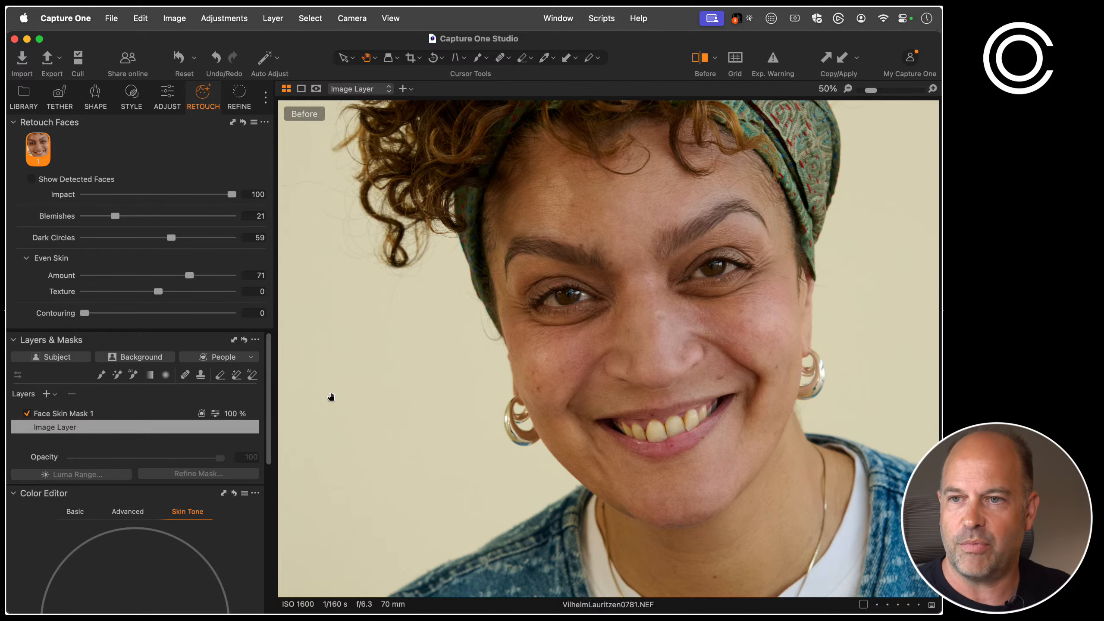
key("y")
key("y")
key("y")
key("y")
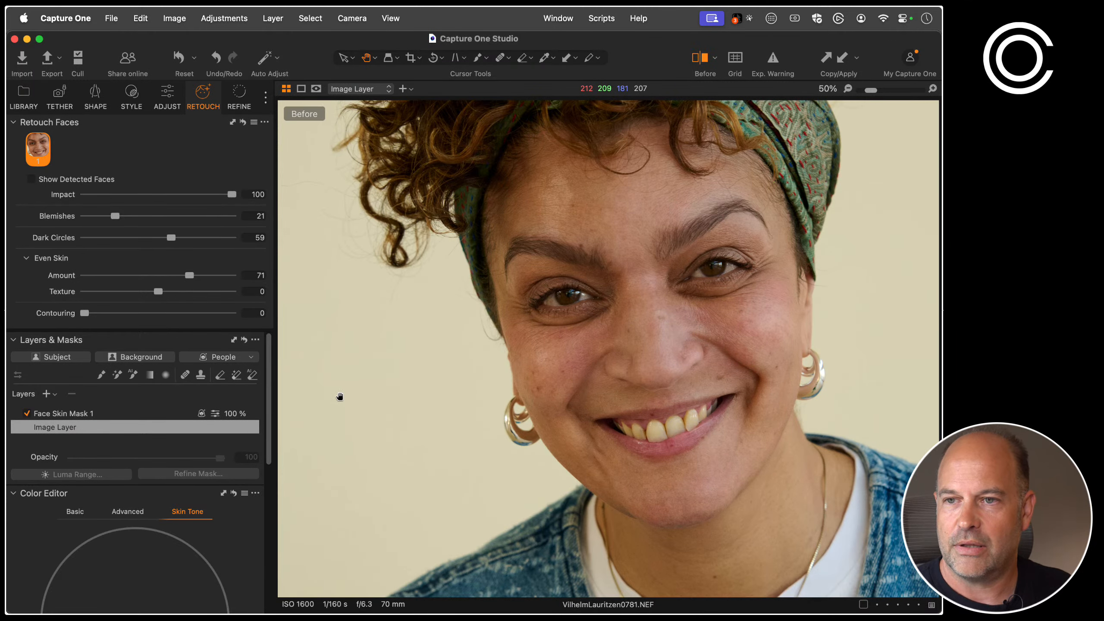
key("y")
key("y")
key("y")
key("y")
key("y")
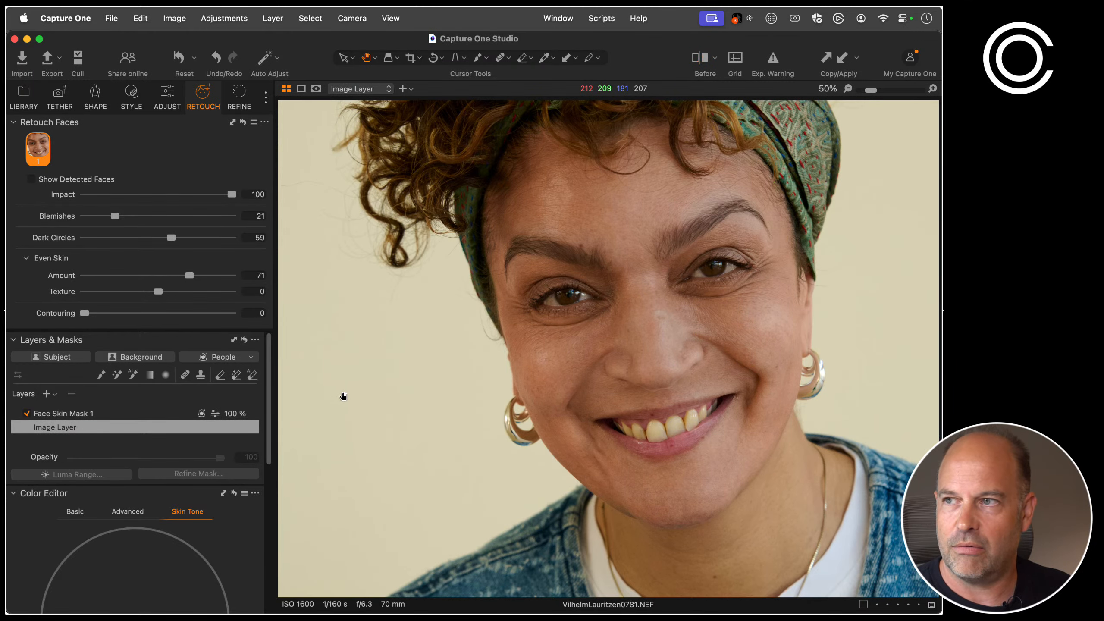
key("y")
key("y")
key("y")
key("y")
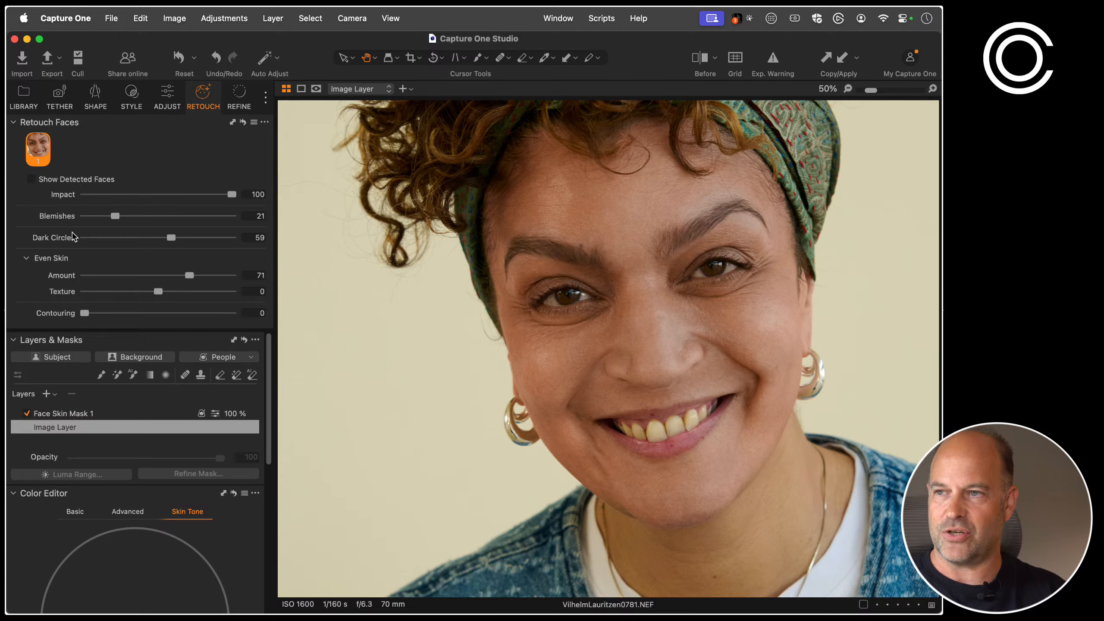
key("y")
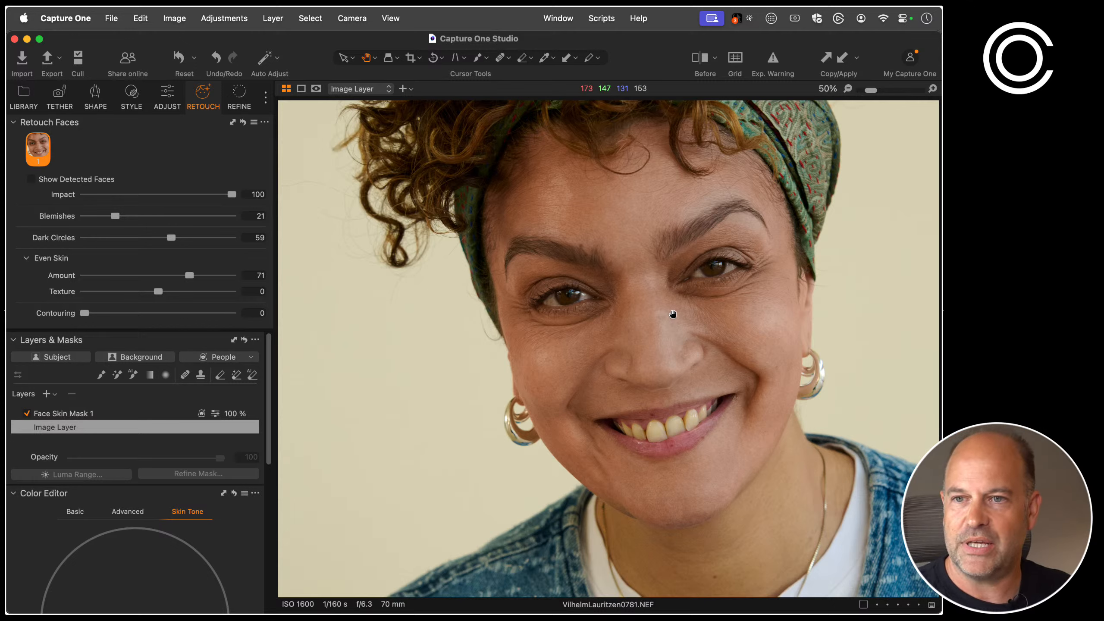
key("y")
key("y")
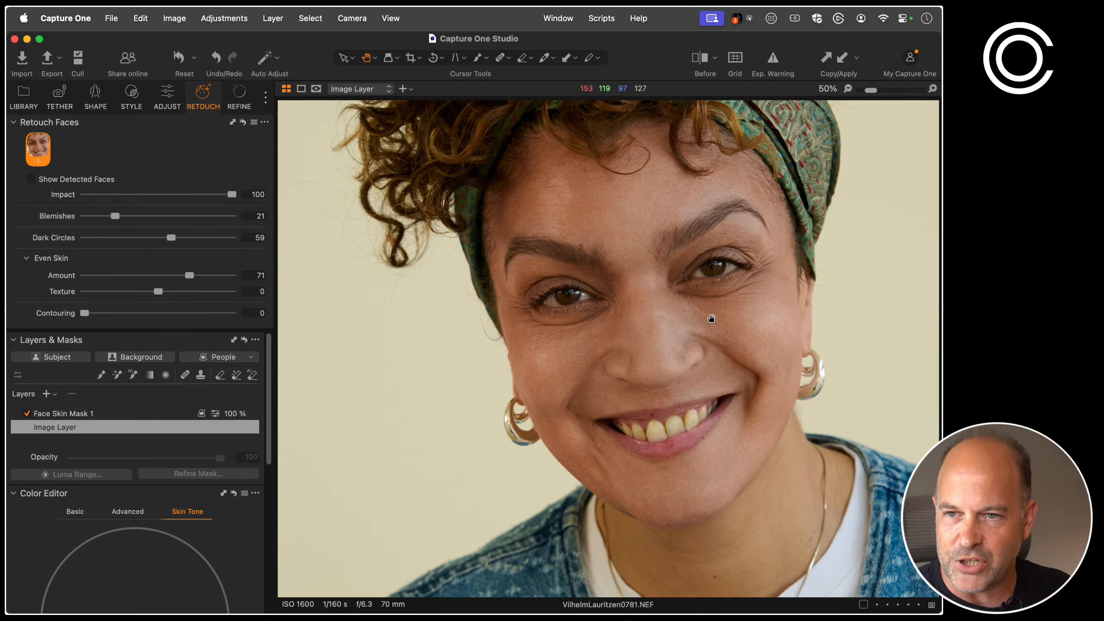
key("y")
key("y")
key("y")
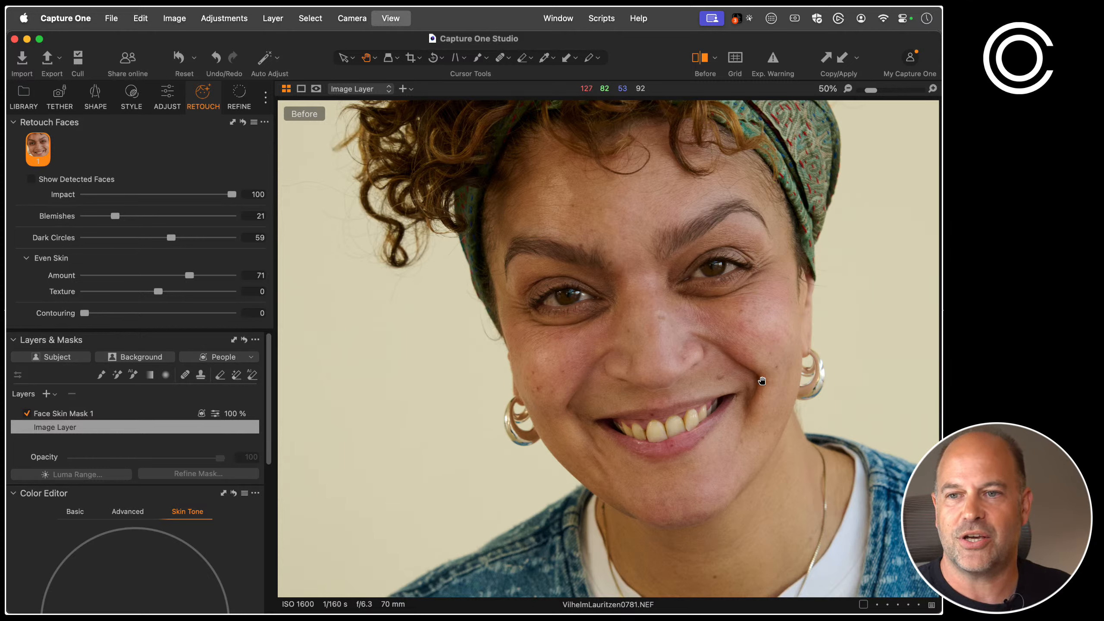
key("y")
key("y")
key("y")
key("y")
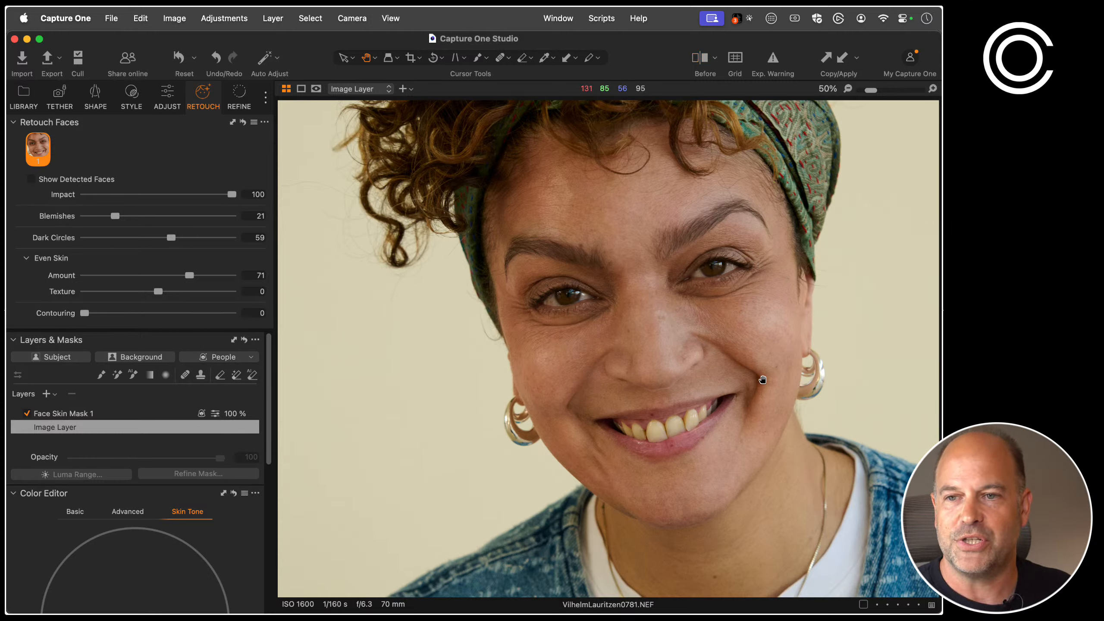
key("y")
key("y")
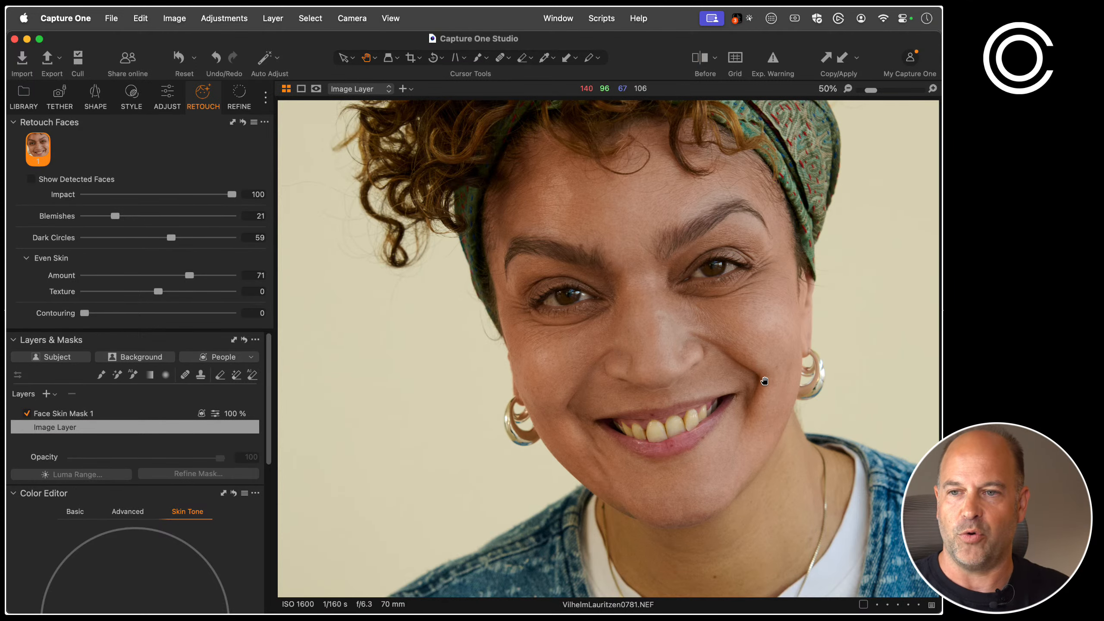
left_click_drag(723, 326, 651, 316)
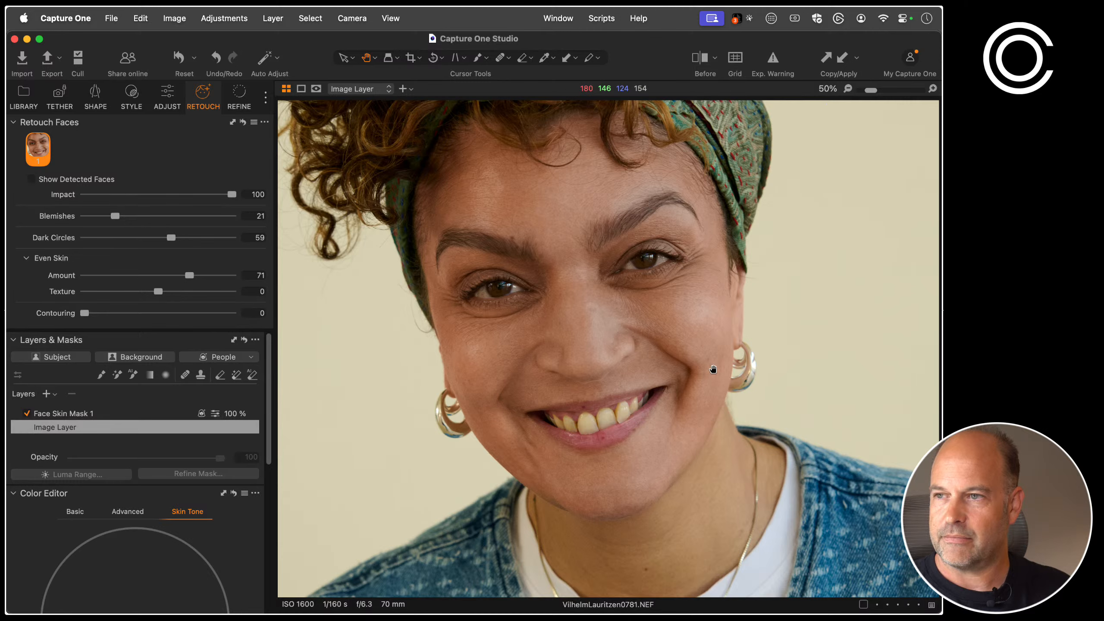
key("super+alt+n")
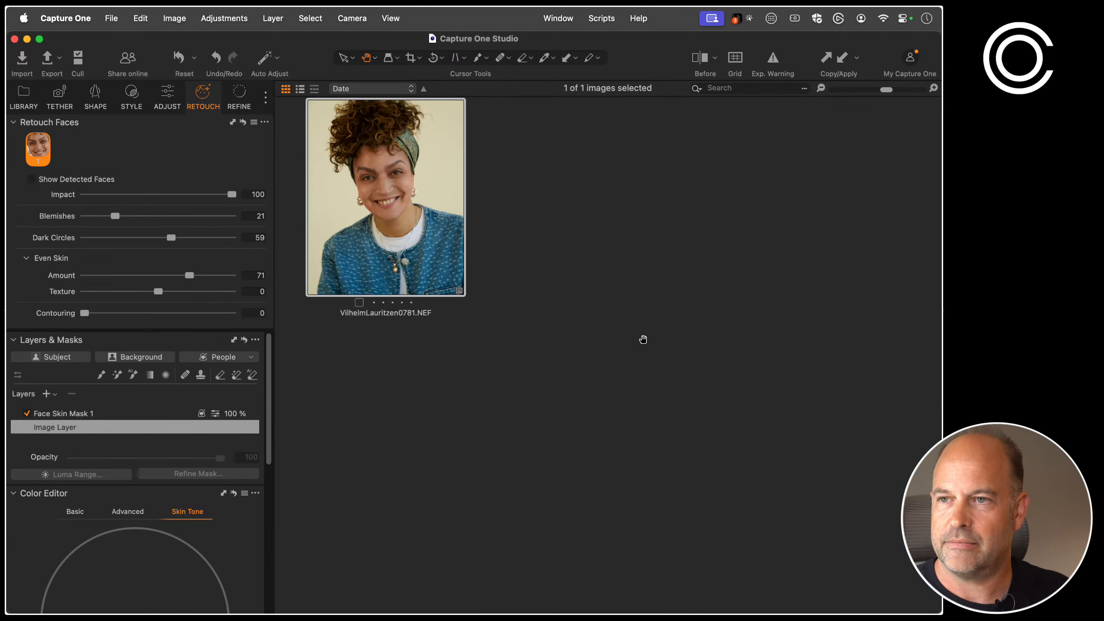
key("super+alt+n")
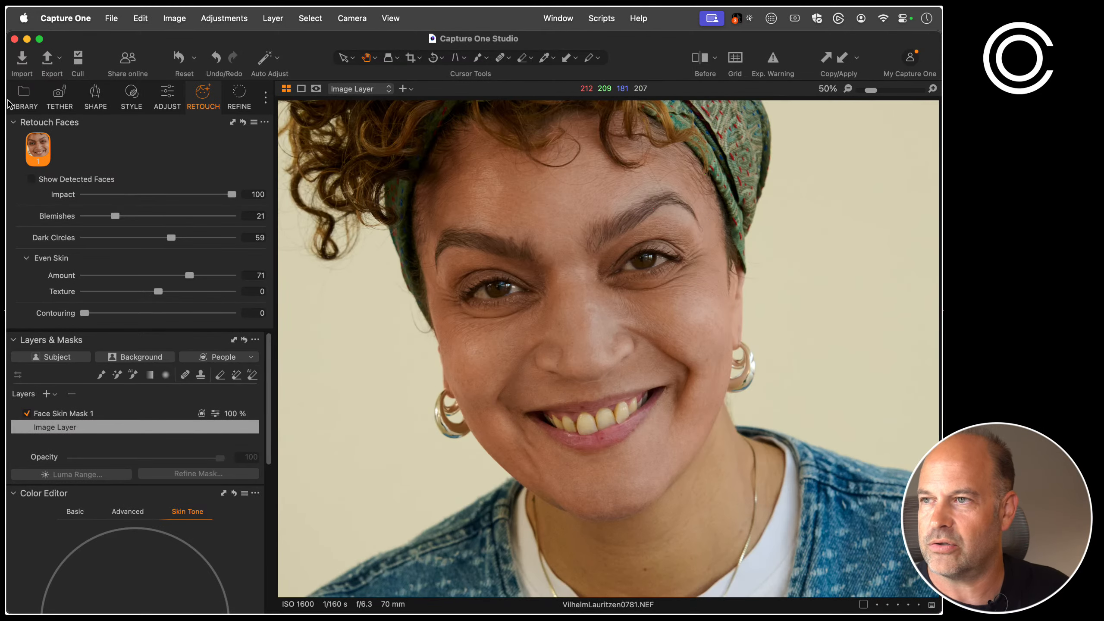
Open VilhelmLauritzen0714.NEF from the Groups collection under 16.6 Launch and bring up its Retouch Faces controls
left_click(24, 97)
left_click(104, 445)
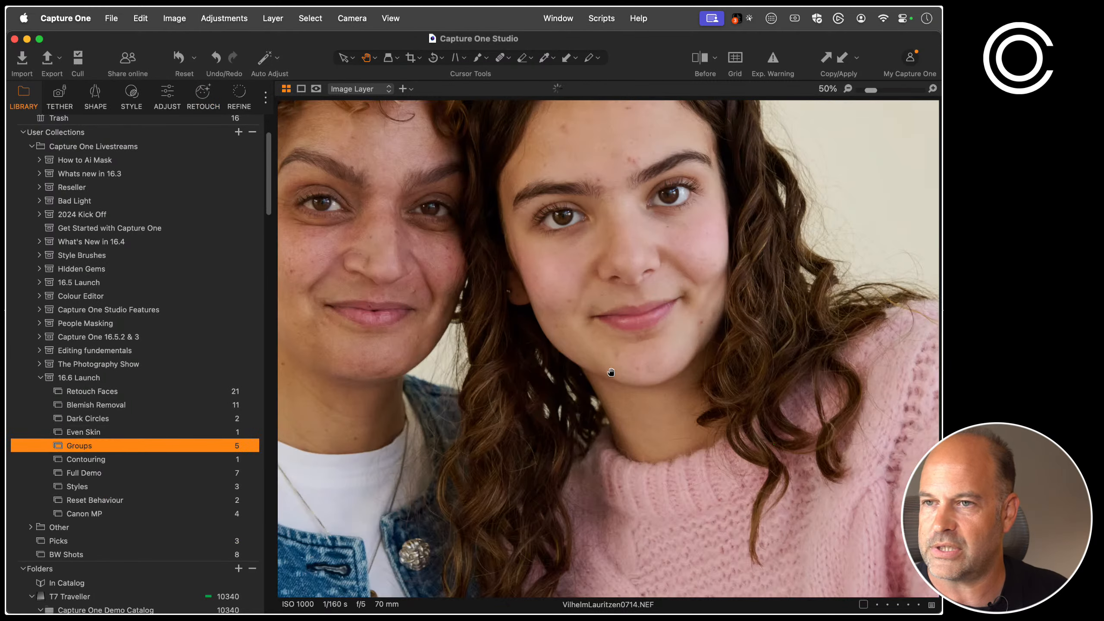
key("super+alt+n")
double_click(372, 230)
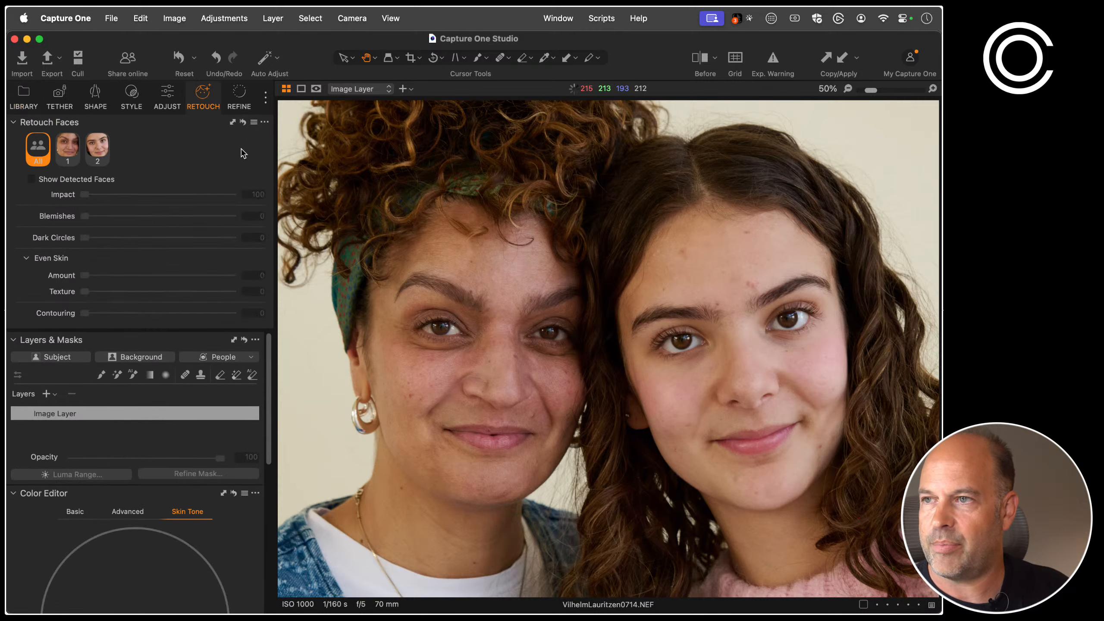
left_click(203, 97)
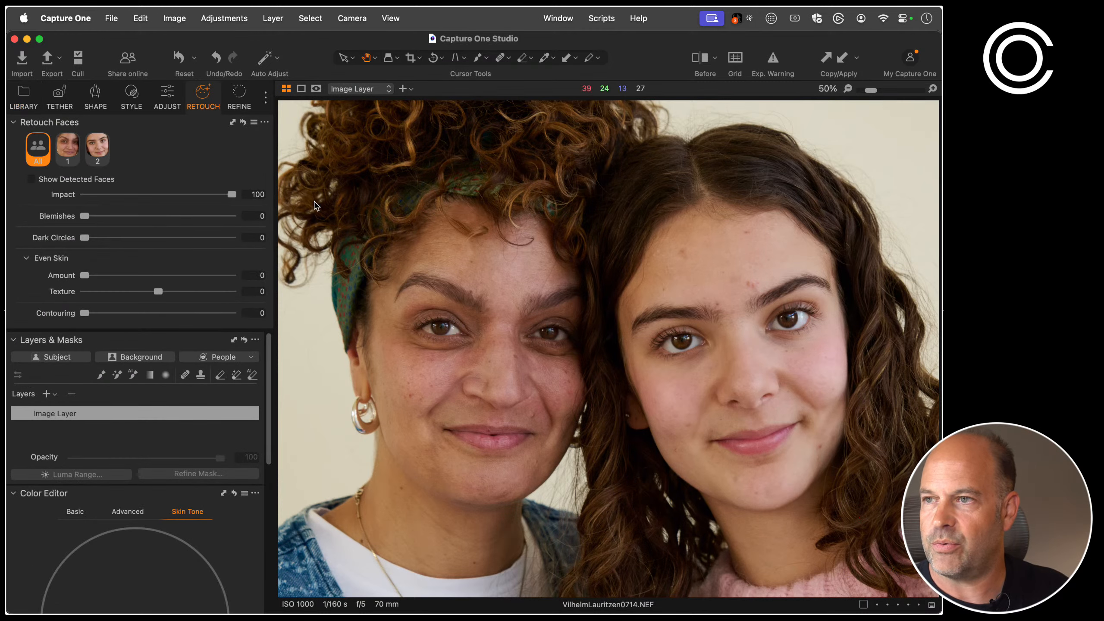
Set Blemishes to 9 for all faces in the photo and the Even Skin Amount to 71 for face 1 only
double_click(738, 318)
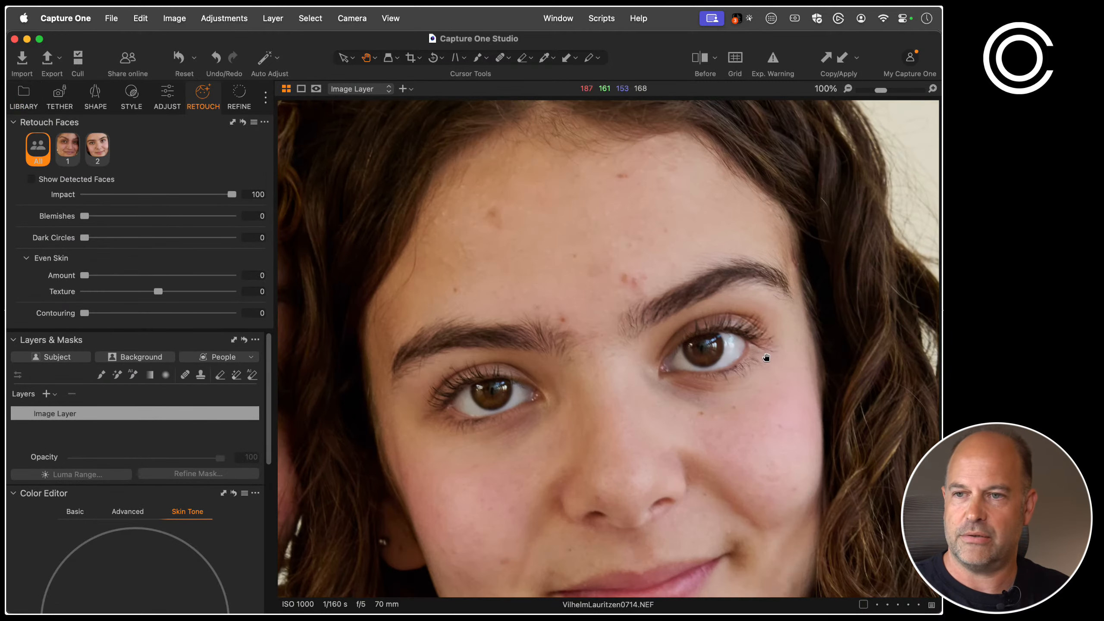
double_click(780, 370)
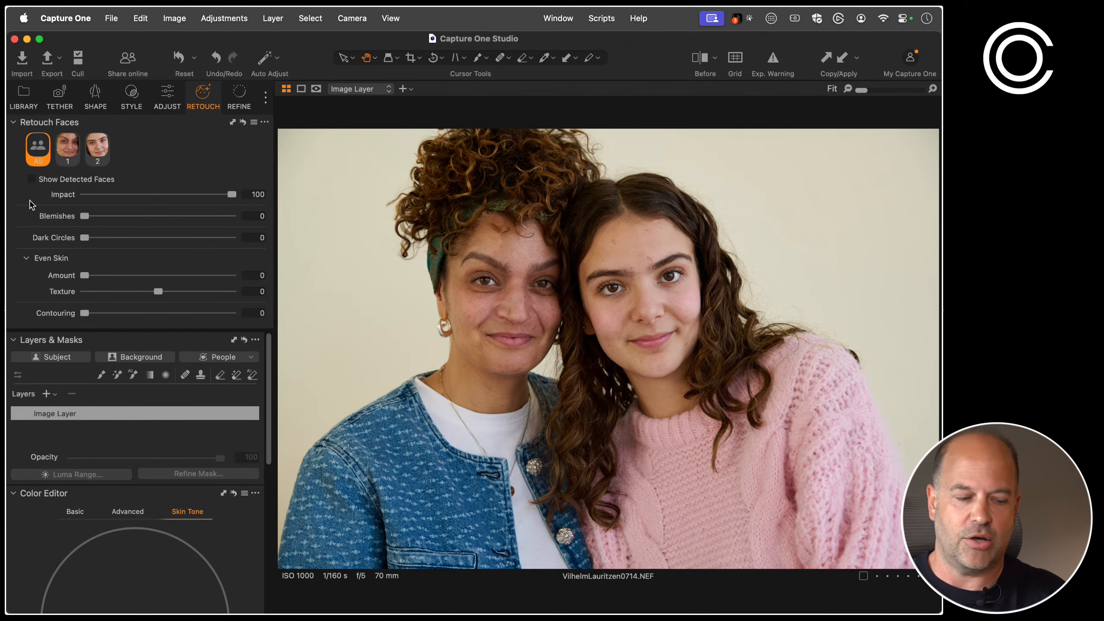
key("period")
left_click_drag(680, 394, 636, 395)
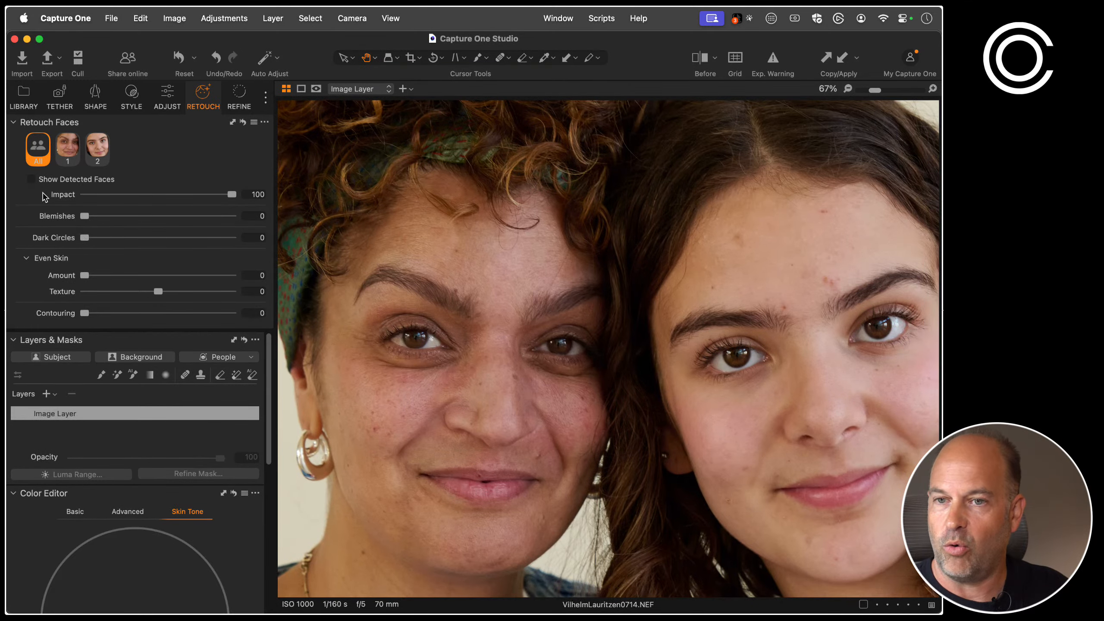
left_click_drag(84, 217, 98, 217)
left_click(67, 154)
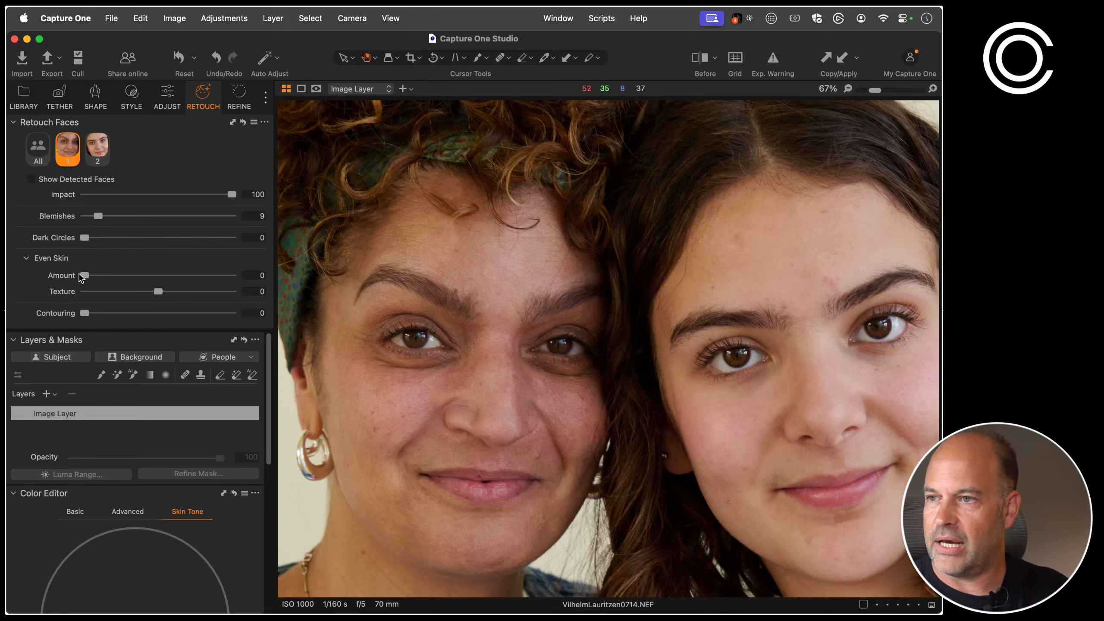
left_click_drag(85, 275, 190, 278)
For face 2, set Blemishes to 39 and Contouring to 50
left_click(100, 153)
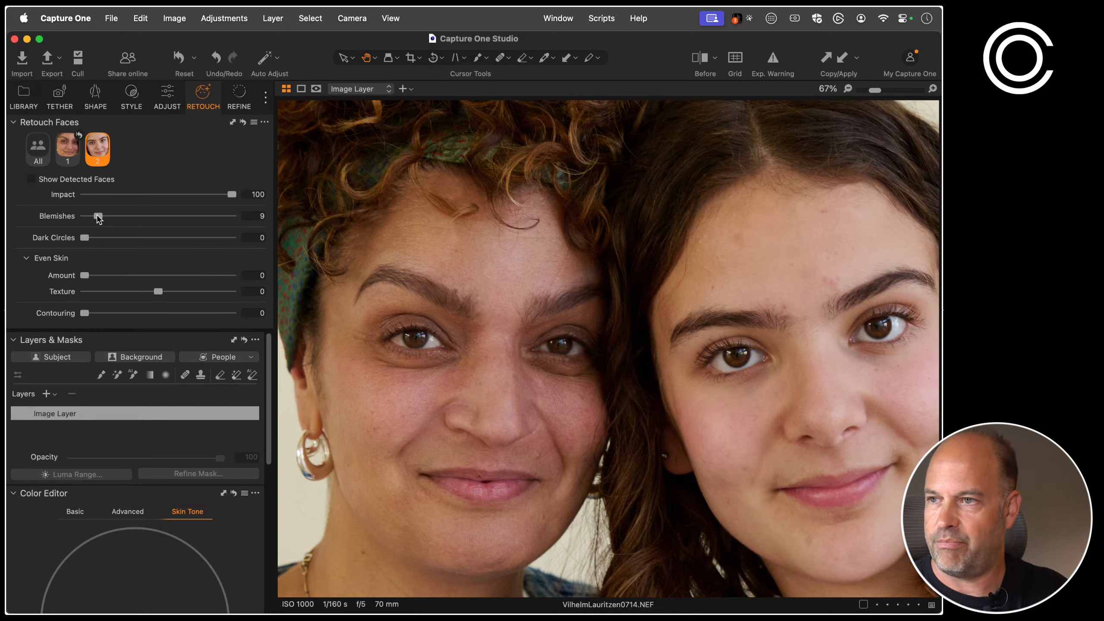
left_click_drag(98, 216, 143, 217)
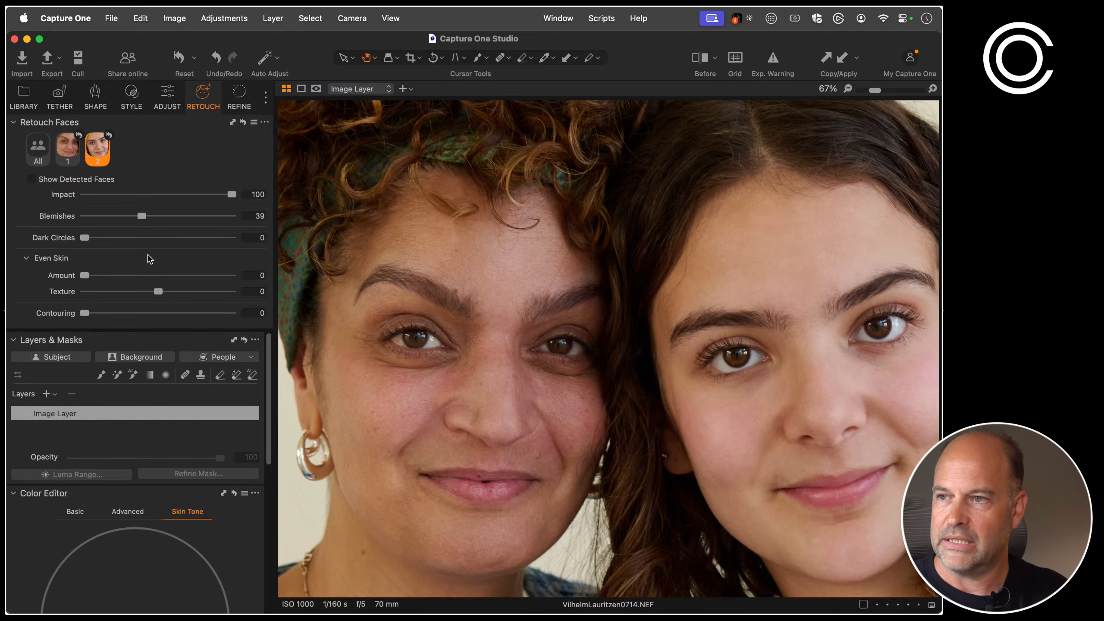
left_click_drag(454, 309, 437, 277)
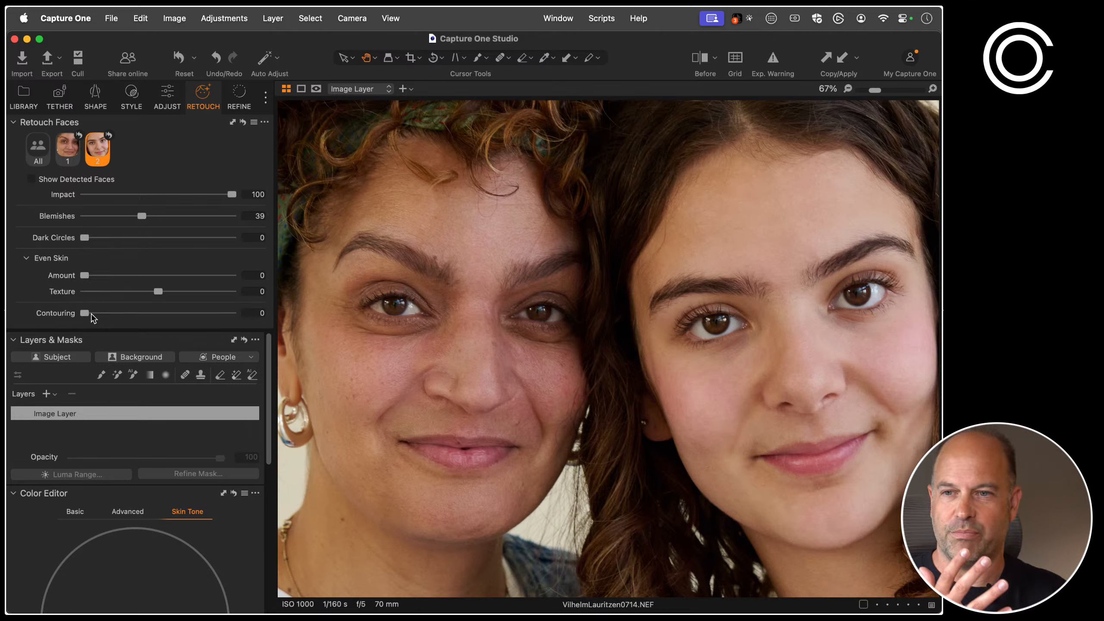
left_click_drag(88, 313, 158, 314)
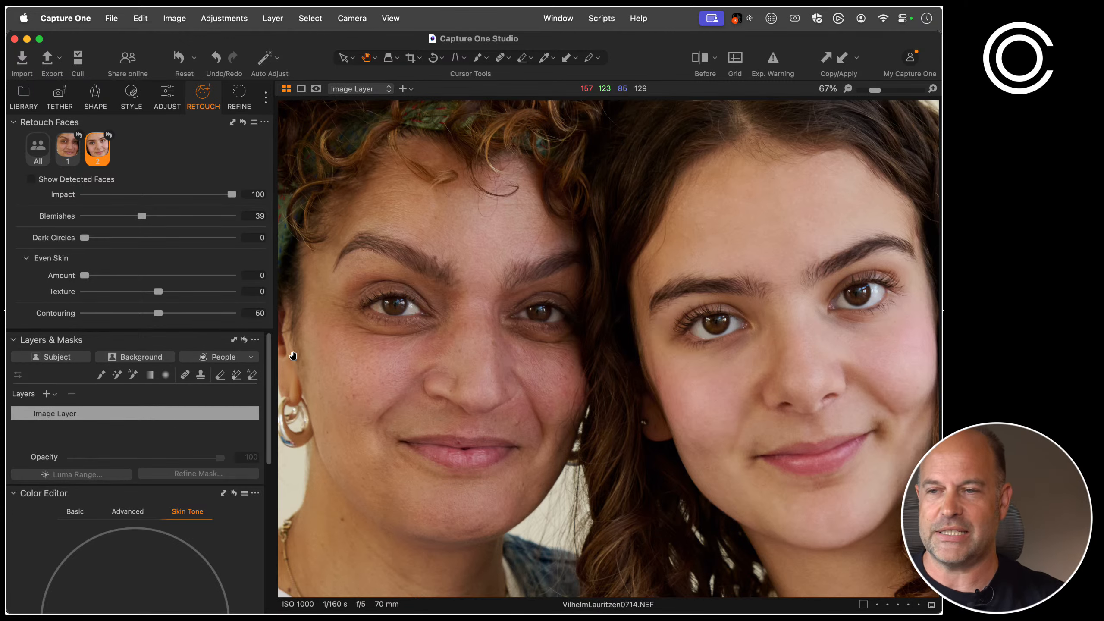
Show the detected faces on the whole photo and check the outlines for face 1, face 2 and all faces
double_click(641, 441)
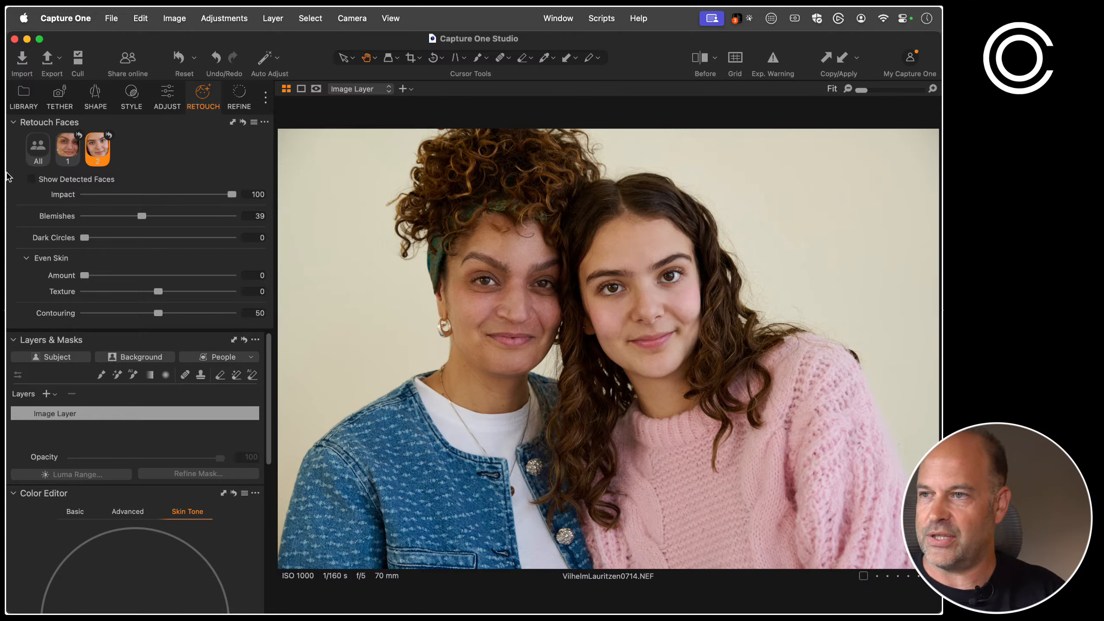
left_click(31, 179)
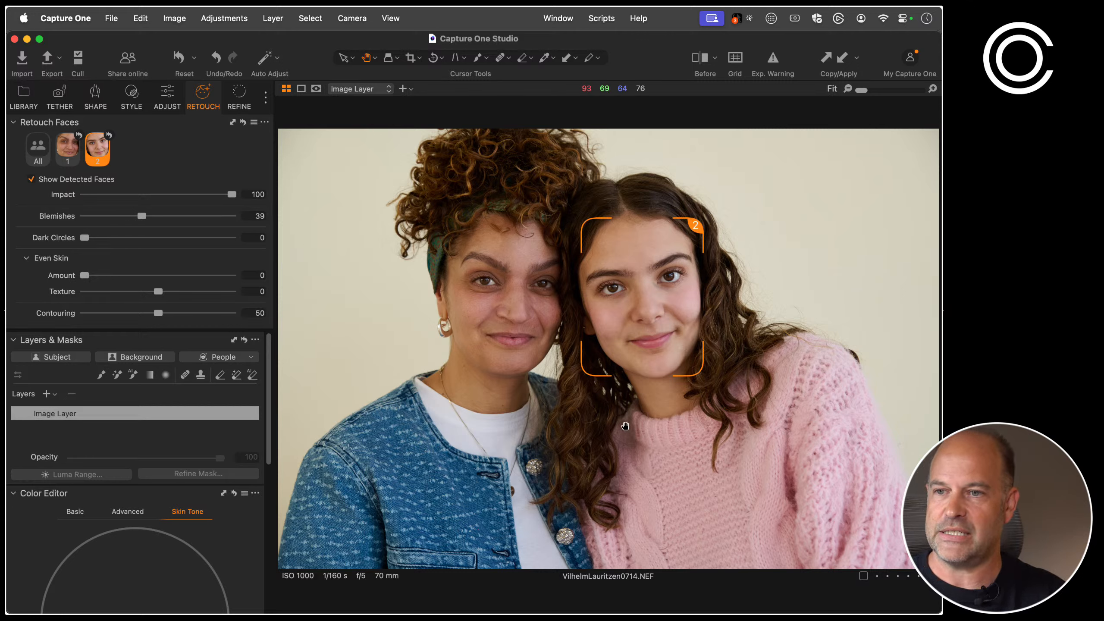
left_click(65, 154)
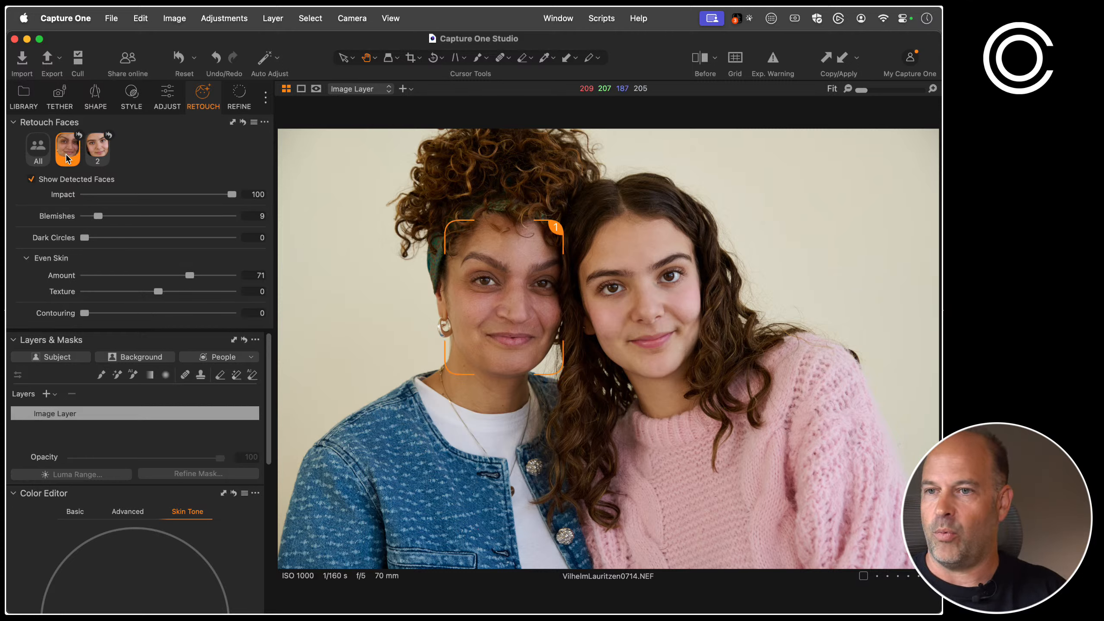
left_click(102, 153)
left_click(40, 155)
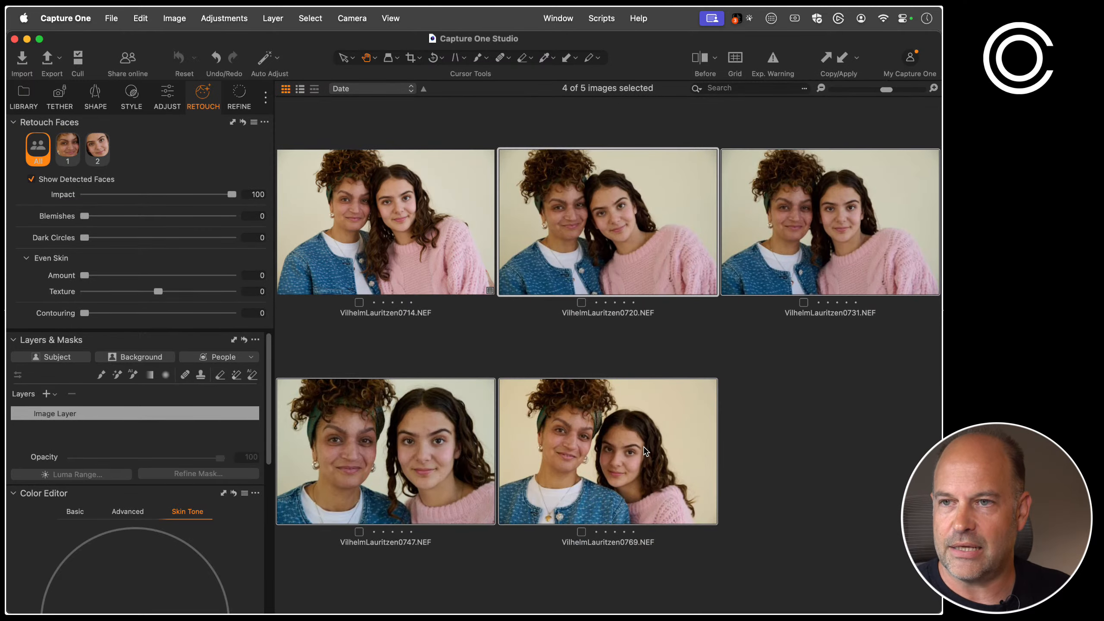
Hide the detected face outlines and apply the copied retouching to the four selected photos 0720, 0731, 0747 and 0769
key("g")
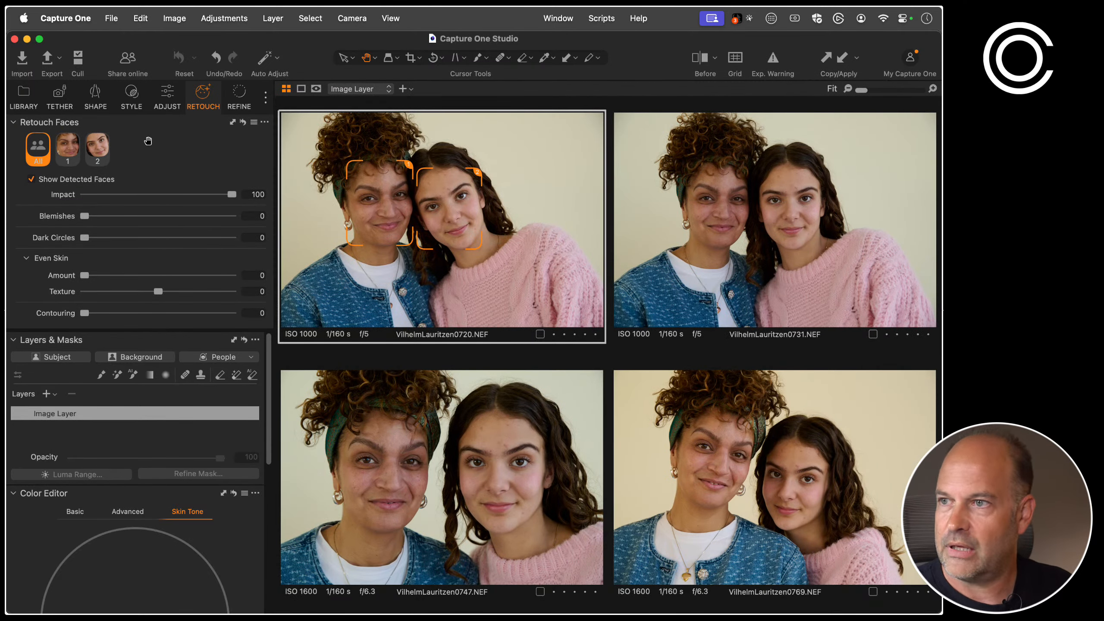
left_click(31, 179)
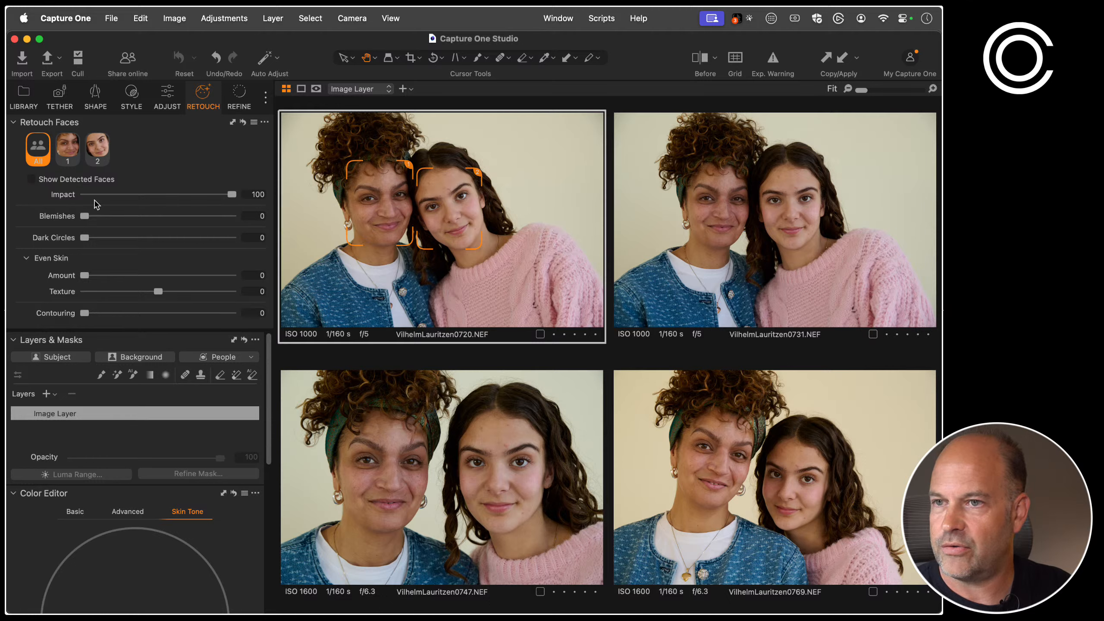
left_click(839, 63)
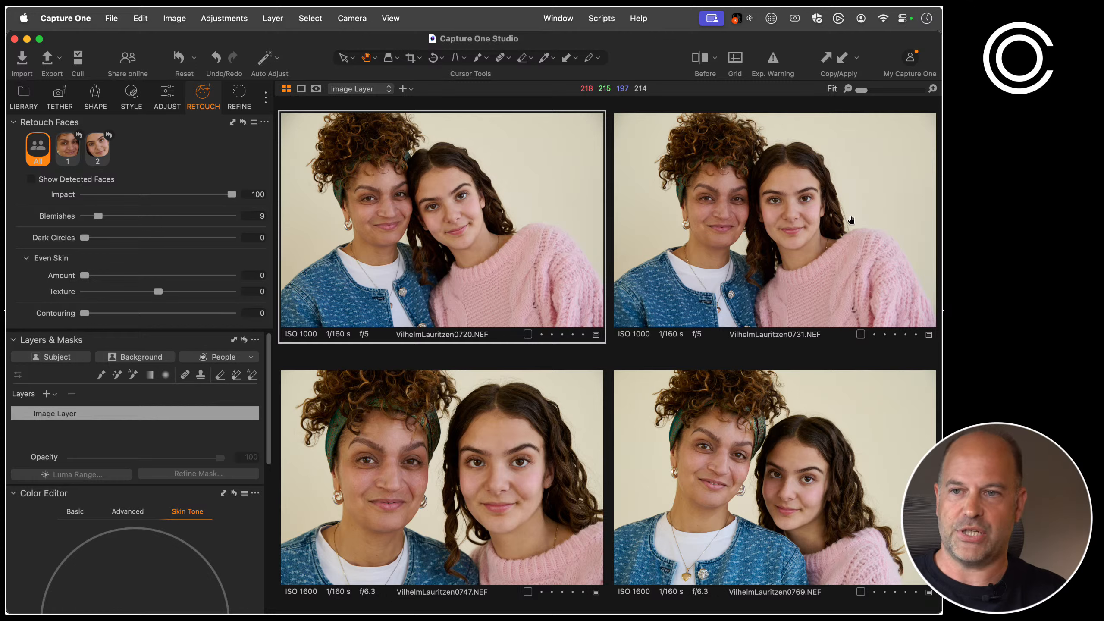
left_click_drag(500, 517, 478, 489)
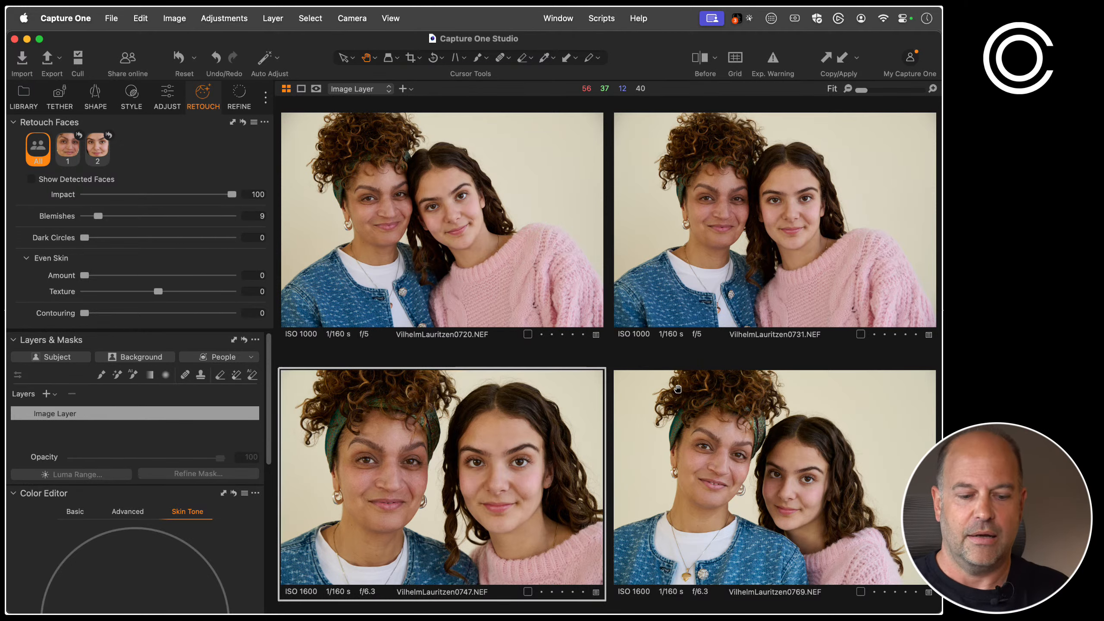
Open VilhelmLauritzen0769.NEF on its own and set Contouring to 42 for all of its faces
key("g")
double_click(693, 561)
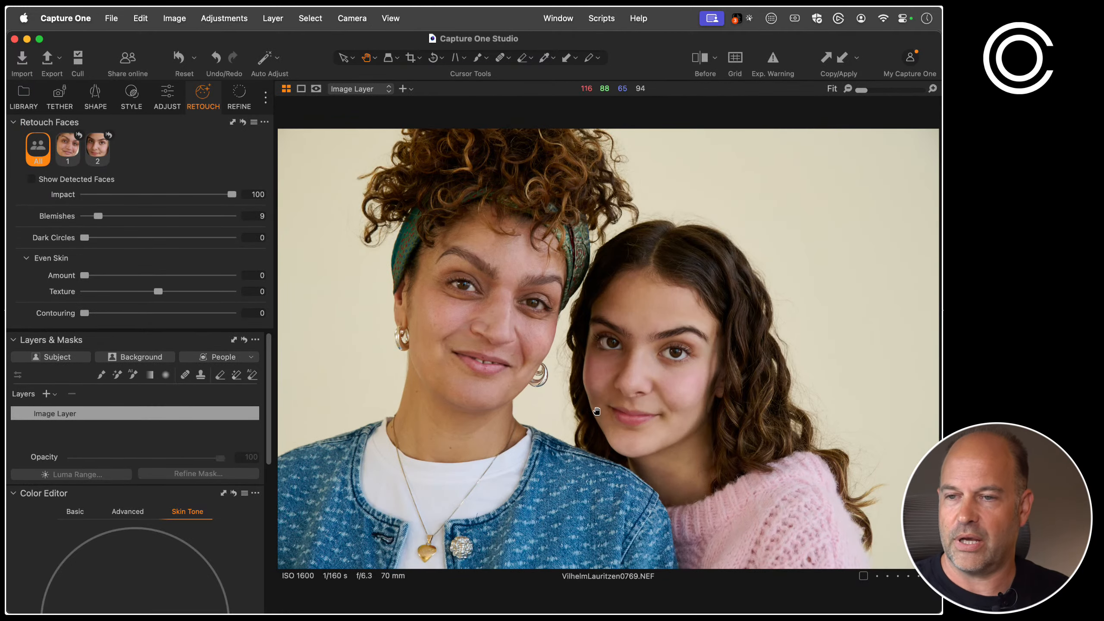
left_click(596, 411)
left_click_drag(601, 406, 666, 468)
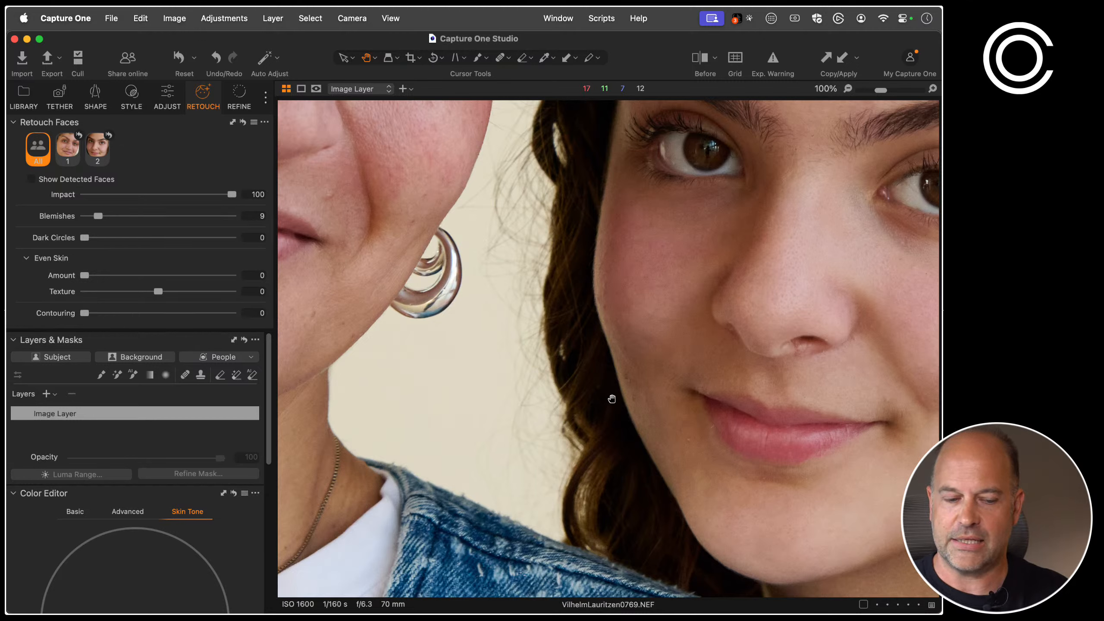
key("super+minus")
key("super+minus")
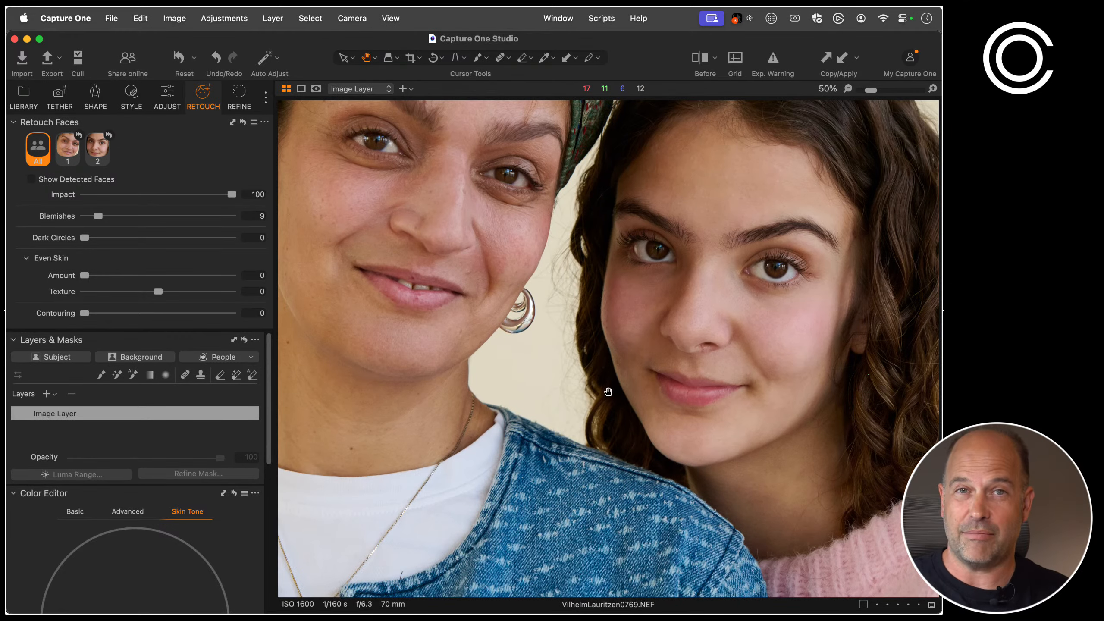
left_click_drag(610, 338, 658, 399)
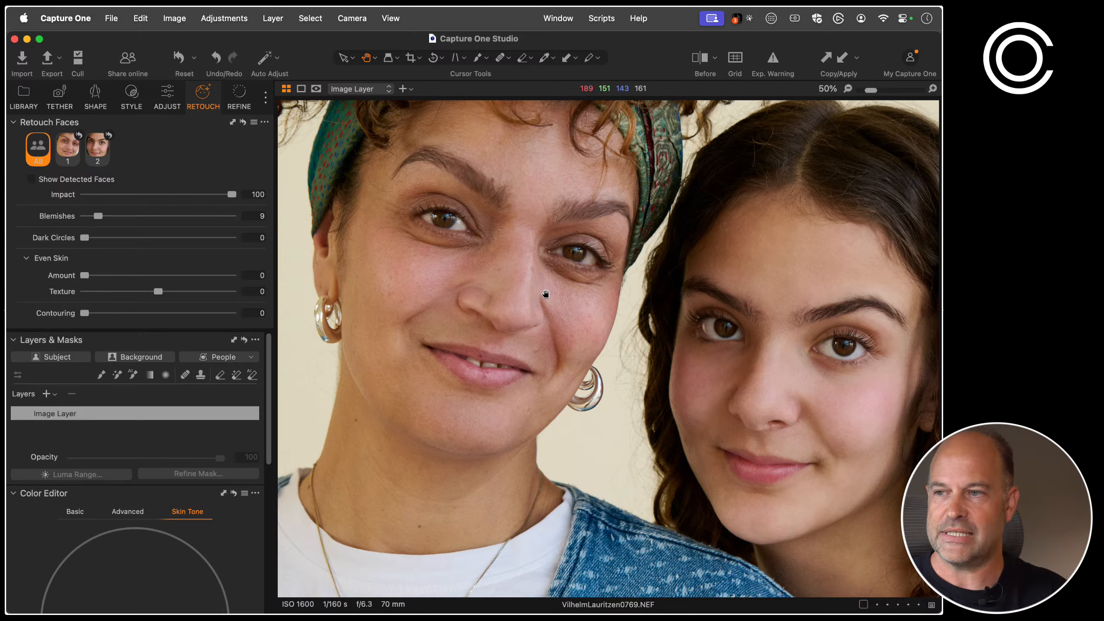
left_click_drag(82, 315, 147, 319)
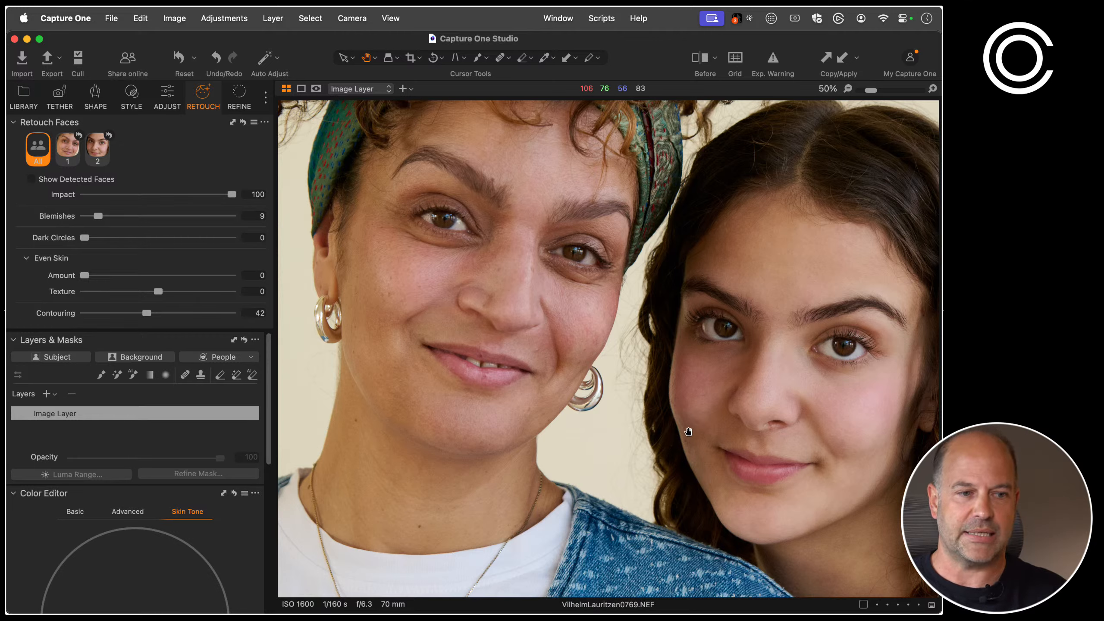
left_click(651, 438)
left_click(651, 436)
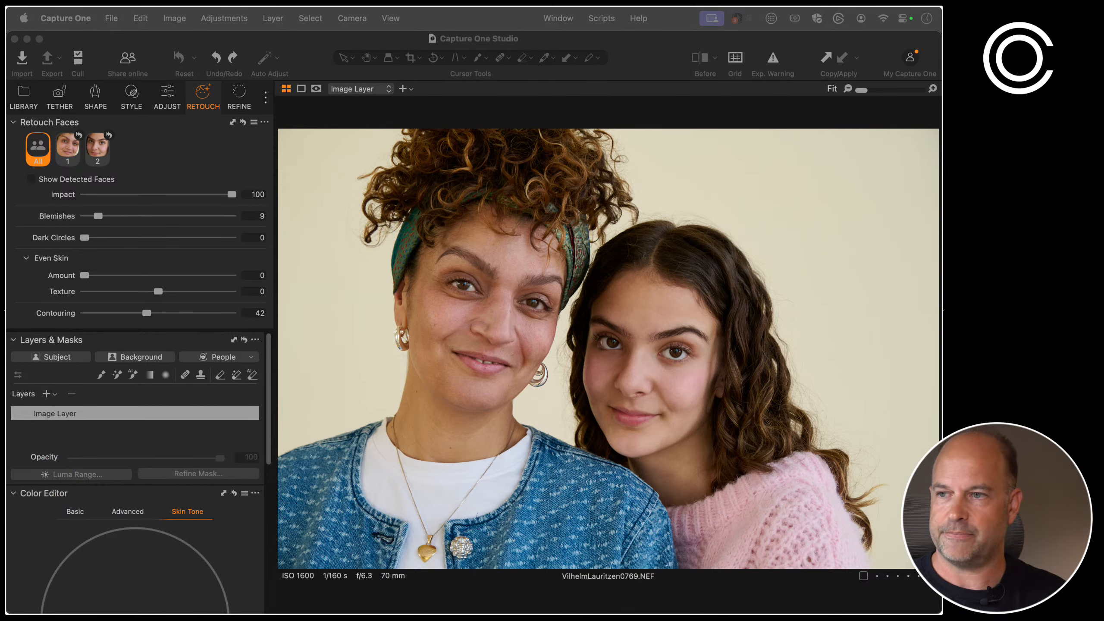
Reopen VilhelmLauritzen0714.NEF and set the retouching Impact to 79 for all faces and to 61 for face 1
left_click(438, 342)
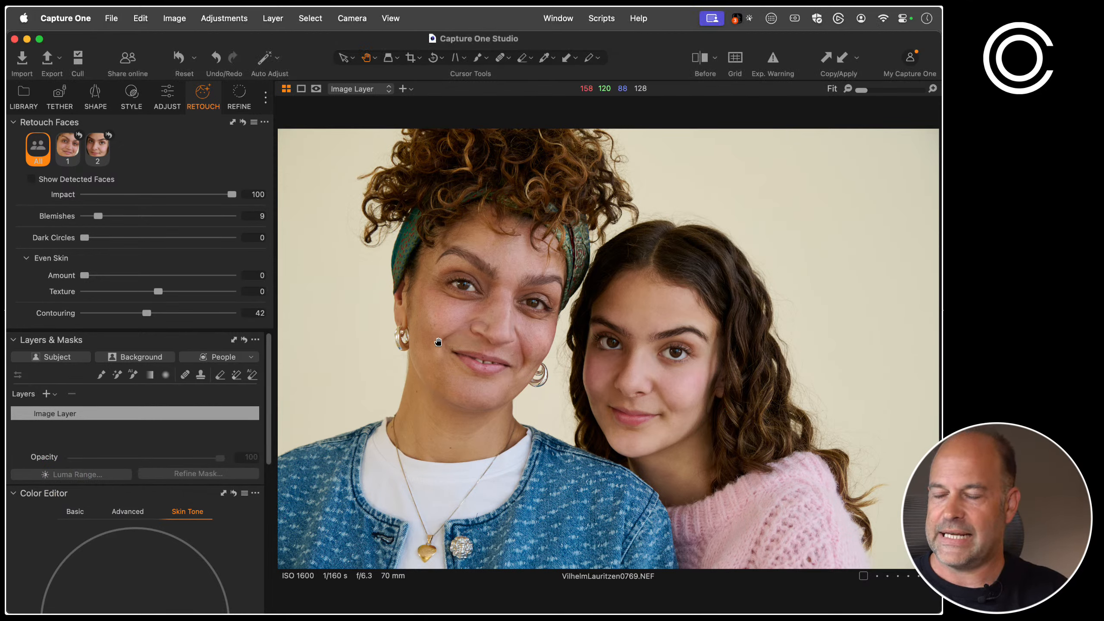
key("g")
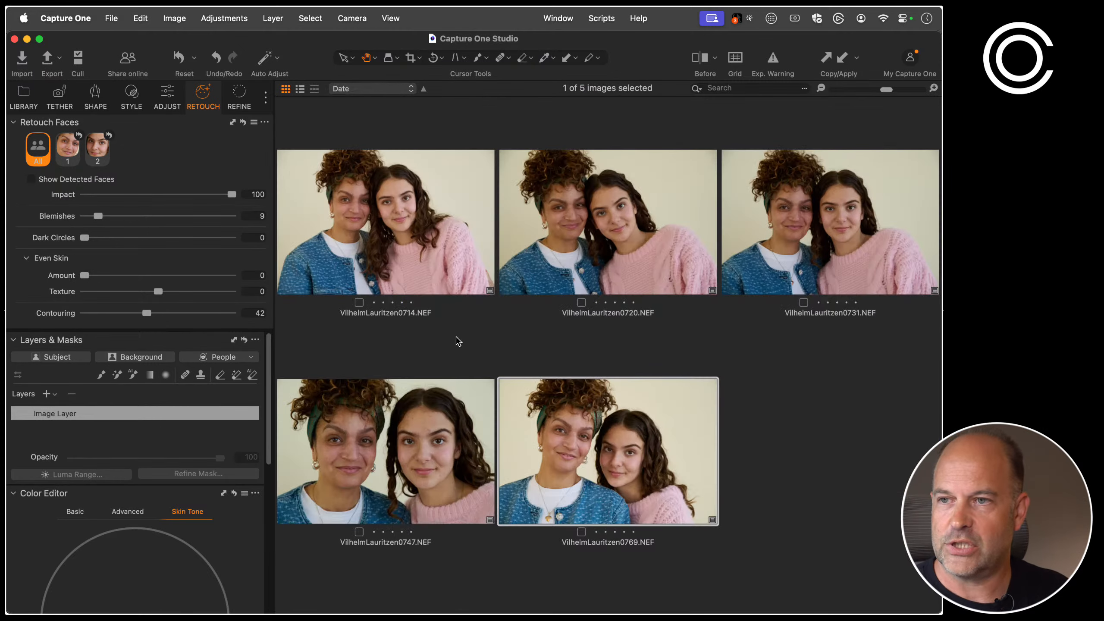
left_click(385, 229)
key("g")
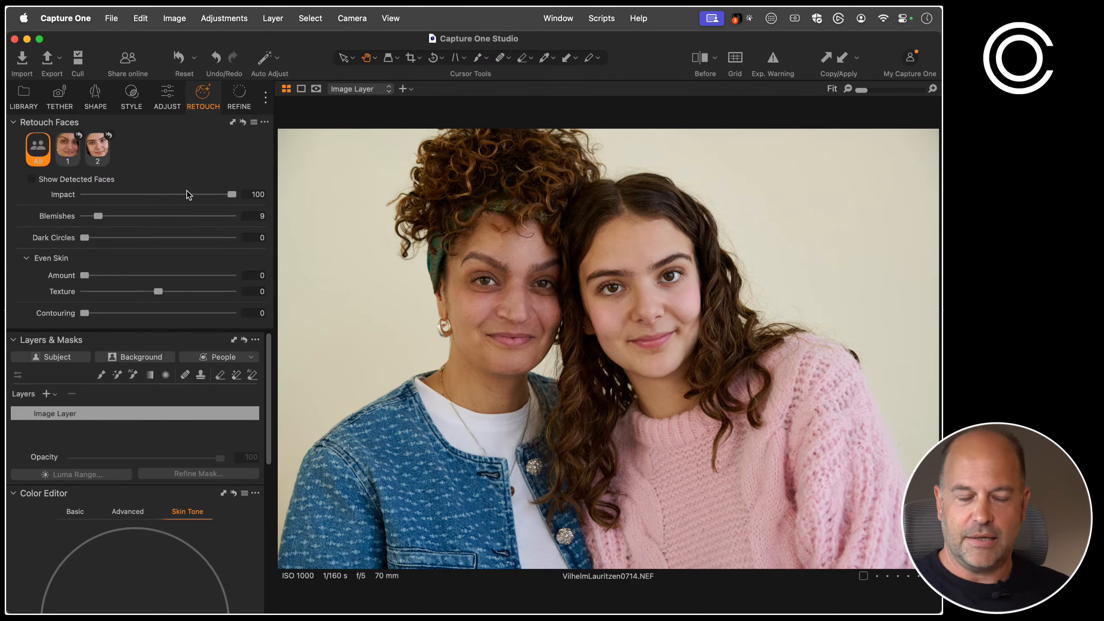
key("super+plus")
key("super+plus")
key("super+plus")
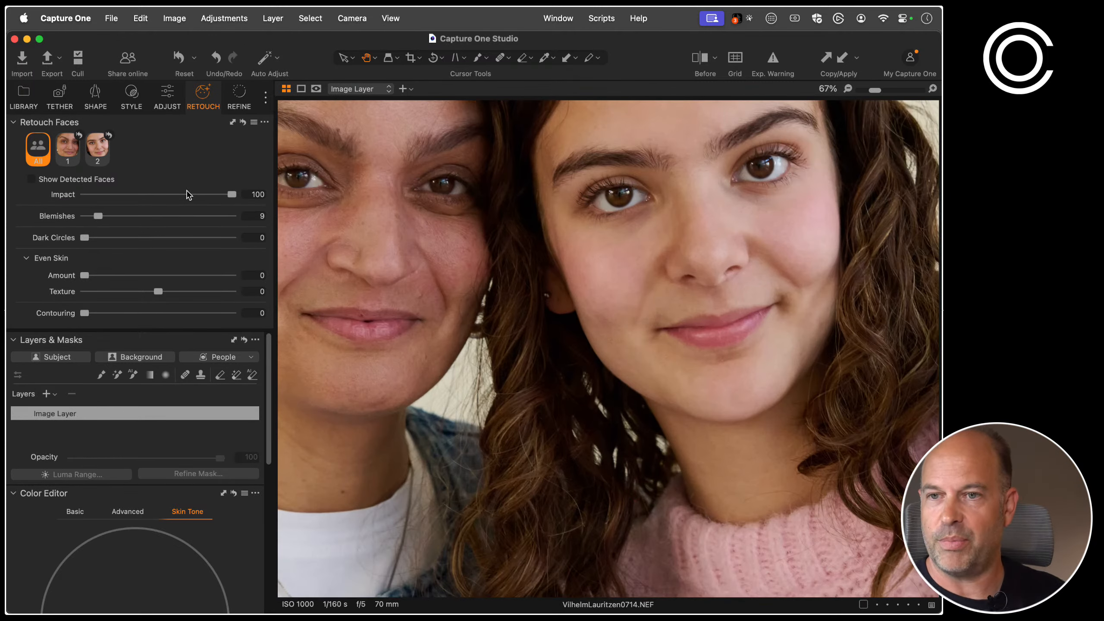
left_click_drag(450, 341, 540, 419)
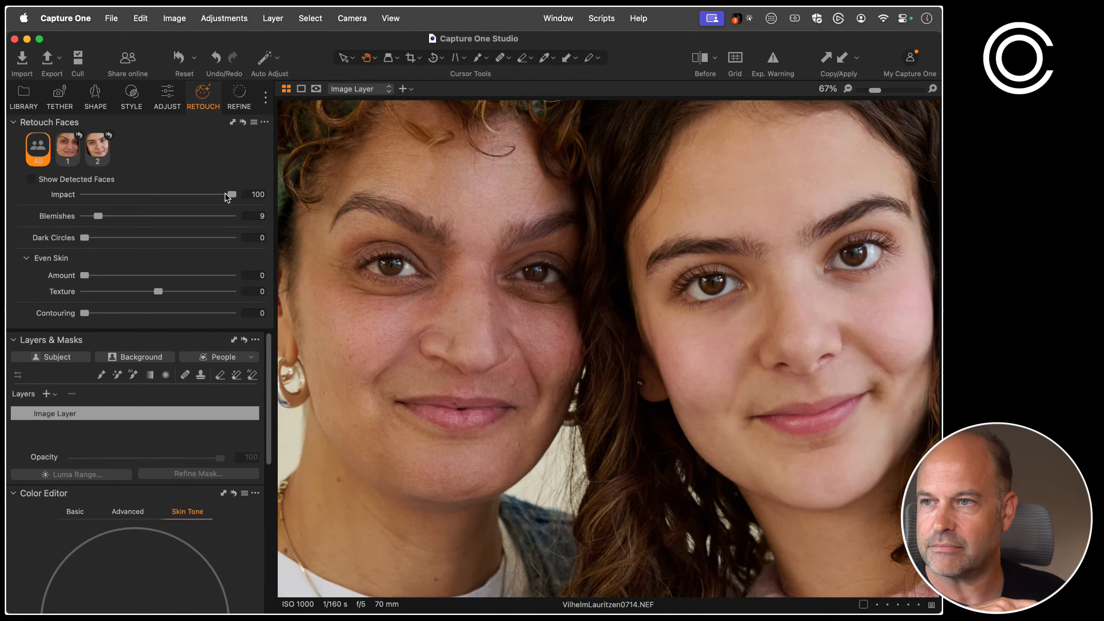
mouse_move(231, 197)
left_mouse_down()
mouse_move(27, 199)
mouse_move(263, 197)
mouse_move(185, 198)
mouse_move(202, 198)
left_mouse_up()
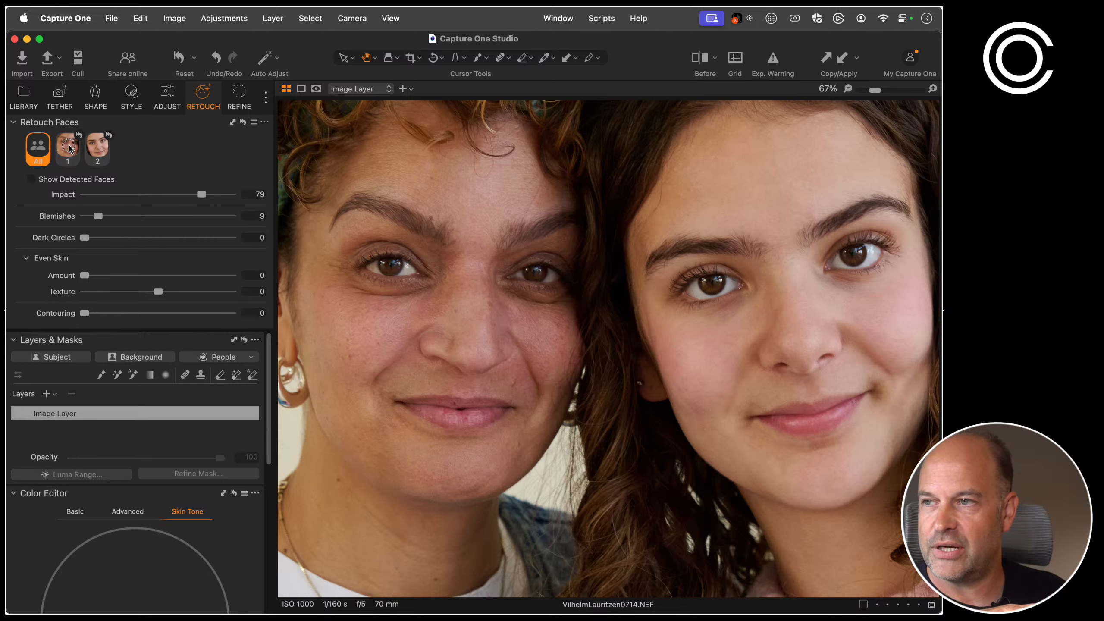
left_click(68, 148)
left_click_drag(201, 195, 175, 197)
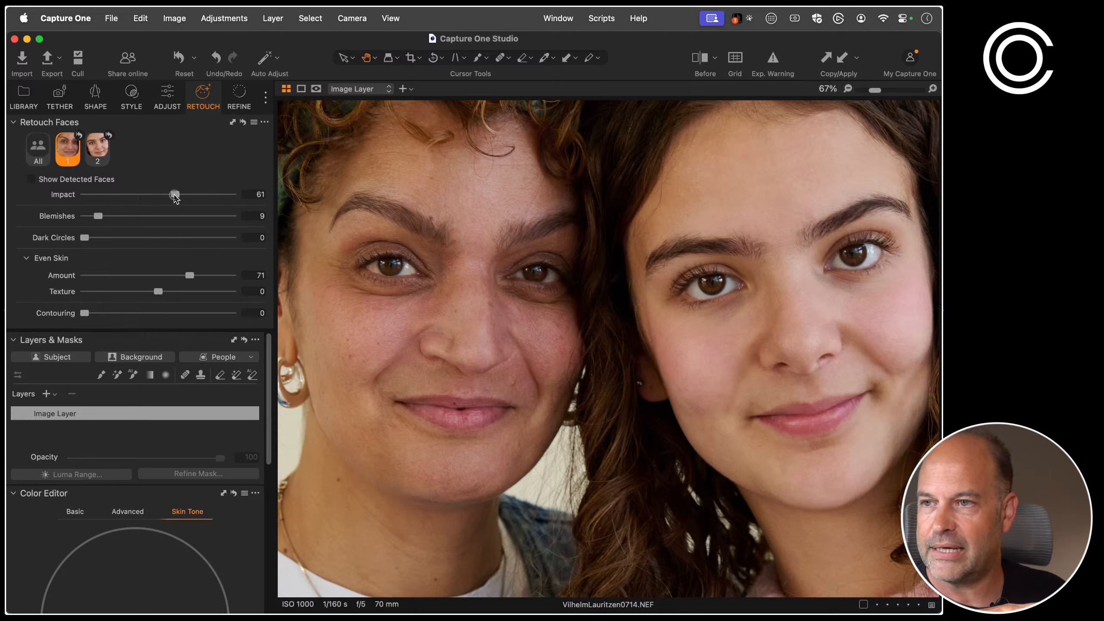
Set the retouching Impact to 60 for face 2 and compare the settings of face 1, face 2 and all faces
left_click(99, 150)
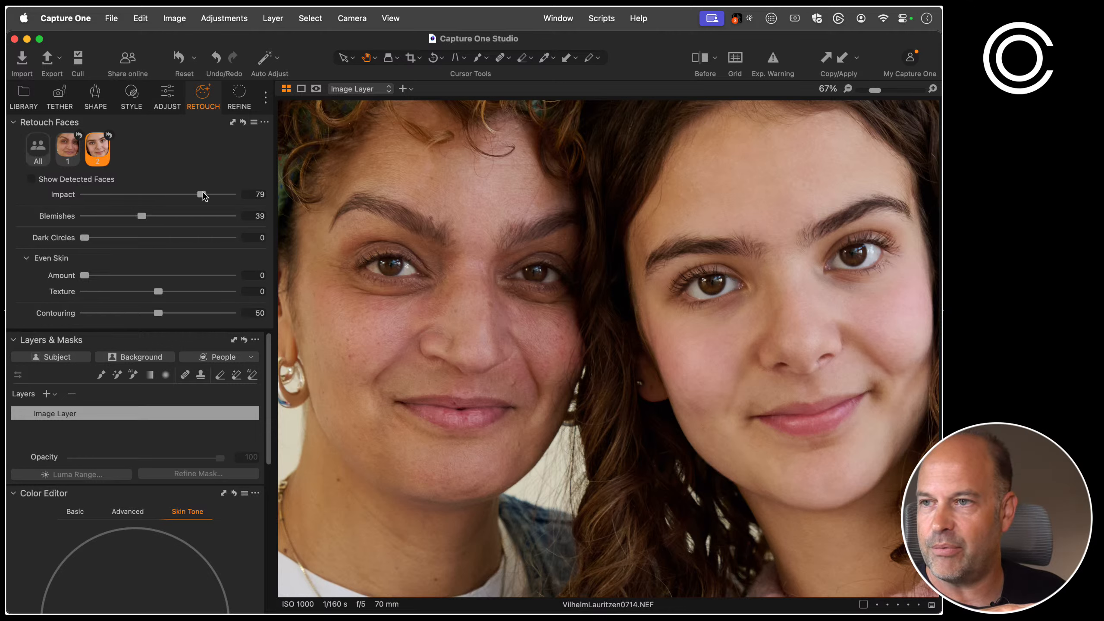
left_click(61, 150)
left_click(35, 150)
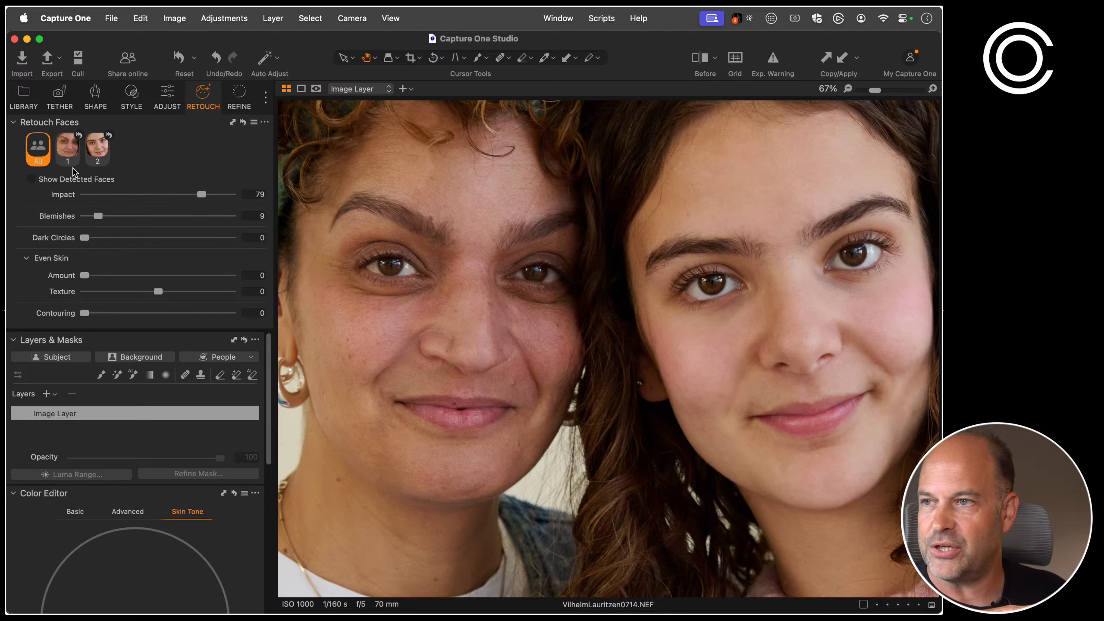
left_click(65, 152)
left_click(101, 152)
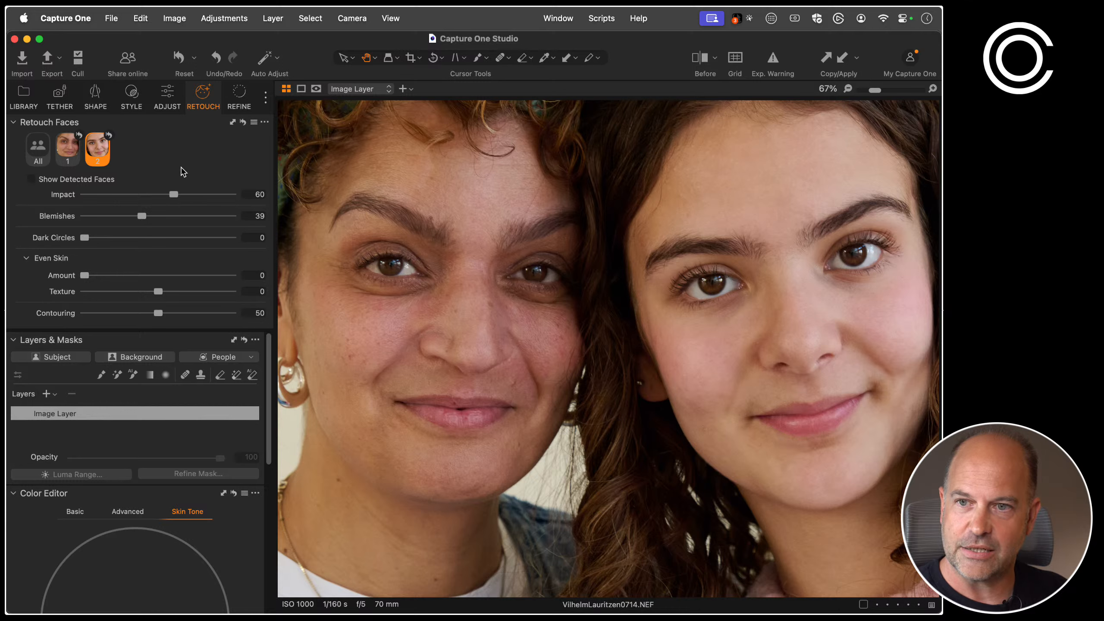
left_click(67, 155)
left_click(38, 148)
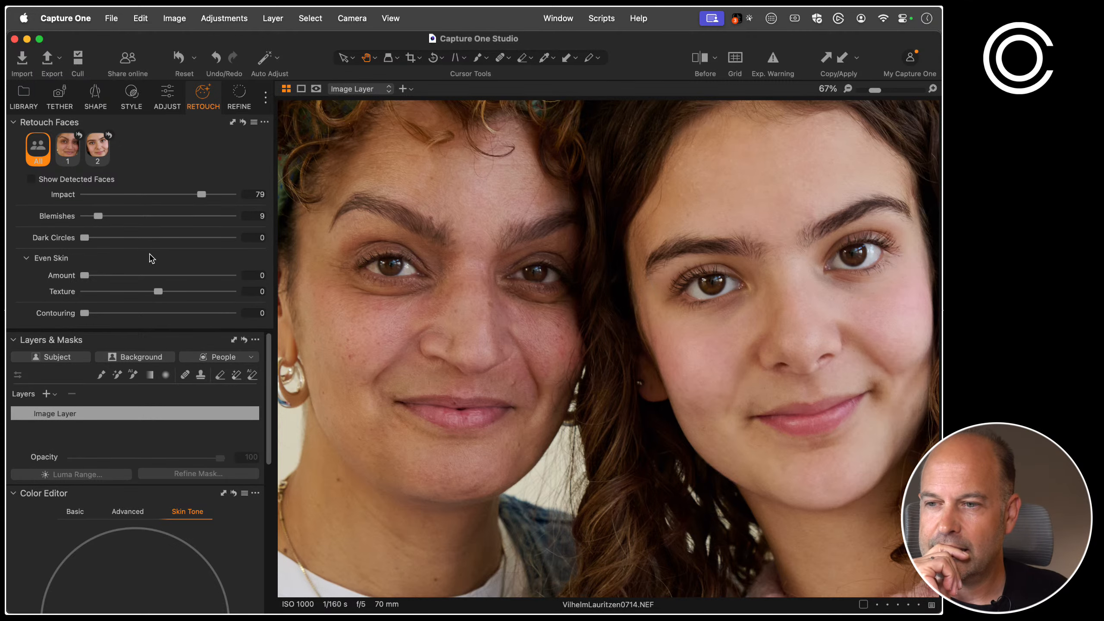
Open VilhelmLauritzen0781.NEF from the Even Skin collection and show its face retouching settings
key("super+0")
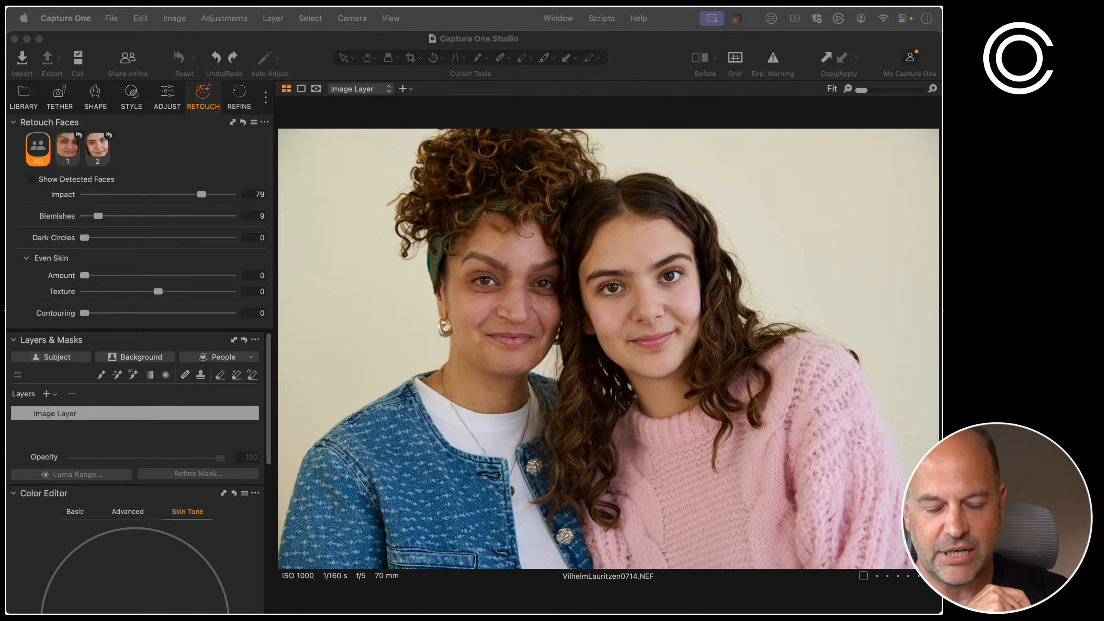
key("g")
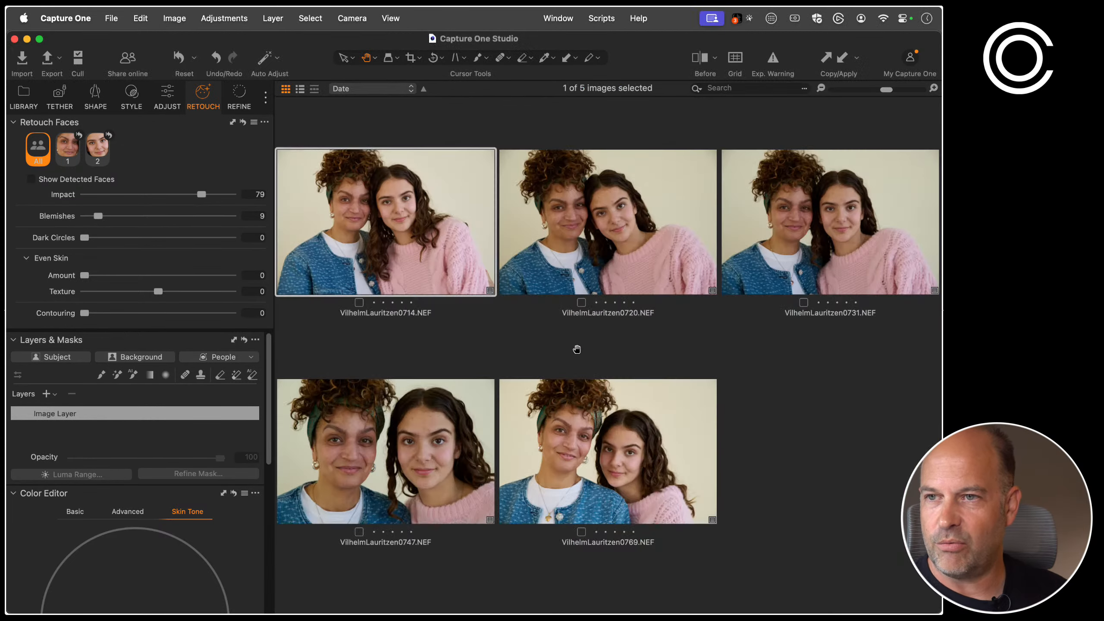
left_click(26, 87)
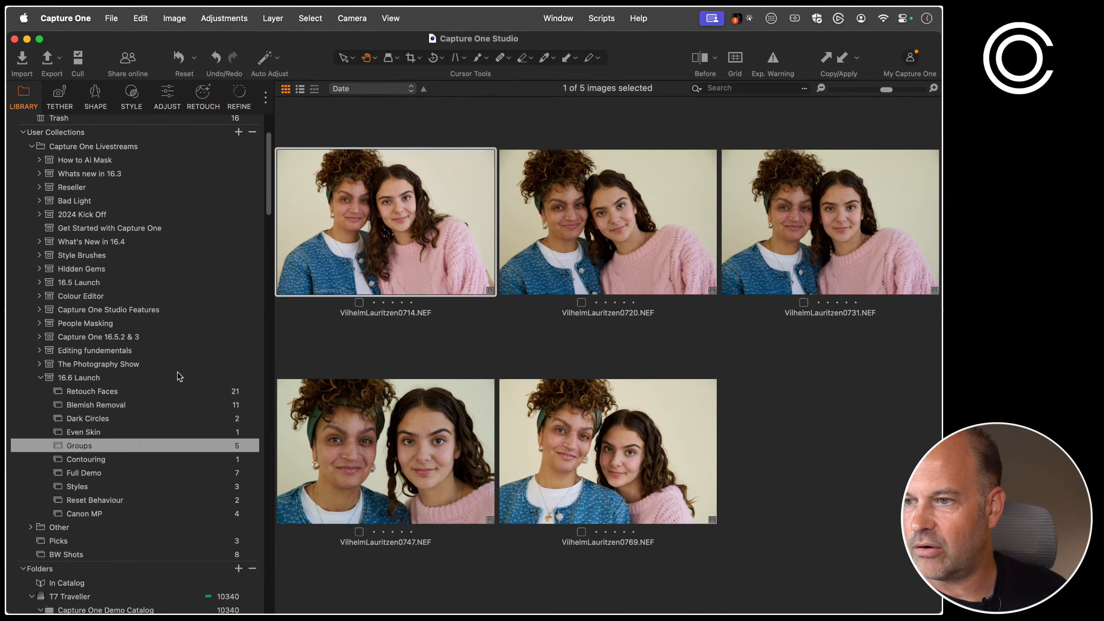
left_click(111, 433)
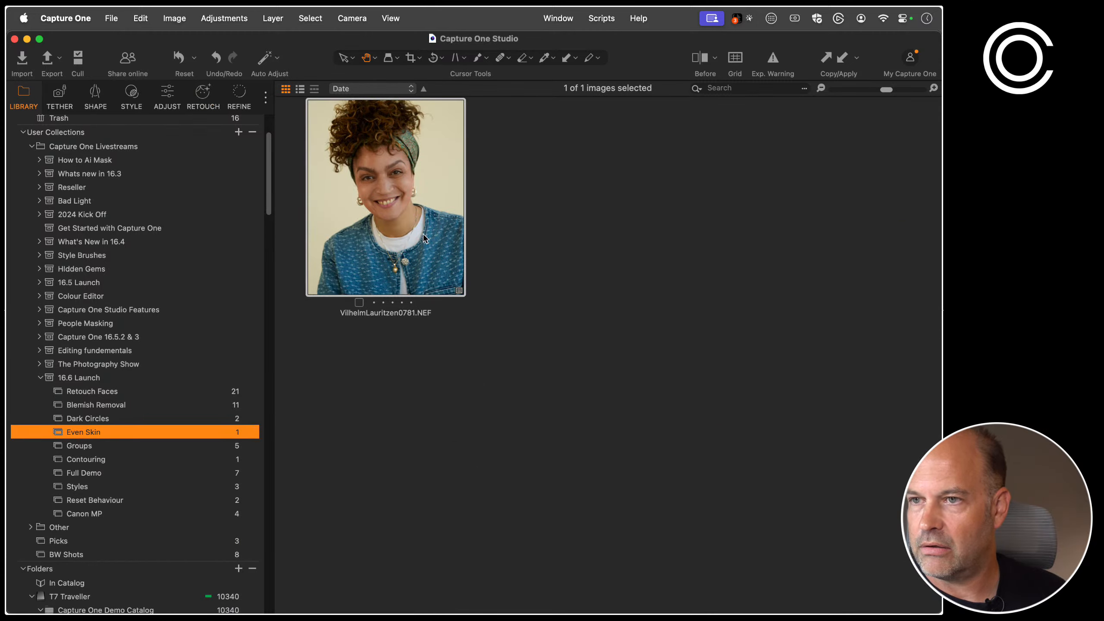
key("g")
left_click(203, 98)
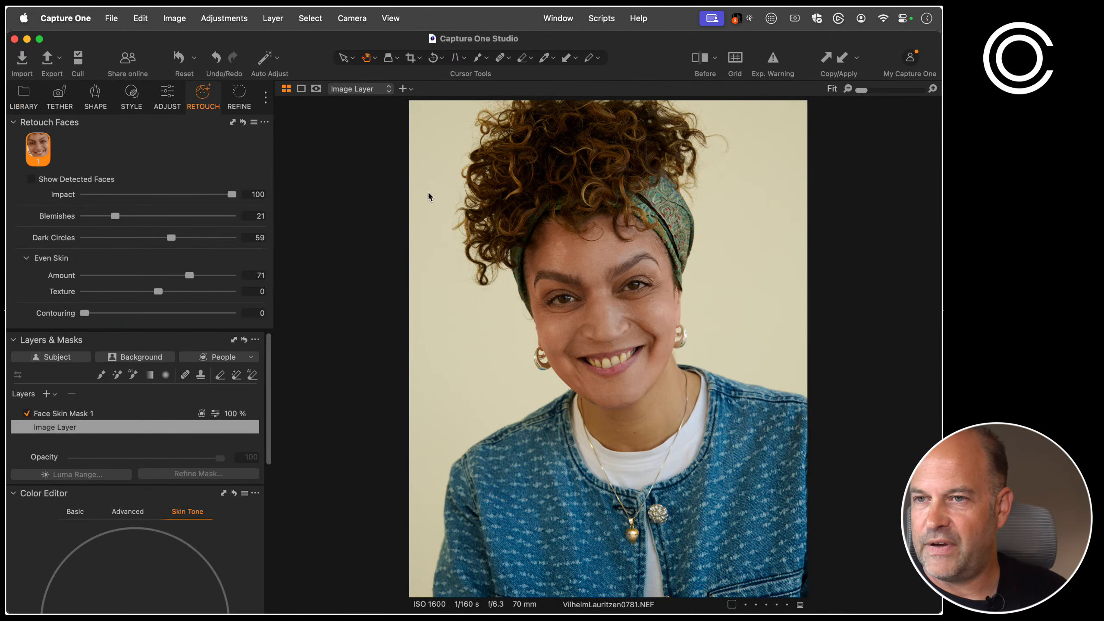
Set the Even Skin Amount to 0 while viewing the face at 100%
left_click(577, 313)
mouse_move(576, 313)
left_mouse_down()
mouse_move(567, 330)
mouse_move(521, 267)
left_mouse_up()
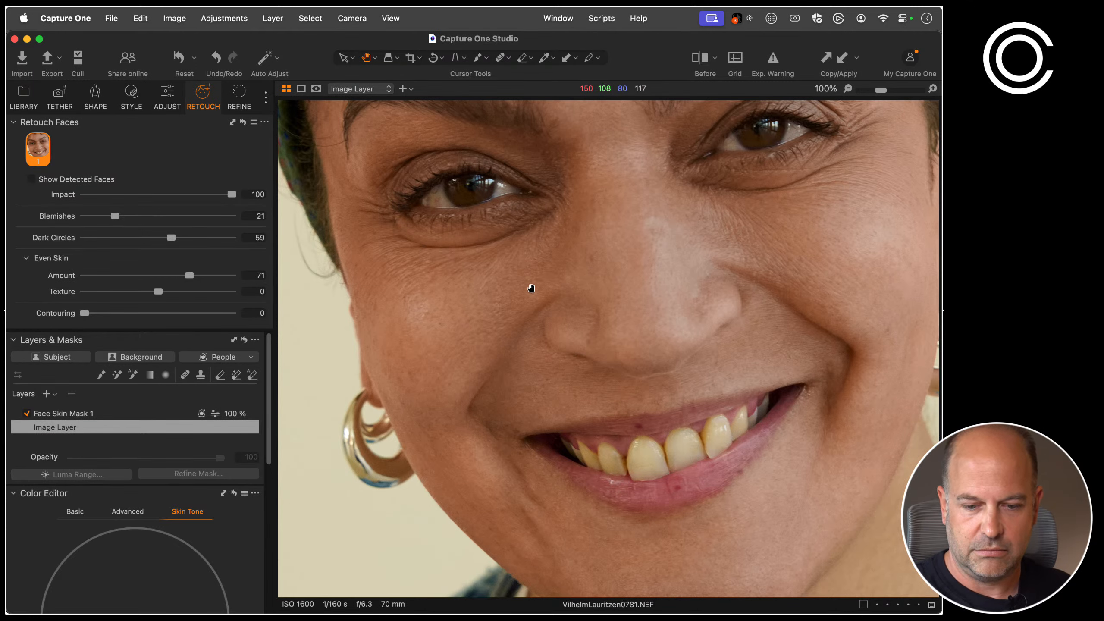
scroll(426, 337, "up", 3)
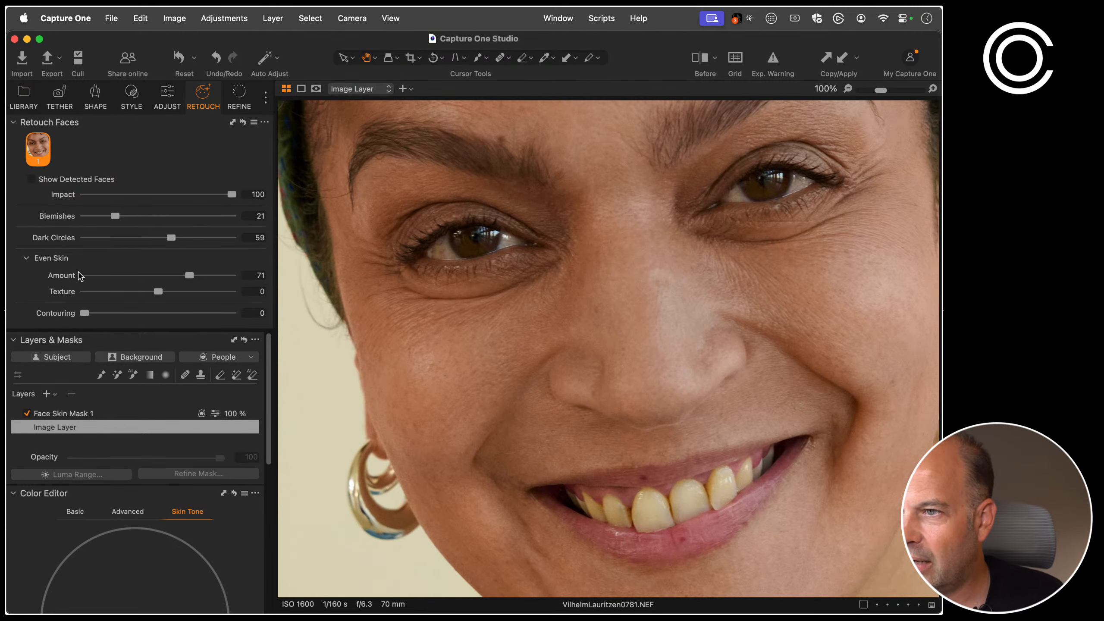
left_click_drag(190, 276, 61, 279)
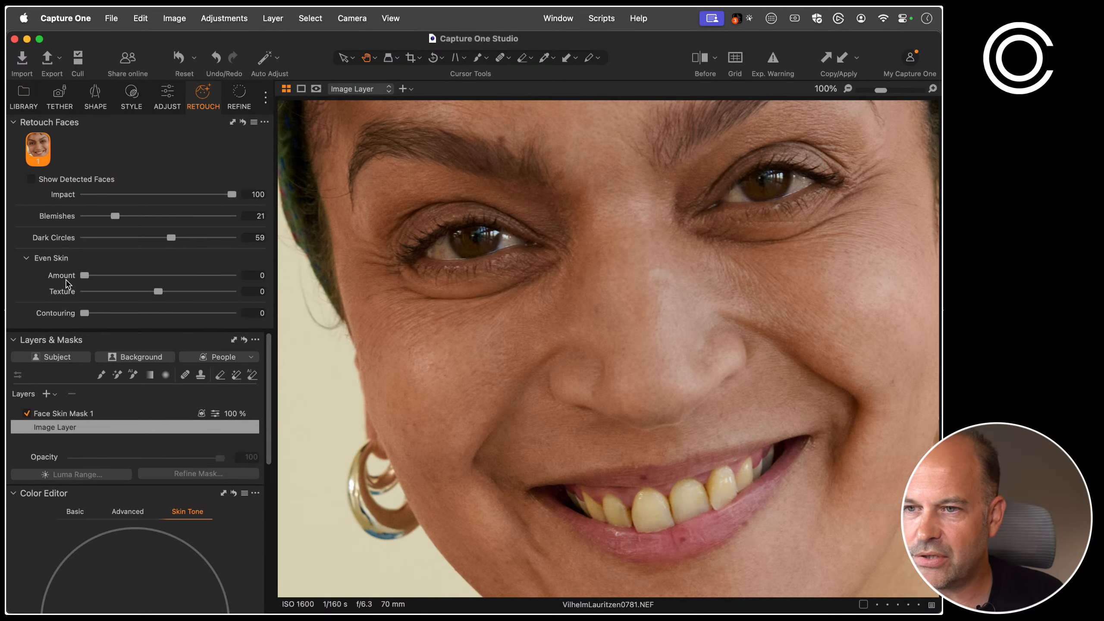
Try the Even Skin Texture at -100 and 100 on the cheek at 200% and reset it to 0
key("super+plus")
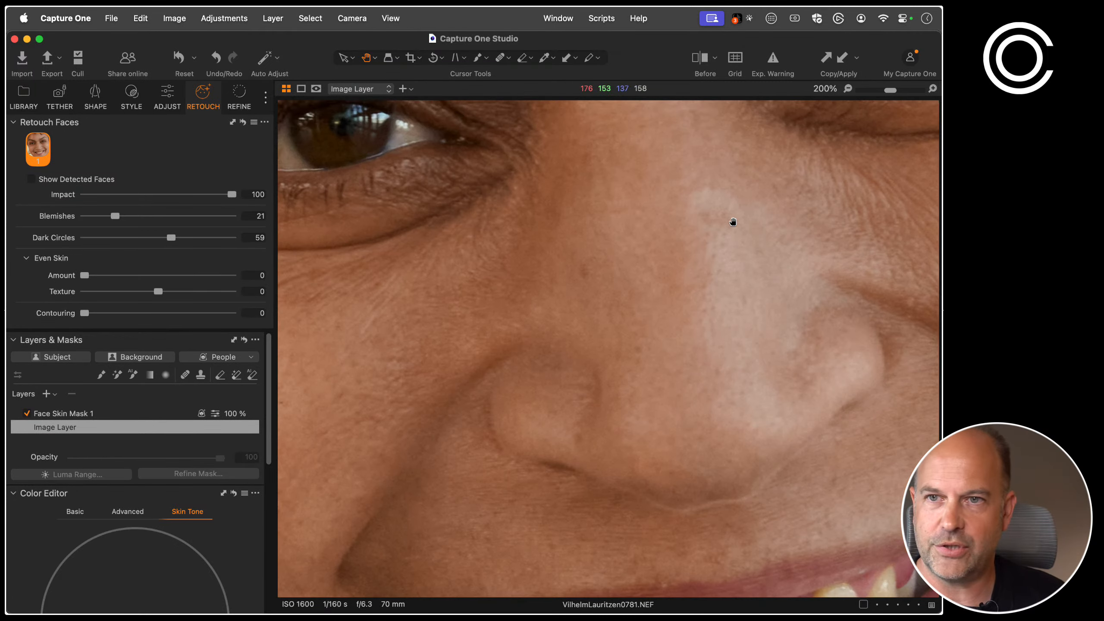
left_click_drag(403, 379, 517, 340)
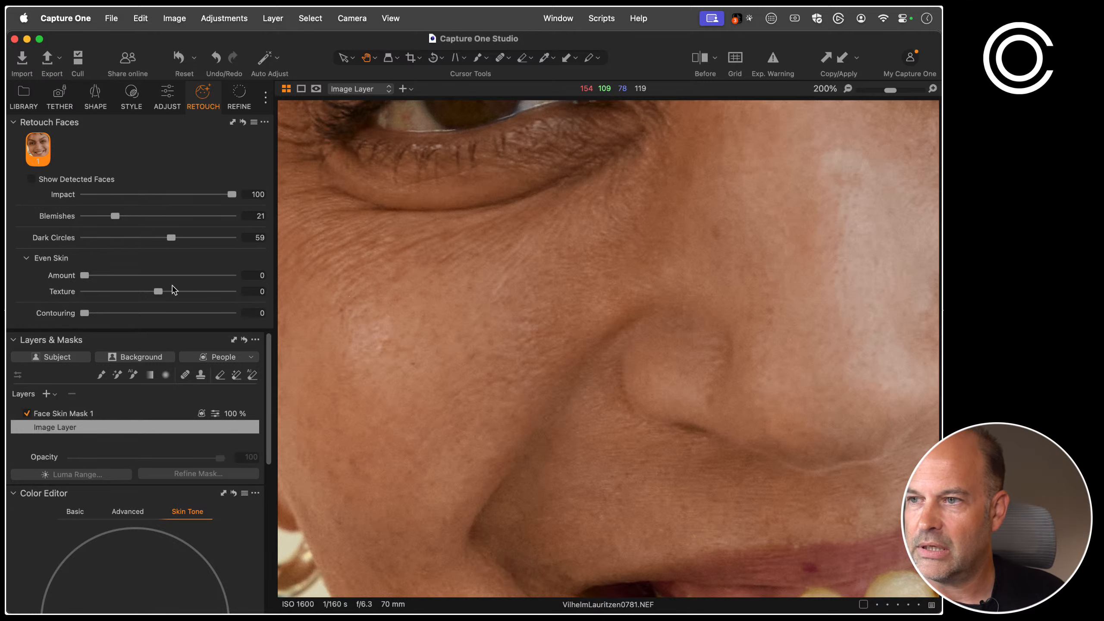
left_click_drag(158, 292, 35, 313)
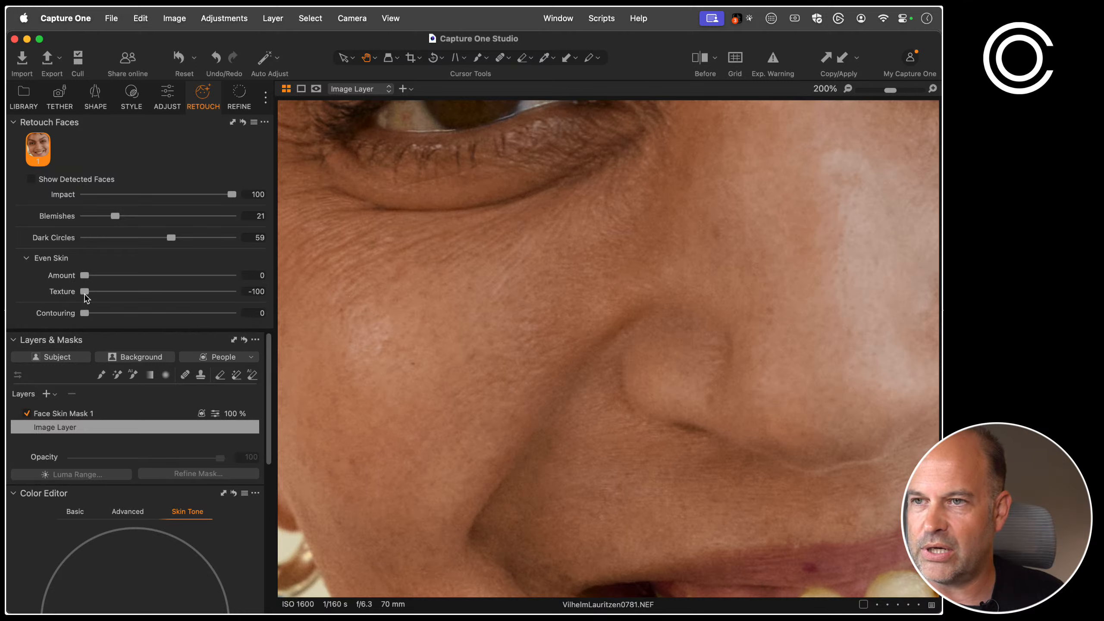
left_click_drag(85, 295, 288, 294)
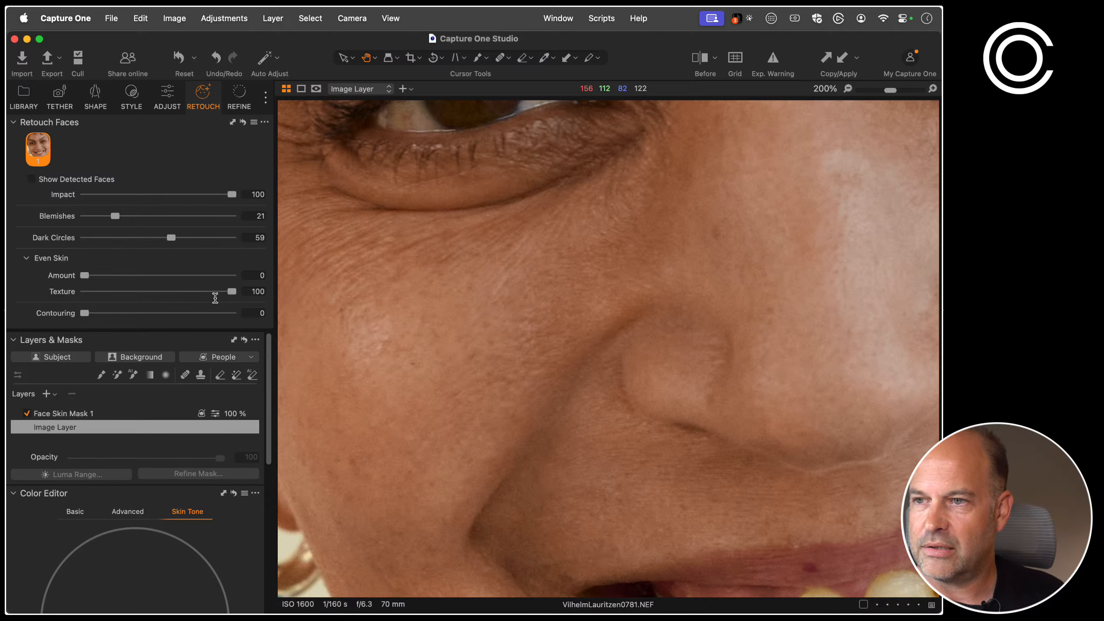
double_click(157, 291)
left_click_drag(157, 292, 155, 291)
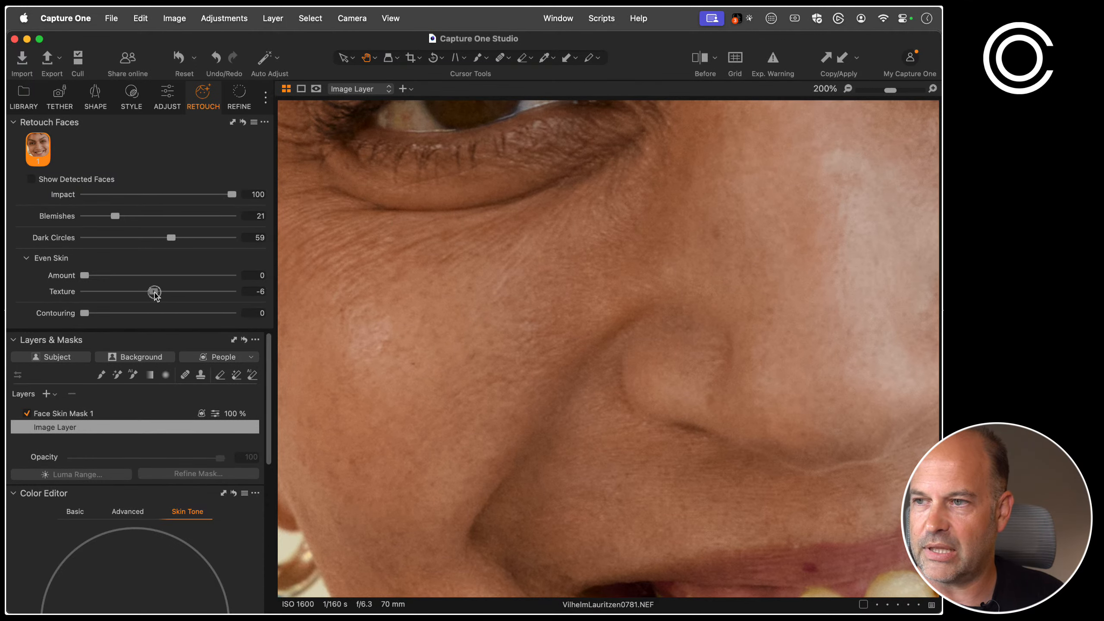
double_click(156, 293)
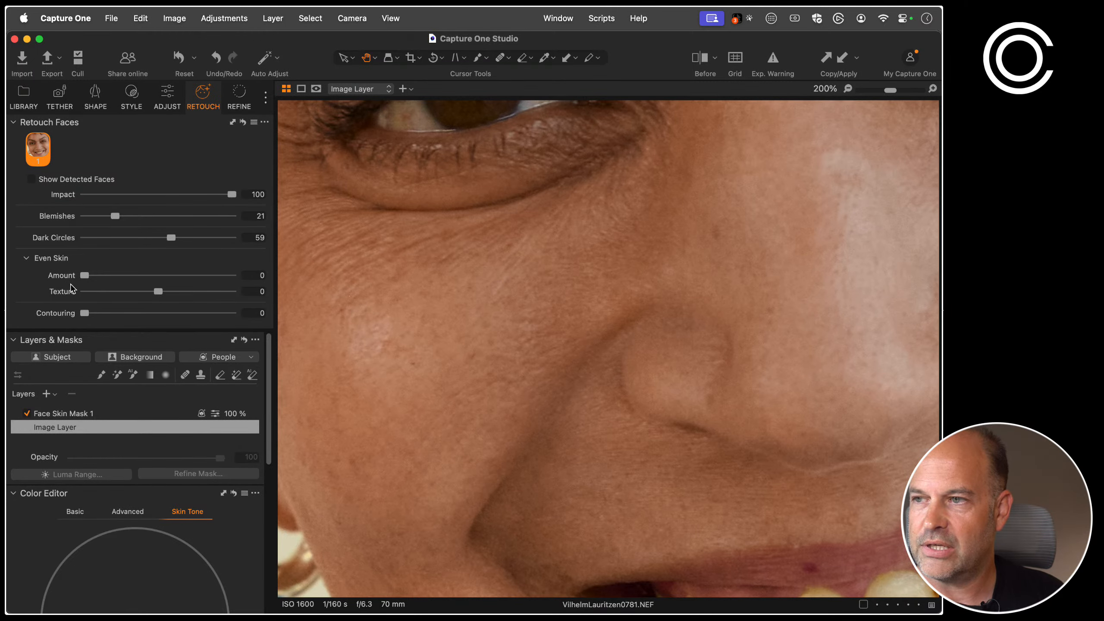
double_click(519, 365)
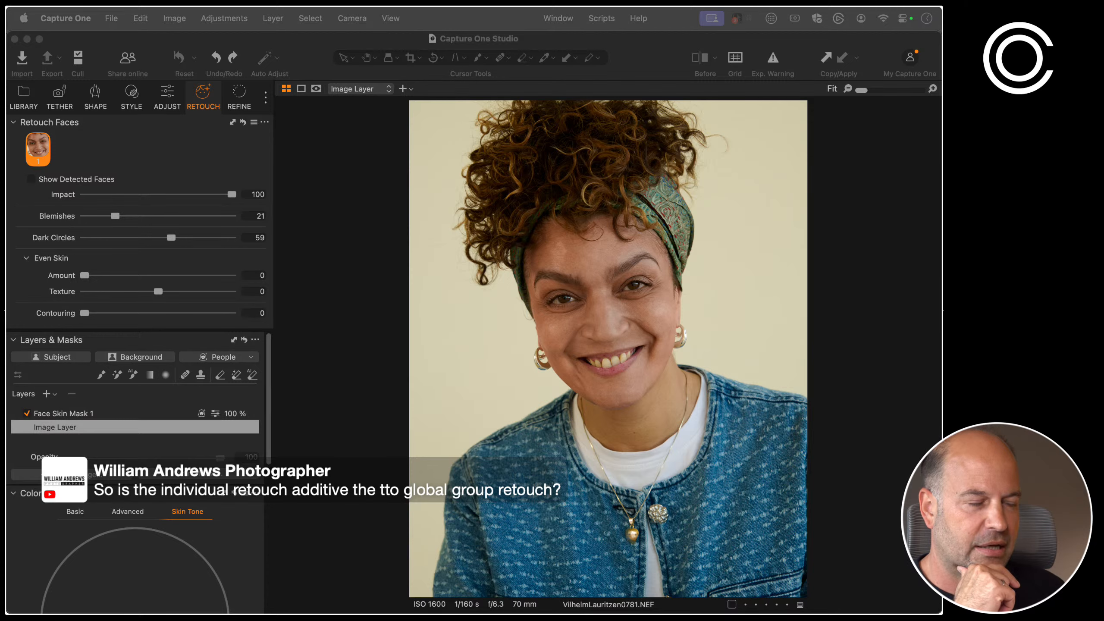
Open VilhelmLauritzen0714.NEF from the Groups collection and show its face retouching settings
left_click(380, 337)
key("g")
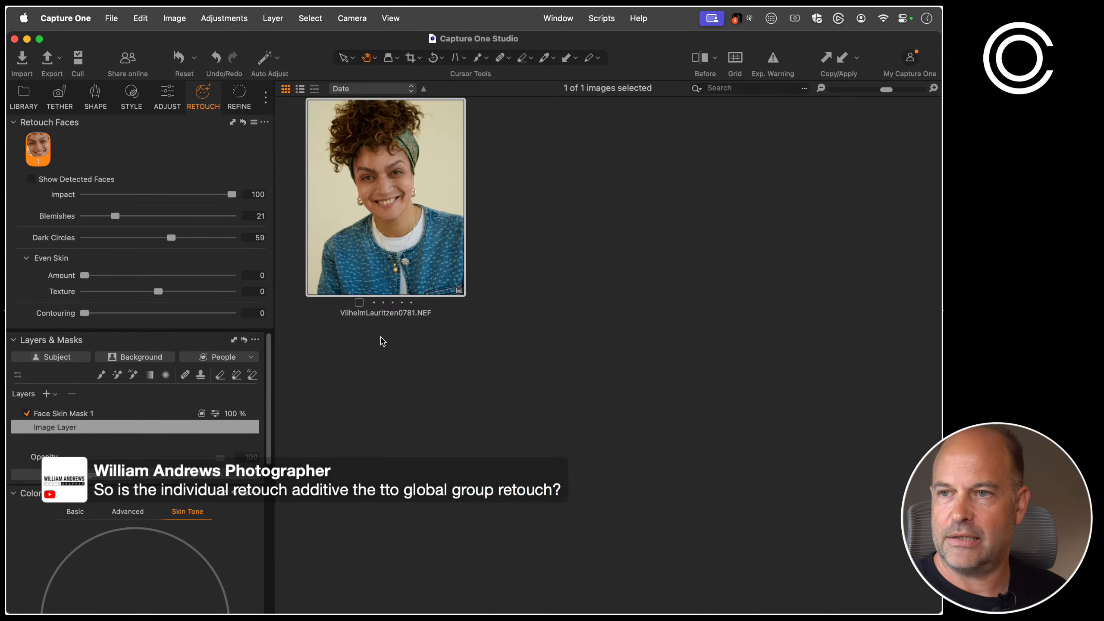
left_click(23, 96)
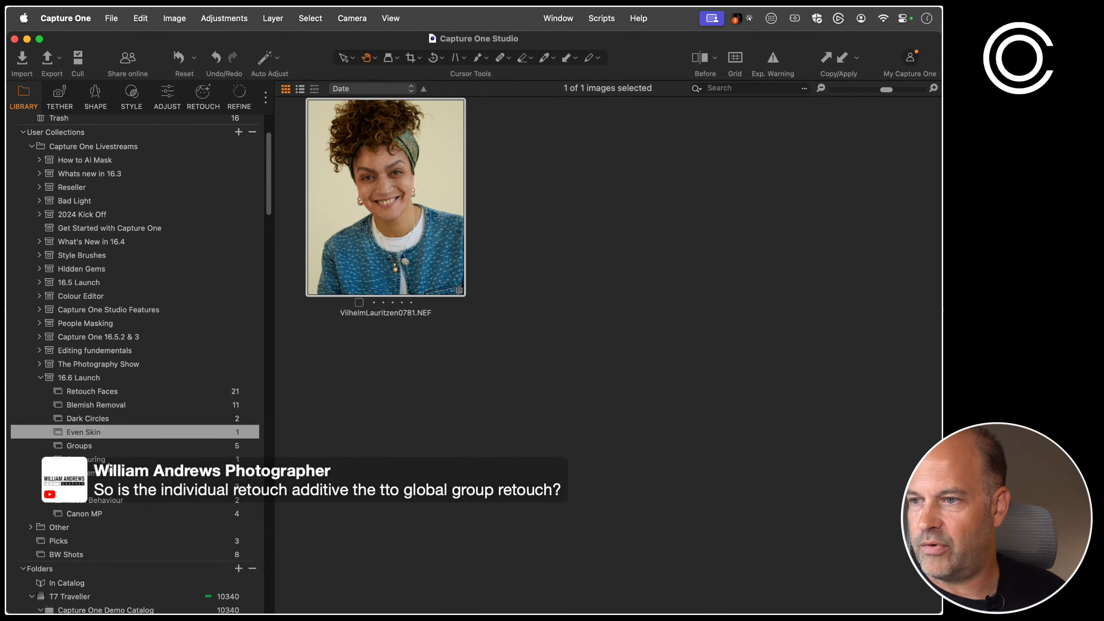
left_click(99, 445)
double_click(391, 240)
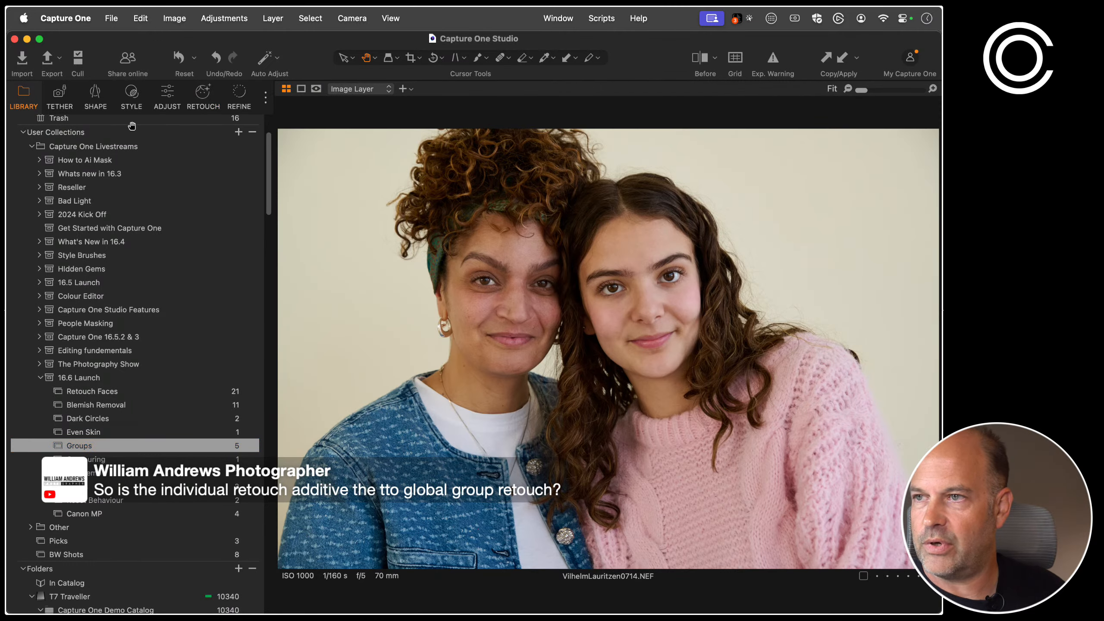
left_click(206, 93)
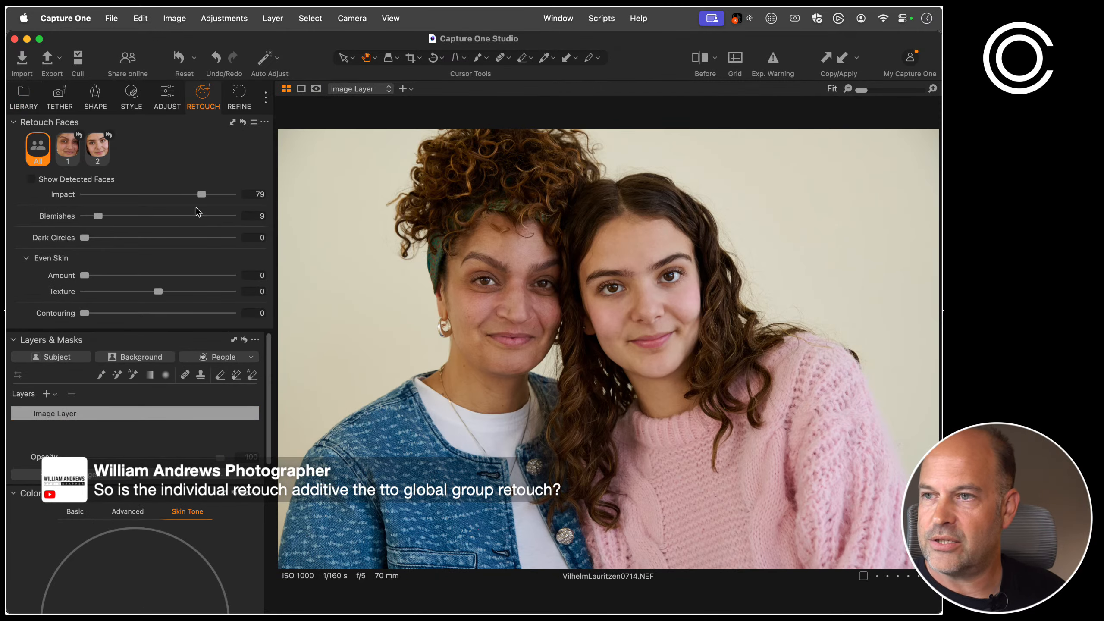
Reset the face retouching, and set Blemishes to 28 for all faces and to 73 for face 2
left_click(243, 122)
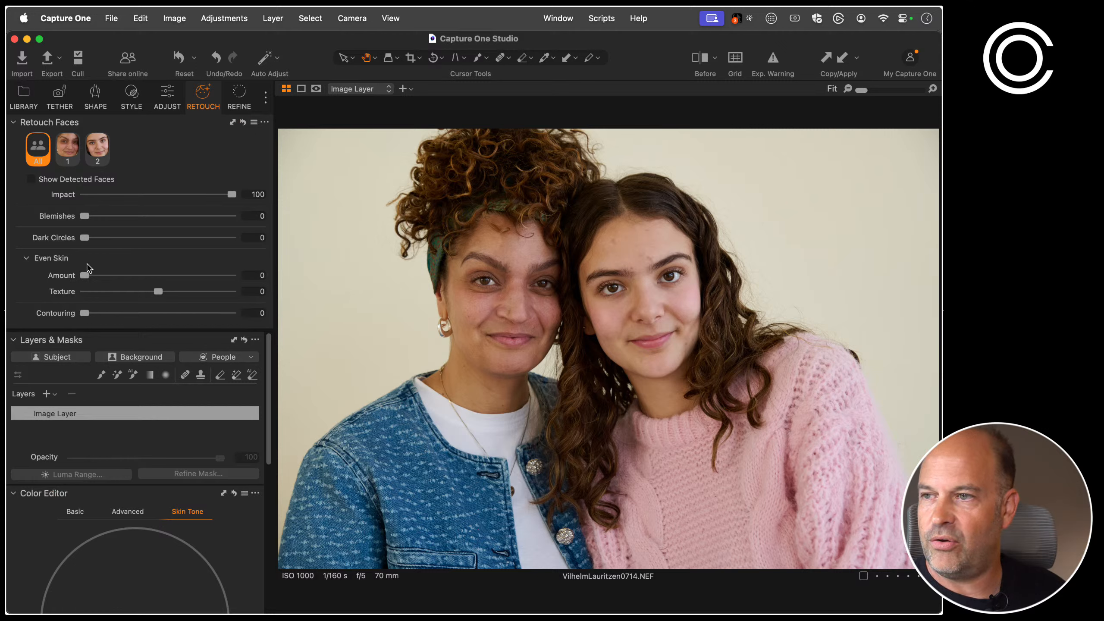
left_click_drag(85, 215, 125, 216)
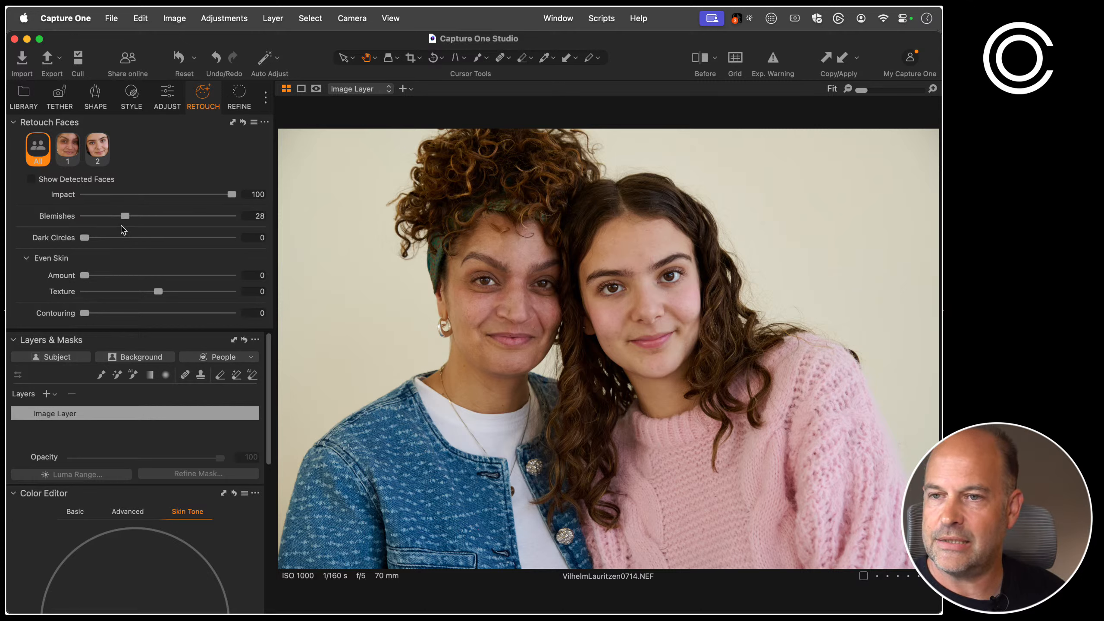
left_click(100, 152)
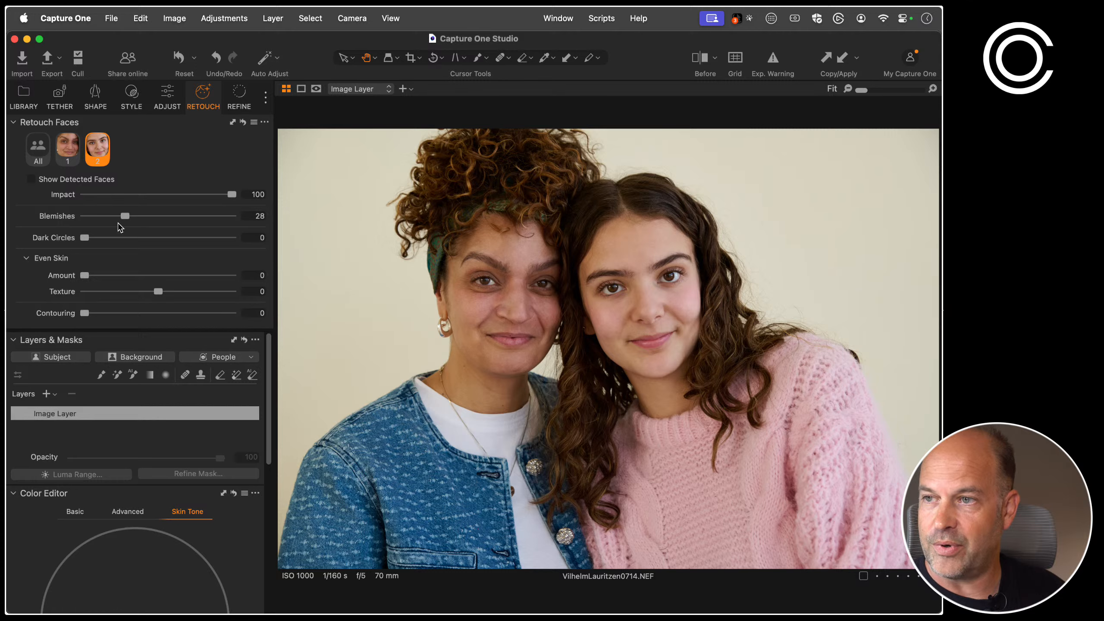
left_click_drag(125, 217, 193, 216)
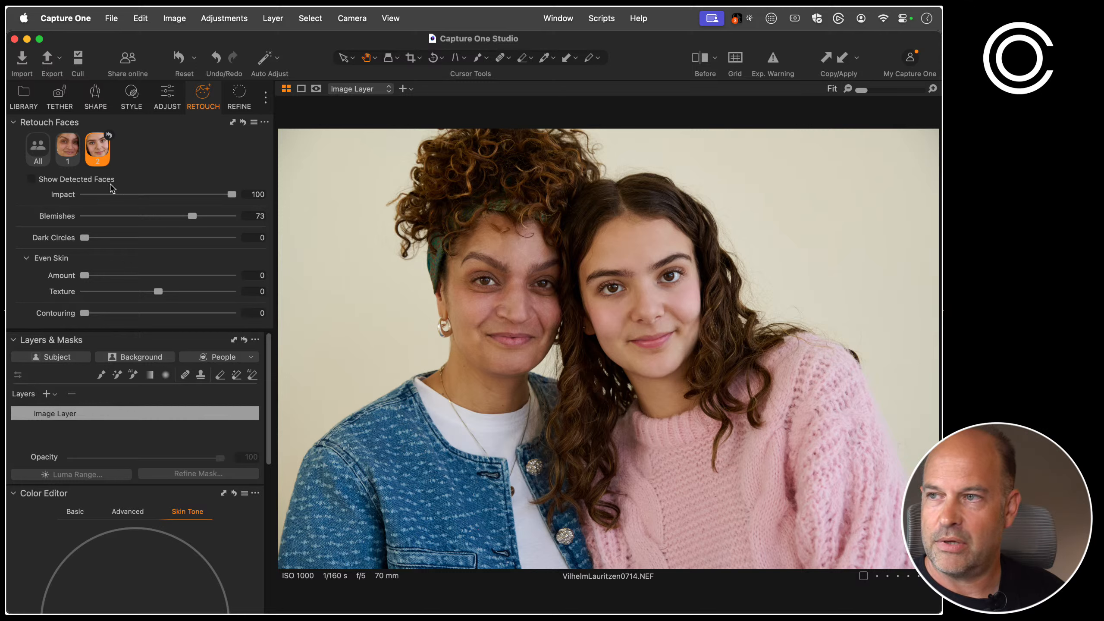
Compare the settings of face 1, face 2 and all faces, and set the Even Skin Amount to 30 for face 1
left_click(68, 151)
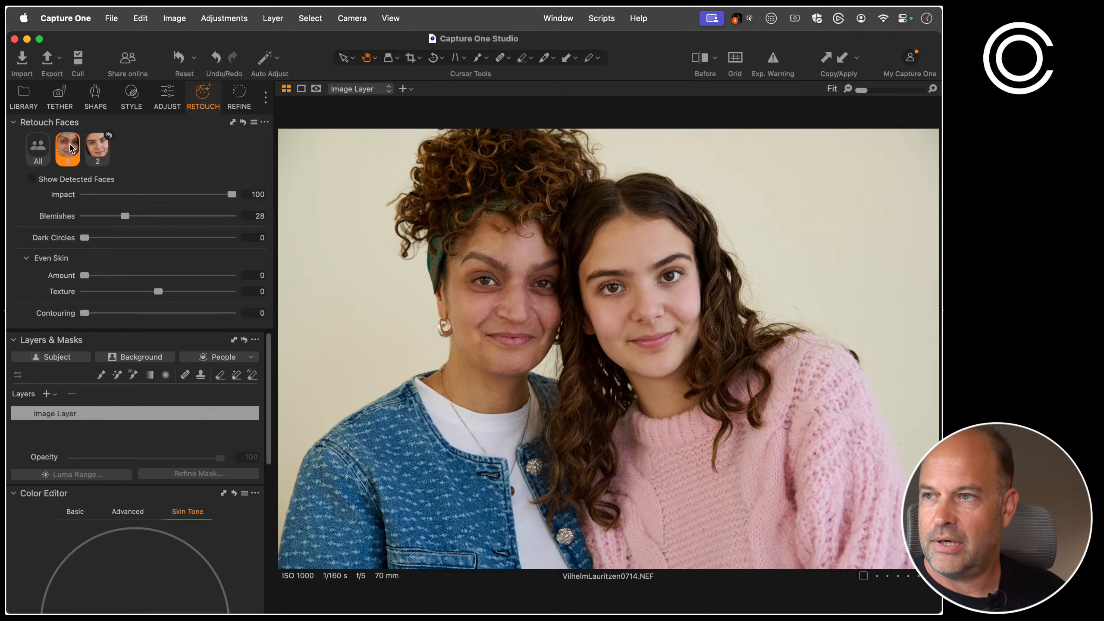
left_click(97, 149)
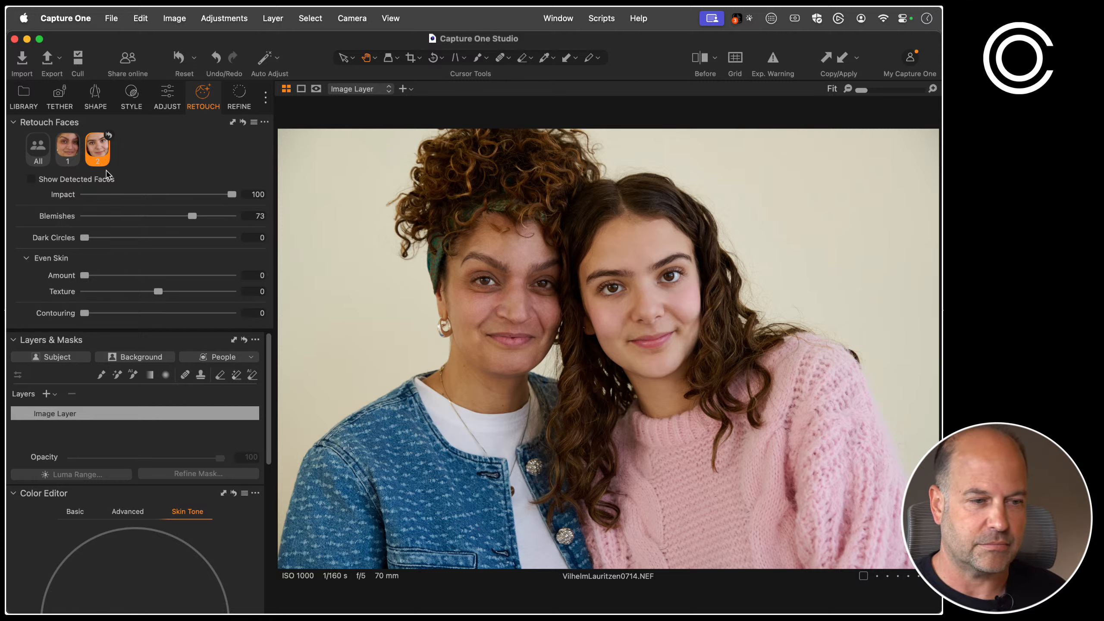
left_click(43, 153)
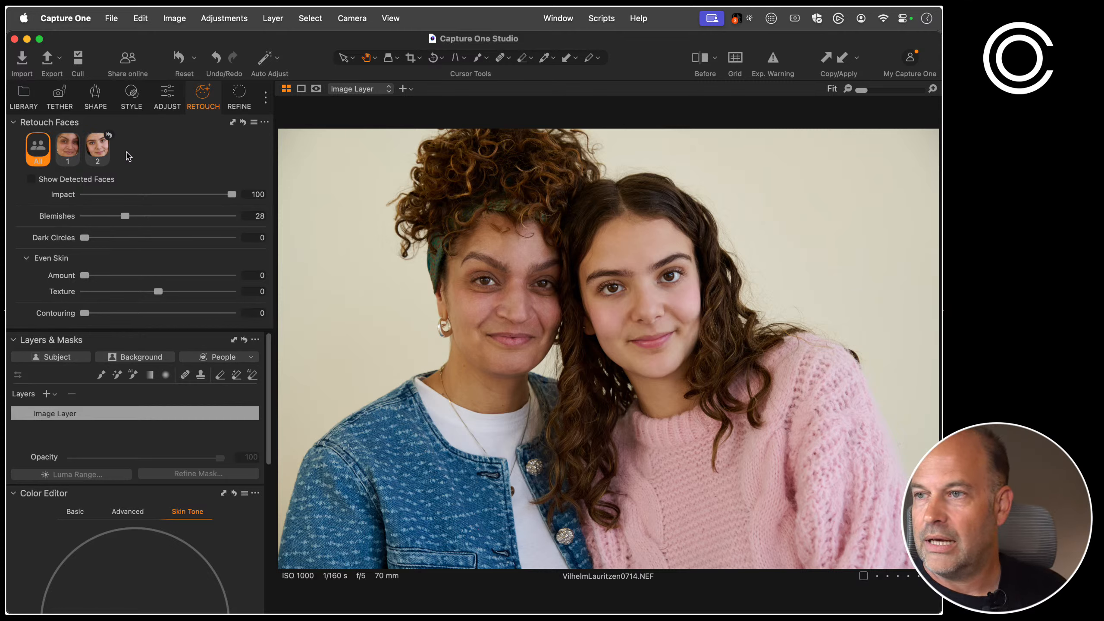
left_click(73, 152)
left_click_drag(85, 275, 128, 275)
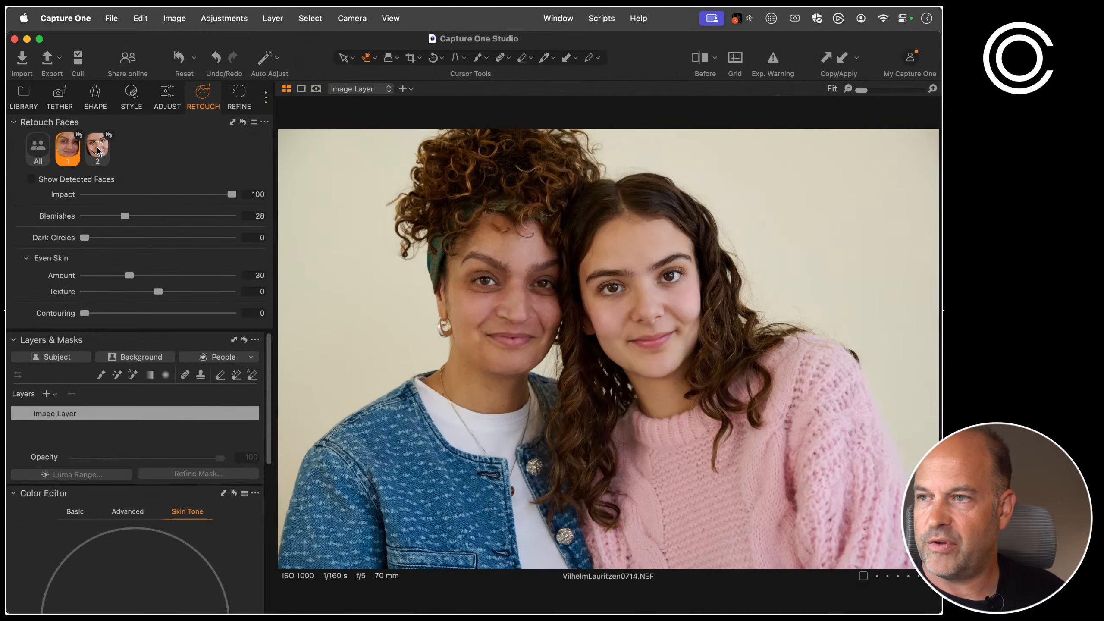
Reset face 2 and the whole Retouch Faces tool, and return the tool to the pinned area above the scrollable tools
left_click(108, 141)
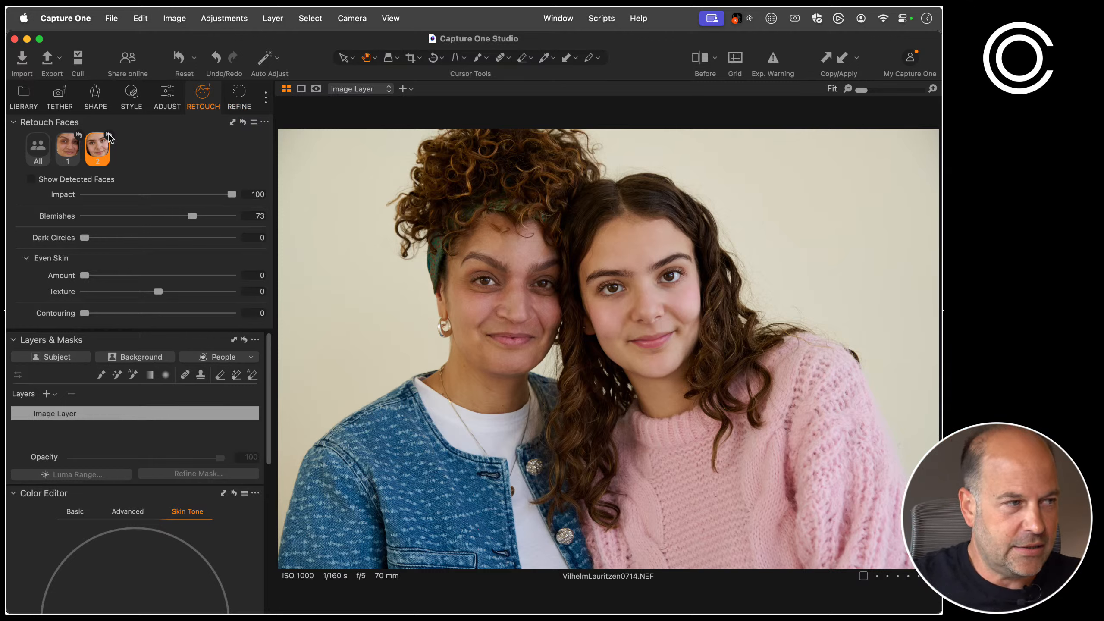
left_click(109, 135)
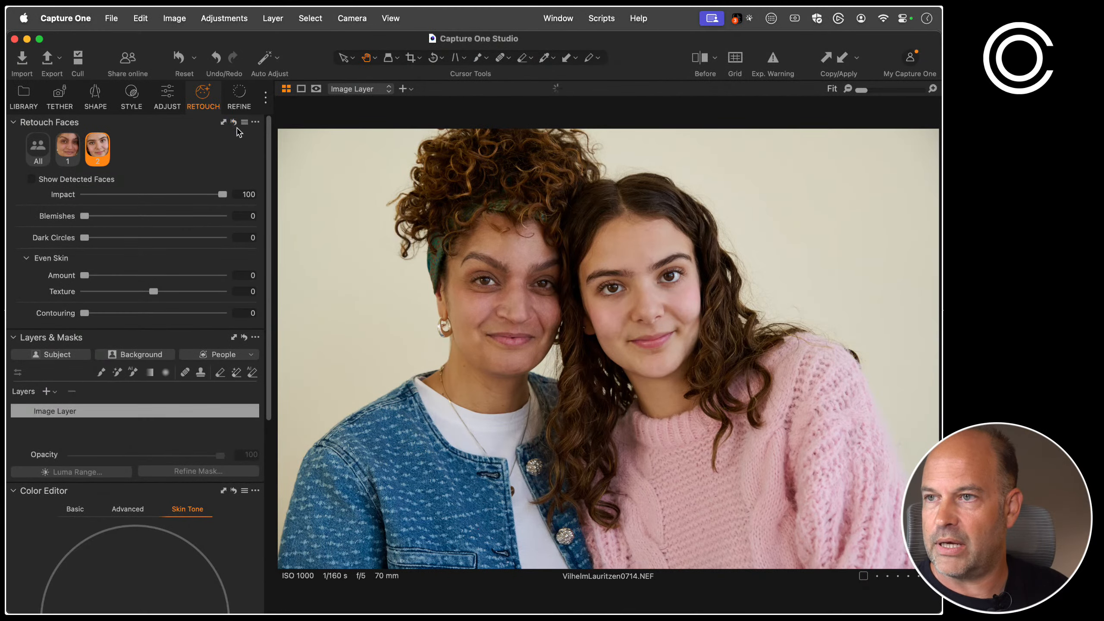
left_click(234, 122)
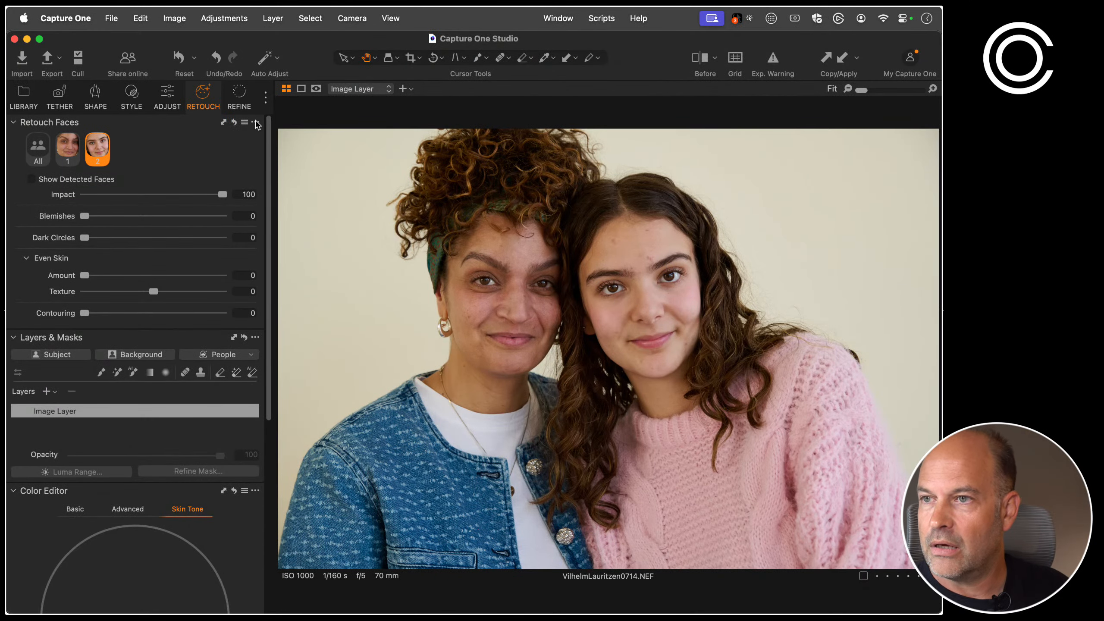
left_click(256, 122)
left_click(270, 139)
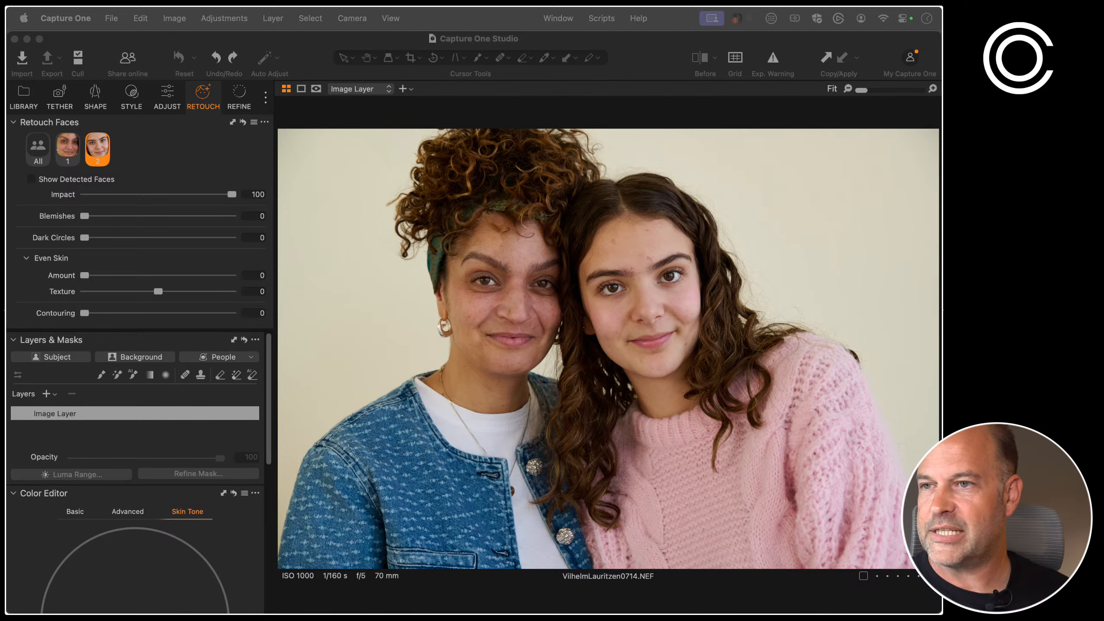
Open Capture_0018.eip from the Styles collection and show its face retouching settings and the Retouch Faces presets
left_click(23, 95)
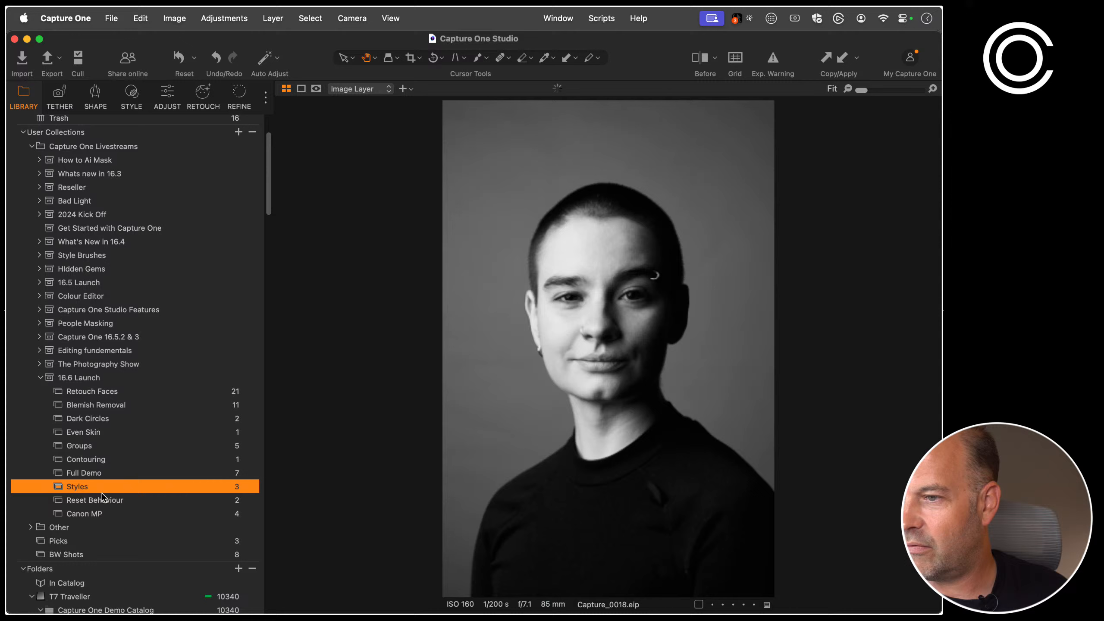
left_click(89, 486)
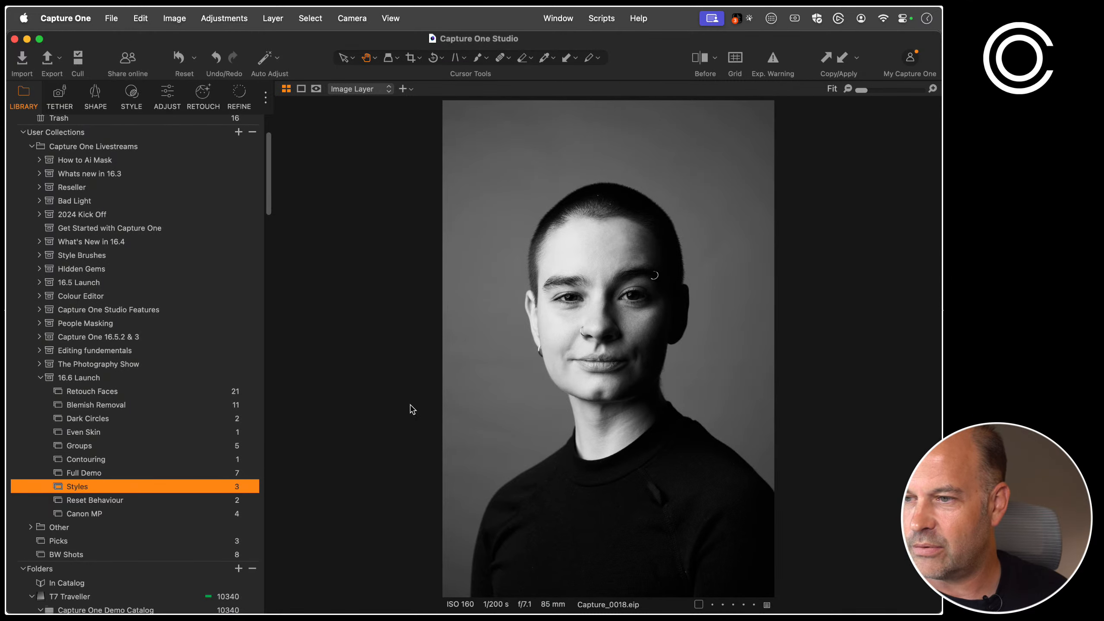
key("alt+super+v")
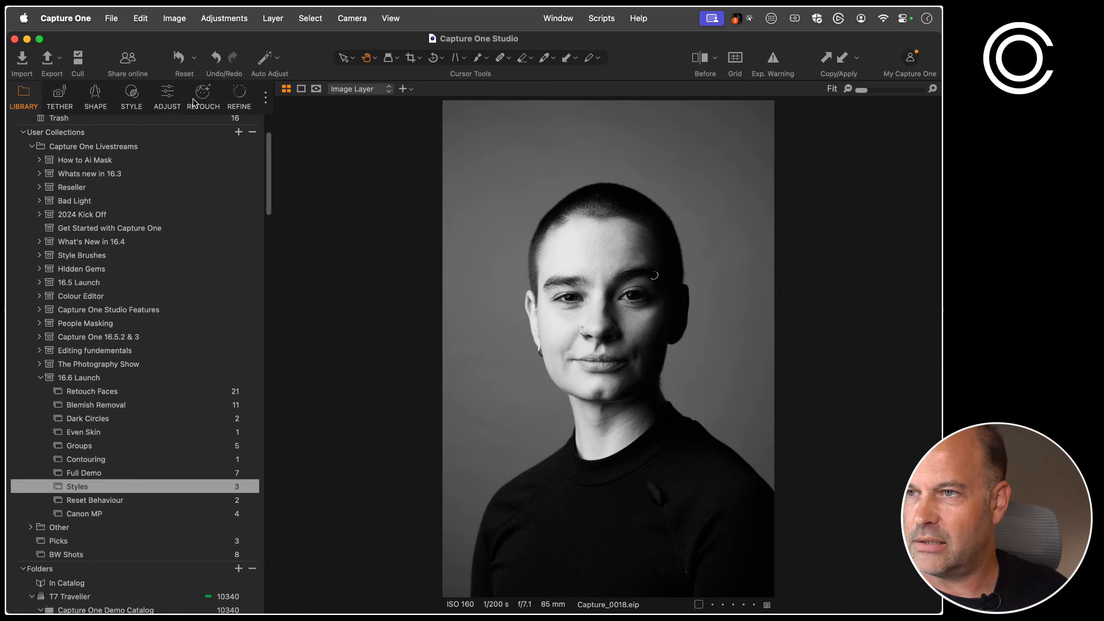
left_click(204, 92)
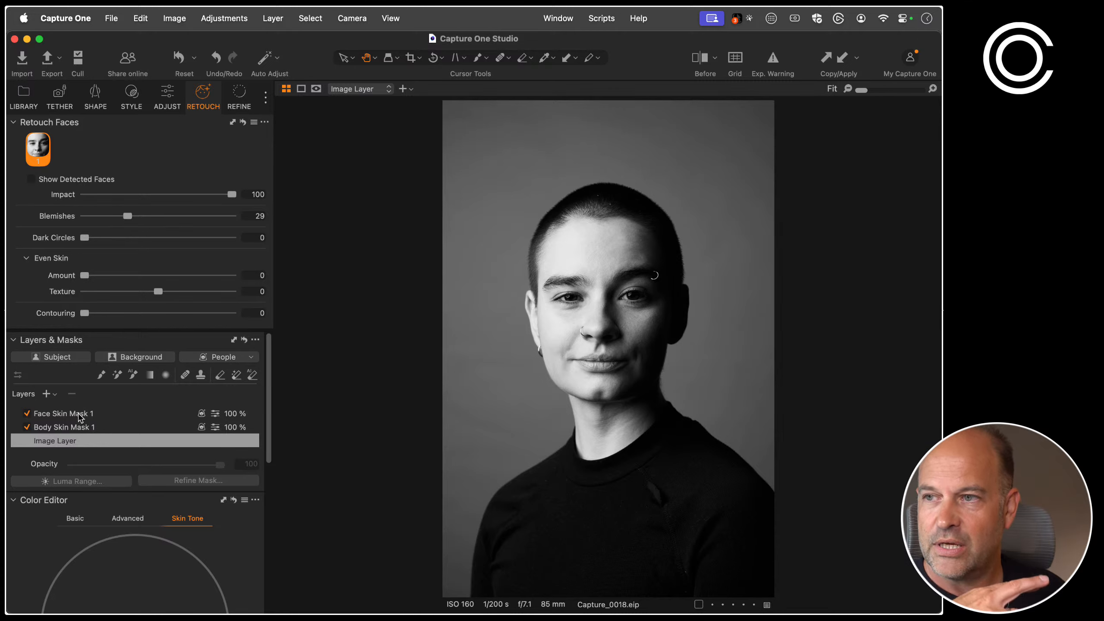
left_click(254, 122)
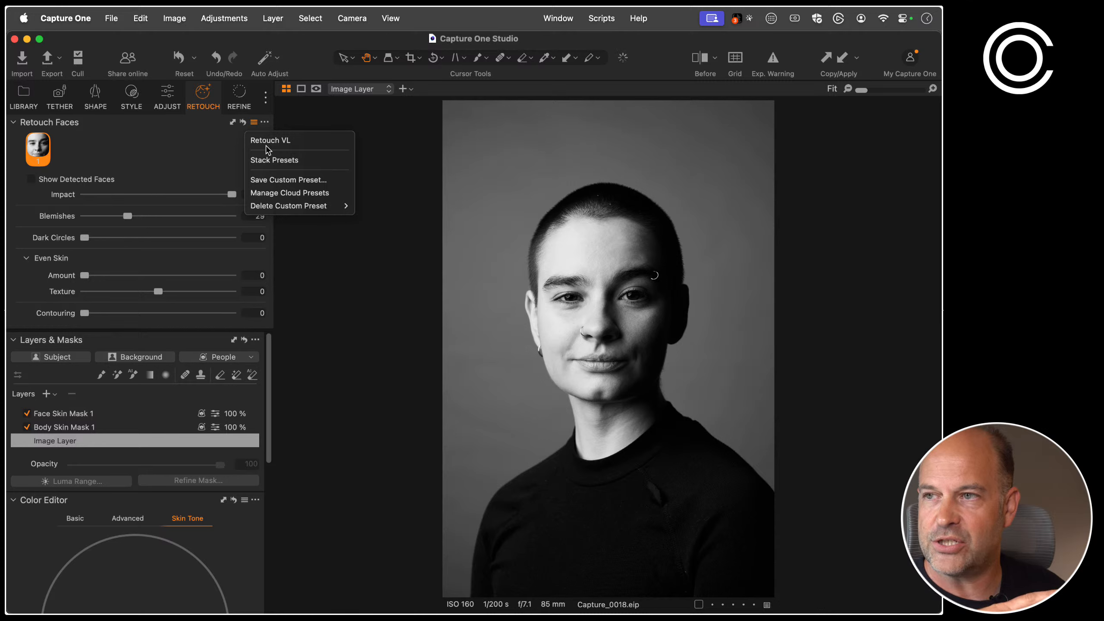
key("Escape")
Save a custom style named "BW Portrait retouch" with the skin mask layers, Blemishes, Curve and Black & White enabled setting
left_click(132, 93)
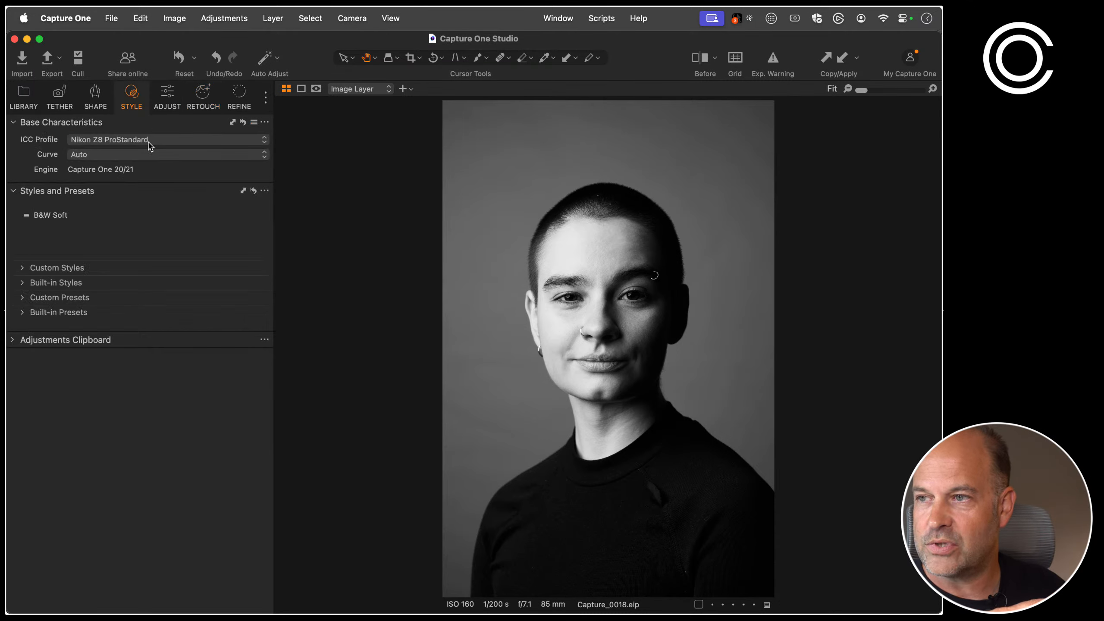
left_click(264, 191)
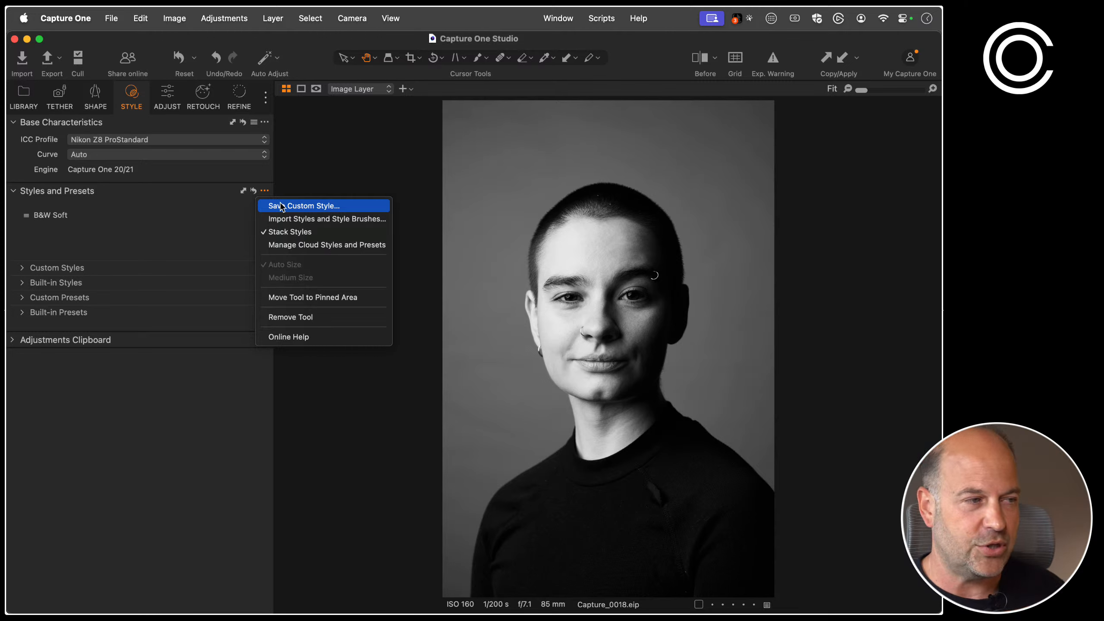
left_click(300, 206)
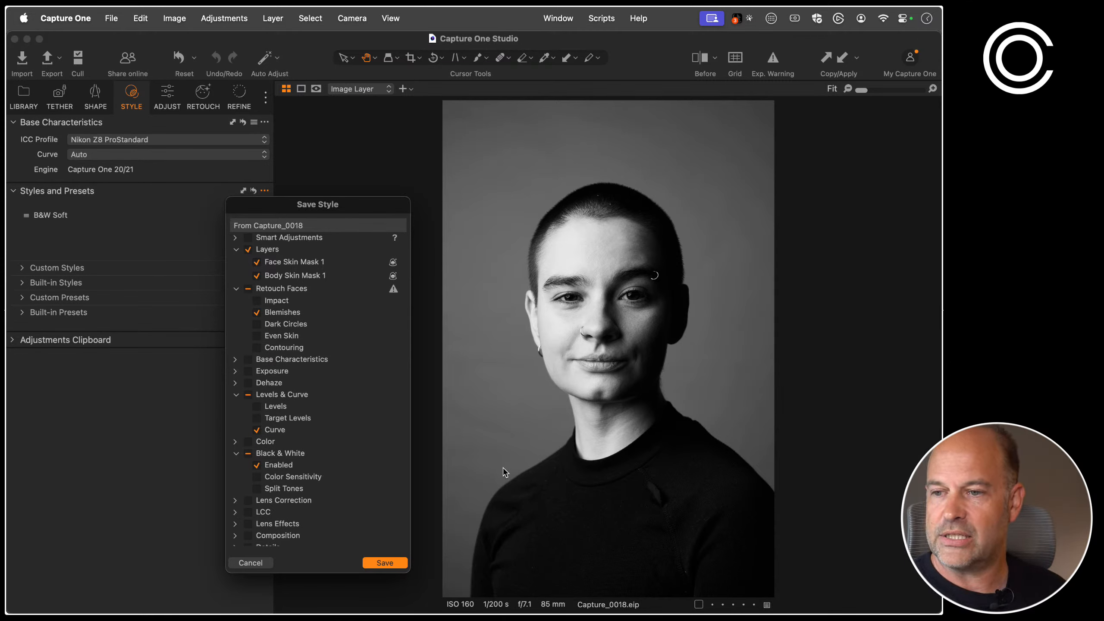
left_click(384, 562)
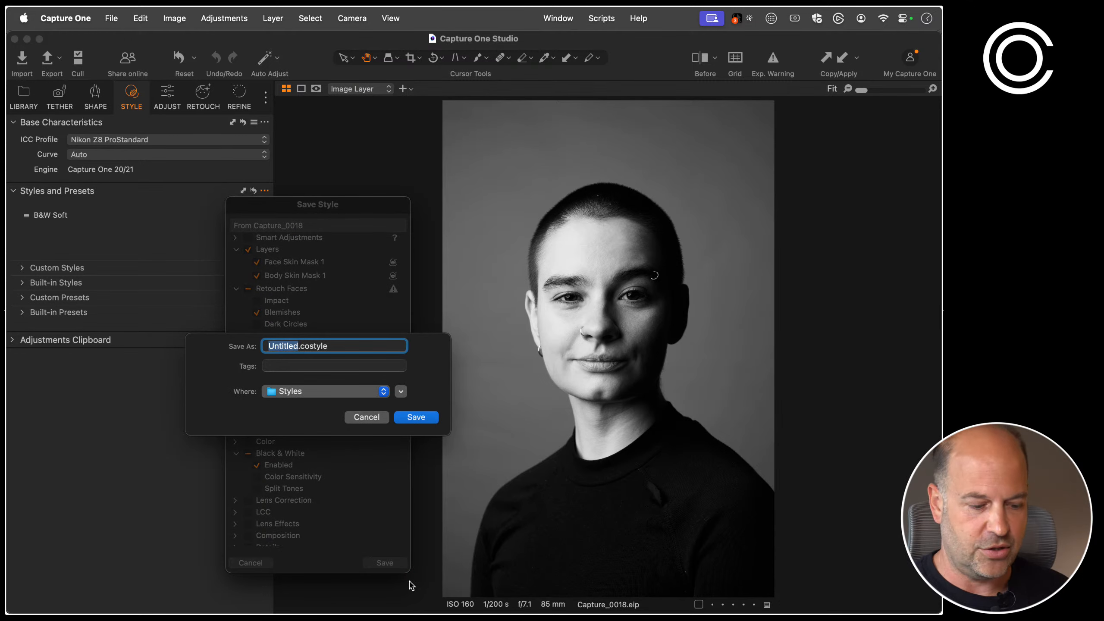
type("BW Port")
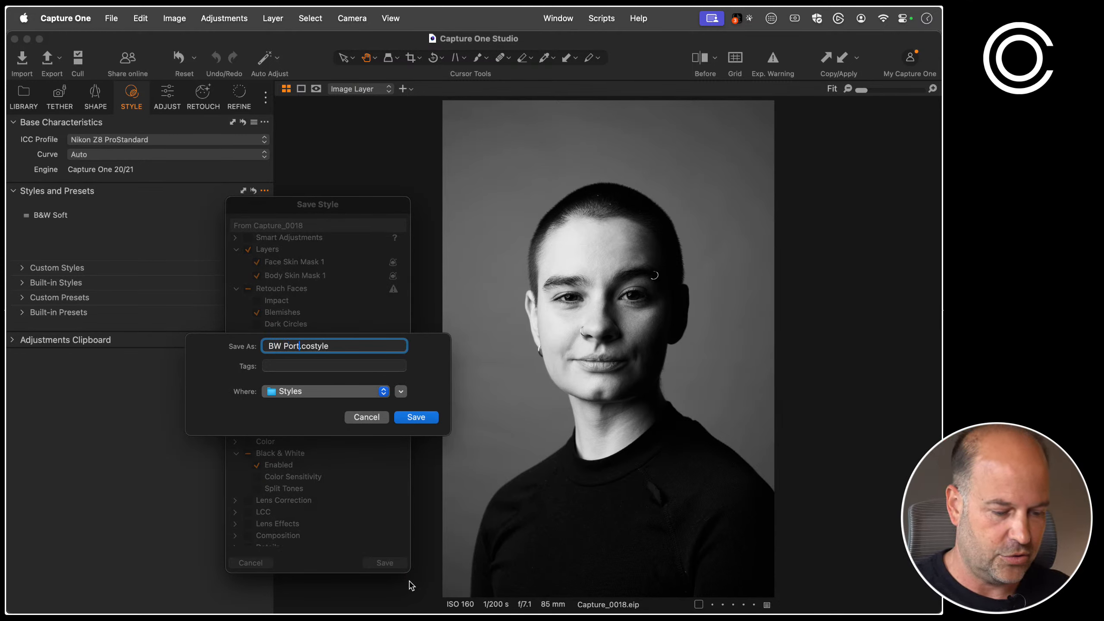
type("rait retouch")
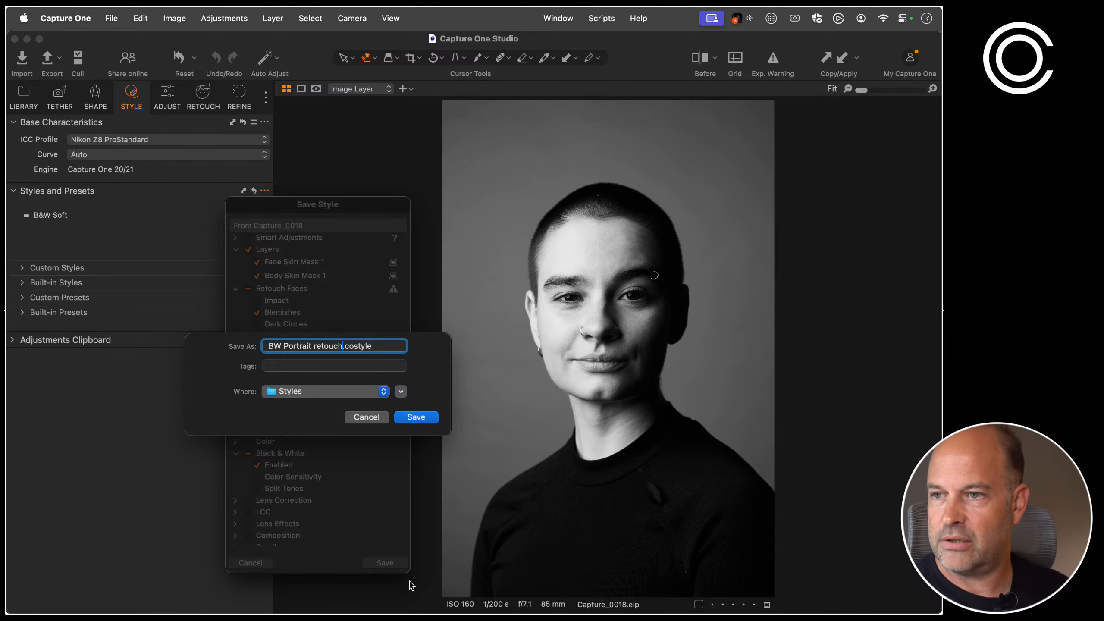
left_click(415, 417)
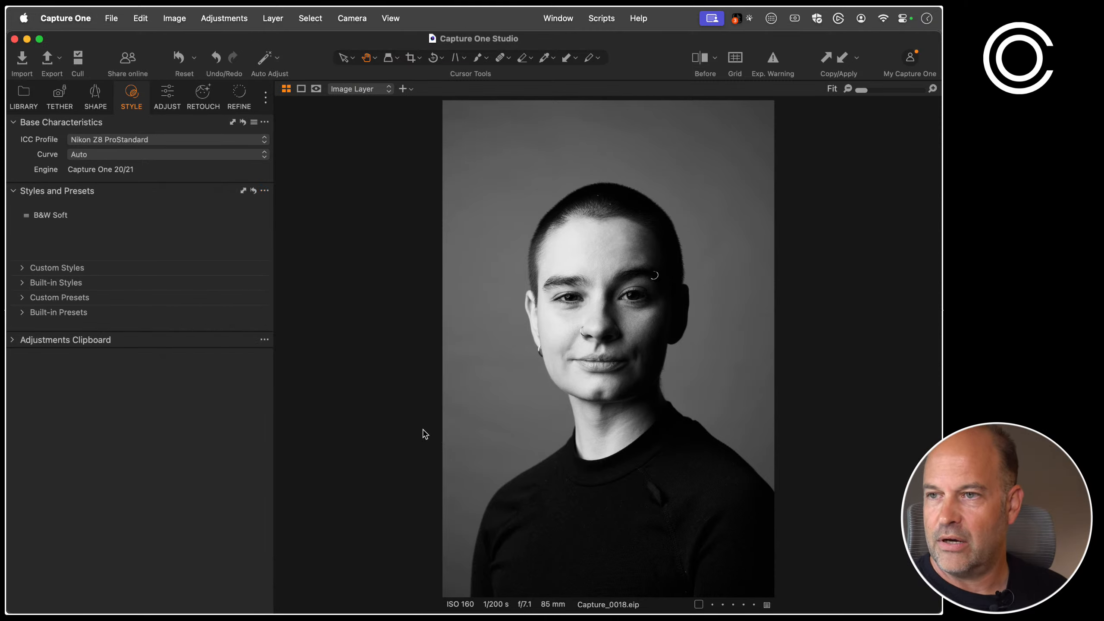
Open Capture_0019.eip and apply the BW Portrait retouch custom style to it
key("super+alt+v")
left_click(632, 237)
key("super+alt+v")
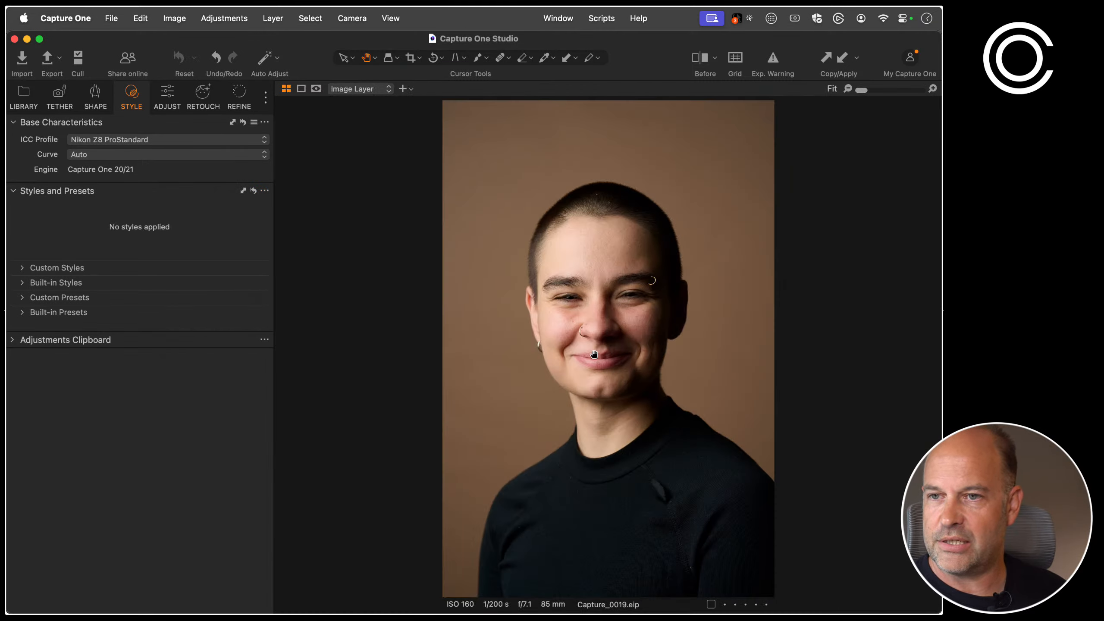
left_click(20, 268)
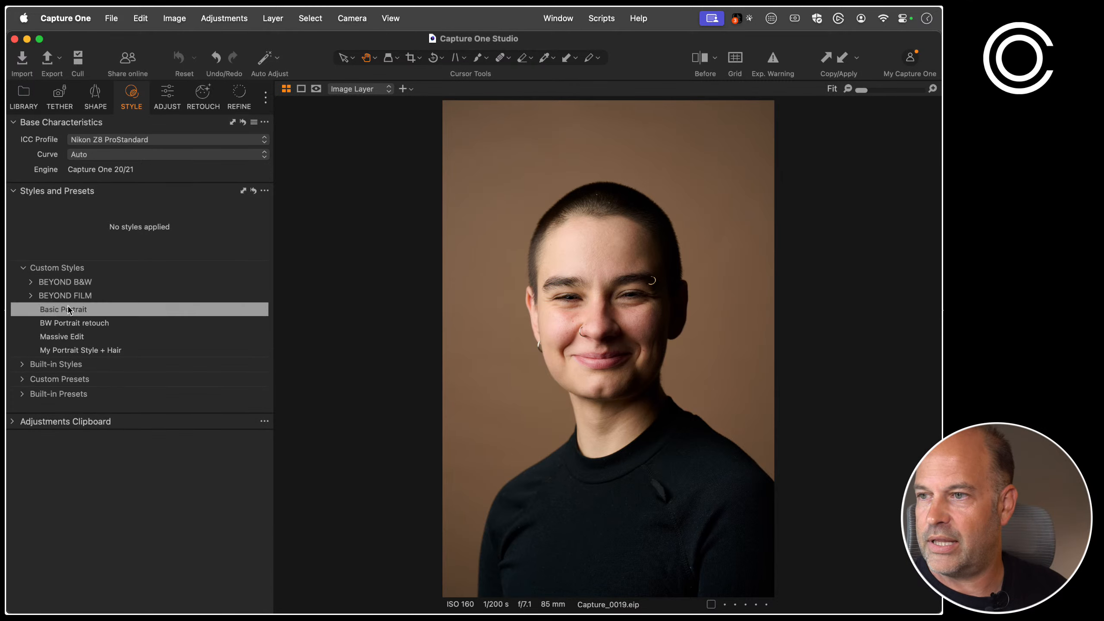
left_click(88, 326)
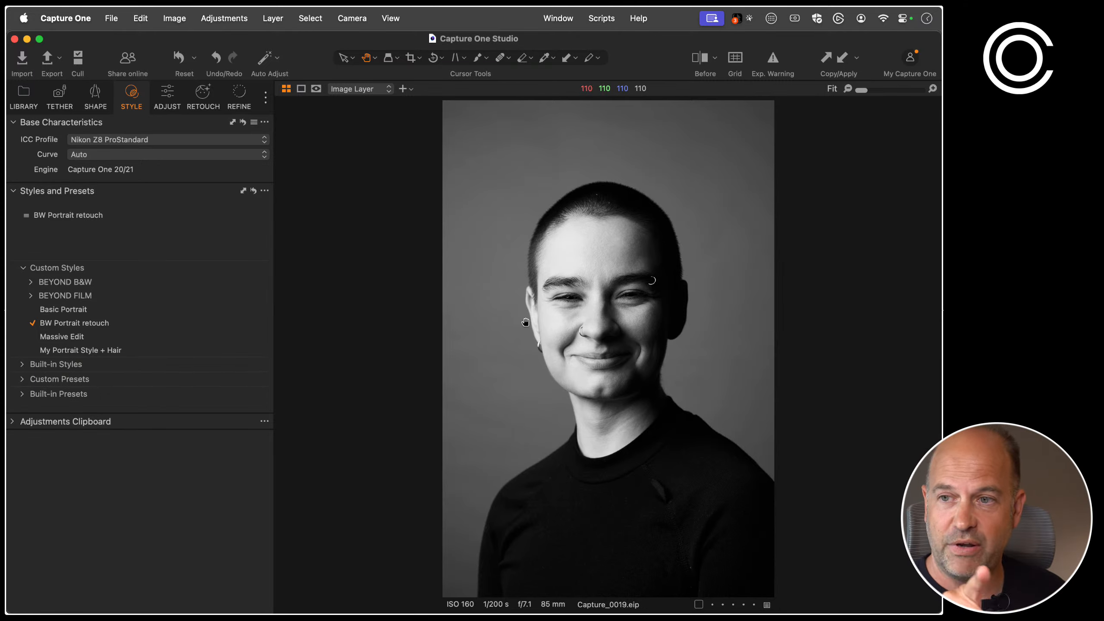
Examine the face at 100% and check the retouching settings and mask layers applied by the style
left_click(551, 328)
left_click_drag(619, 291, 523, 345)
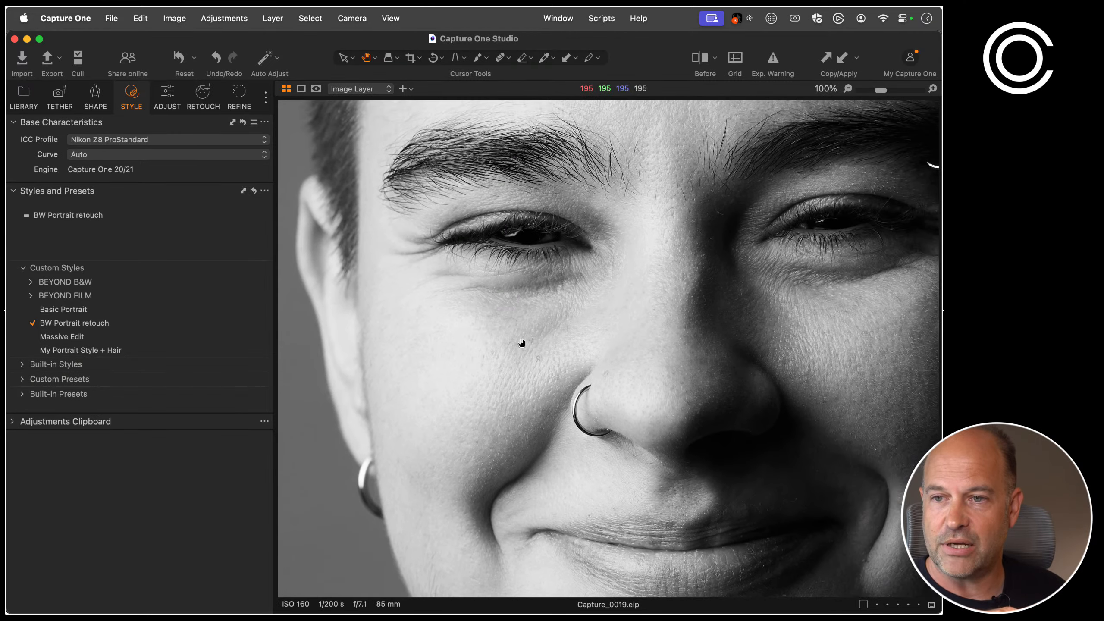
double_click(525, 344)
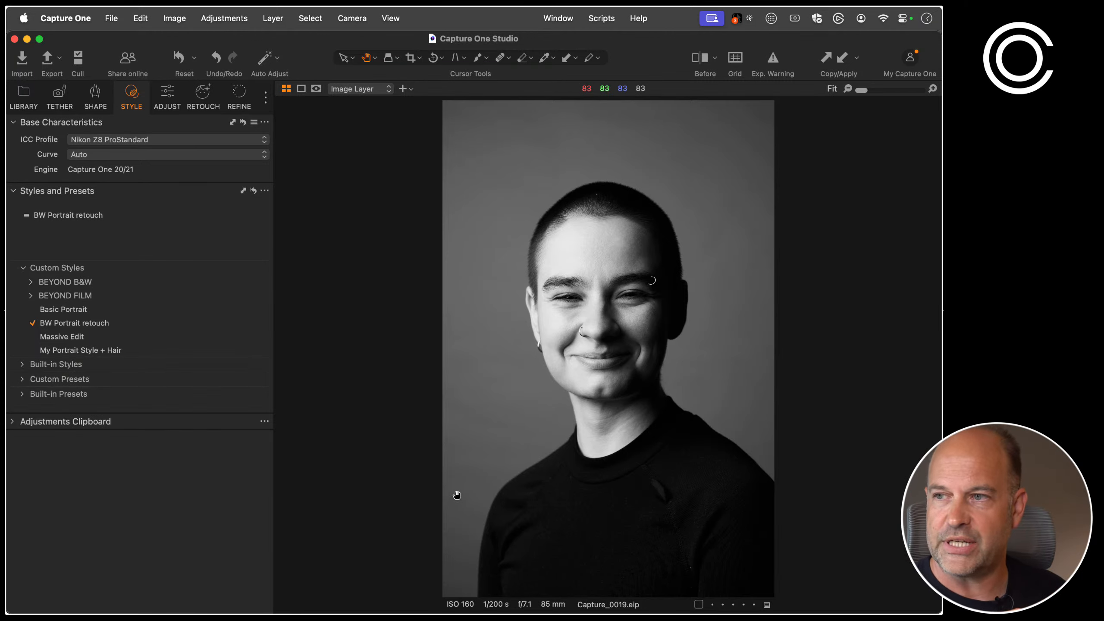
left_click(27, 93)
left_click(209, 98)
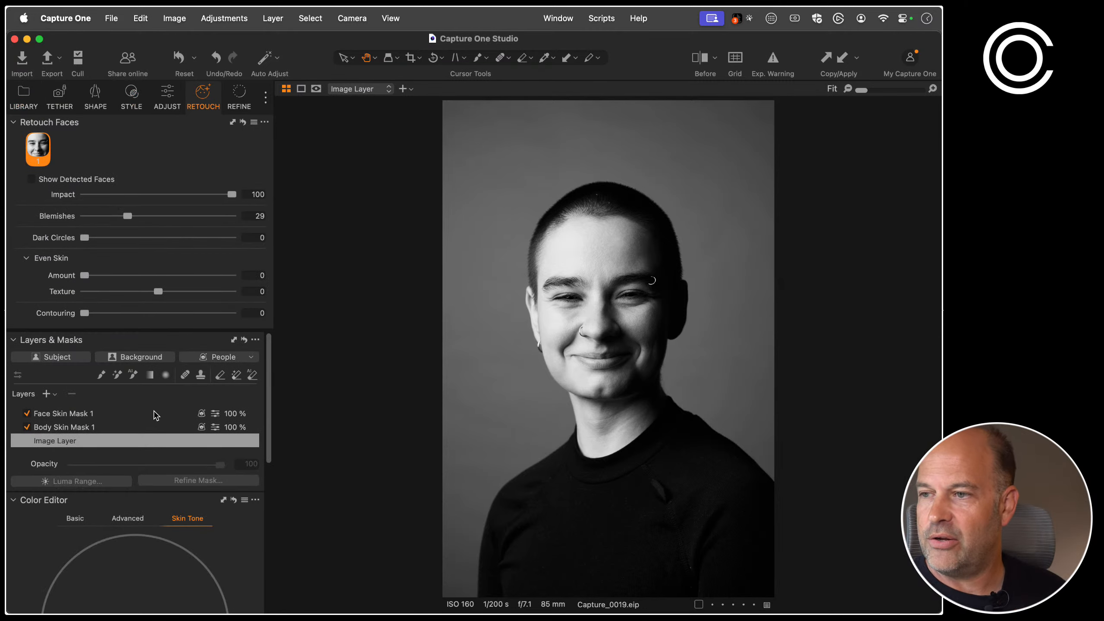
Open VilhelmLauritzen0824.NEF from the Blemish Removal collection and show its face retouching settings
key("super+alt+n")
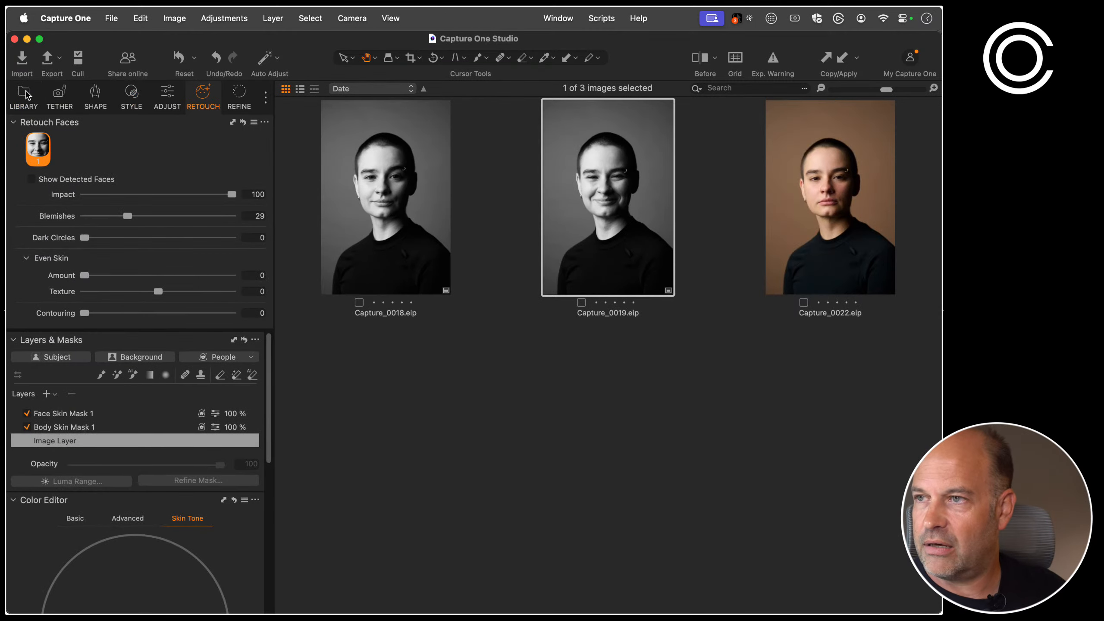
left_click(26, 92)
left_click(112, 473)
left_click(109, 460)
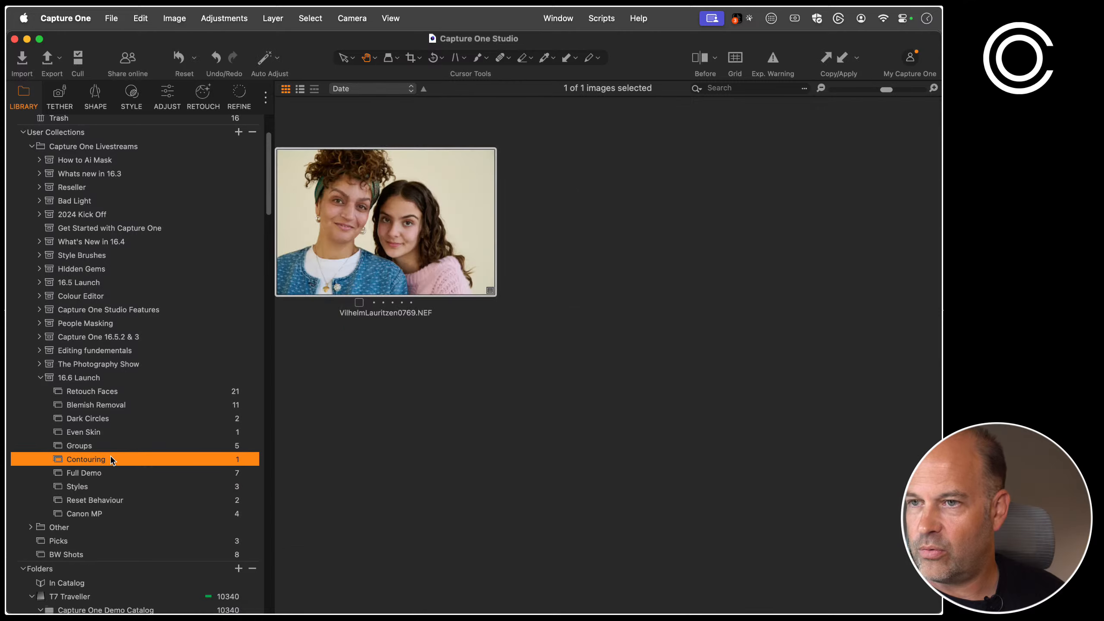
left_click(105, 445)
left_click(105, 432)
left_click(103, 418)
left_click(104, 405)
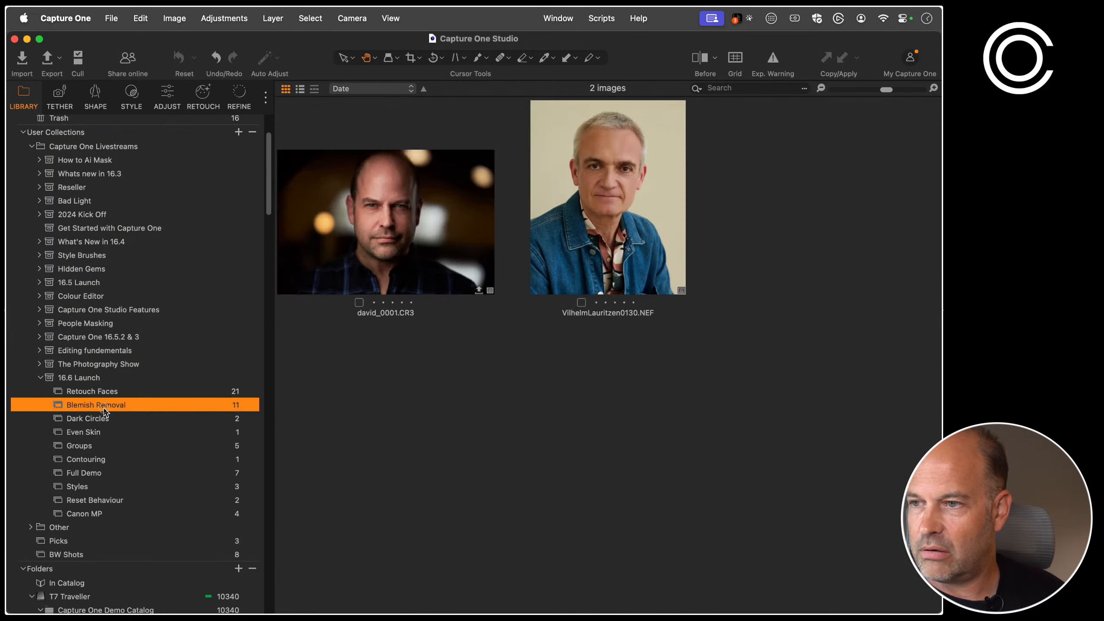
left_click(104, 392)
left_click(103, 406)
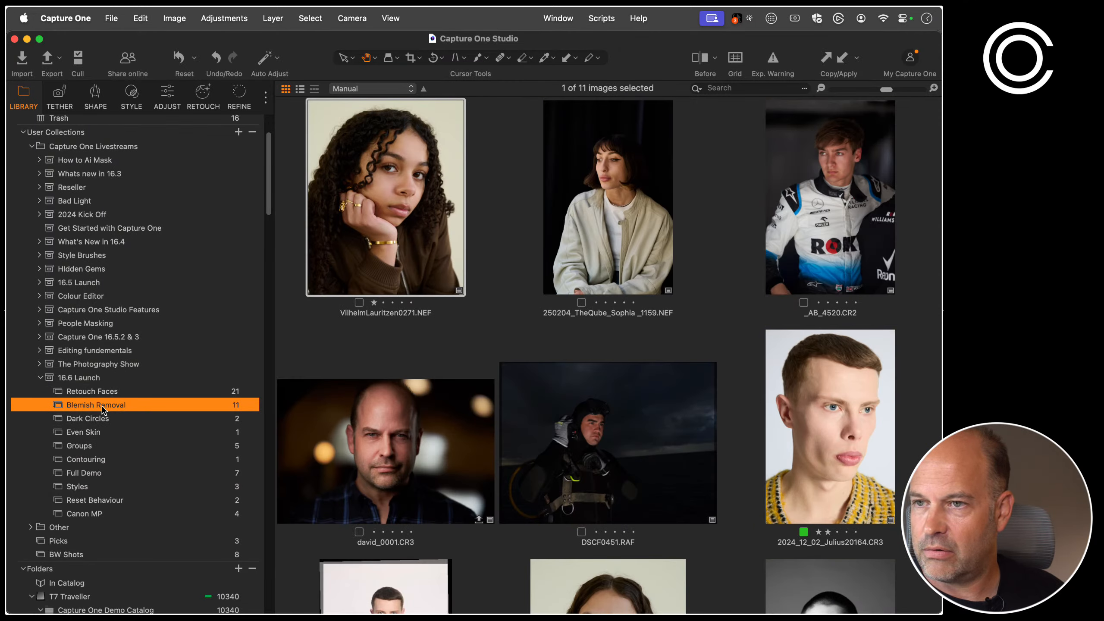
scroll(603, 430, "down", 5)
double_click(596, 414)
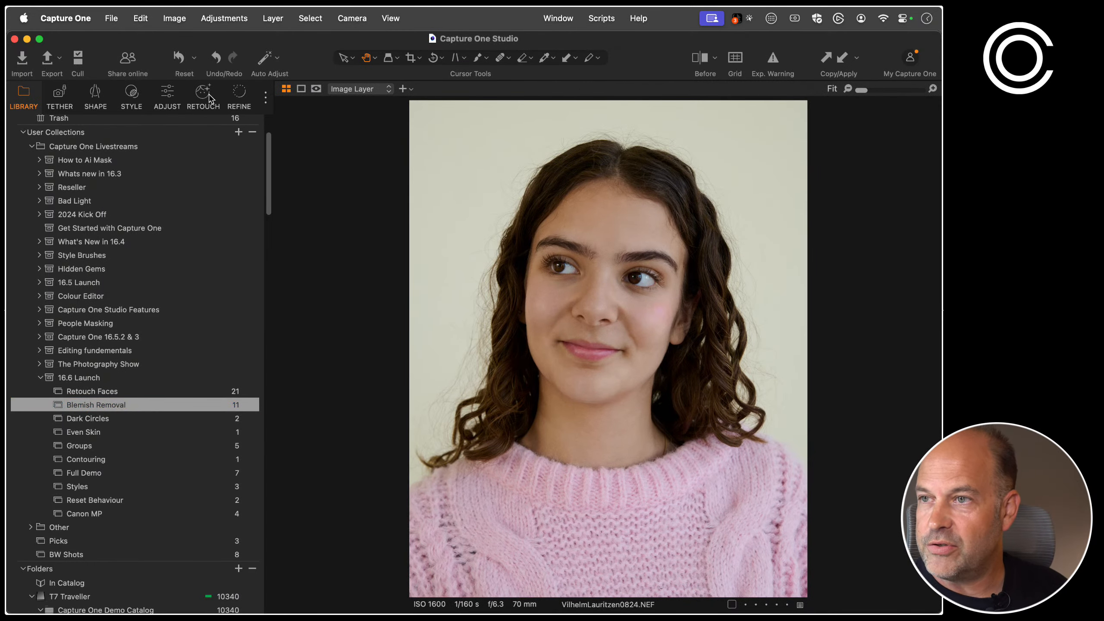
left_click(205, 97)
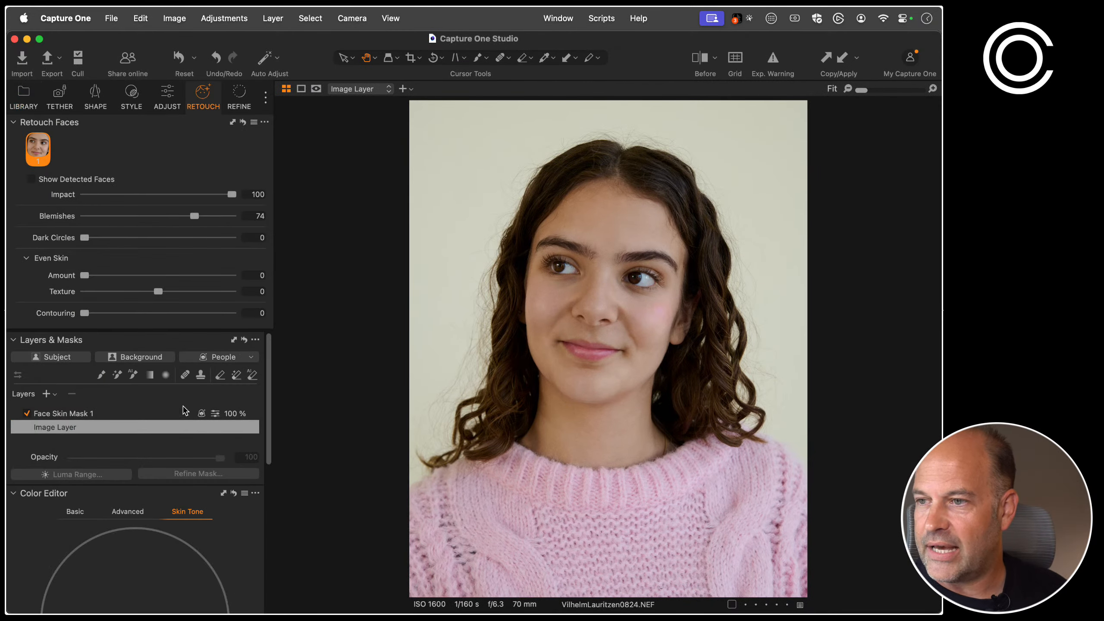
Reset all adjustments on the portrait, and set Blemishes to 44, Even Skin Amount to 66 and Texture to -15
left_click(178, 57)
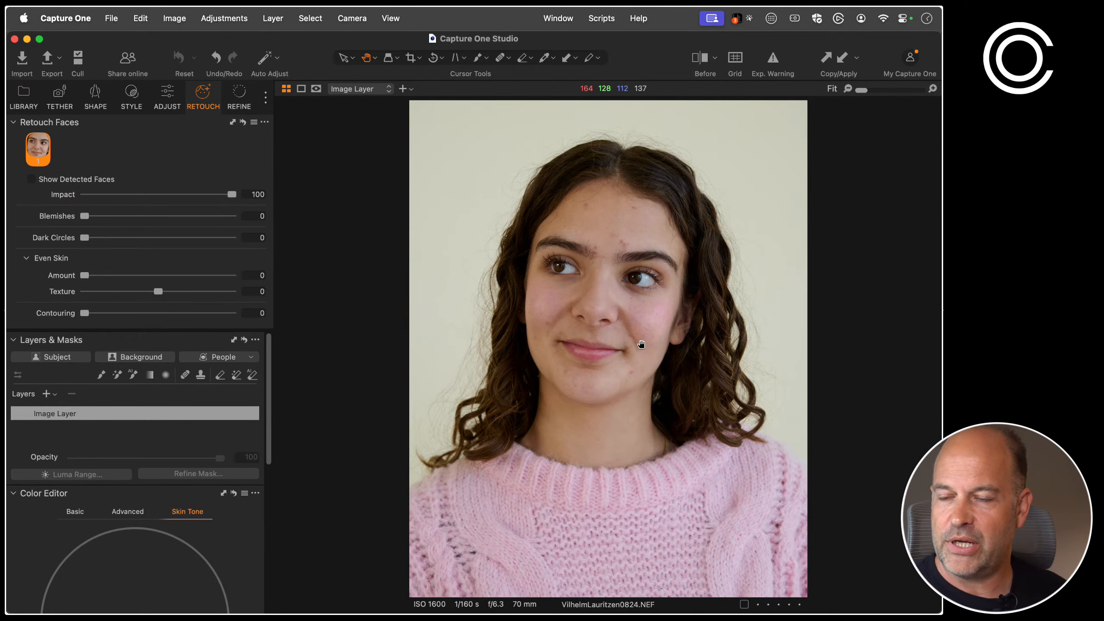
scroll(671, 362, "up", 5)
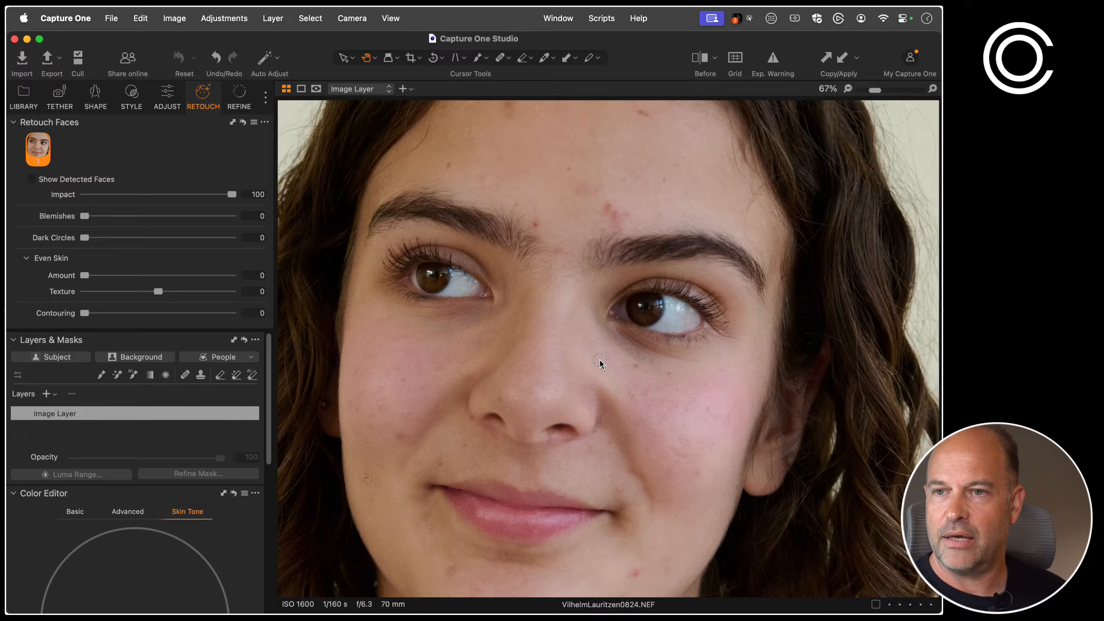
left_click_drag(600, 362, 621, 387)
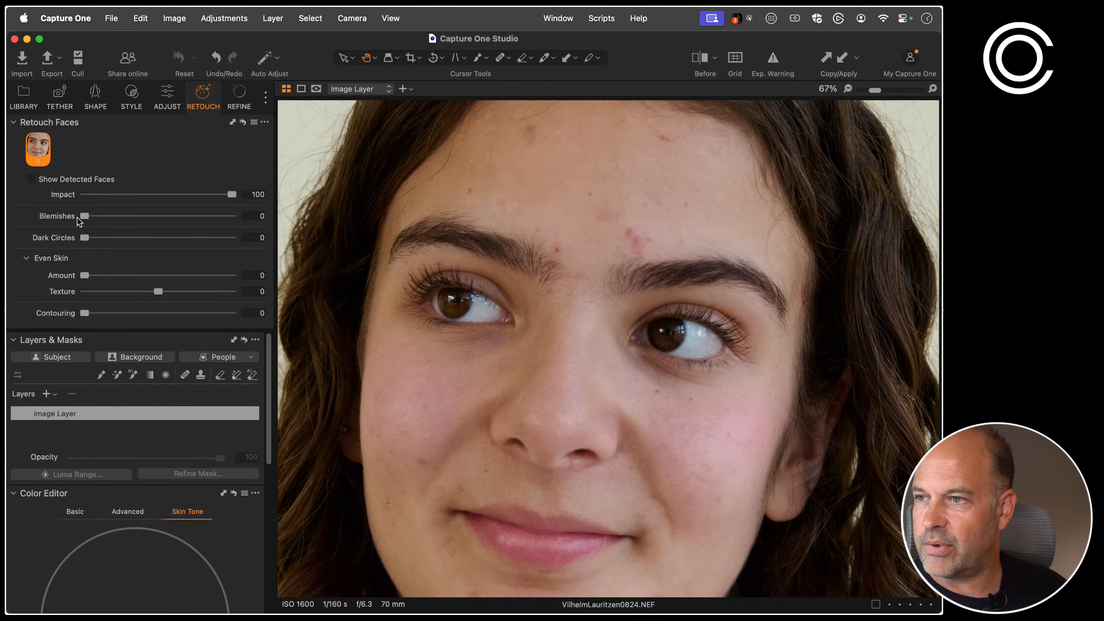
left_click_drag(85, 216, 150, 222)
left_click_drag(85, 275, 147, 293)
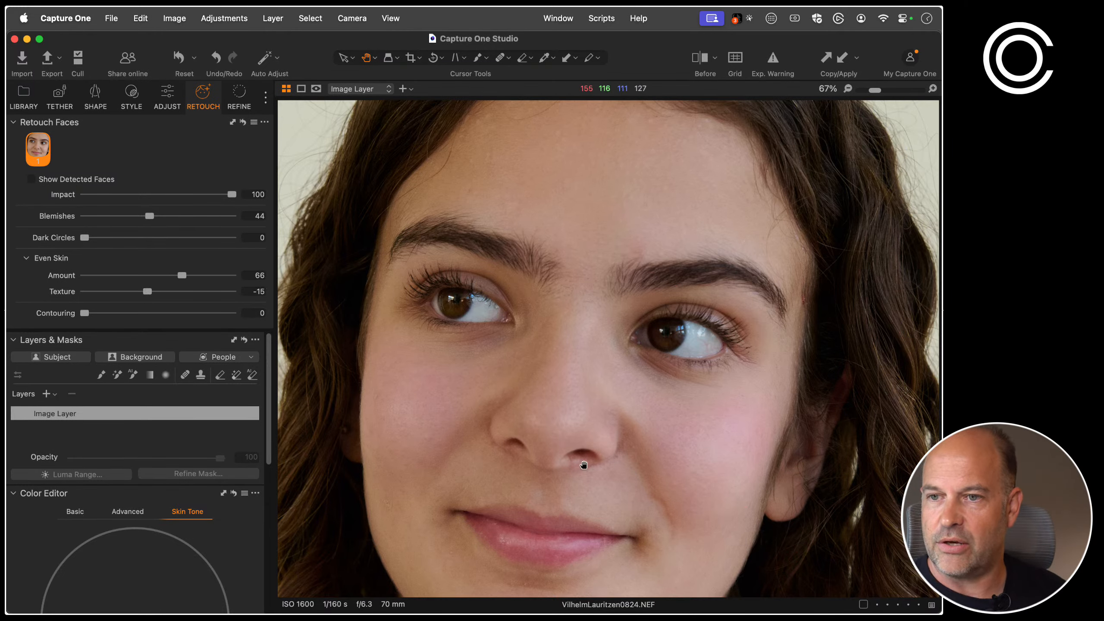
Compare the portrait before and after retouching, and examine the skin across the whole face
left_click_drag(584, 451, 601, 475)
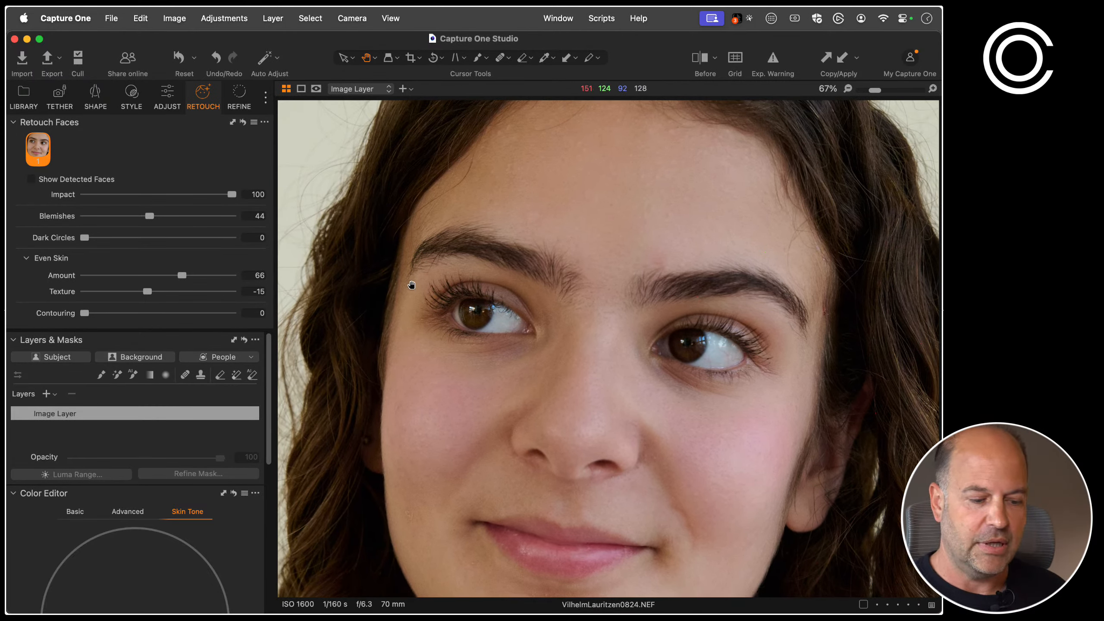
key("y")
key("y")
key("y")
key("y")
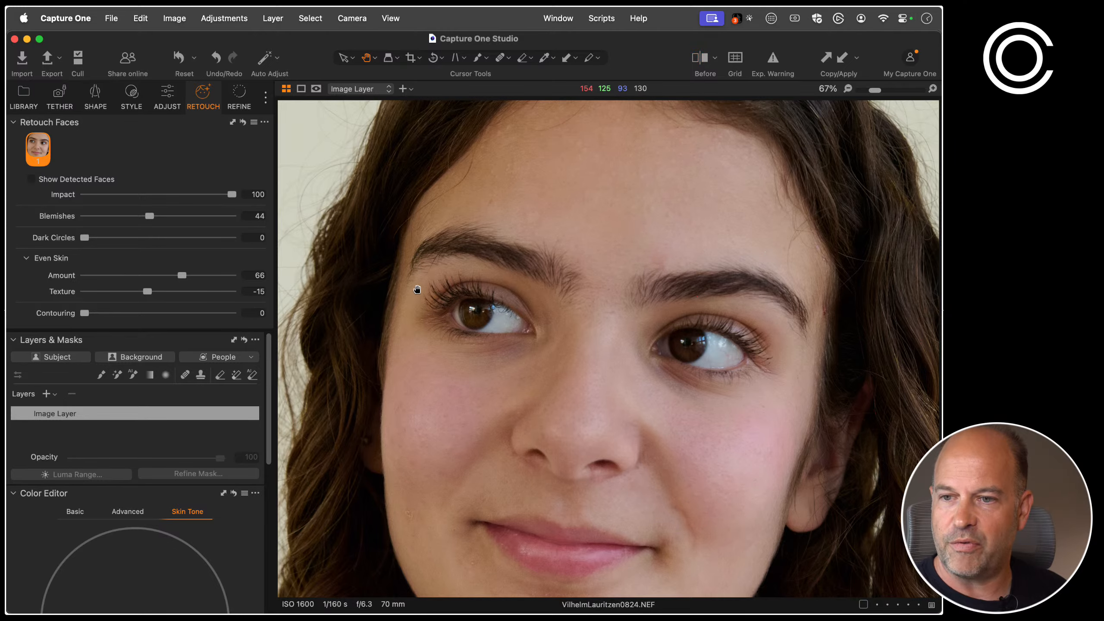
left_click_drag(539, 448, 526, 365)
key("super+minus")
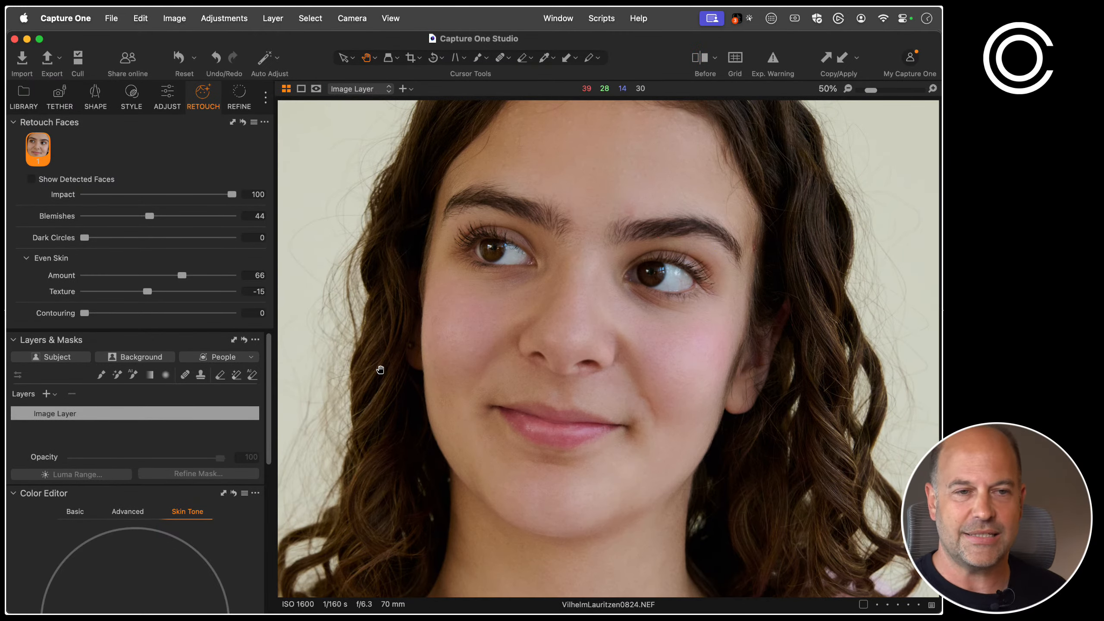
Create a People mask for Face Skin only, excluding Hair, and display the mask overlay
left_click(251, 357)
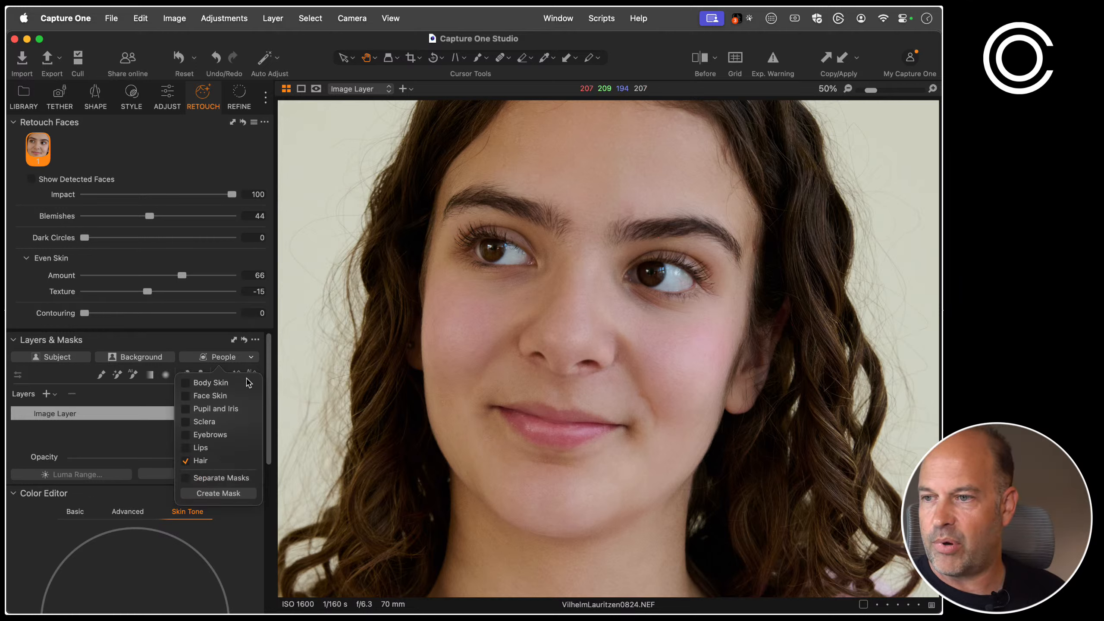
left_click(190, 461)
left_click(186, 396)
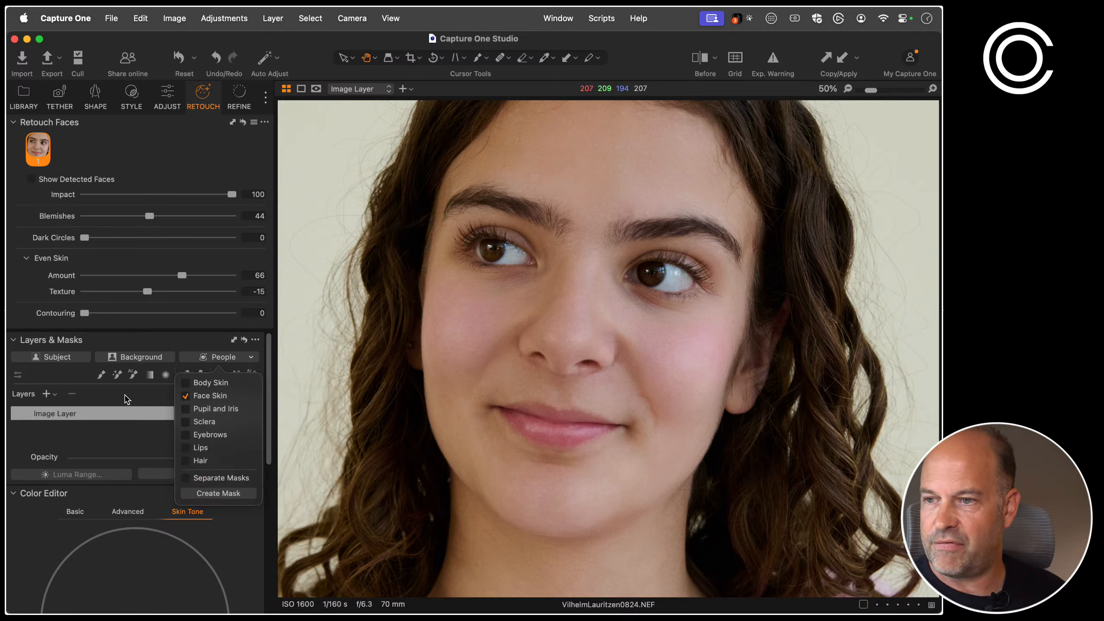
left_click(216, 495)
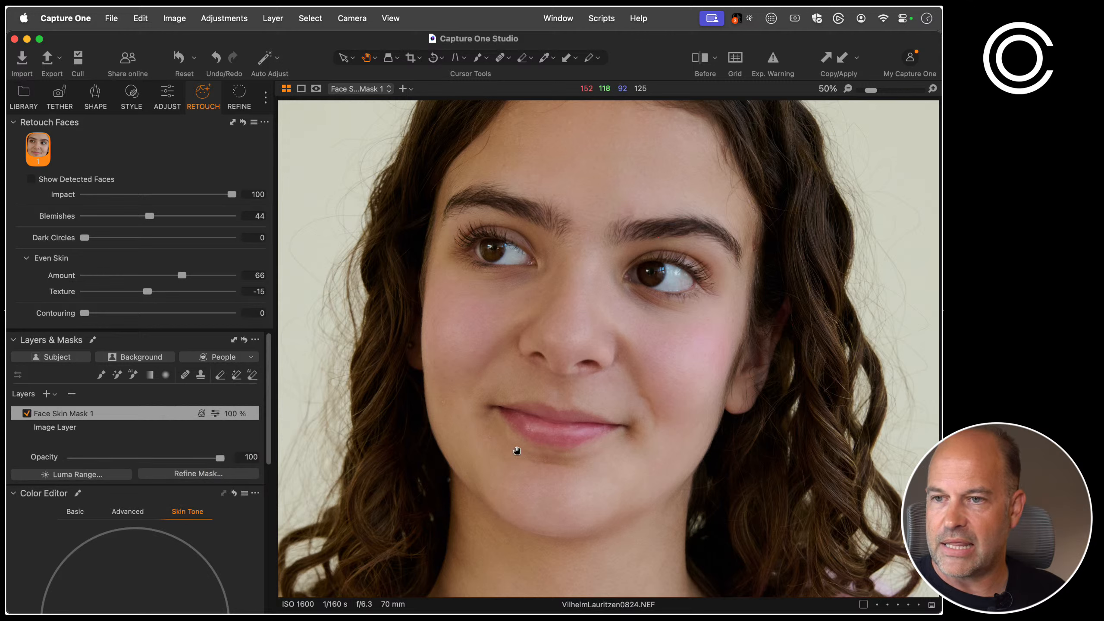
key("m")
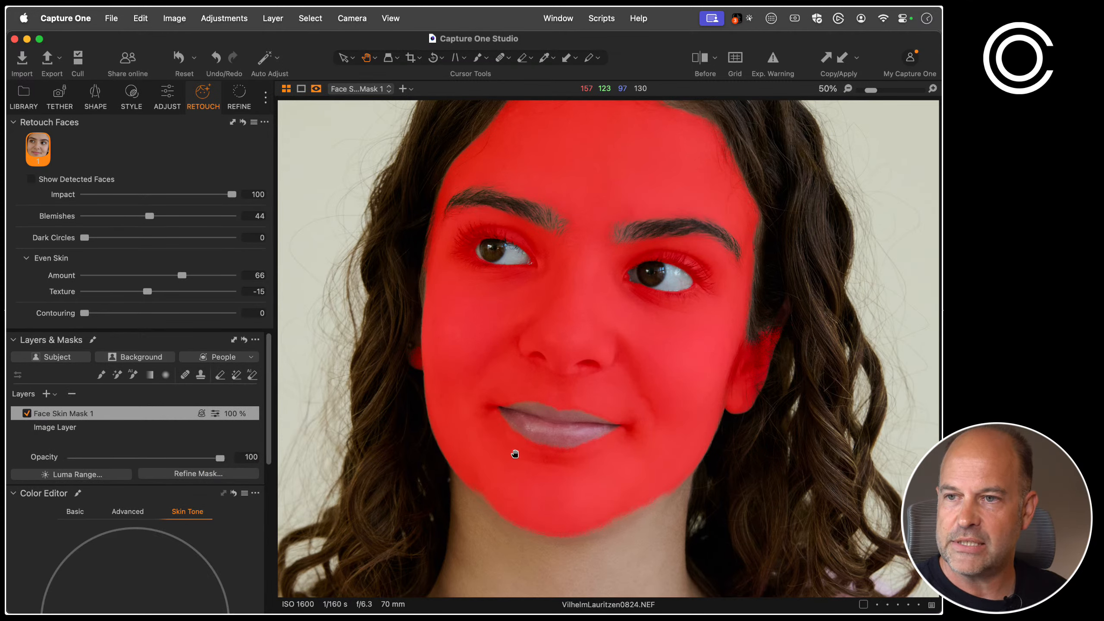
Hide the mask overlay, sample the facial skin for the Skin Tone editor, and set Uniformity Hue to 85.2
key("m")
scroll(216, 518, "down", 5)
scroll(228, 491, "up", 1)
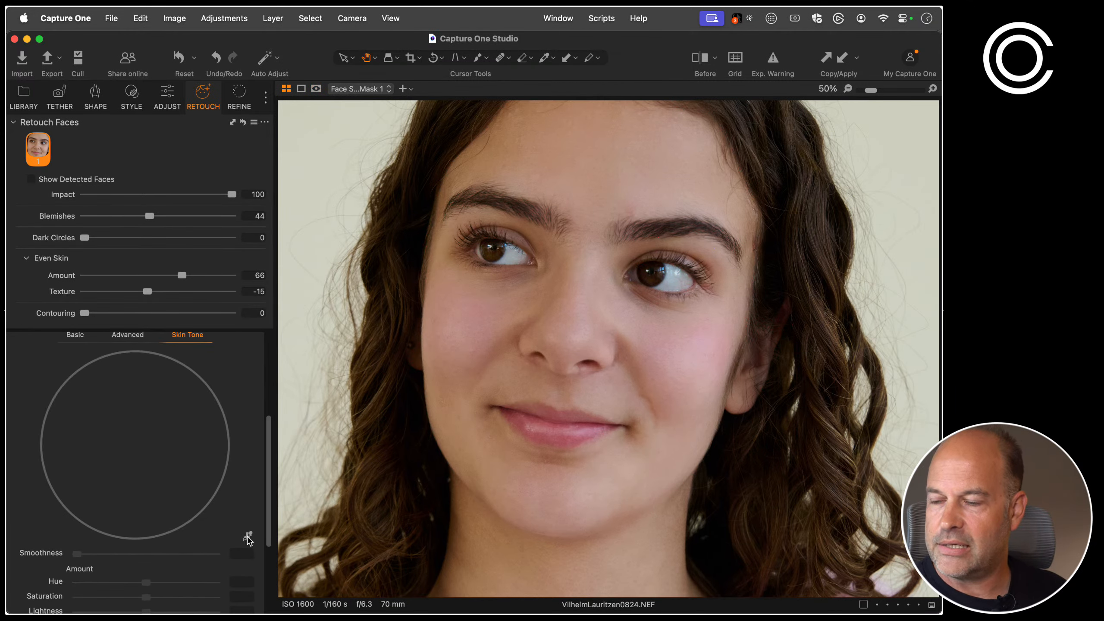
scroll(234, 505, "up", 3)
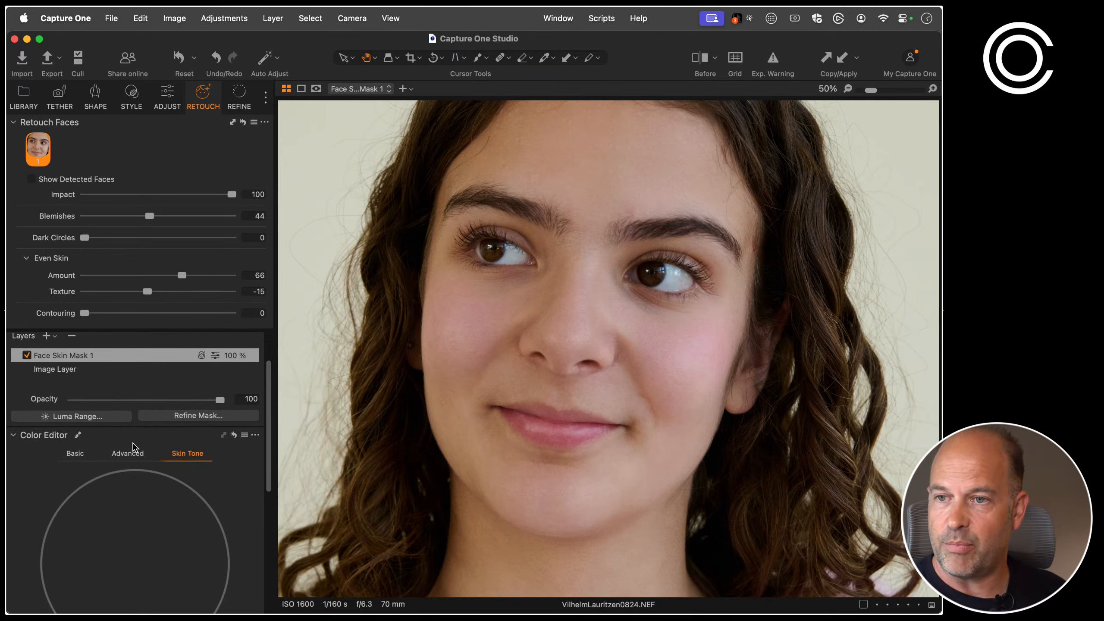
scroll(227, 504, "down", 3)
left_click(247, 493)
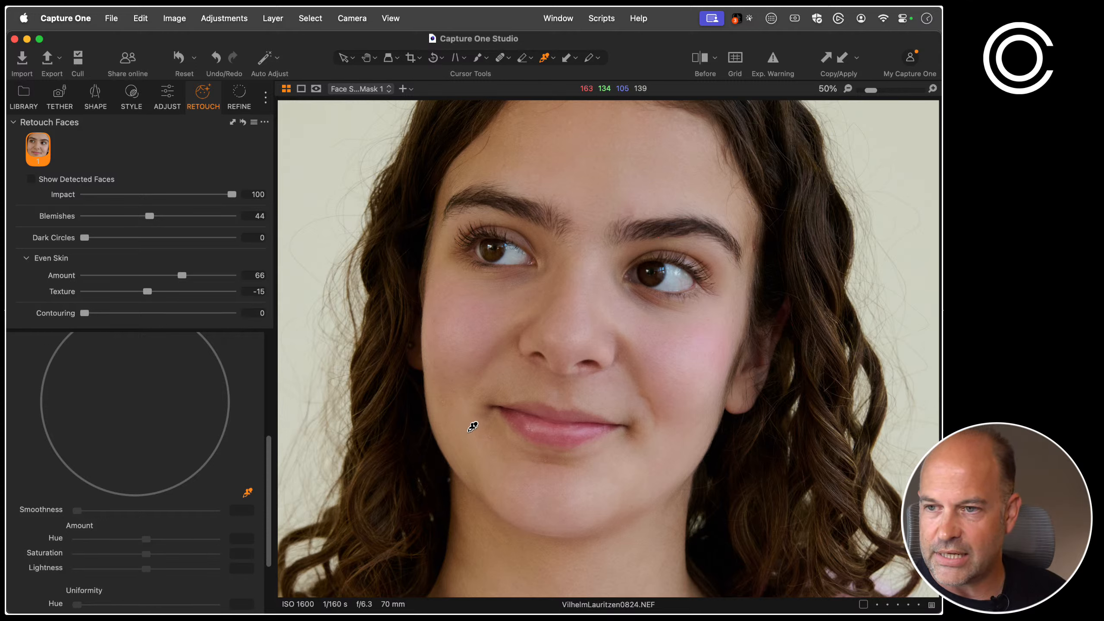
left_click(468, 432)
scroll(200, 513, "down", 3)
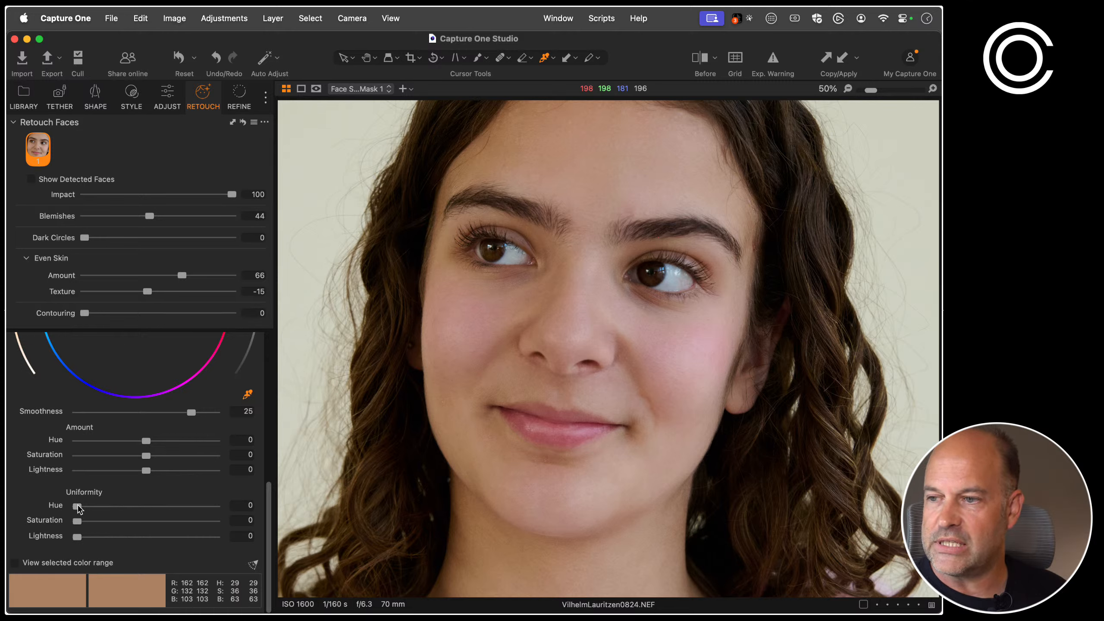
left_click_drag(77, 507, 195, 506)
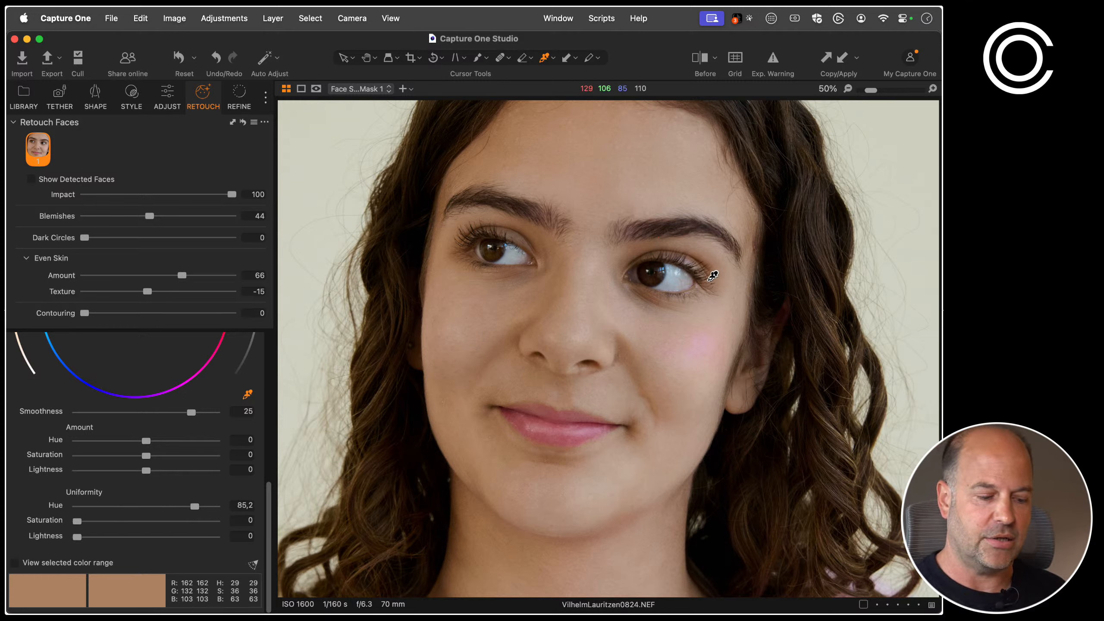
Compare the portrait before and after the combined retouching and skin tone evening, checking the cheeks and whole face
left_click_drag(603, 346, 603, 408)
key("y")
key("y")
key("y")
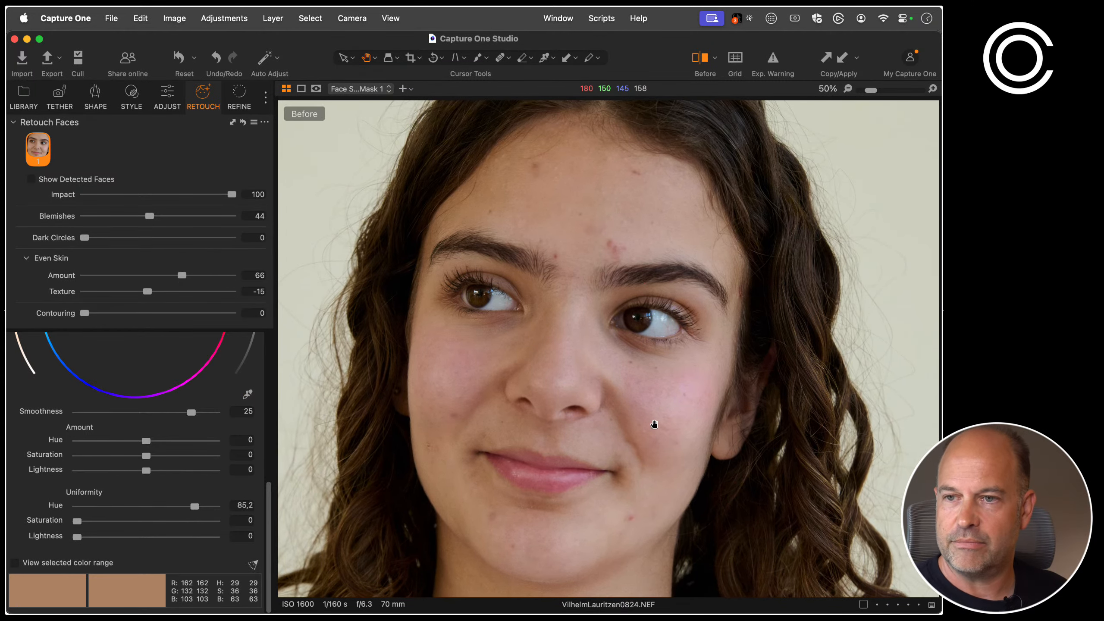
key("y")
key("y")
key("y")
key("y")
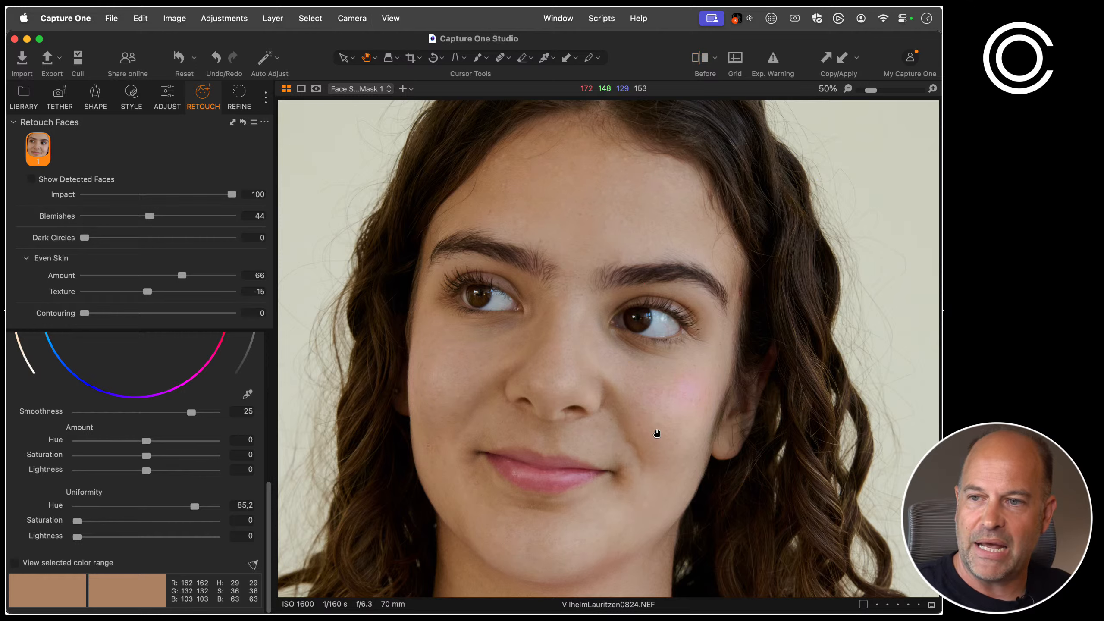
key("y")
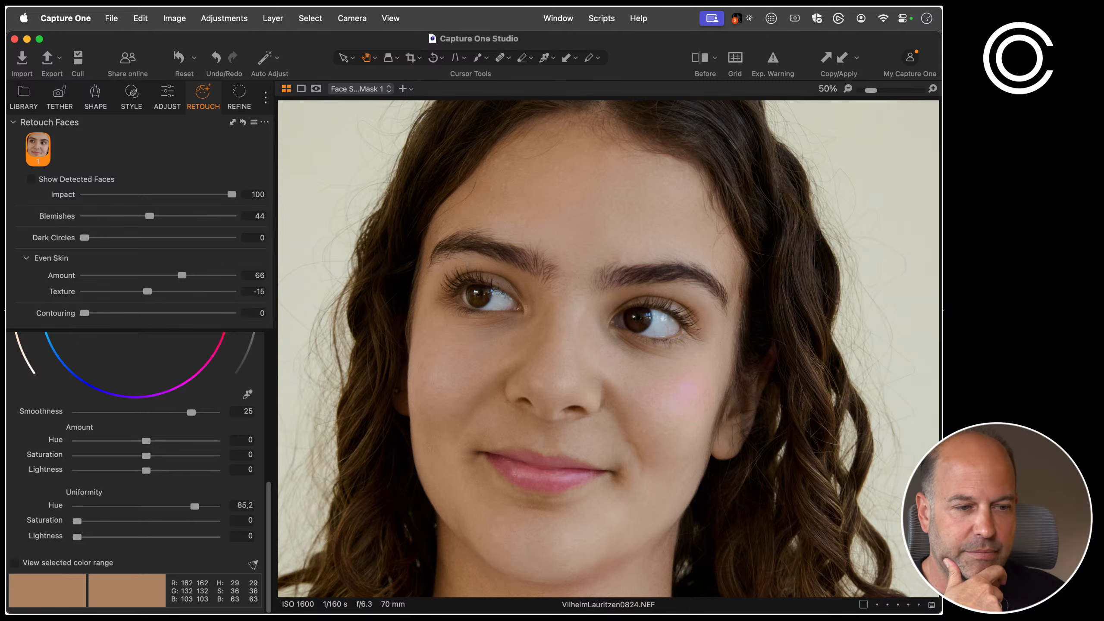
double_click(431, 455)
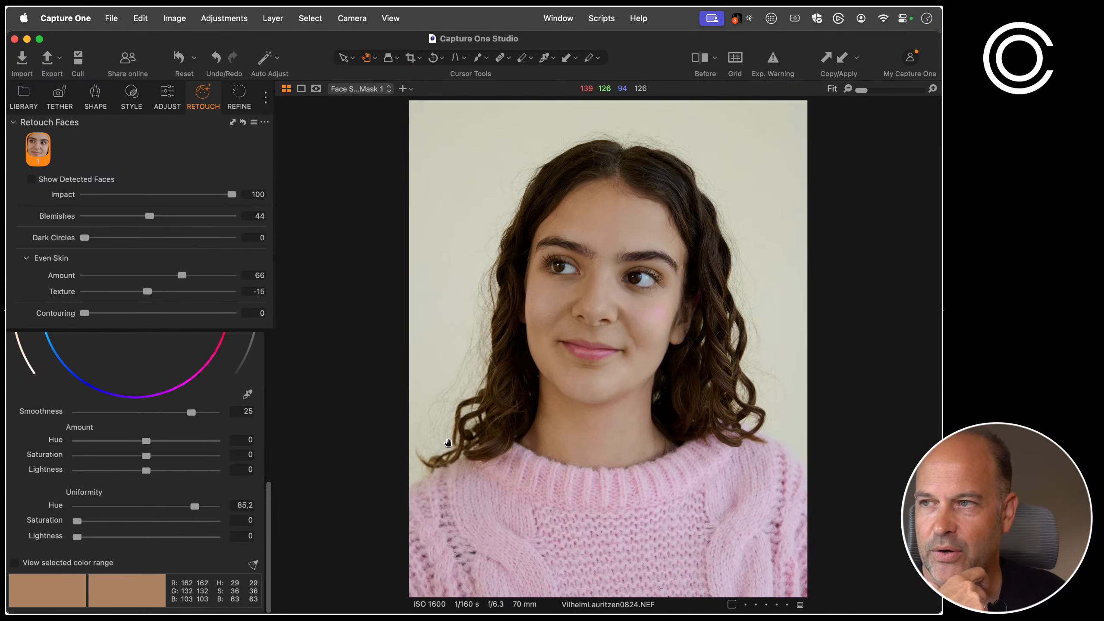
Browse the Full Demo collection and open the second variant of NGA_189.ARW
left_click(27, 99)
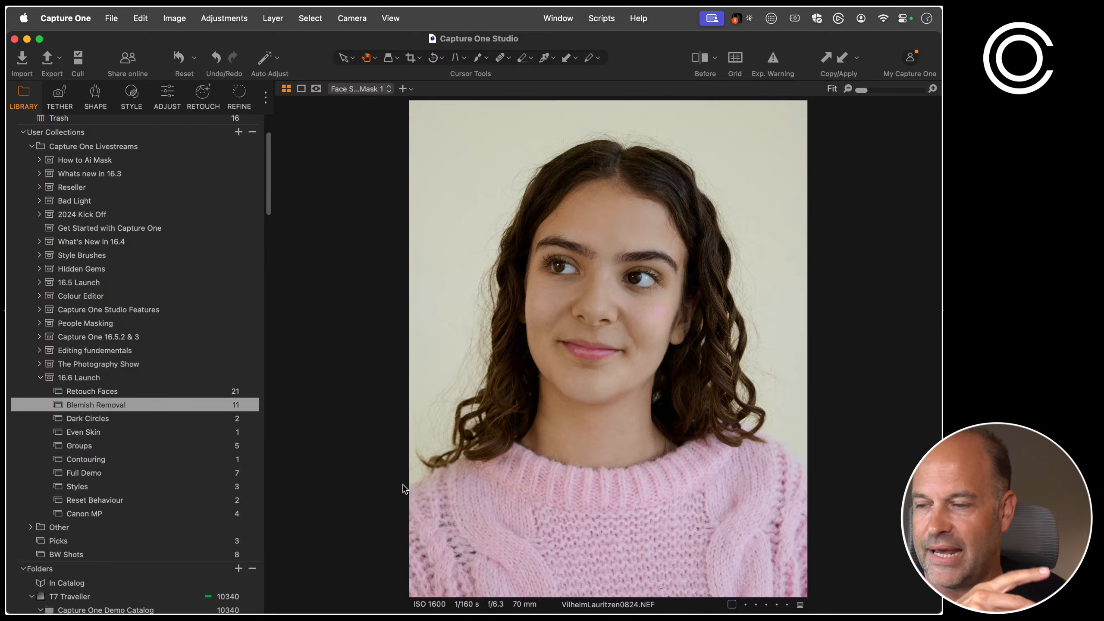
left_click(101, 488)
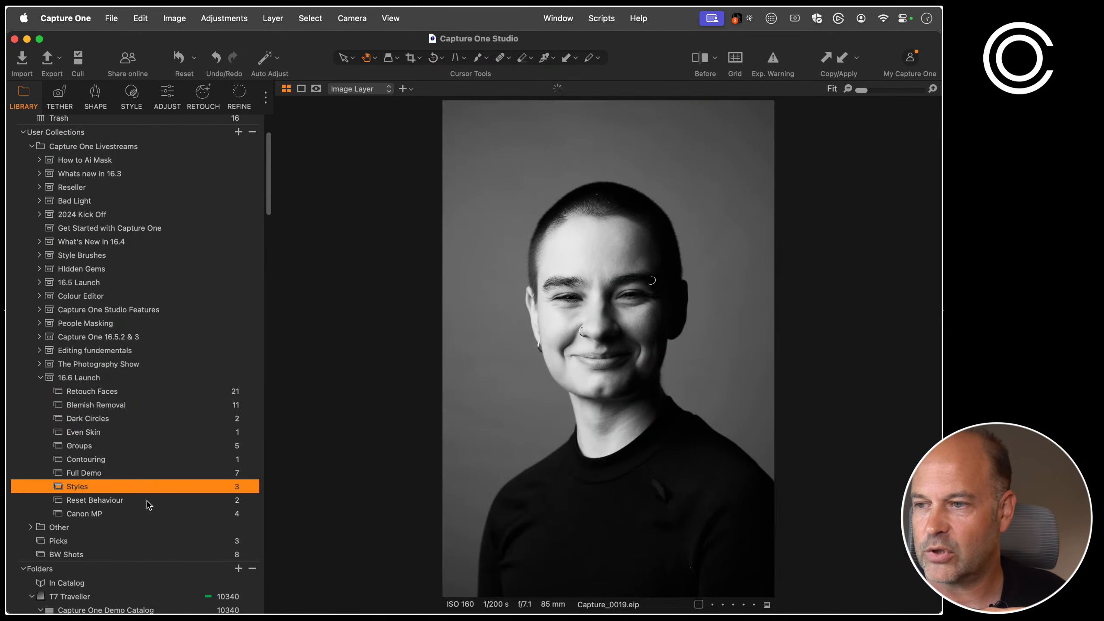
left_click(117, 474)
key("g")
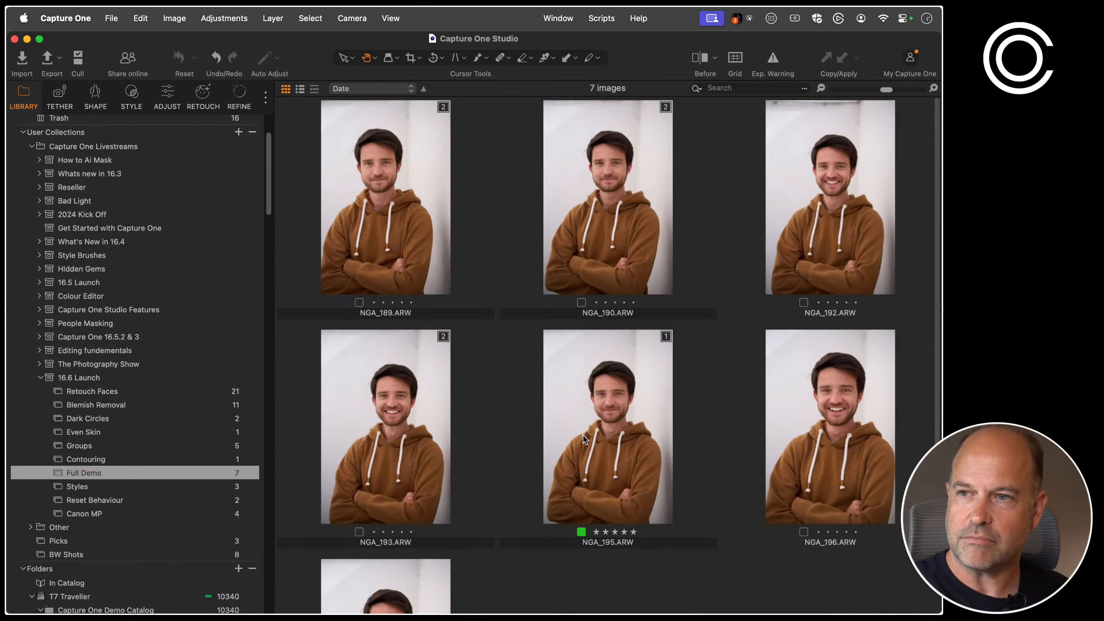
left_click(389, 204)
double_click(389, 203)
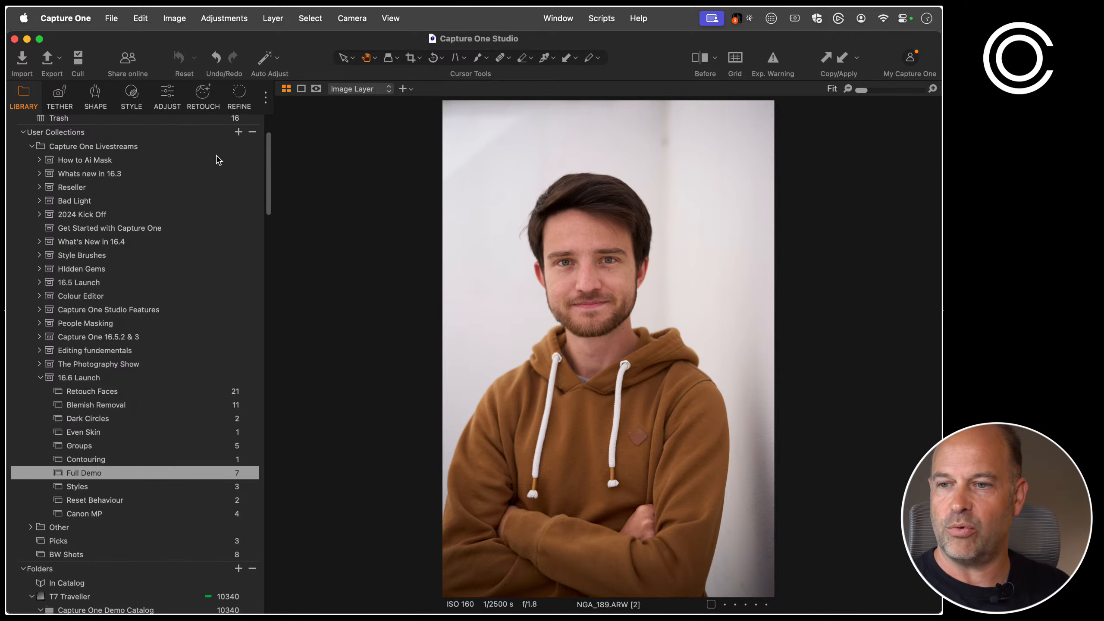
key("g")
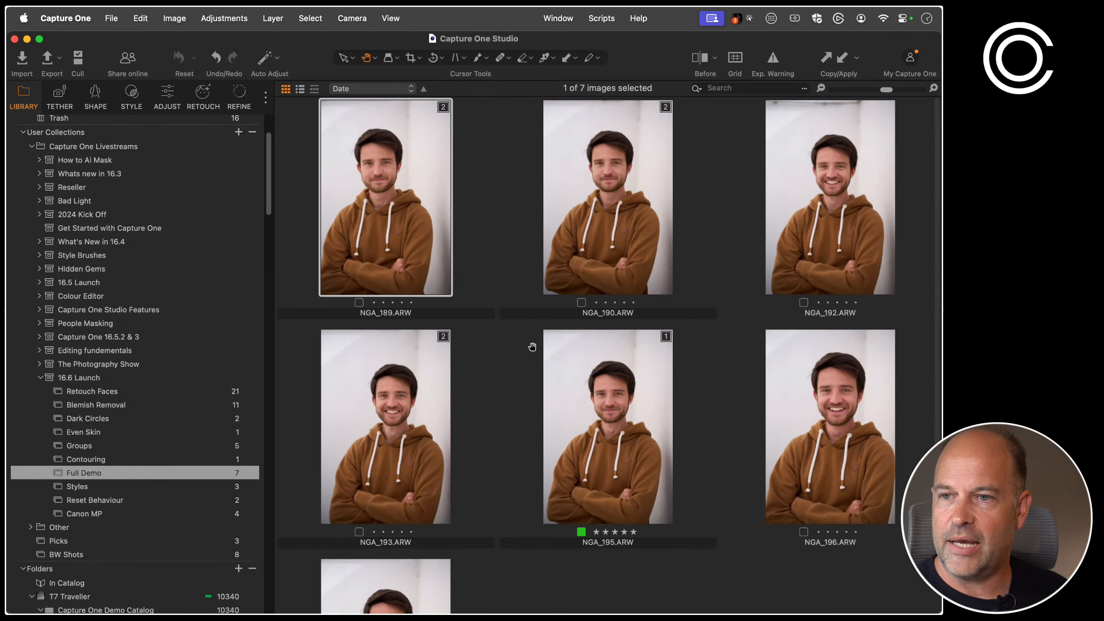
left_click_drag(405, 322, 542, 380)
double_click(433, 222)
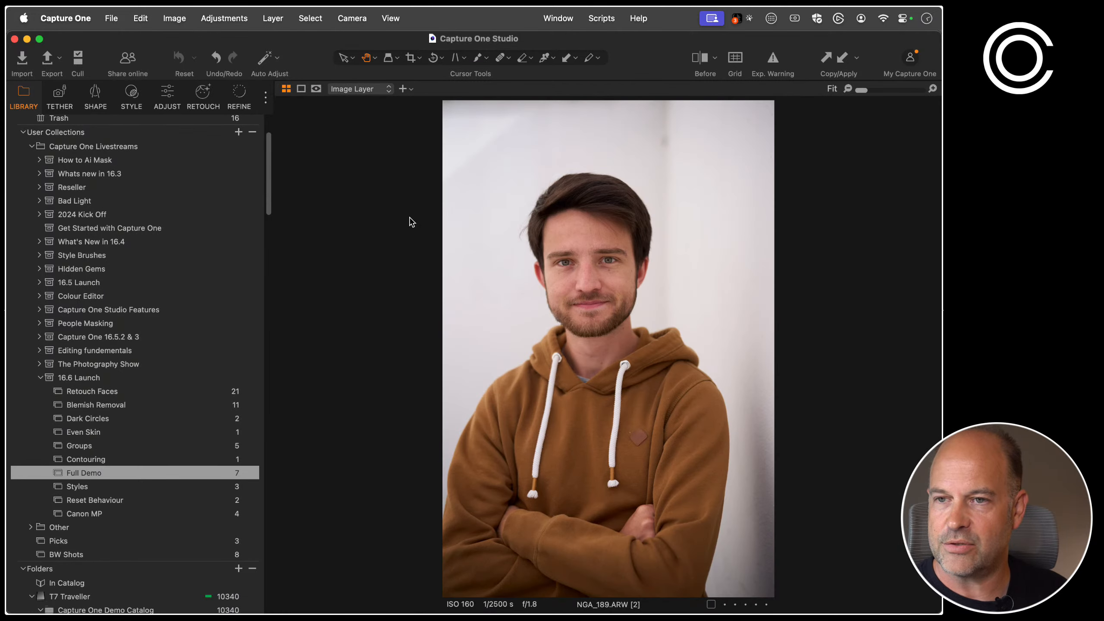
Apply the F400 - II film style from the BEYOND FILM custom styles to the portrait
left_click(166, 97)
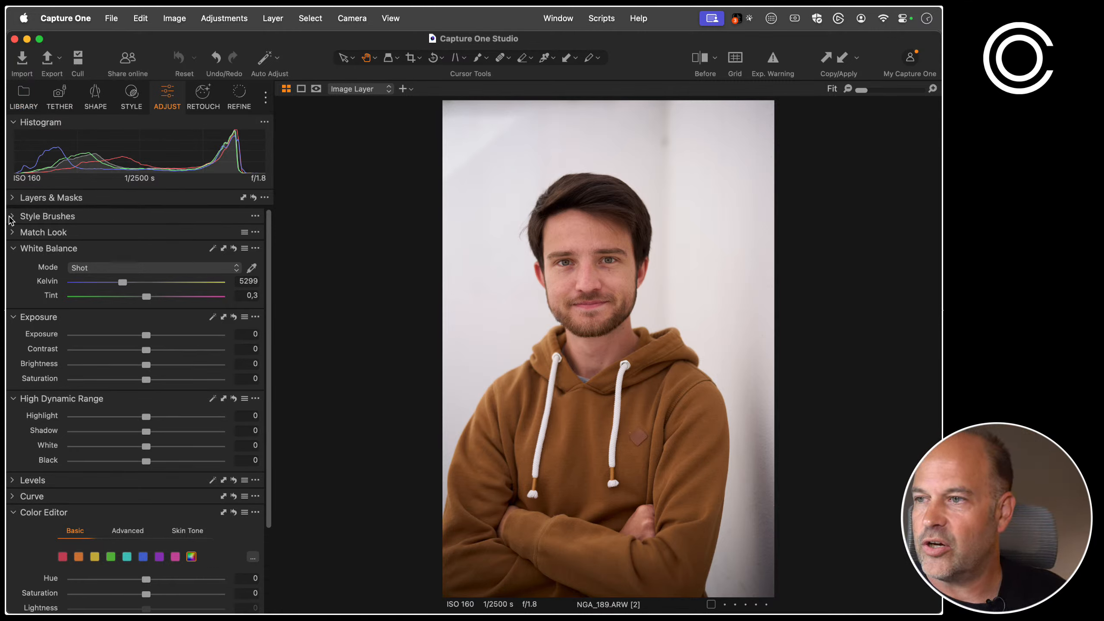
left_click(139, 96)
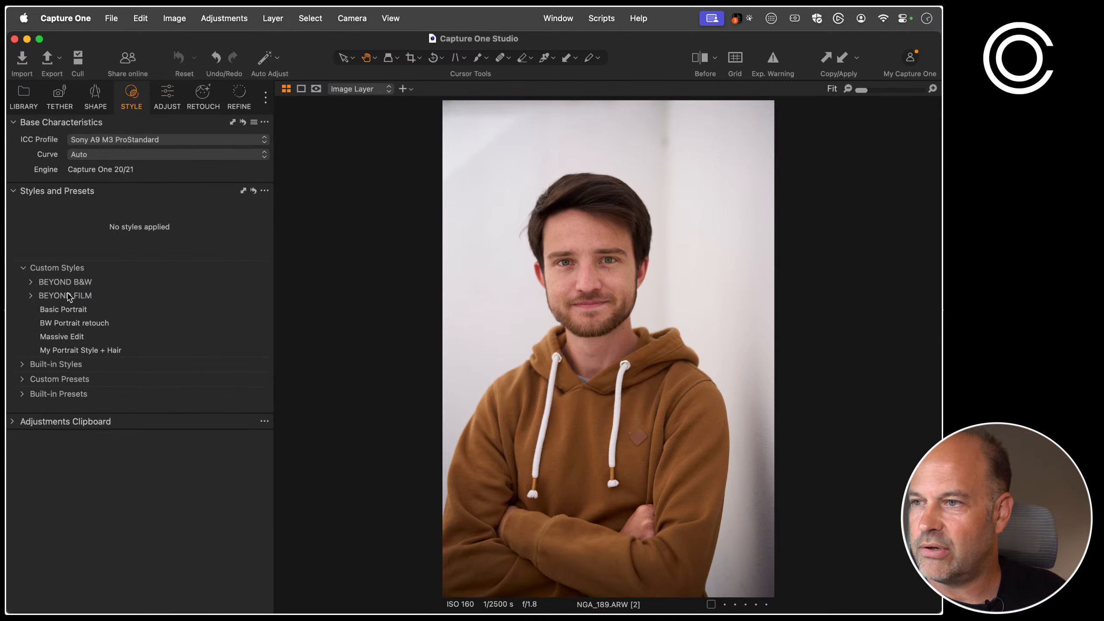
left_click(32, 295)
left_click(43, 309)
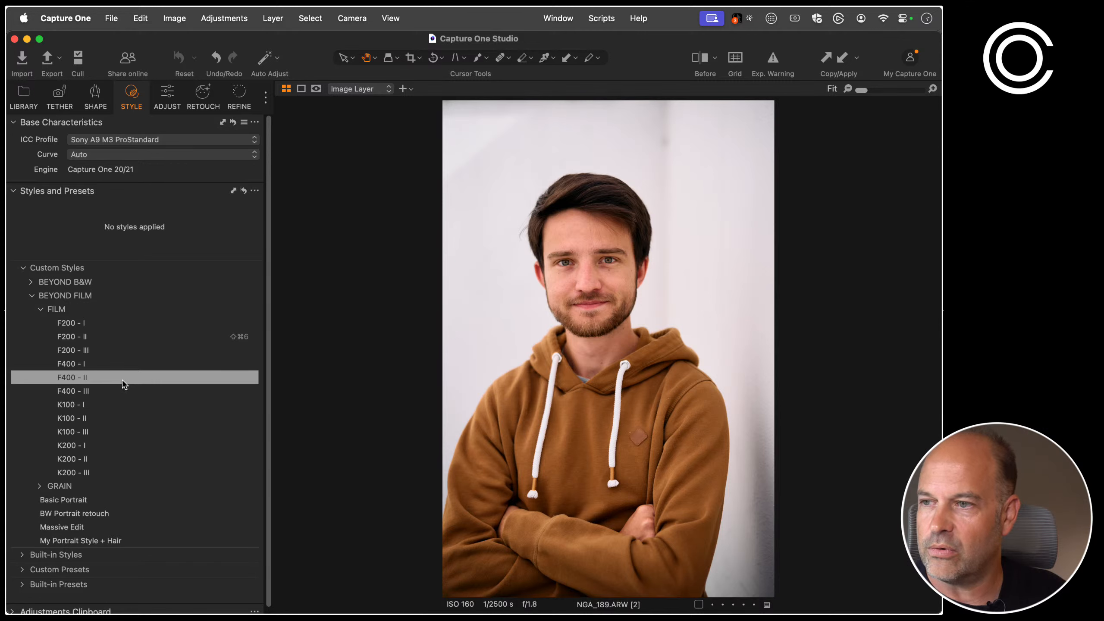
left_click(81, 375)
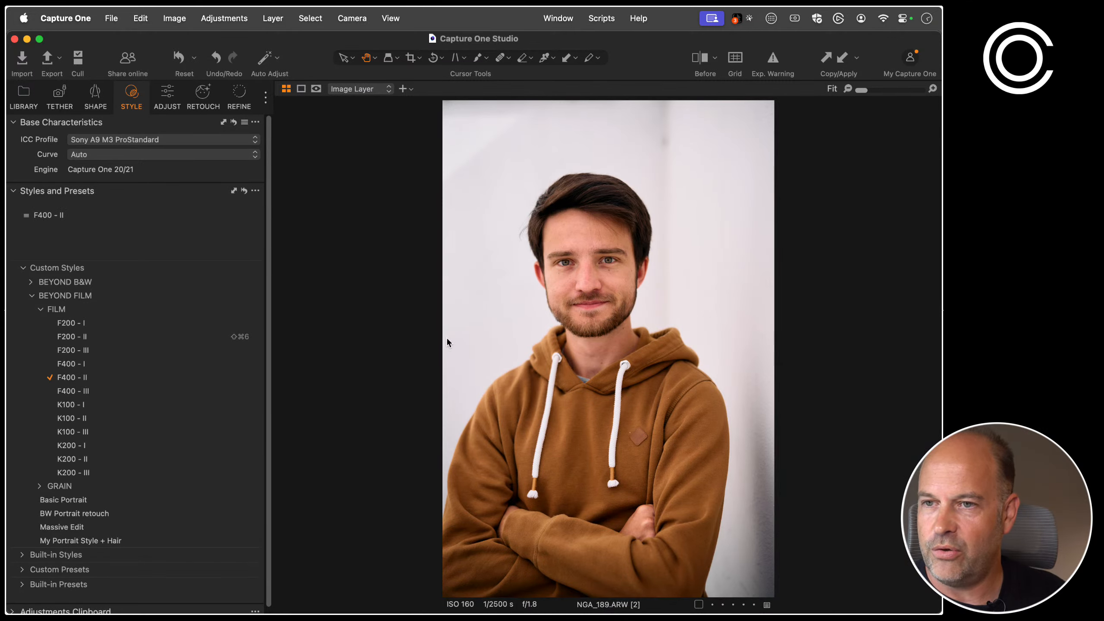
Inspect the face at 100% and set the white balance to 5146 Kelvin
left_click_drag(565, 348, 504, 376)
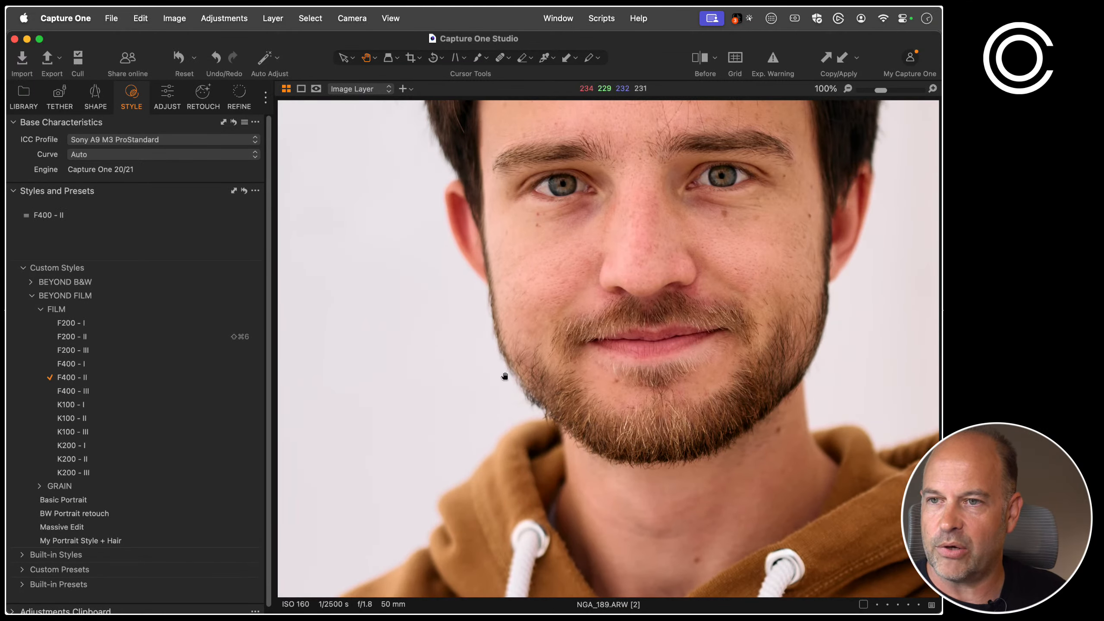
left_click(167, 95)
left_click_drag(123, 286, 121, 287)
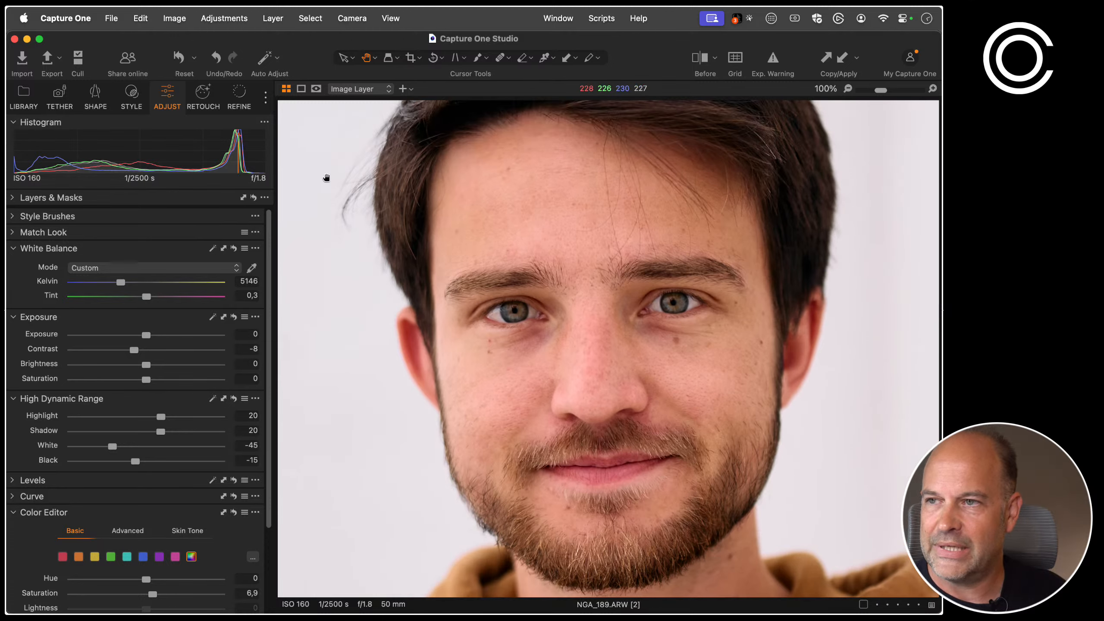
Retouch the face with Blemishes 22, Dark Circles 40, Even Skin Amount 48 and Texture 14
left_click(203, 93)
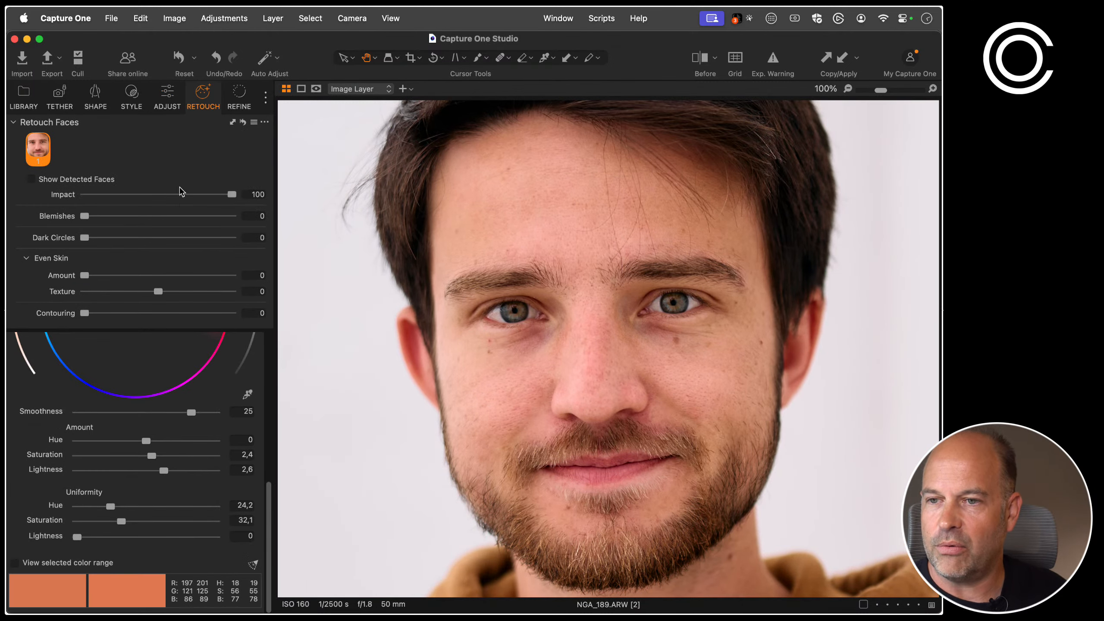
left_click_drag(85, 216, 118, 226)
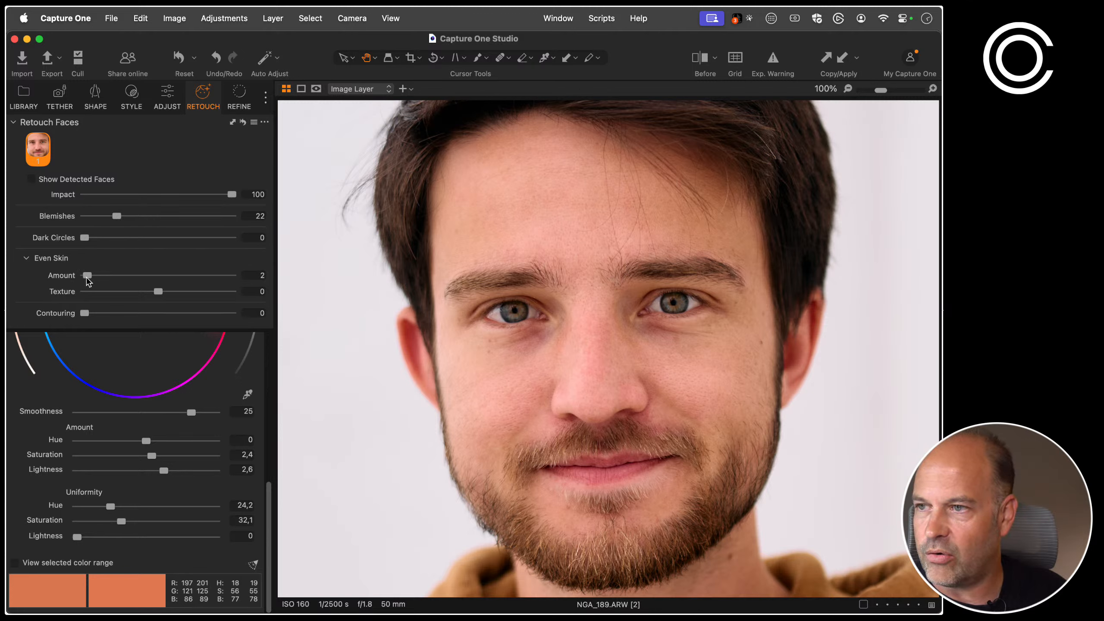
left_click_drag(87, 276, 154, 278)
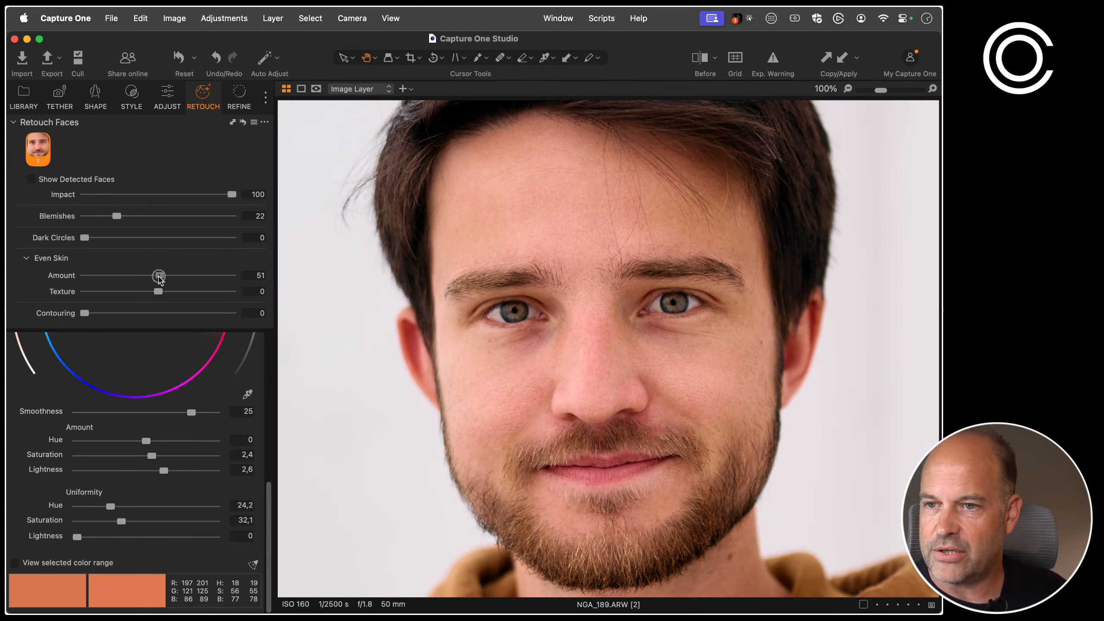
left_click_drag(84, 239, 169, 295)
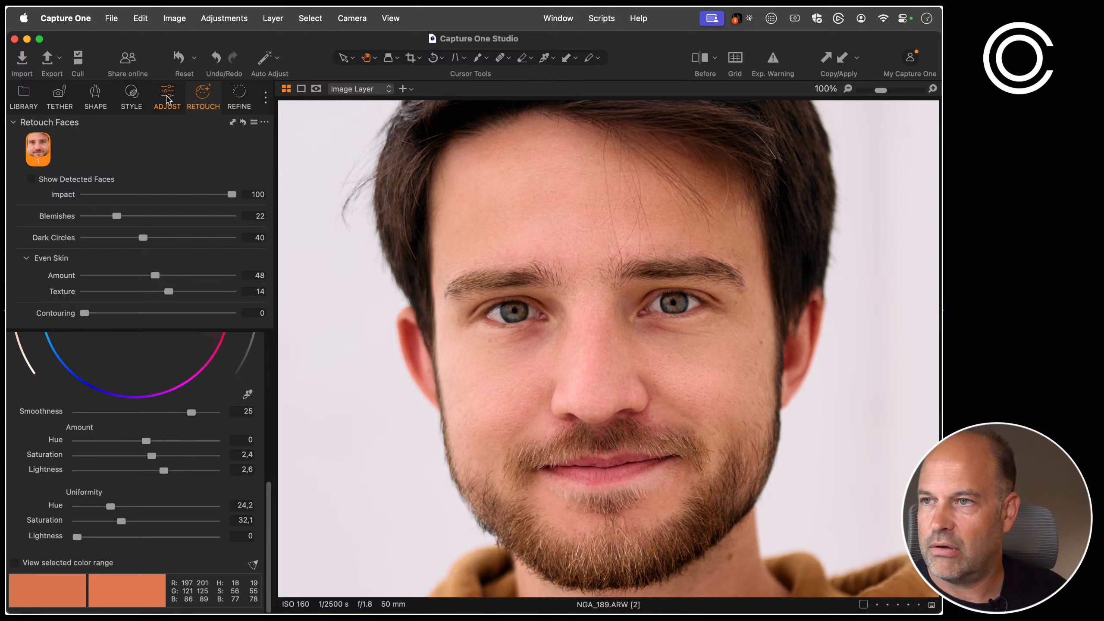
Create separate People masks for Face Skin, Pupil and Iris, Sclera, and Hair
left_click(167, 99)
left_click(204, 98)
scroll(183, 465, "up", 10)
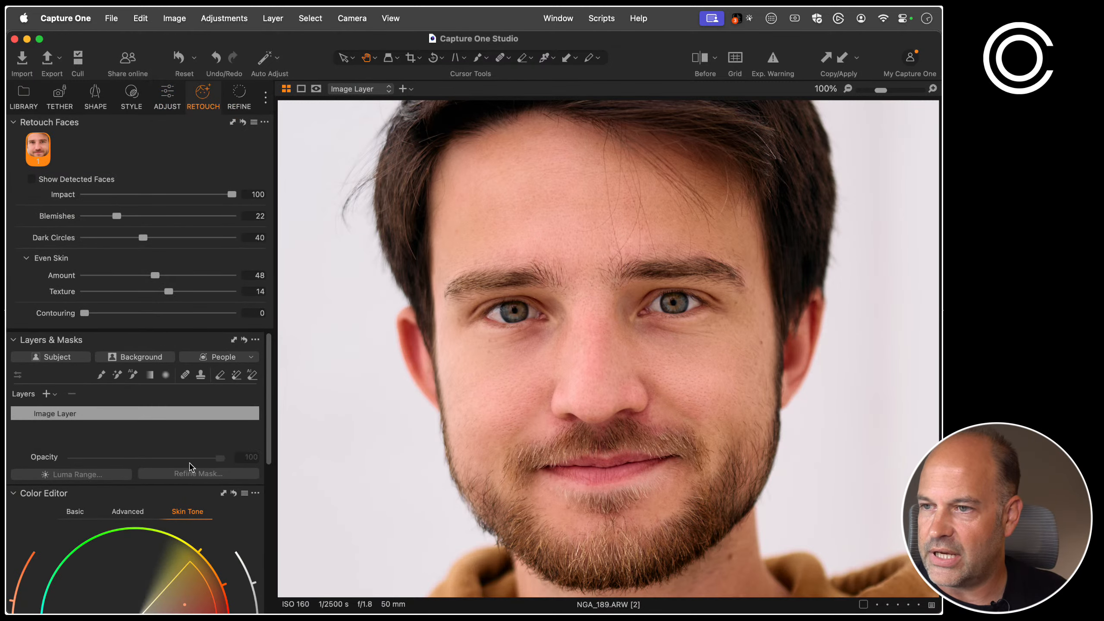
left_click(250, 358)
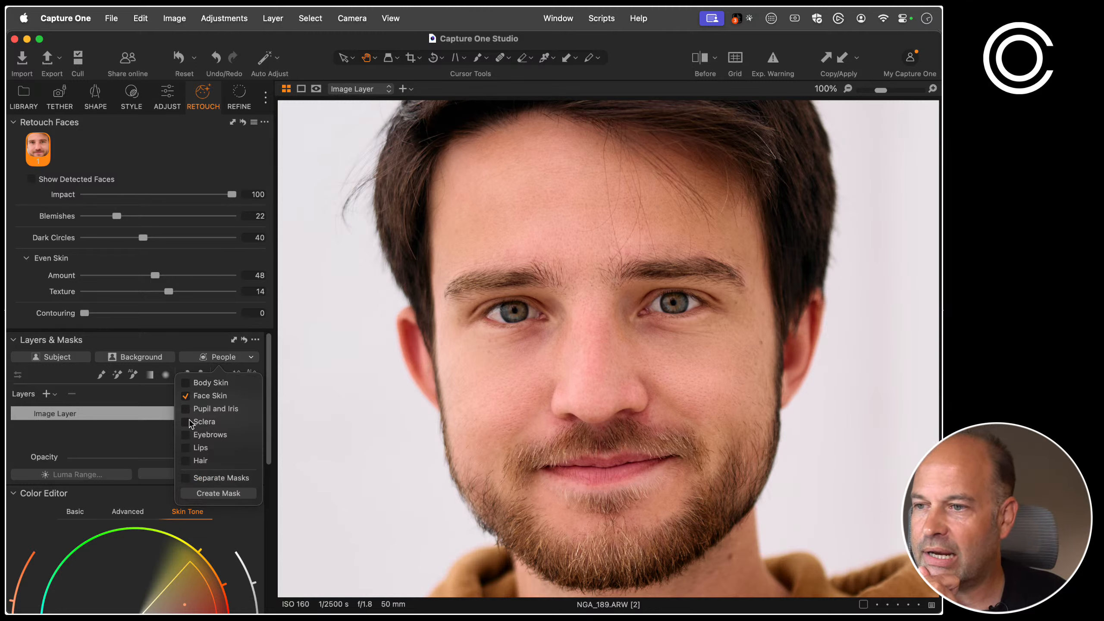
left_click(185, 409)
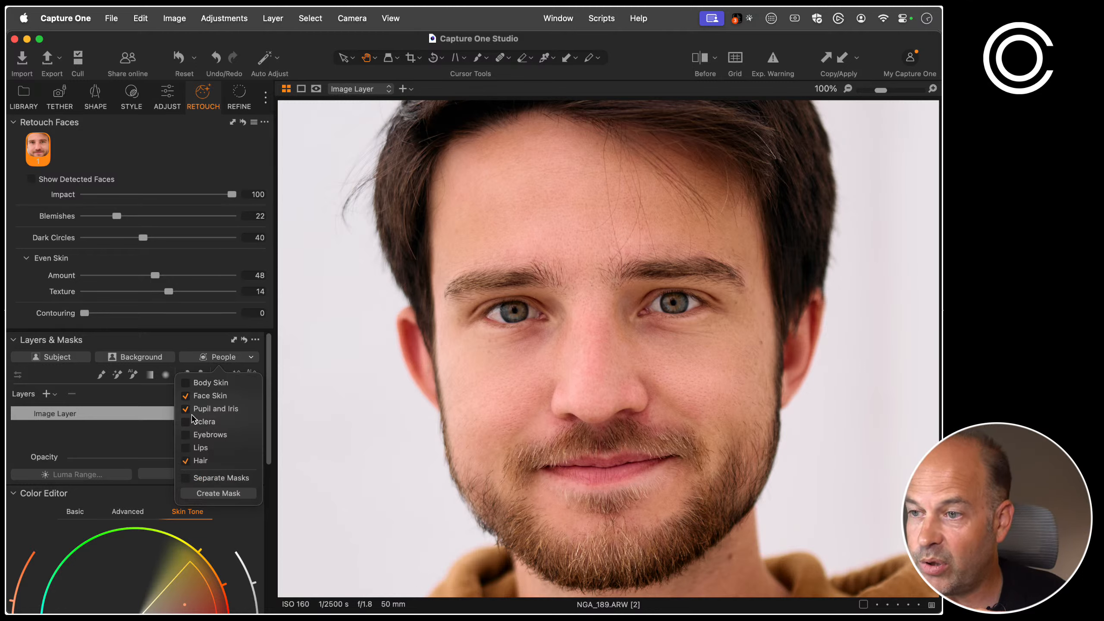
left_click(185, 421)
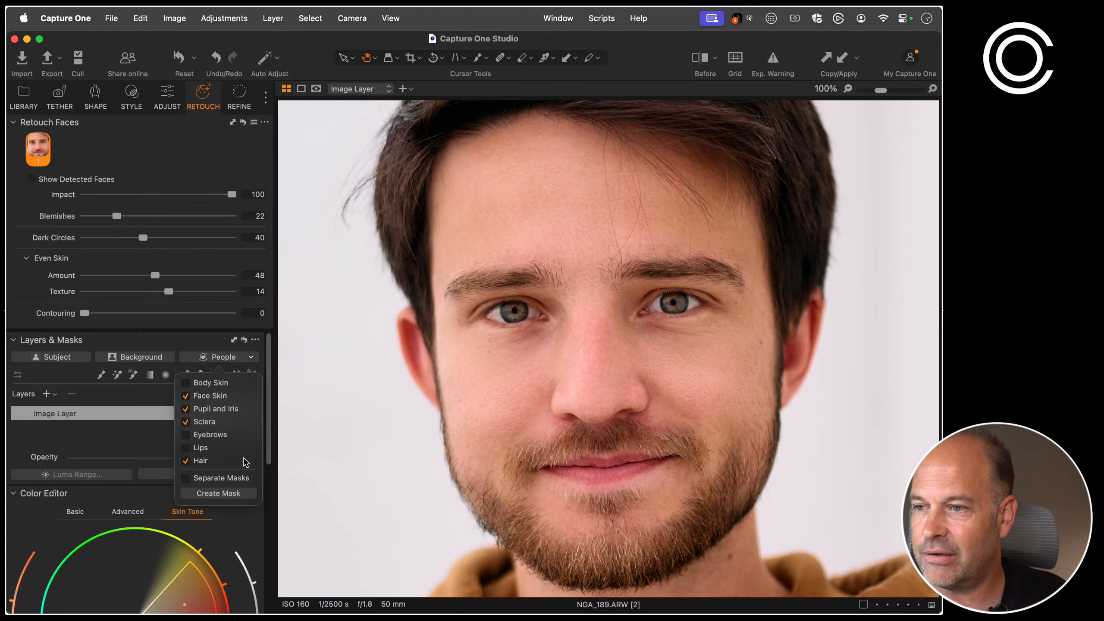
left_click(186, 478)
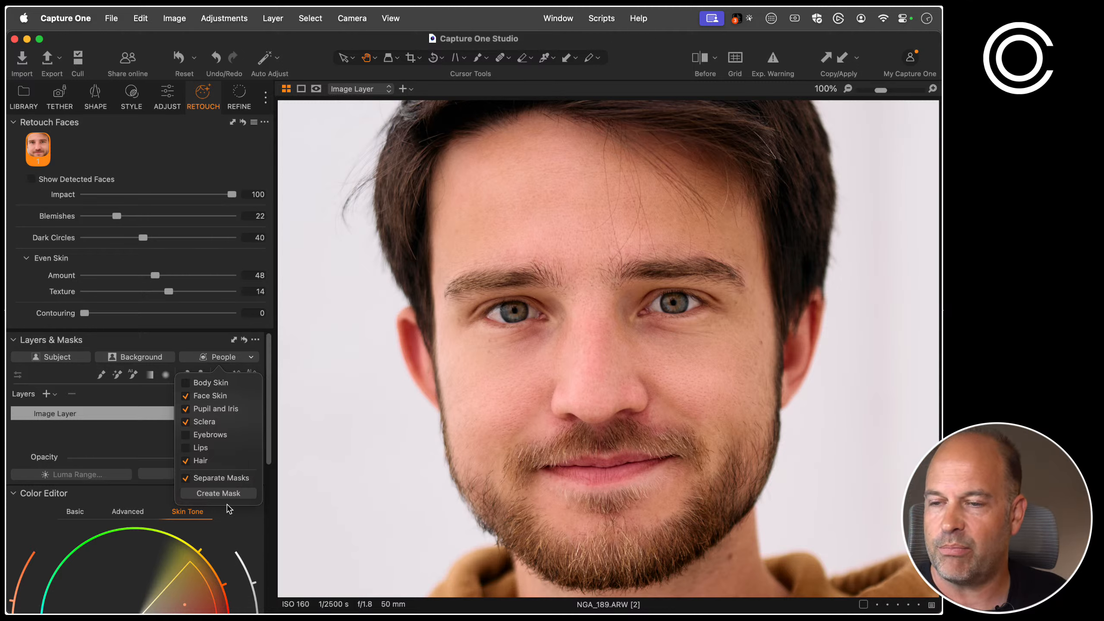
left_click(213, 495)
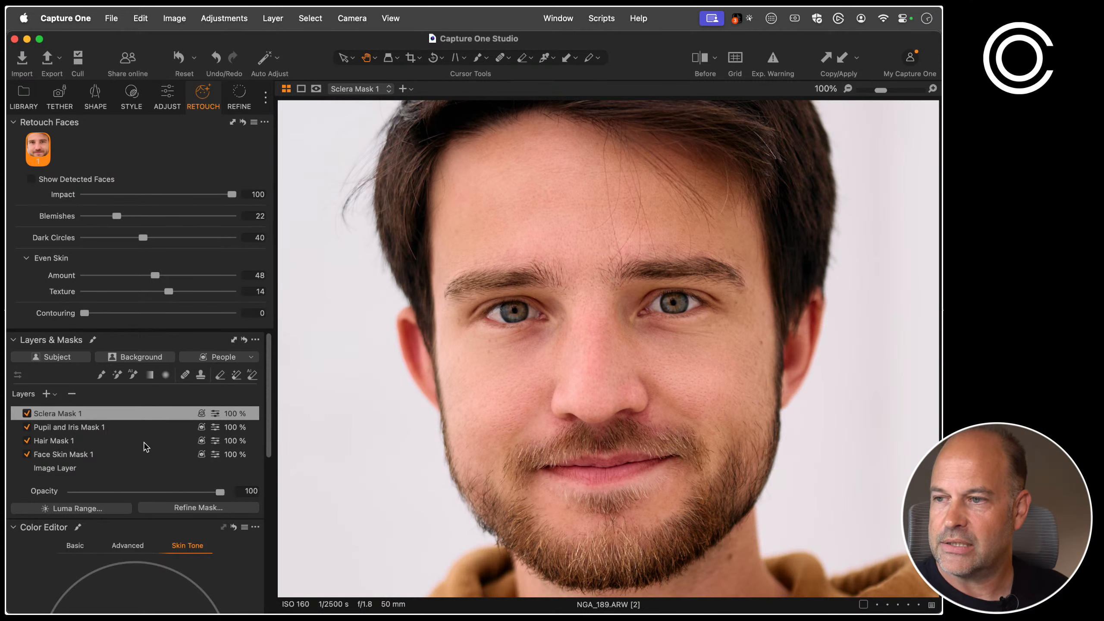
On the Hair Mask 1 layer, set Clarity to 95 and Shadow to 13
left_click(77, 442)
scroll(554, 271, "up", 5)
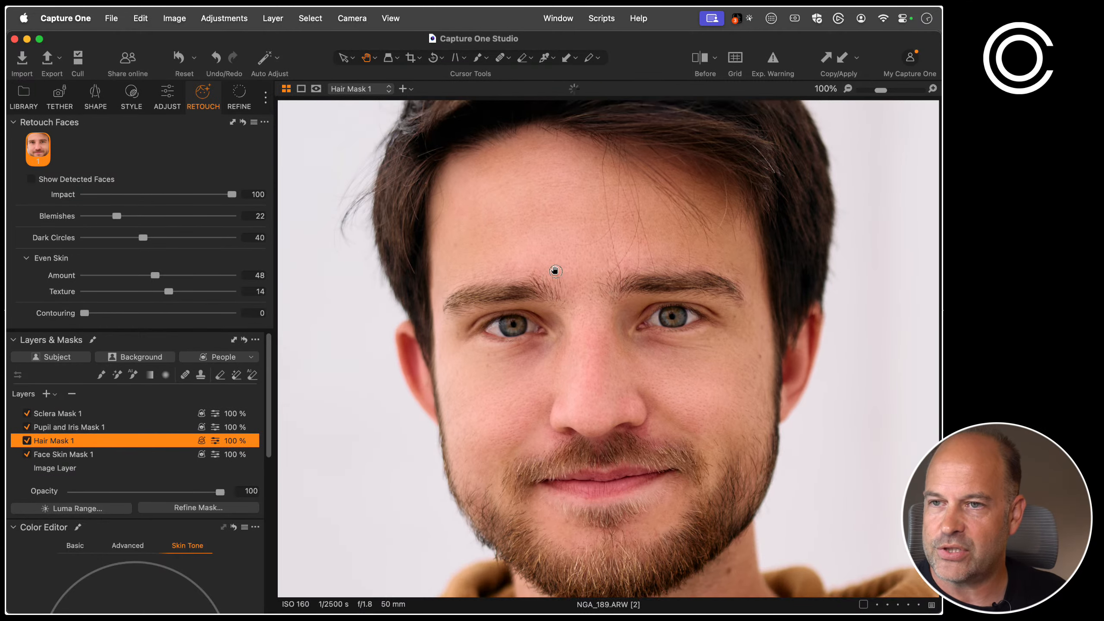
scroll(194, 443, "down", 8)
scroll(194, 444, "up", 8)
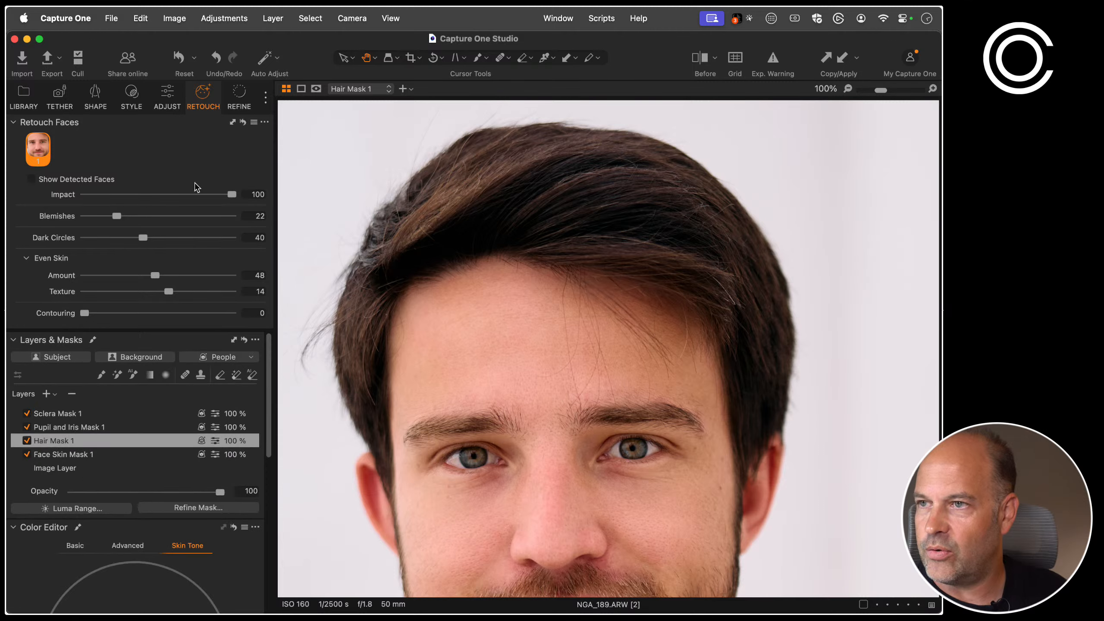
left_click(168, 96)
left_click(13, 198)
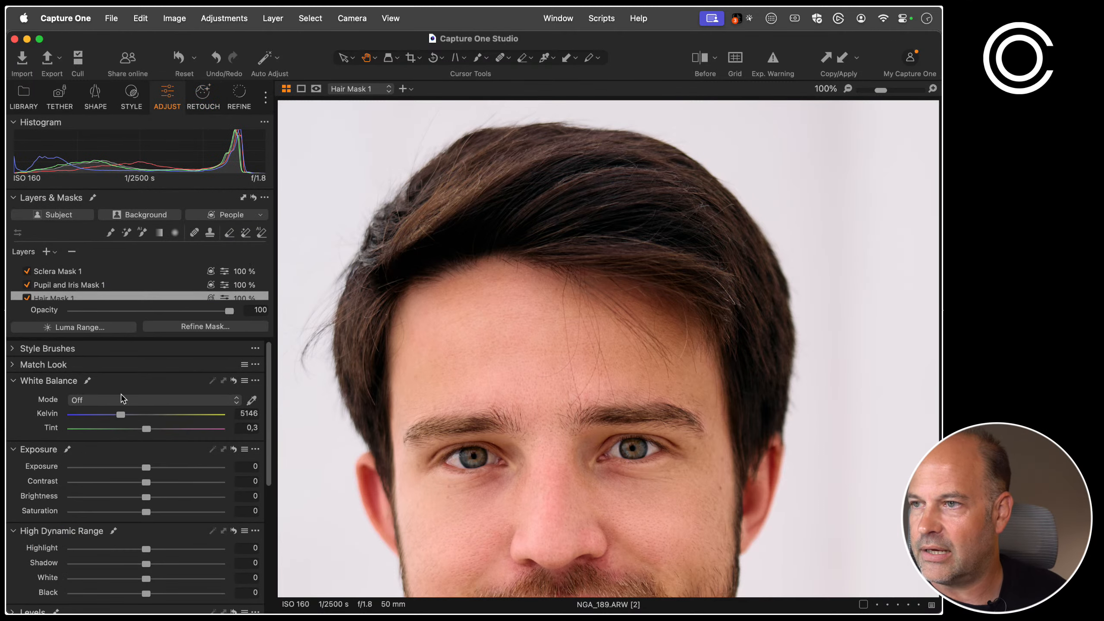
scroll(156, 486, "down", 5)
scroll(156, 469, "up", 1)
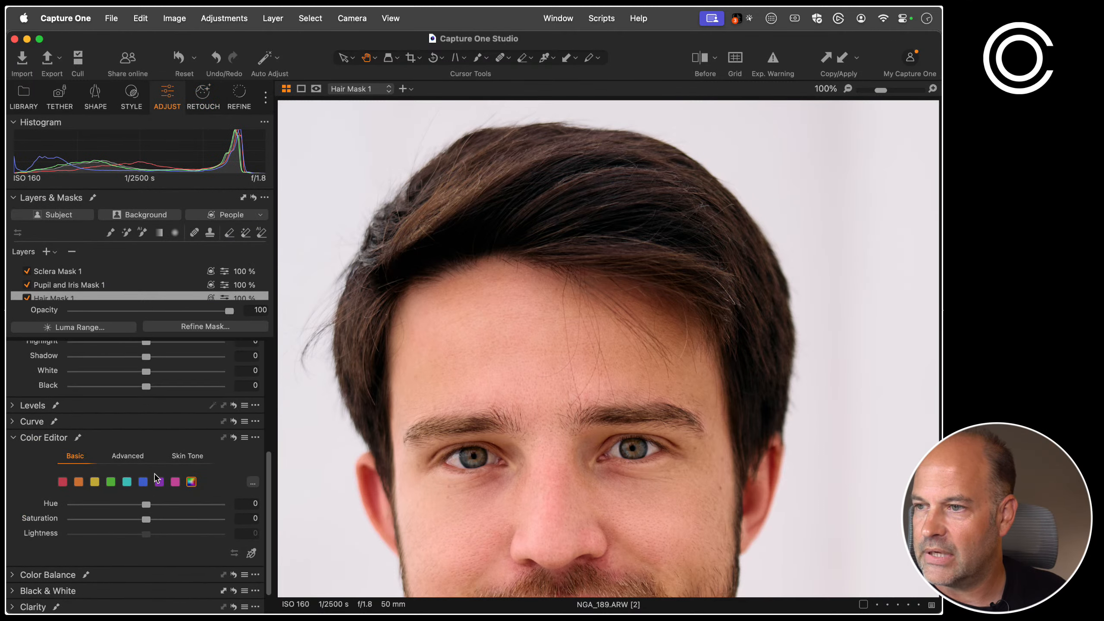
scroll(157, 474, "down", 1)
left_click(13, 573)
scroll(87, 534, "down", 2)
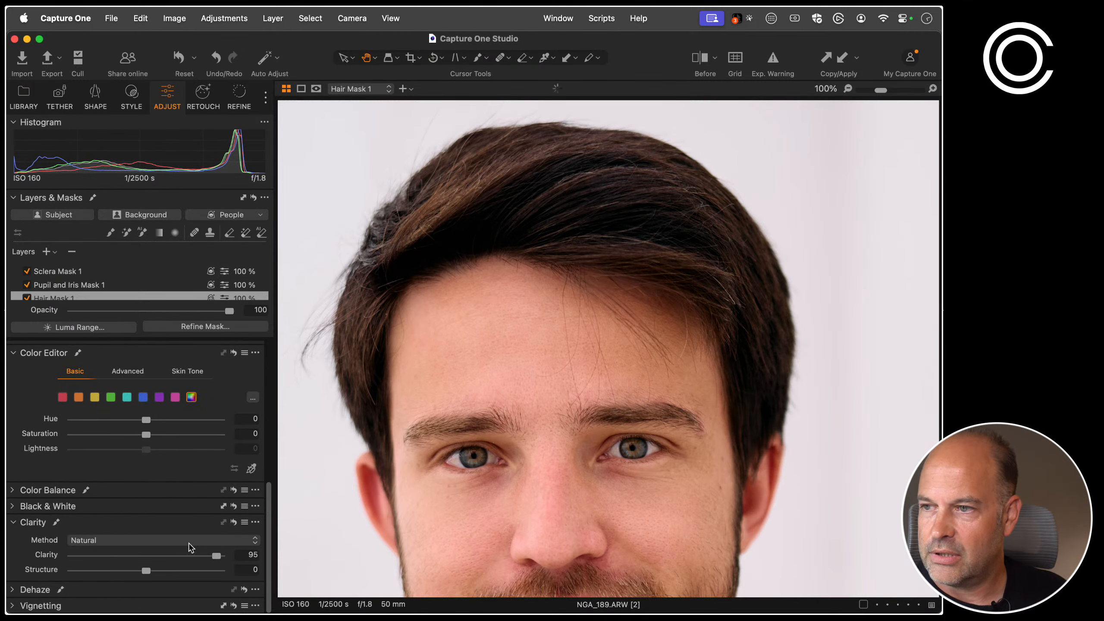
scroll(167, 547, "up", 10)
left_click_drag(146, 564, 156, 564)
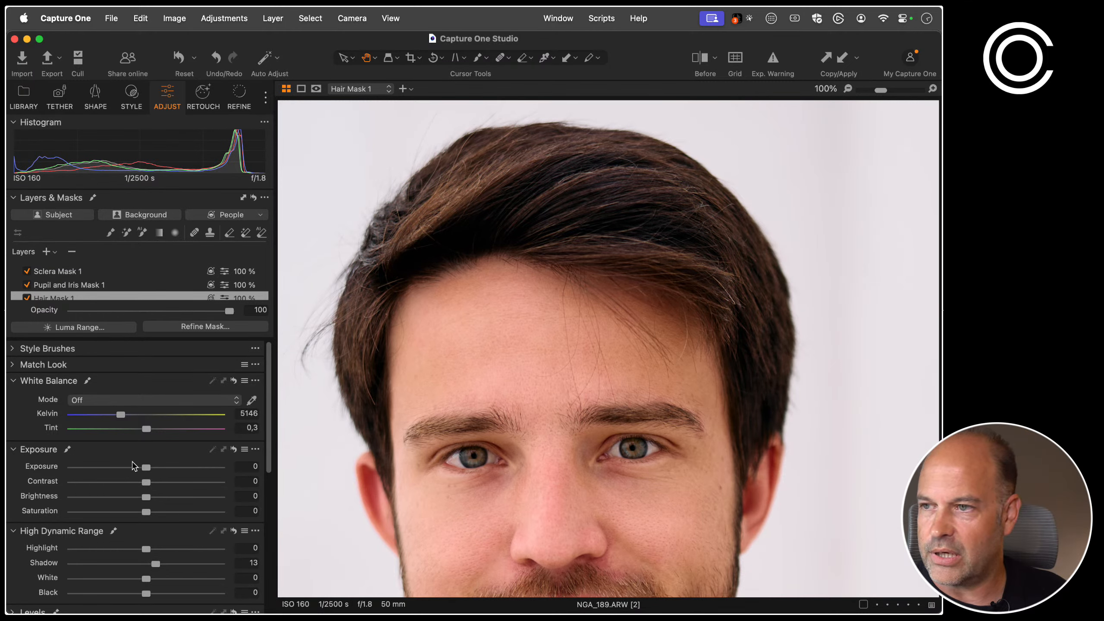
Brighten the whites of the eyes by setting Brightness to 13 on the Sclera Mask 1 layer
left_click(98, 285)
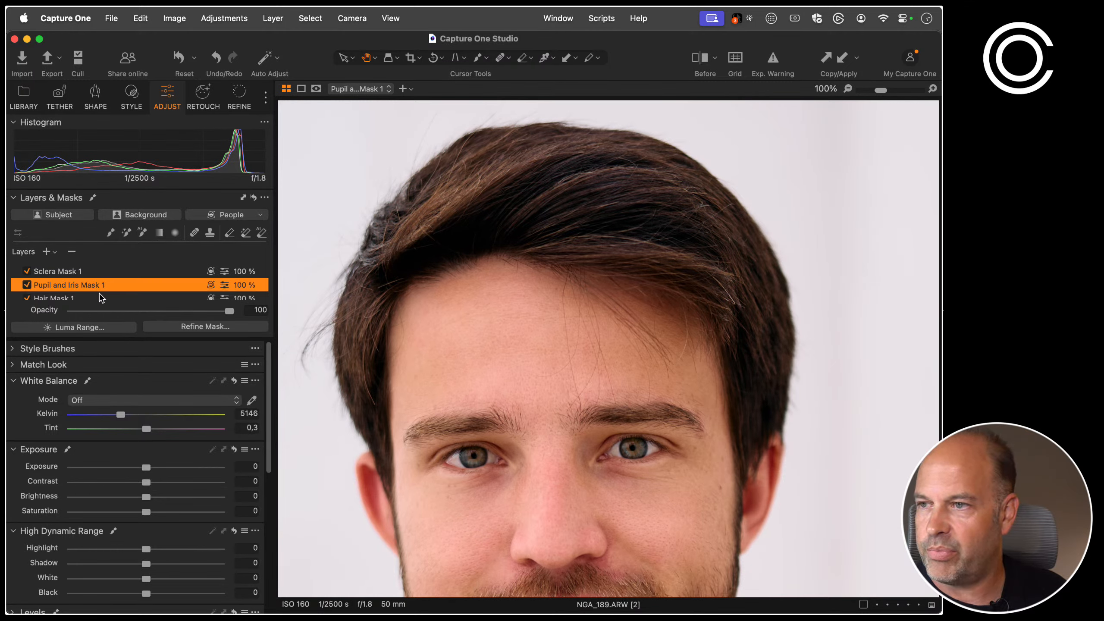
scroll(139, 522, "down", 2)
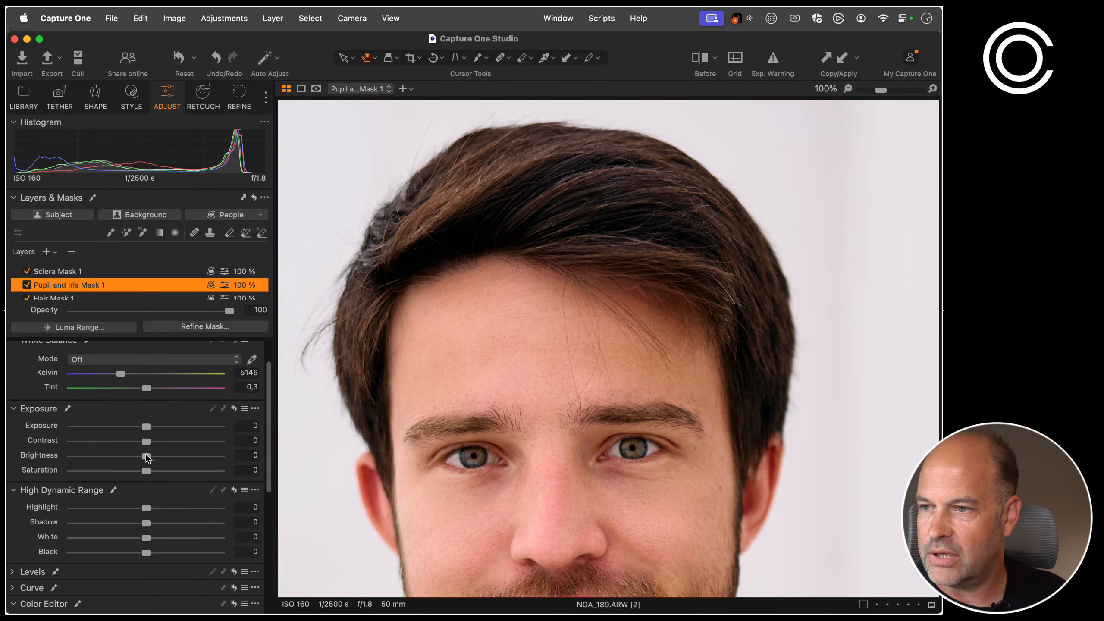
left_click(82, 271)
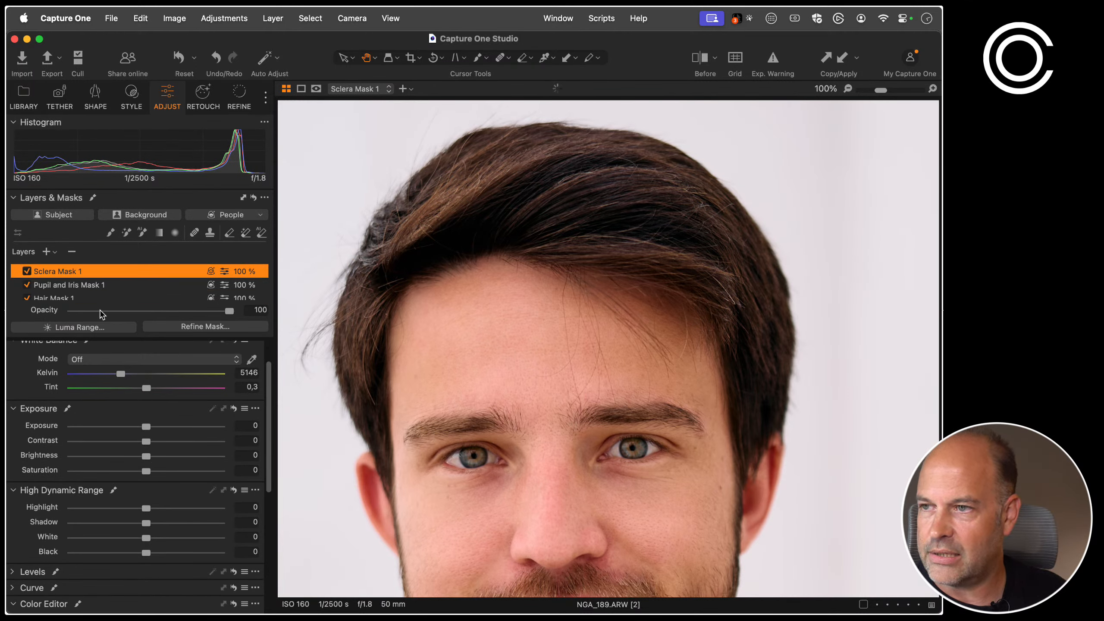
left_click_drag(146, 455, 165, 455)
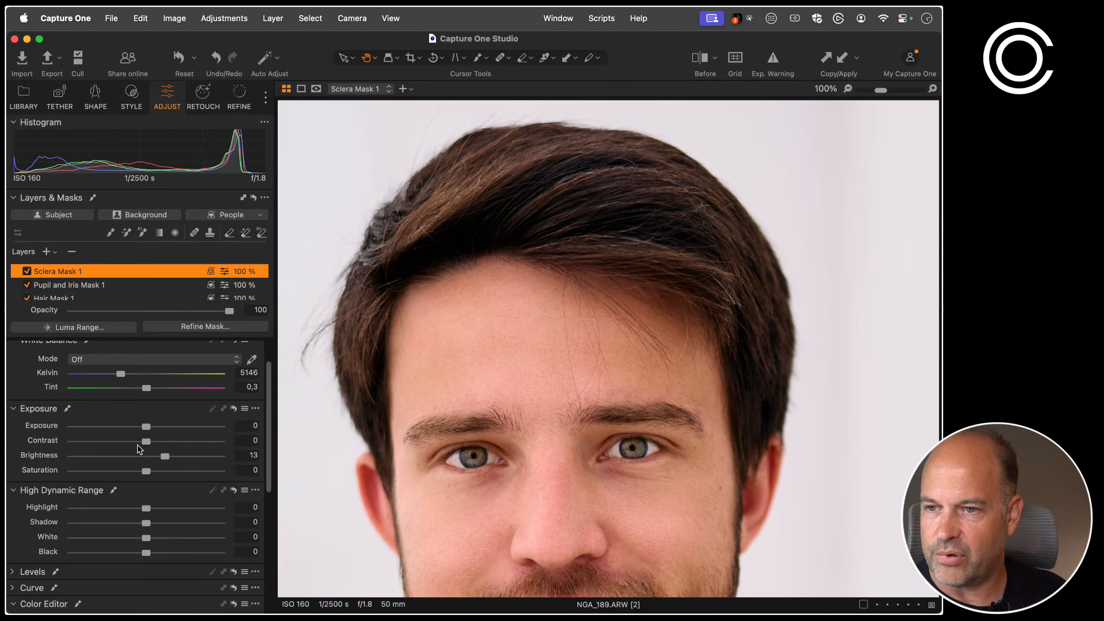
On the Face Skin Mask 1 layer, sample the cheek for the Skin Tone color correction and set Hue uniformity to 30.2
scroll(139, 449, "up", 3)
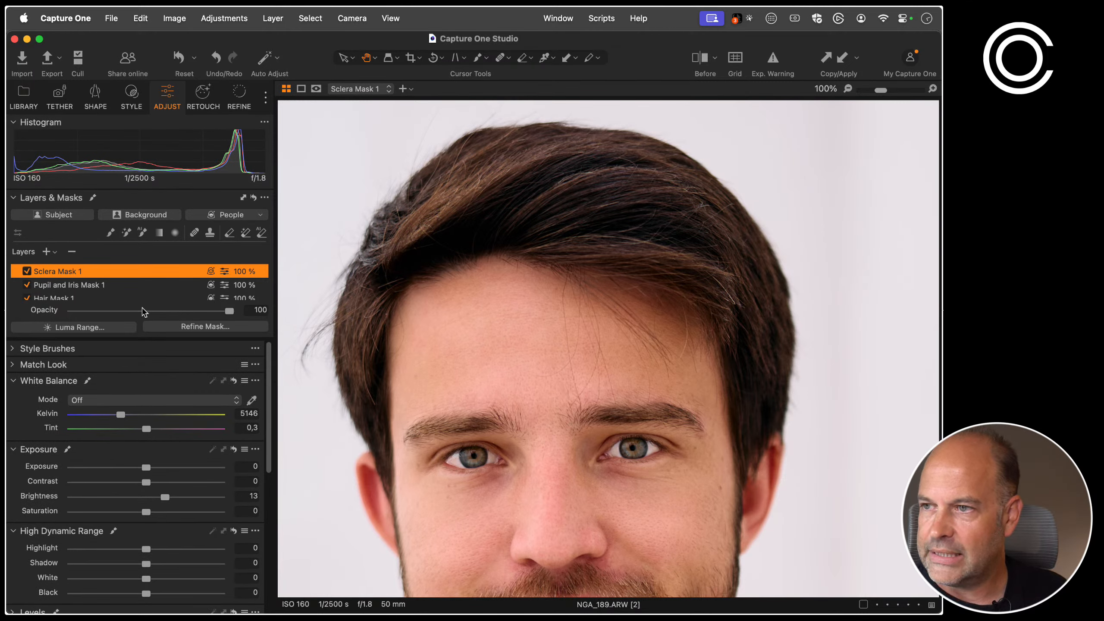
scroll(128, 280, "down", 3)
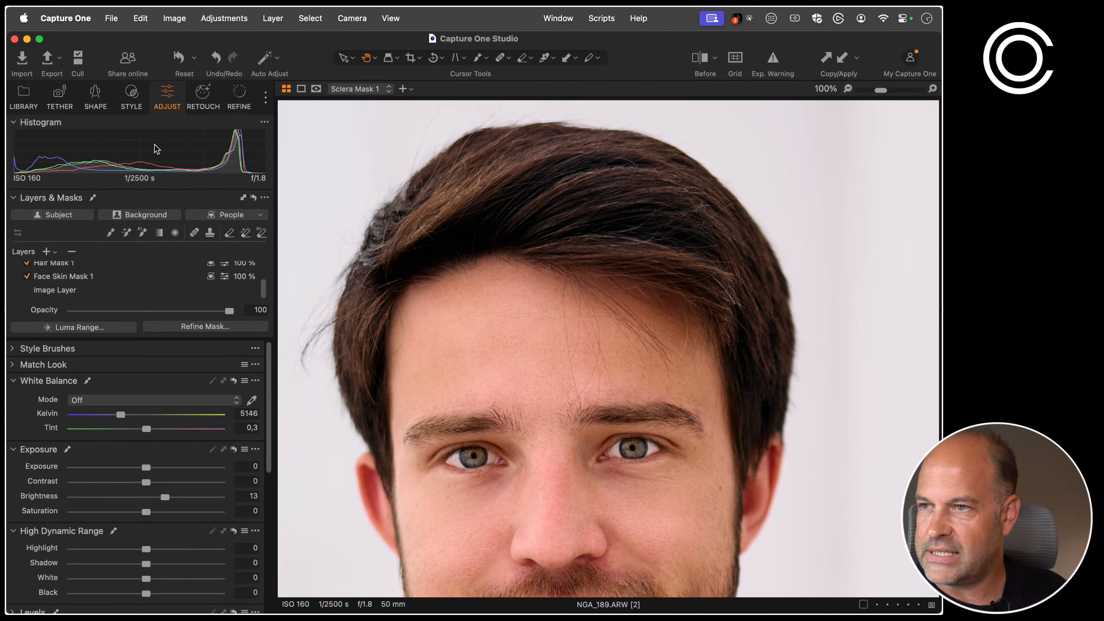
left_click(72, 278)
scroll(116, 483, "down", 5)
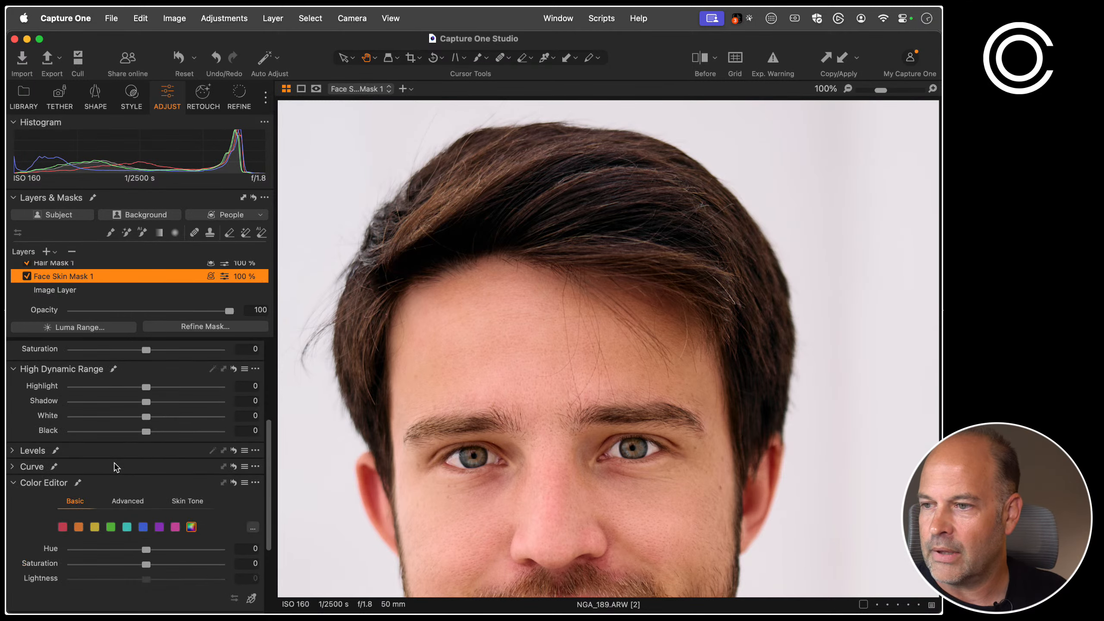
left_click(187, 447)
scroll(111, 431, "down", 5)
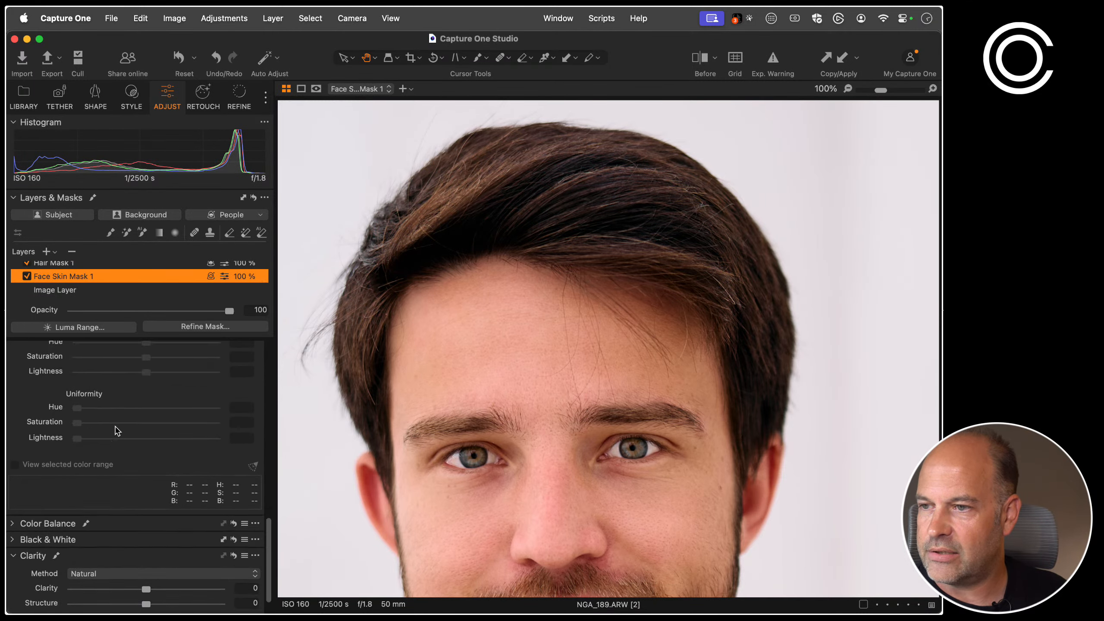
left_click_drag(512, 468, 482, 305)
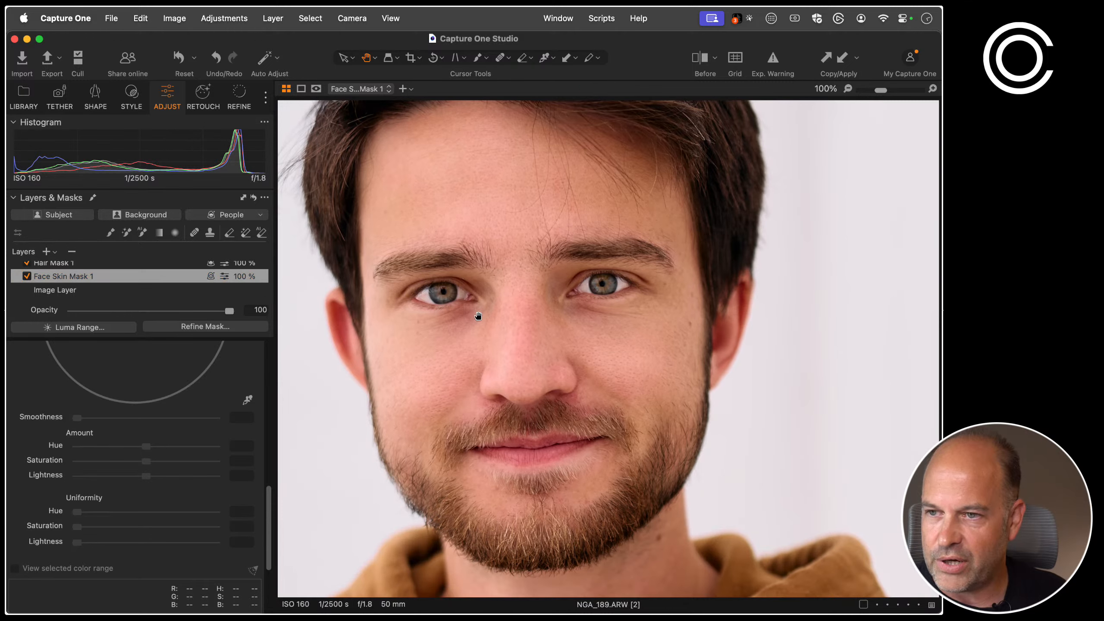
left_click(652, 376)
scroll(155, 512, "up", 1)
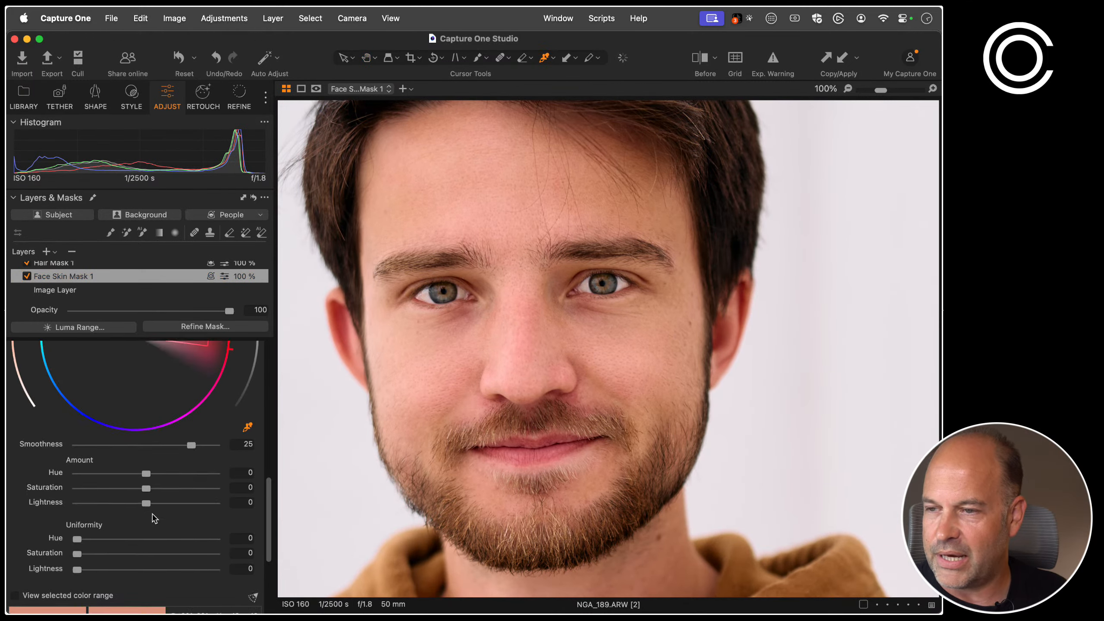
left_click_drag(78, 534, 119, 537)
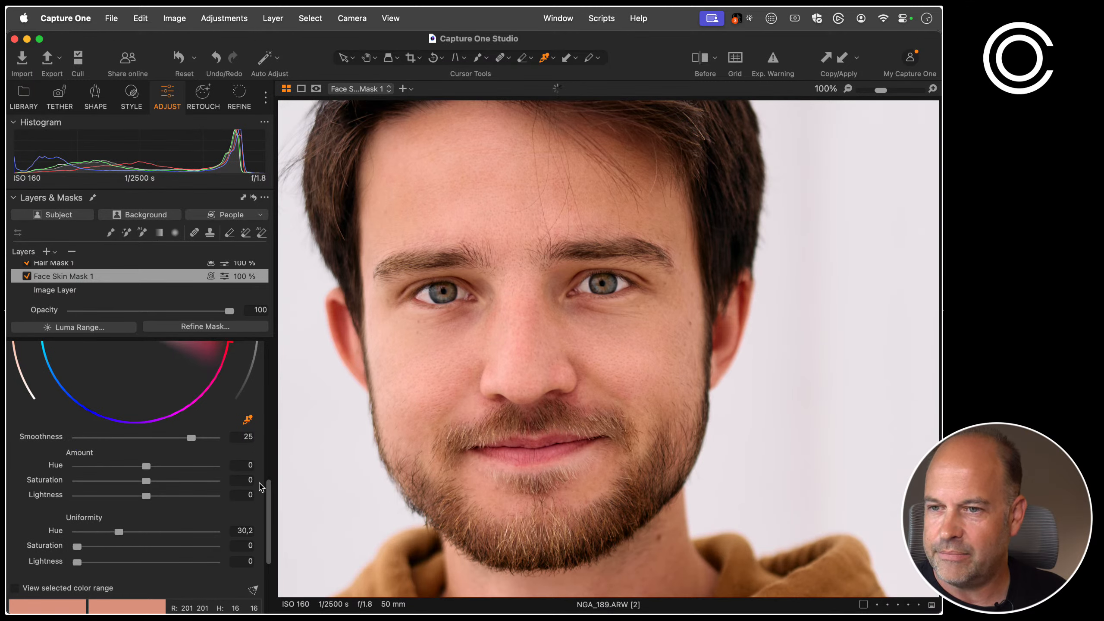
left_click(534, 300)
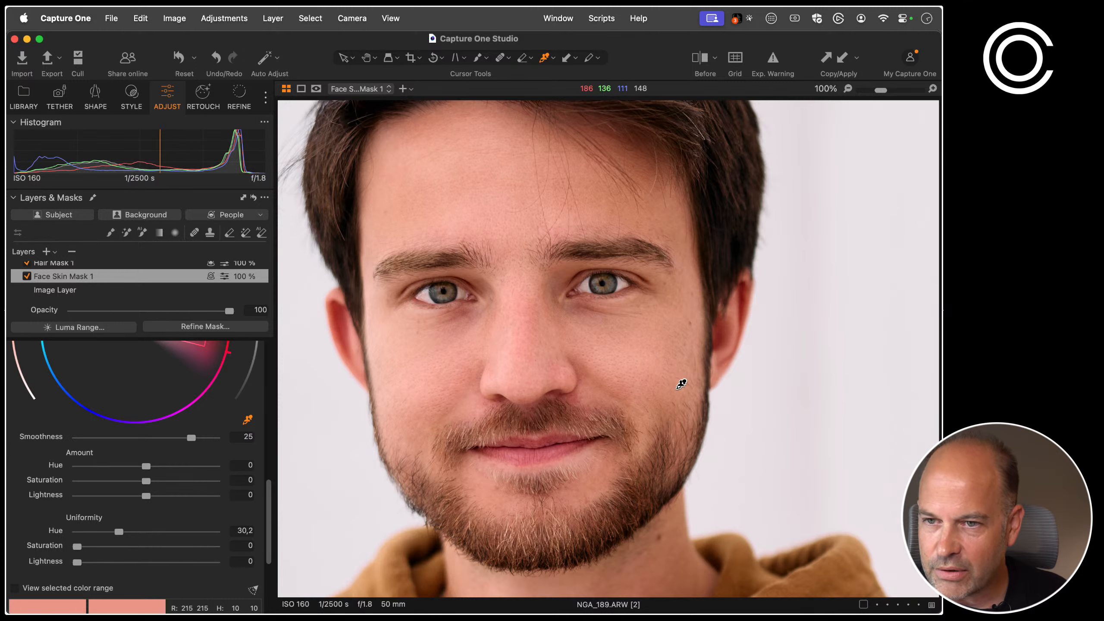
left_click(674, 385)
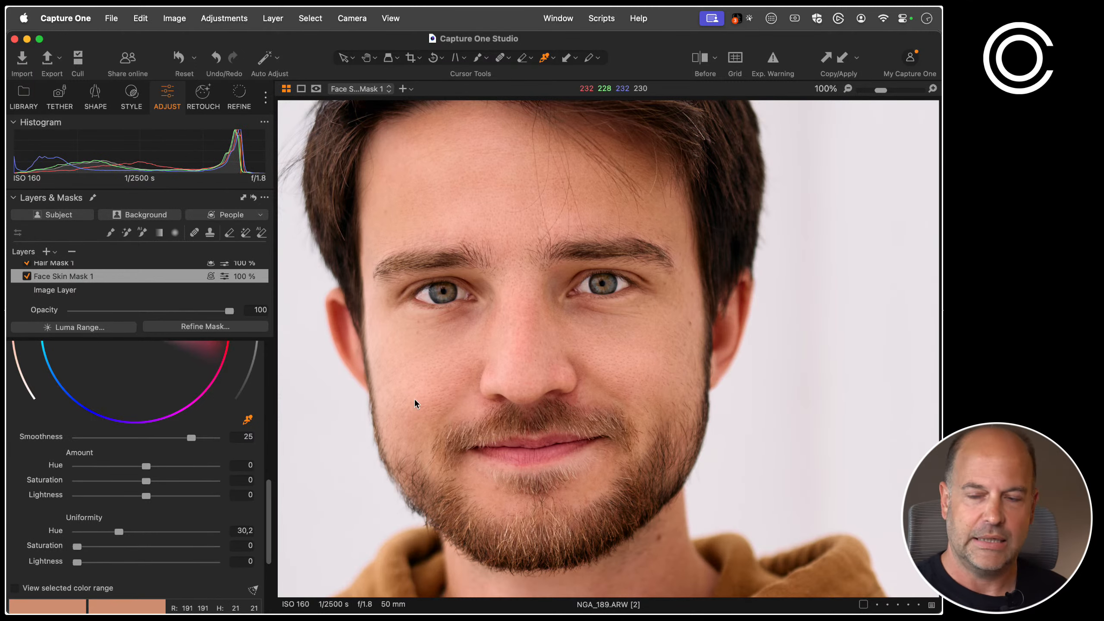
Create a Background mask layer, set its Brightness to 27, and compare the whole portrait with its unedited version
key("h")
left_click(480, 385)
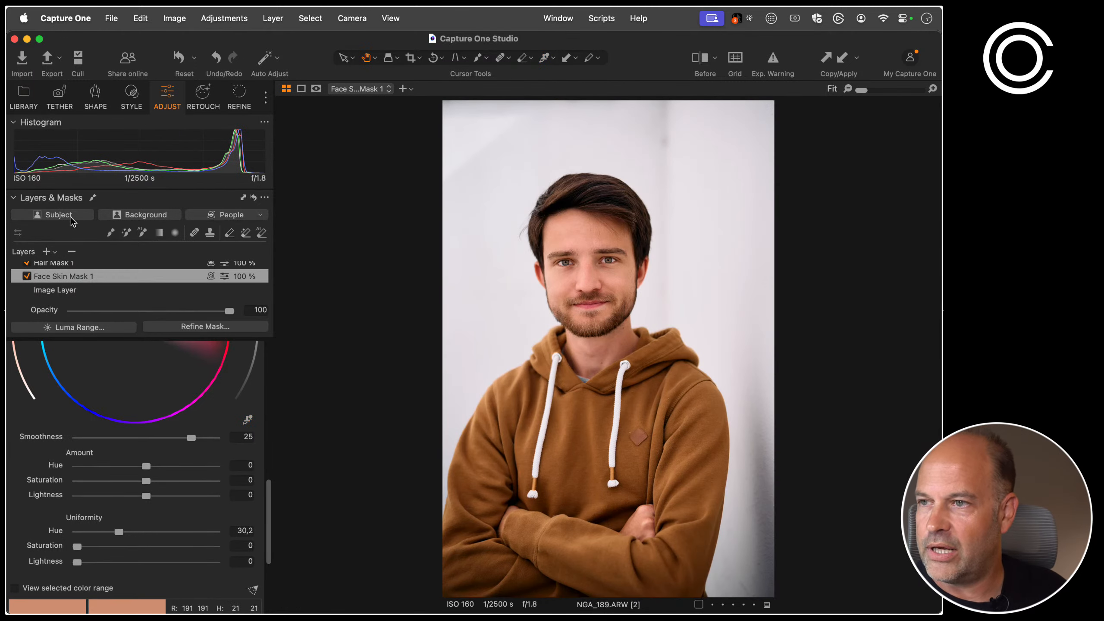
left_click(137, 216)
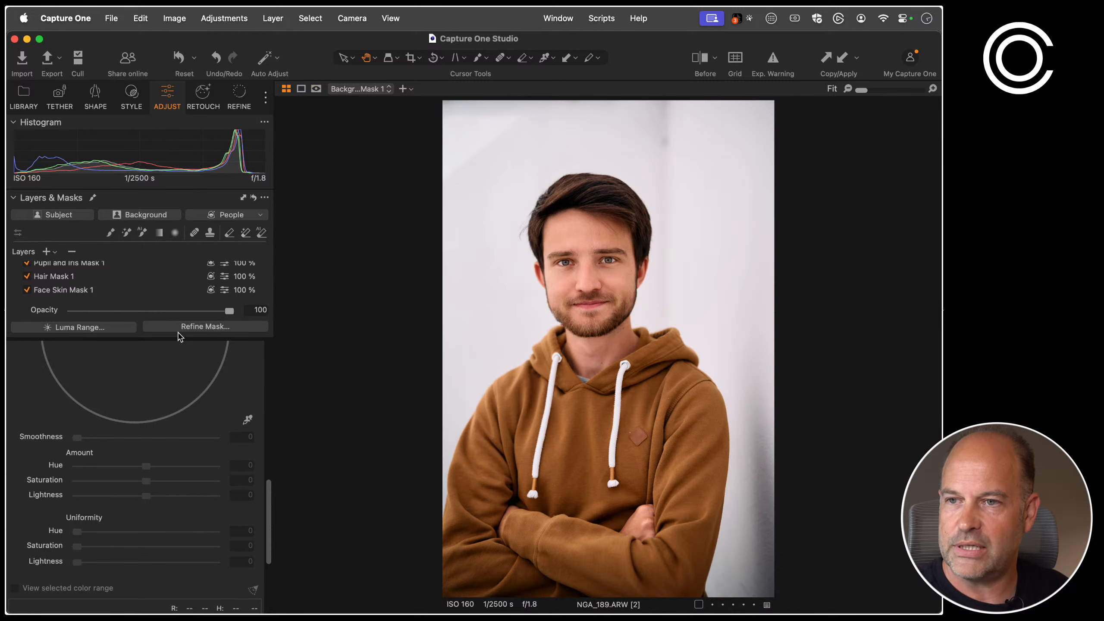
scroll(170, 522, "up", 10)
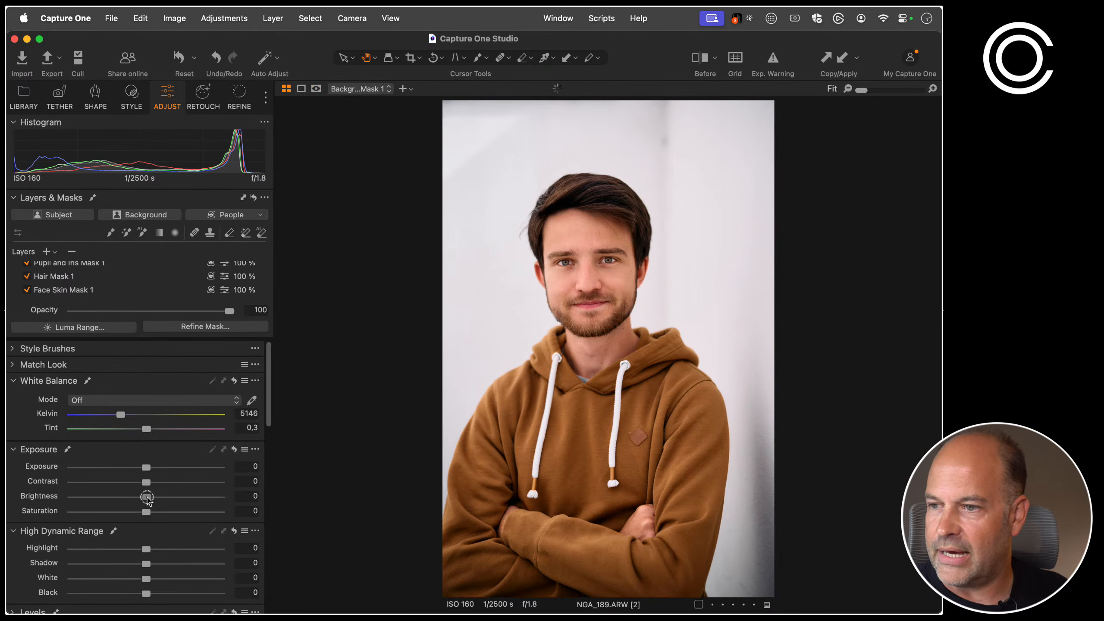
left_click_drag(147, 497, 186, 499)
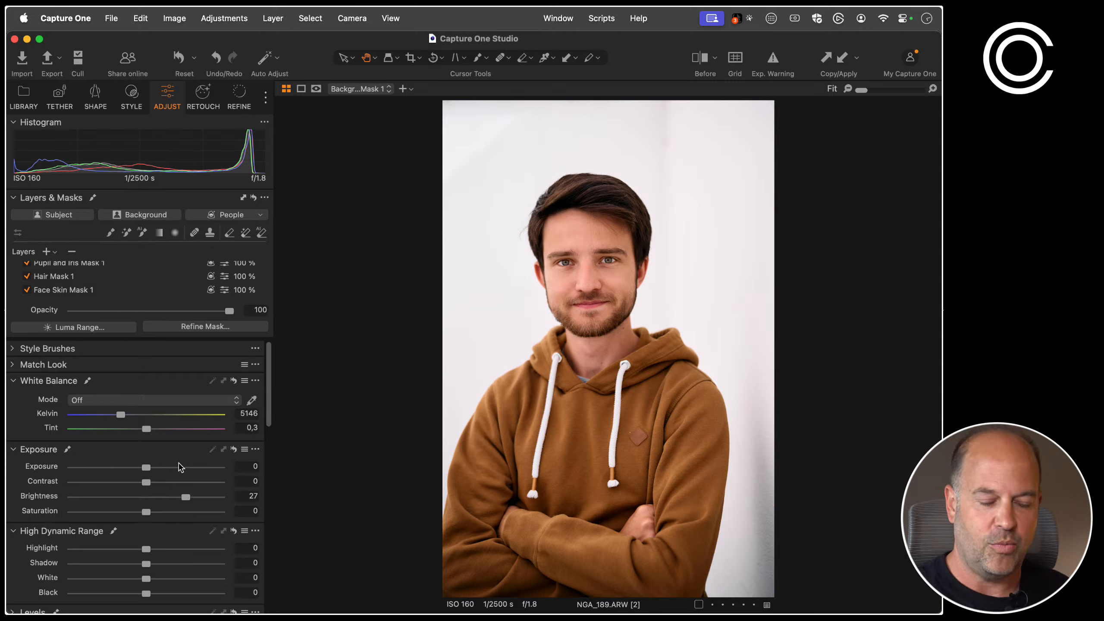
key("y")
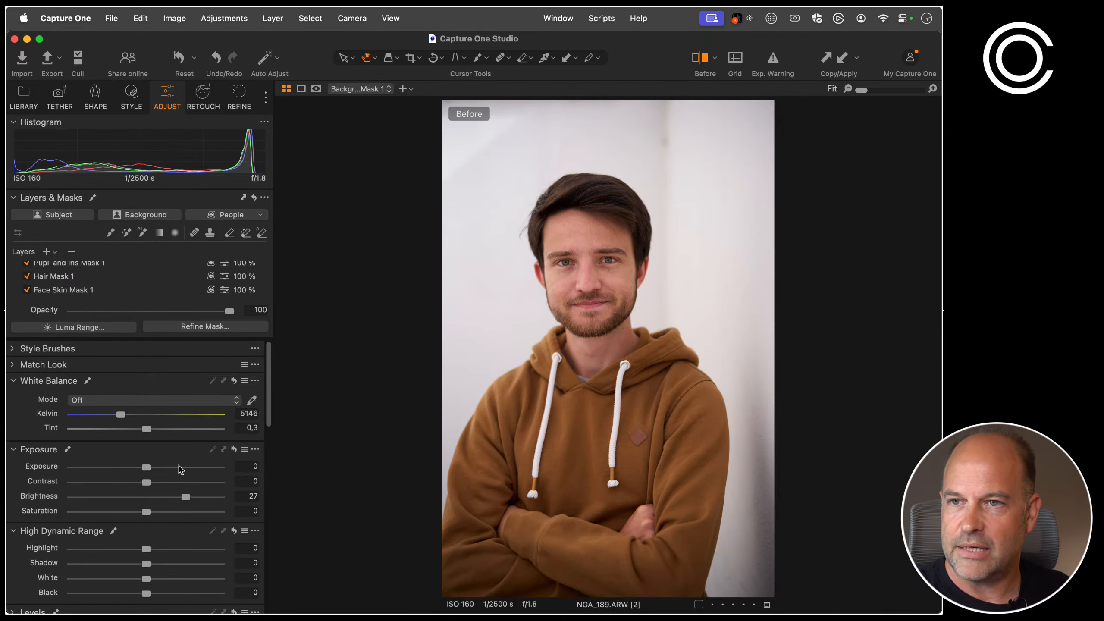
key("y")
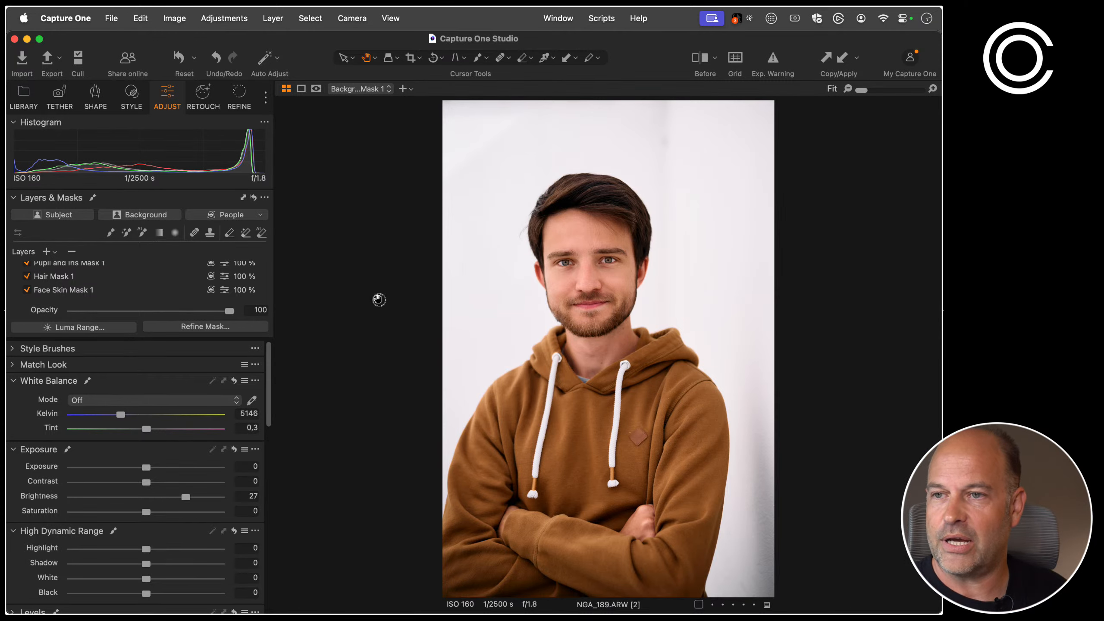
key("g")
key("Right")
scroll(486, 447, "down", 3)
scroll(487, 447, "down", 2)
left_click(412, 504, "shift")
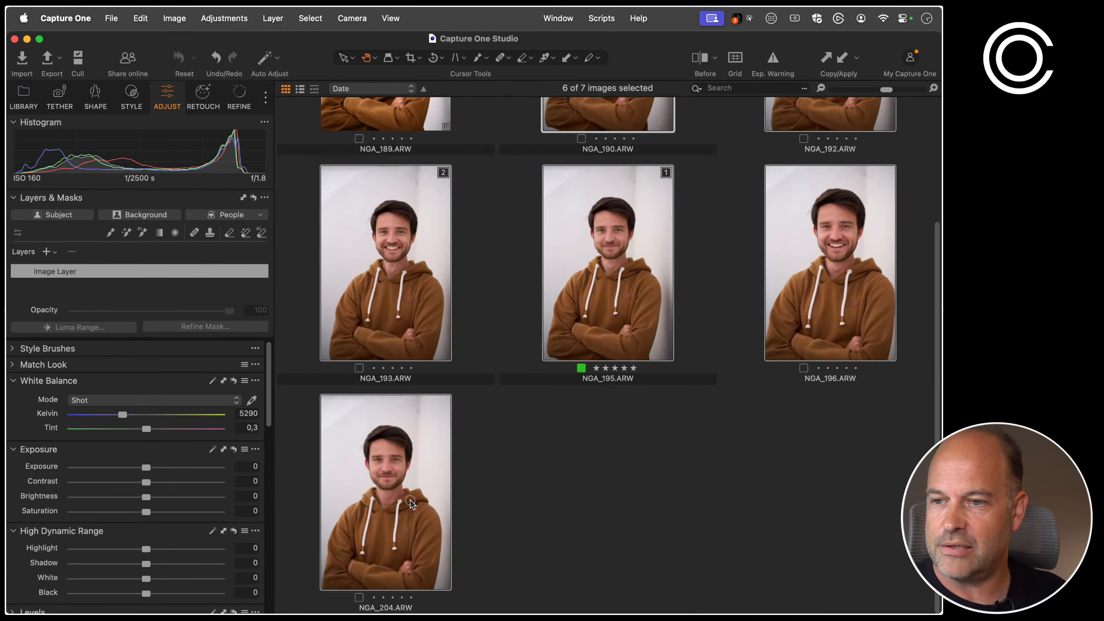
Reopen the edited NGA_189 portrait on its own and copy its adjustments
left_click(490, 169)
scroll(506, 176, "up", 5)
double_click(417, 205)
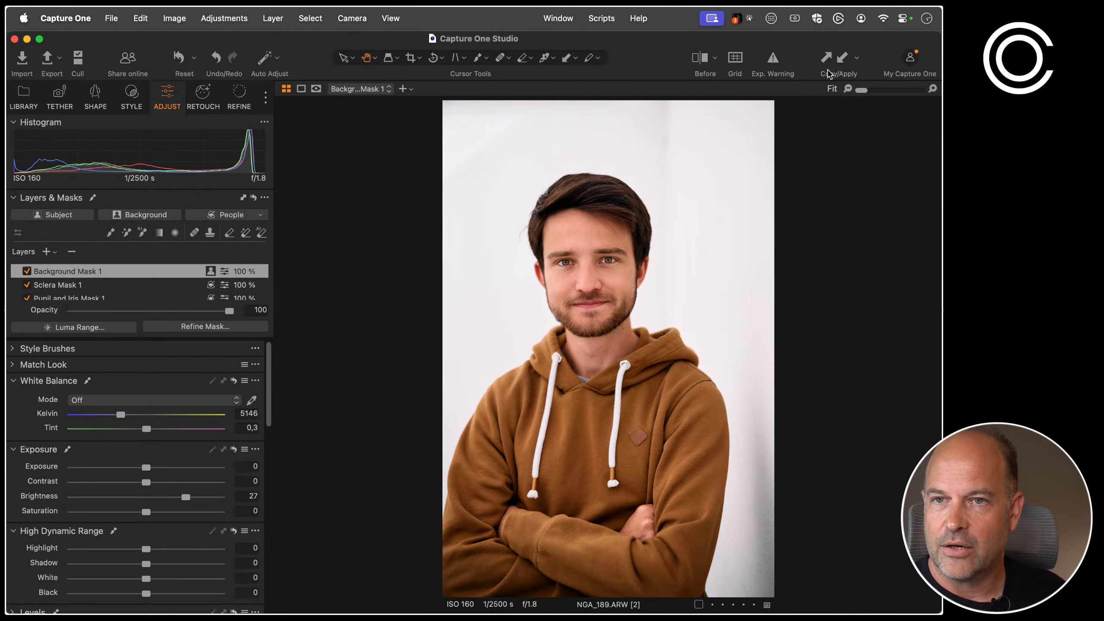
Select the six remaining portraits from NGA_190 to NGA_204 and apply the adjustments copied from NGA_189, including layers and Retouch Faces
key("g")
left_click(617, 169)
scroll(500, 461, "down", 5)
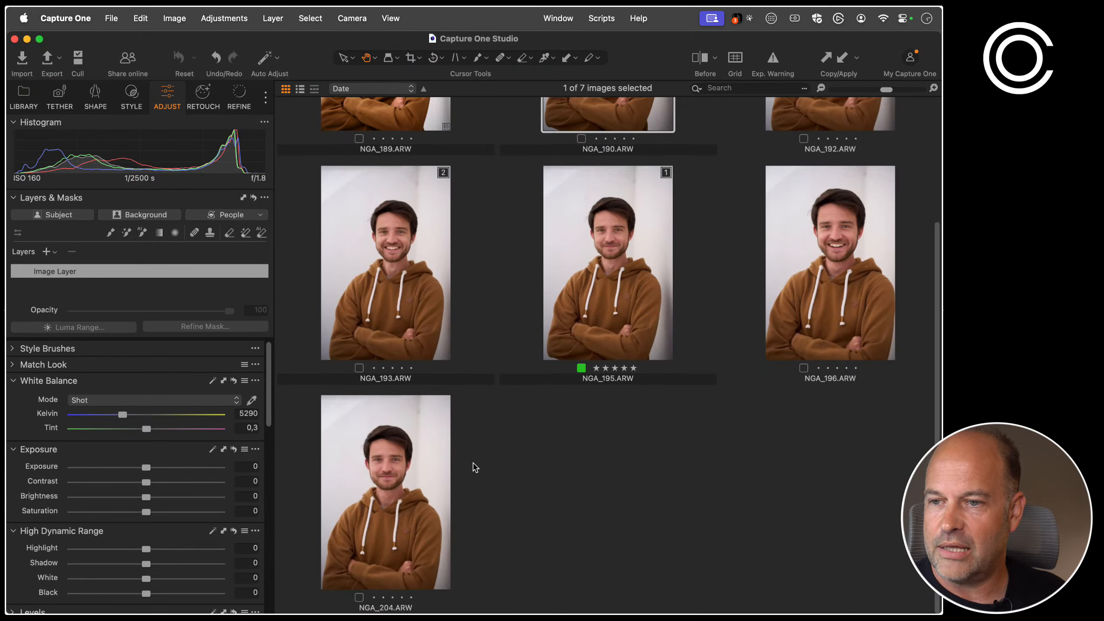
left_click(401, 480, "shift")
key("g")
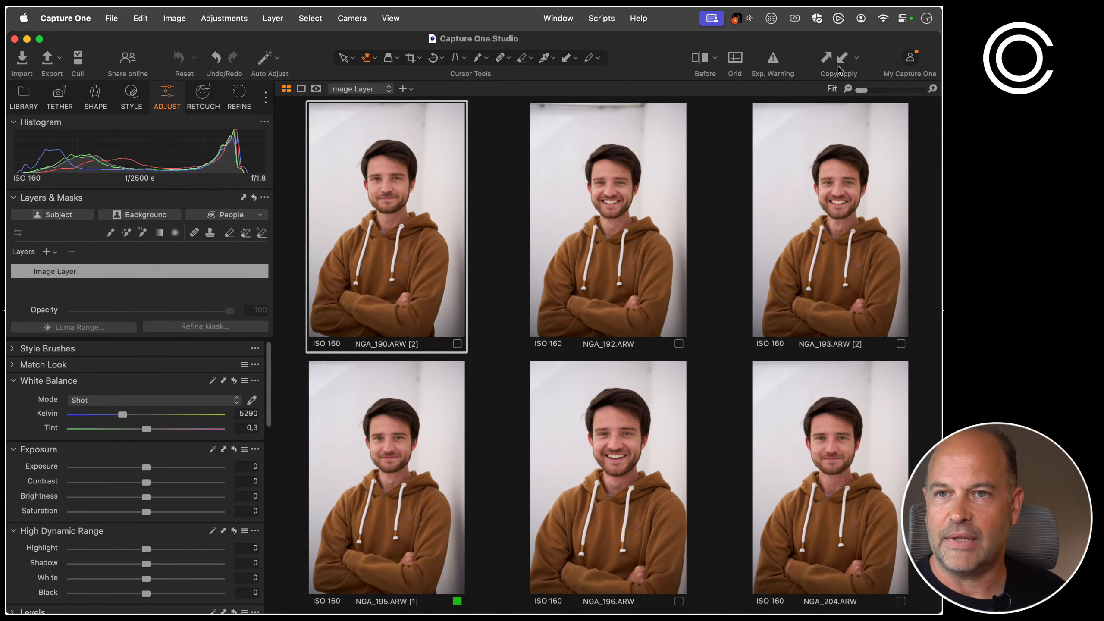
left_click(843, 64)
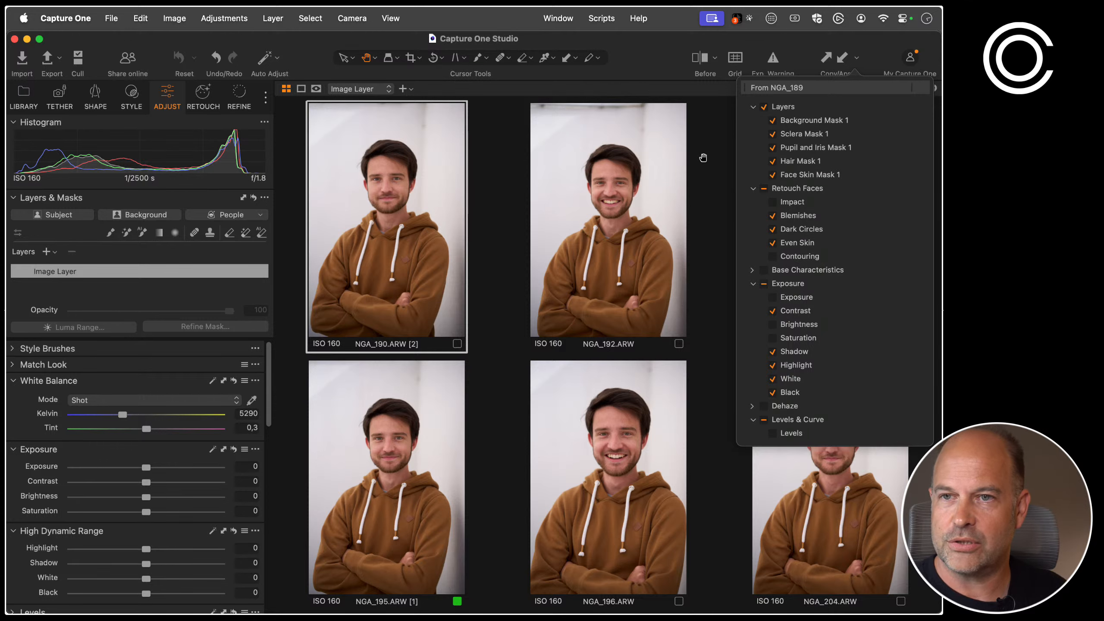
left_click(841, 60)
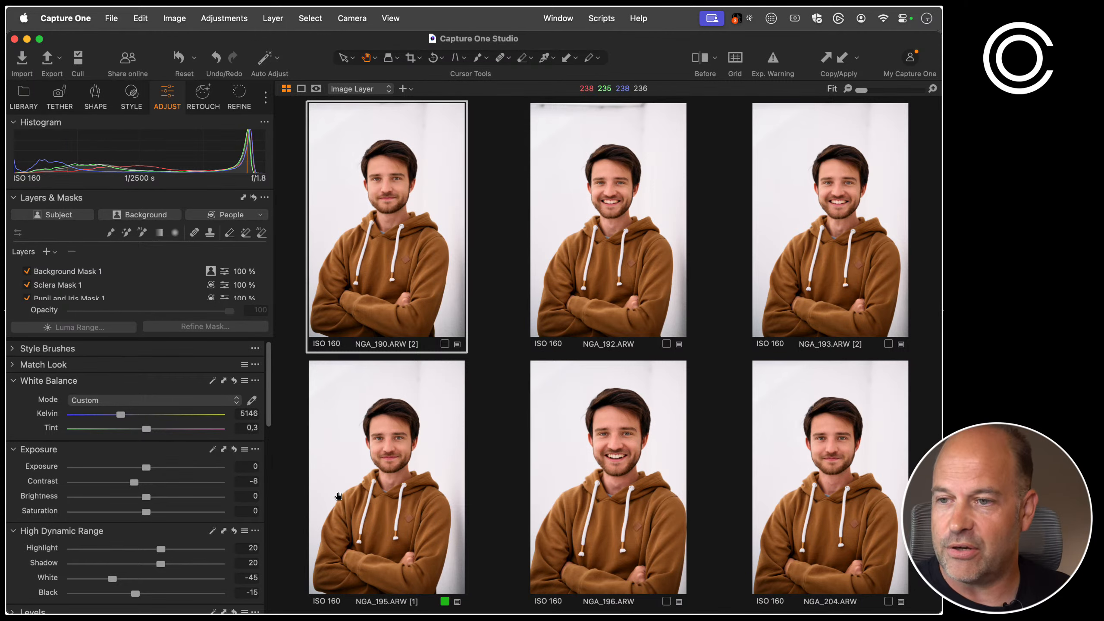
Open the NGA_195 portrait on its own and review its applied mask layers and Retouch Faces settings
left_click(610, 456)
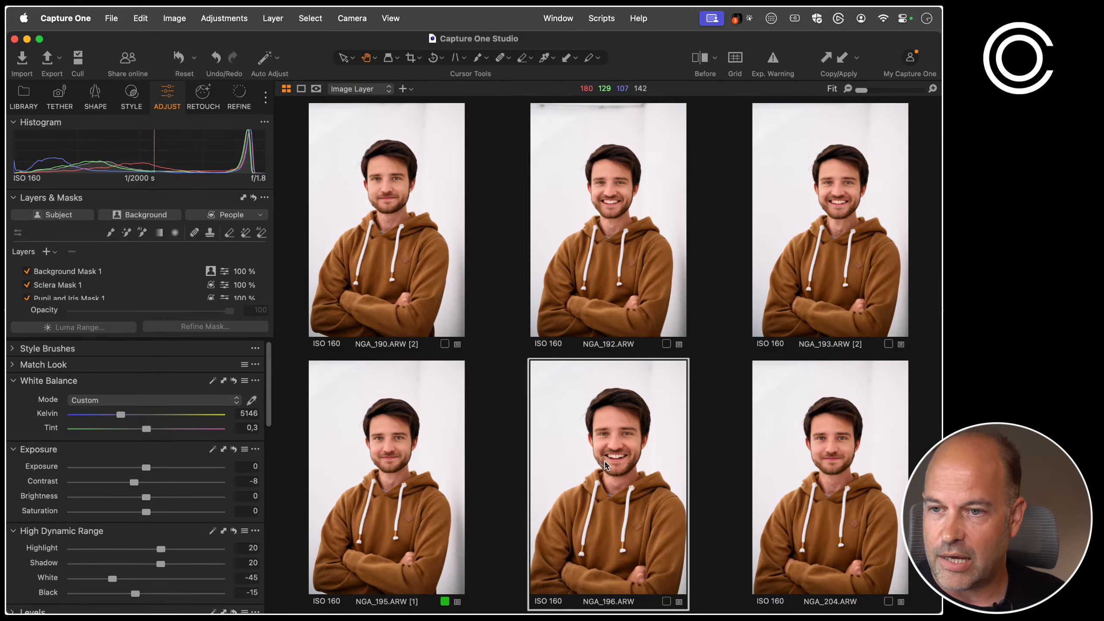
key("alt+super+v")
double_click(598, 357)
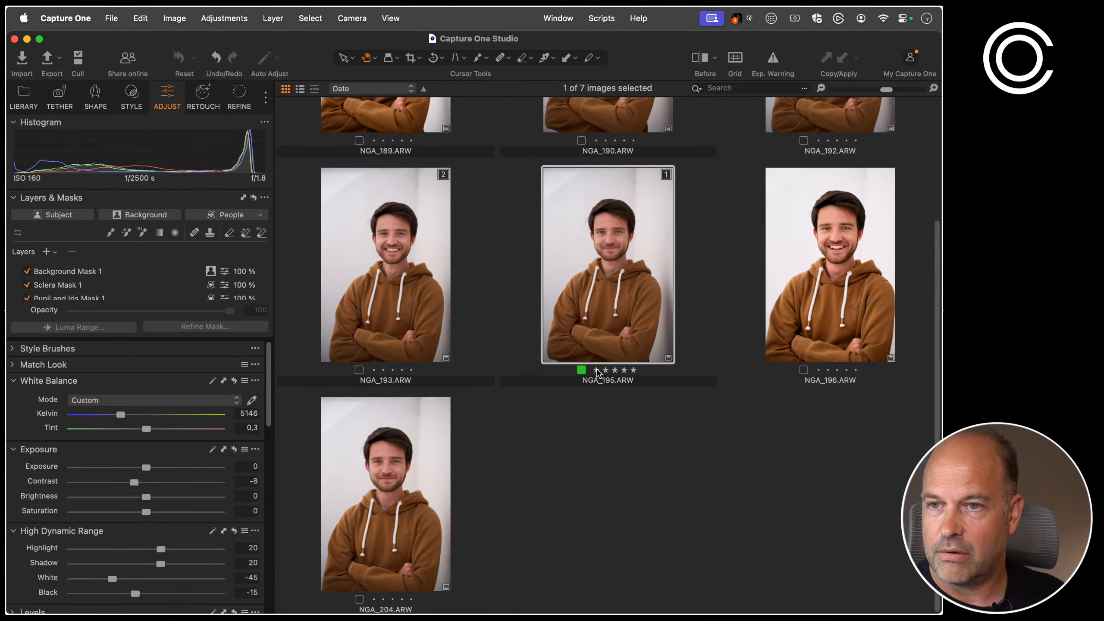
scroll(112, 284, "down", 5)
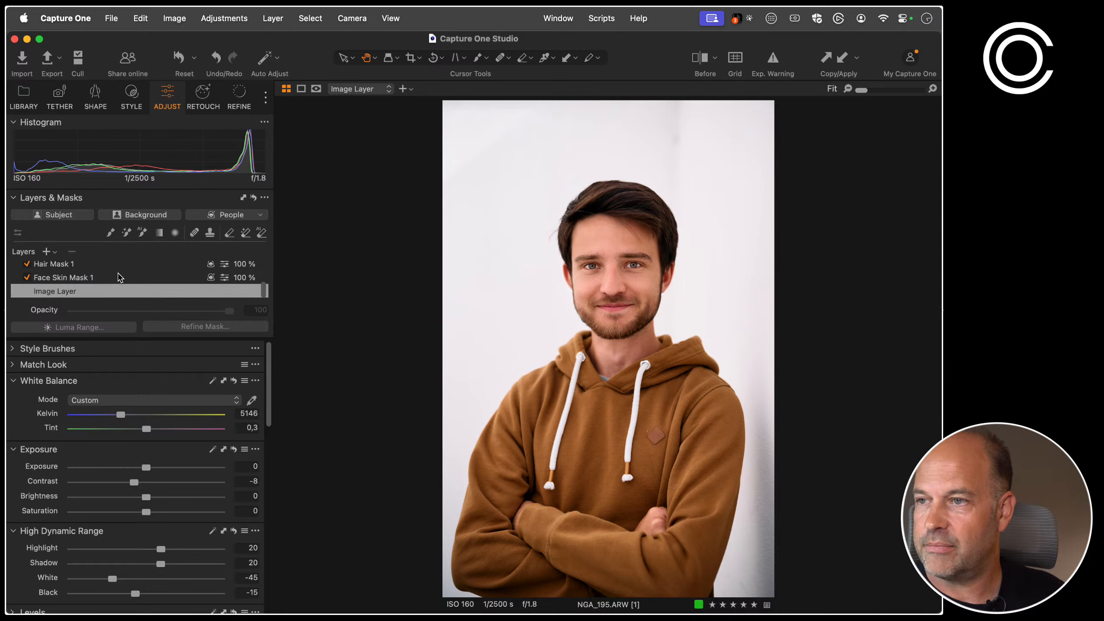
scroll(121, 278, "up", 3)
left_click(204, 94)
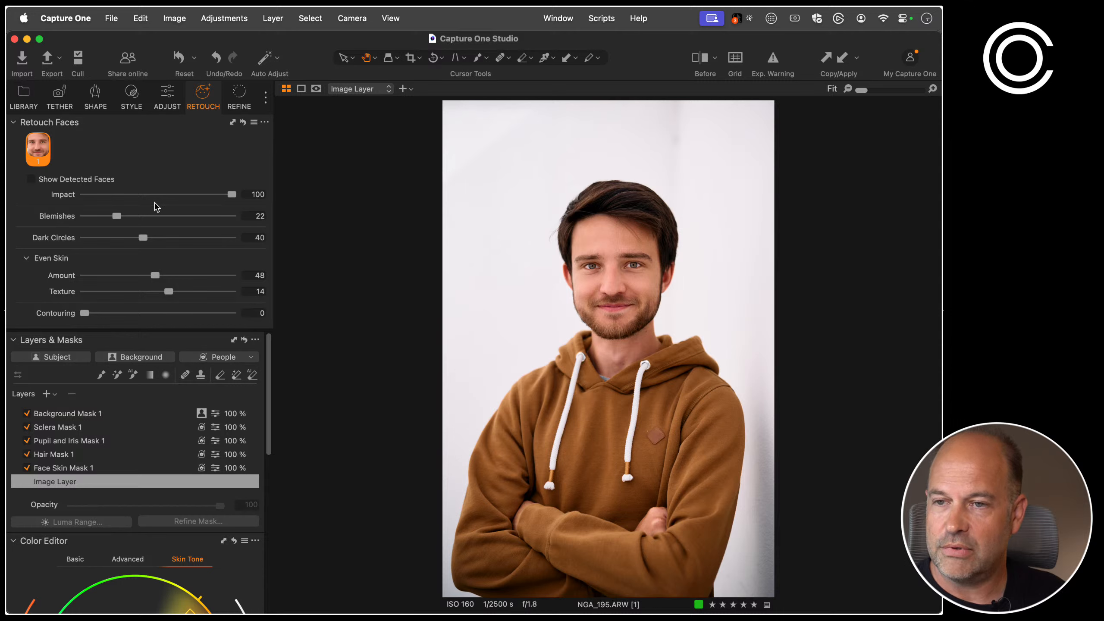
Examine the Background, Sclera, Pupil and Iris, Hair and Face Skin mask layers on the NGA_195 portrait
left_click(96, 414)
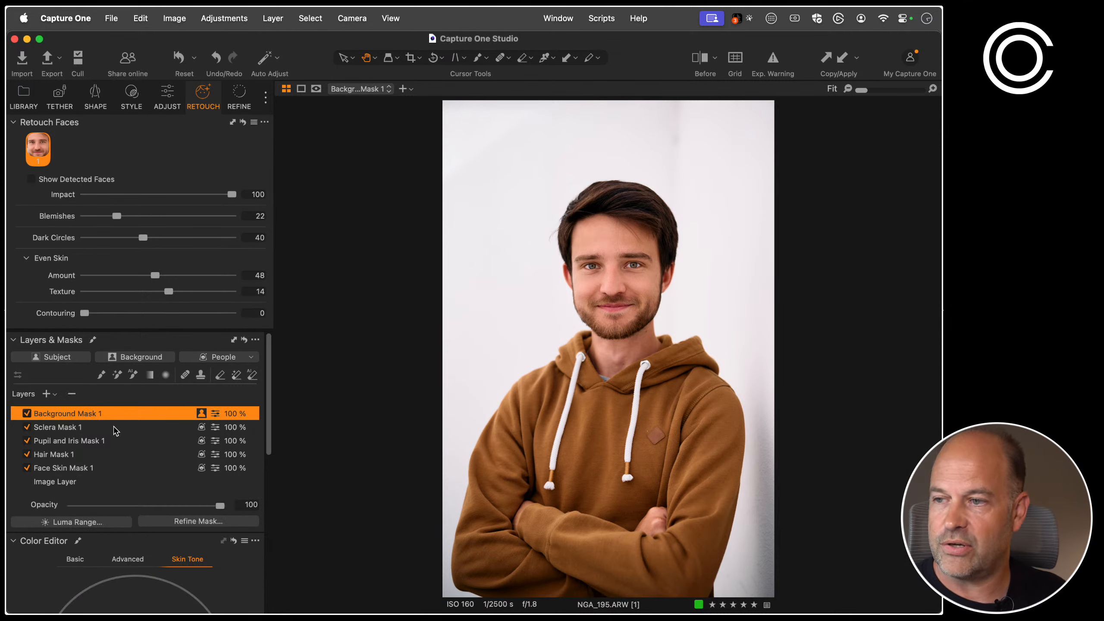
left_click(84, 428)
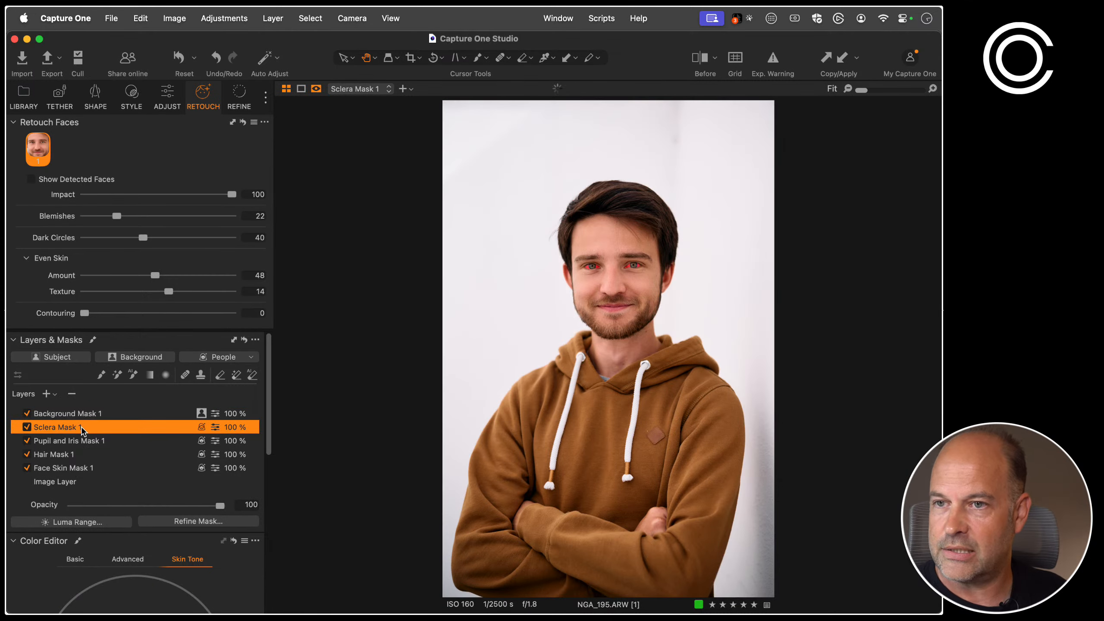
left_click(84, 441)
left_click(70, 457)
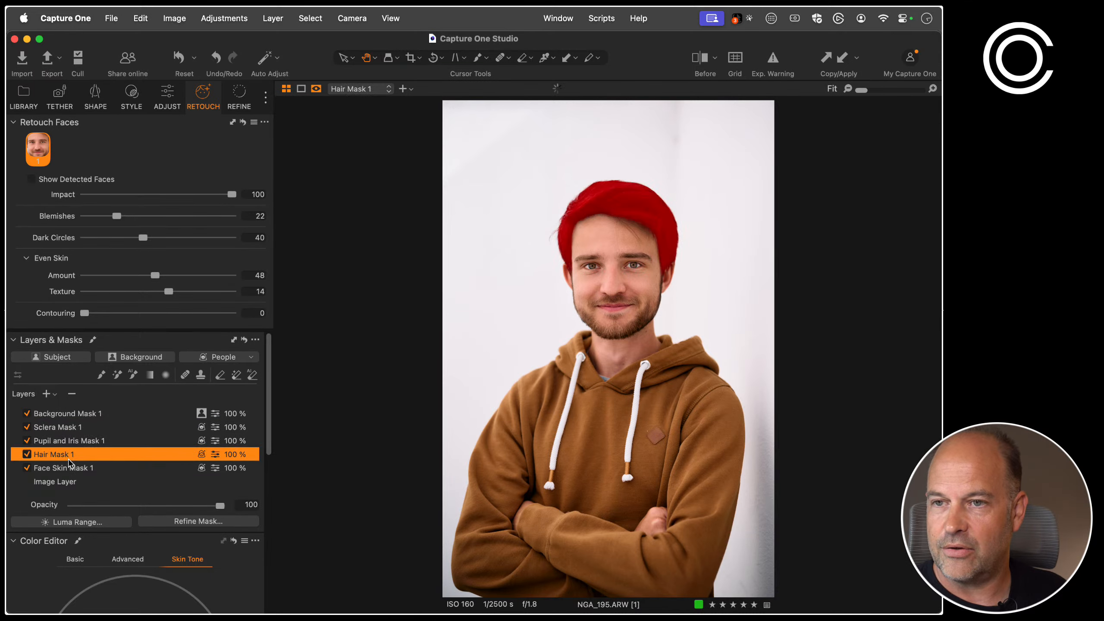
left_click(78, 468)
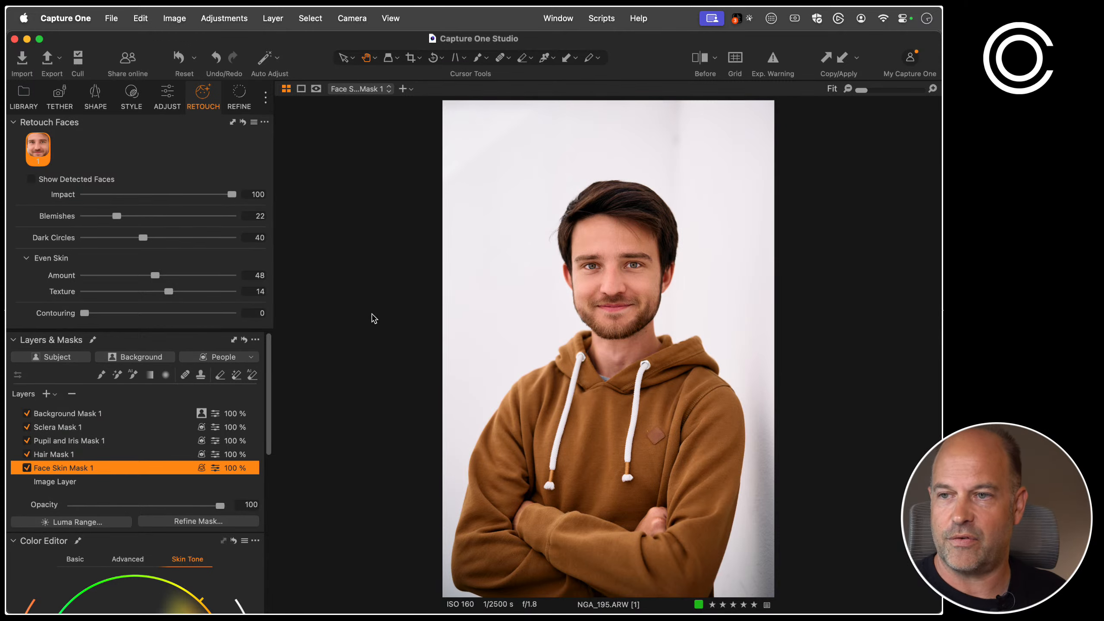
Reopen the NGA_189 portrait on its own and set the AI Crop Auto aspect ratio to 2x3
key("g")
left_click(465, 207)
scroll(467, 254, "up", 4)
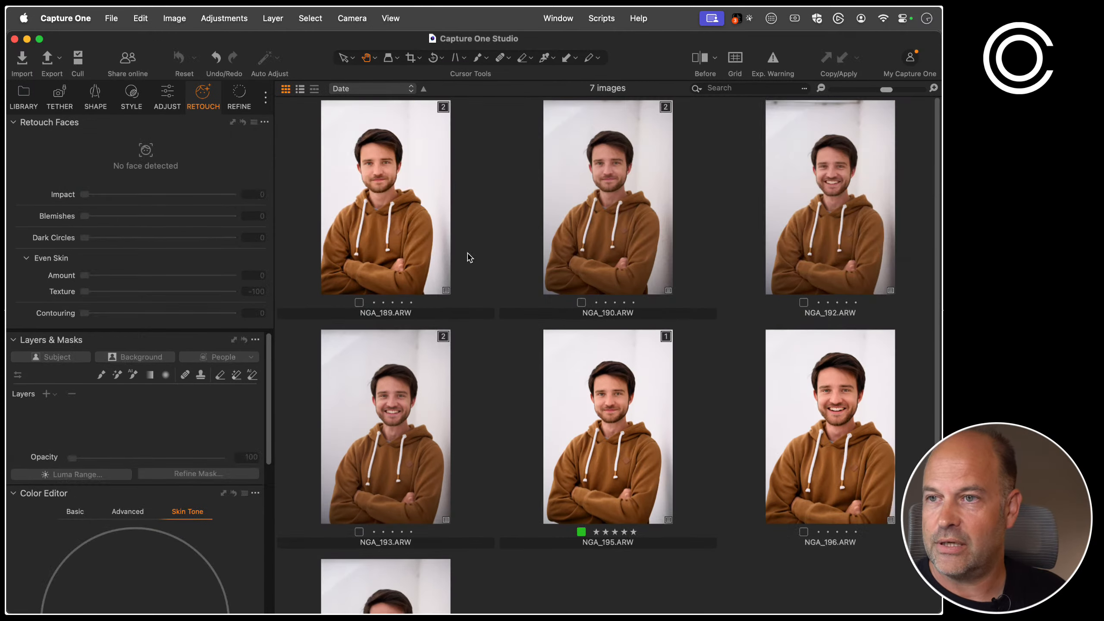
double_click(383, 222)
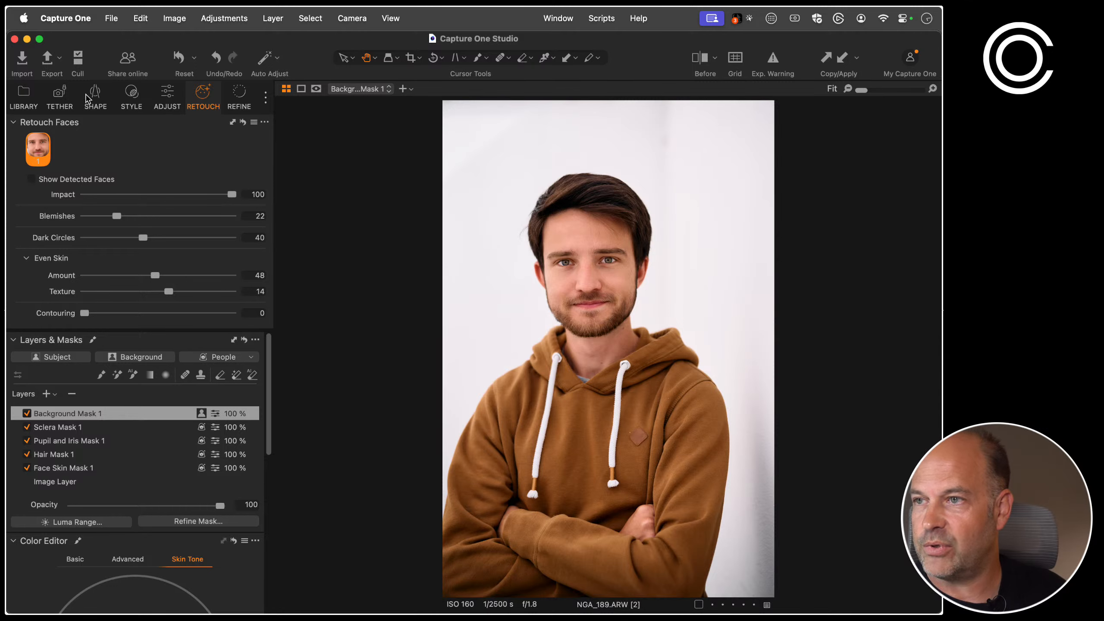
left_click(91, 95)
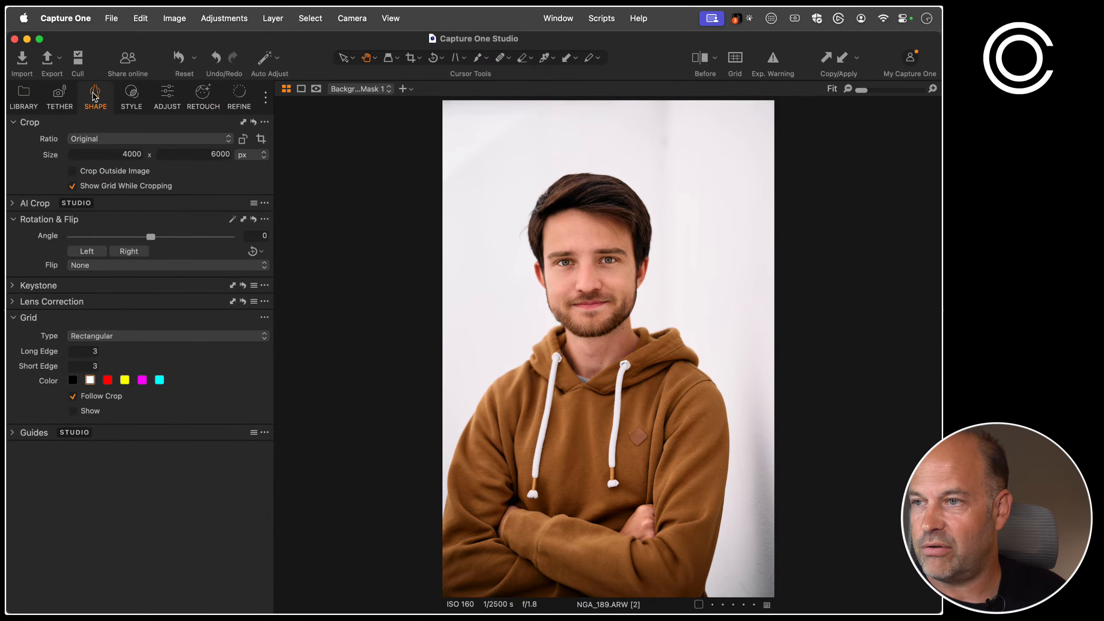
left_click(12, 202)
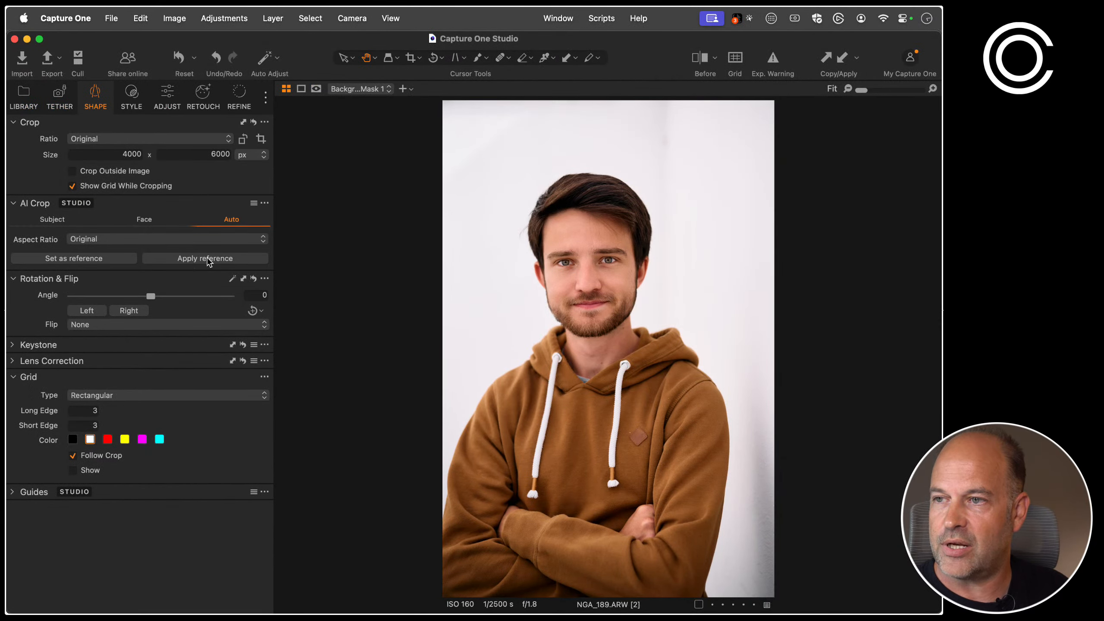
left_click(121, 241)
left_click(106, 312)
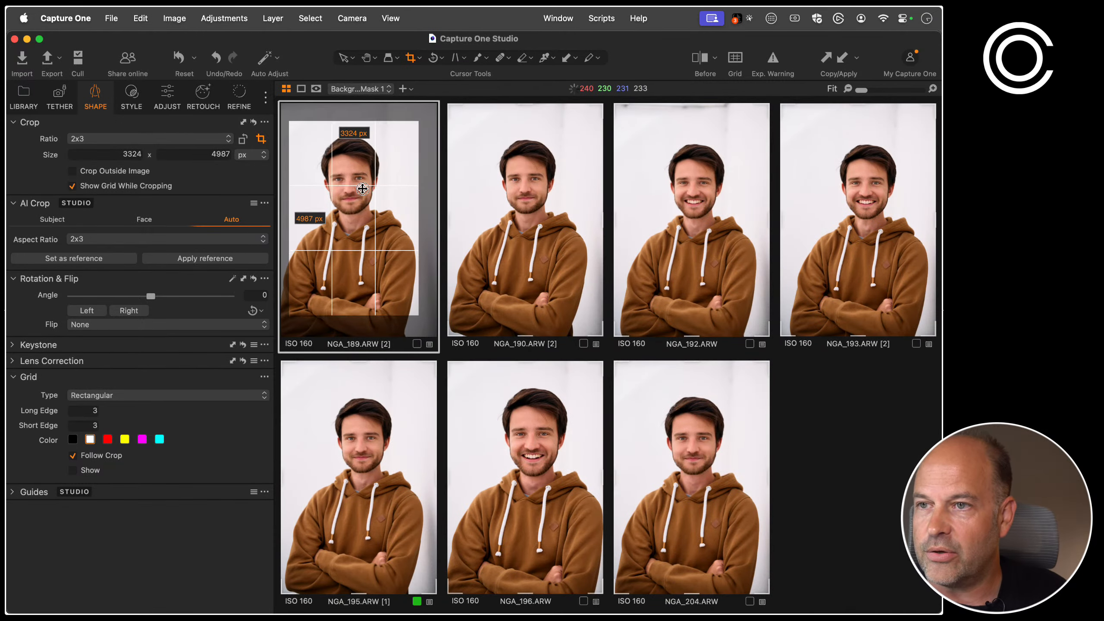
Position the 3324 x 4987 px crop on NGA_189, set it as the AI Crop reference and apply it to all seven portraits
left_click_drag(362, 188, 360, 192)
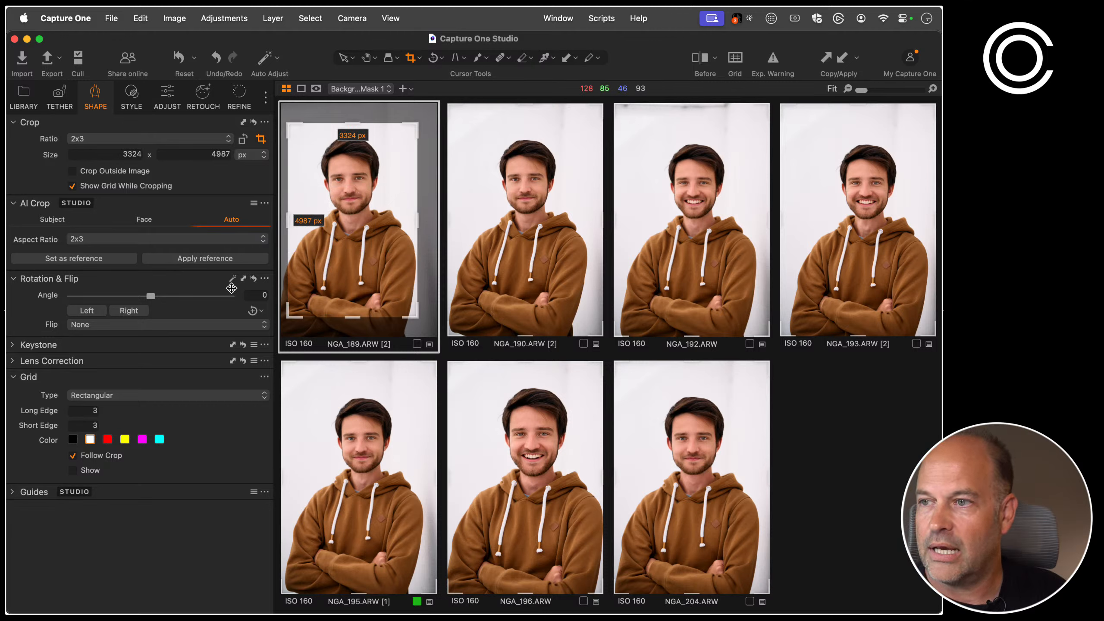
left_click(99, 258)
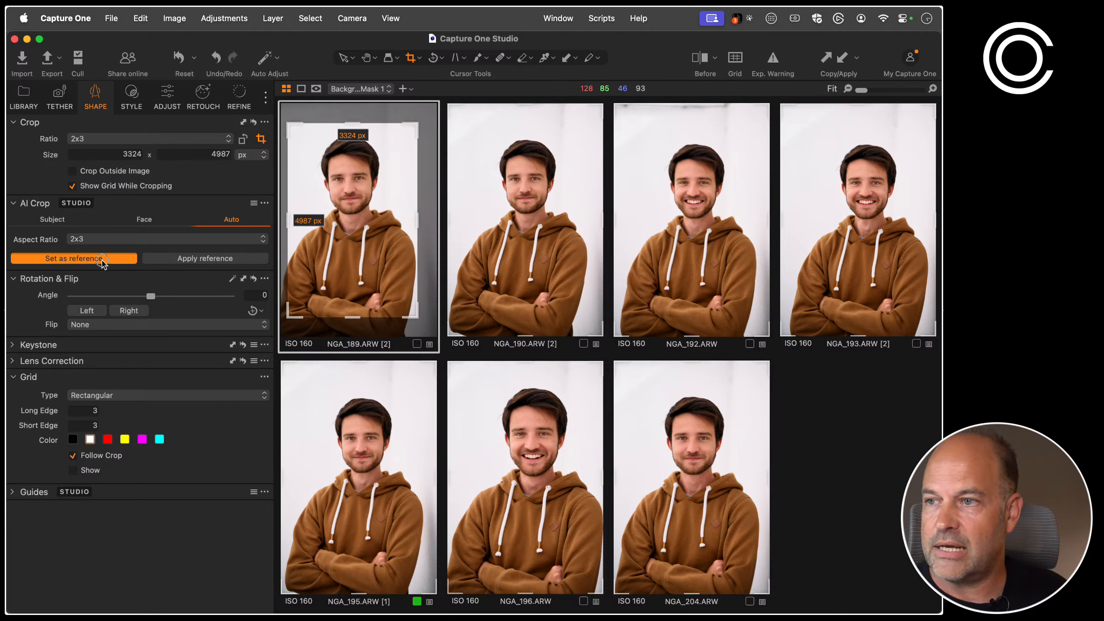
left_click(191, 261)
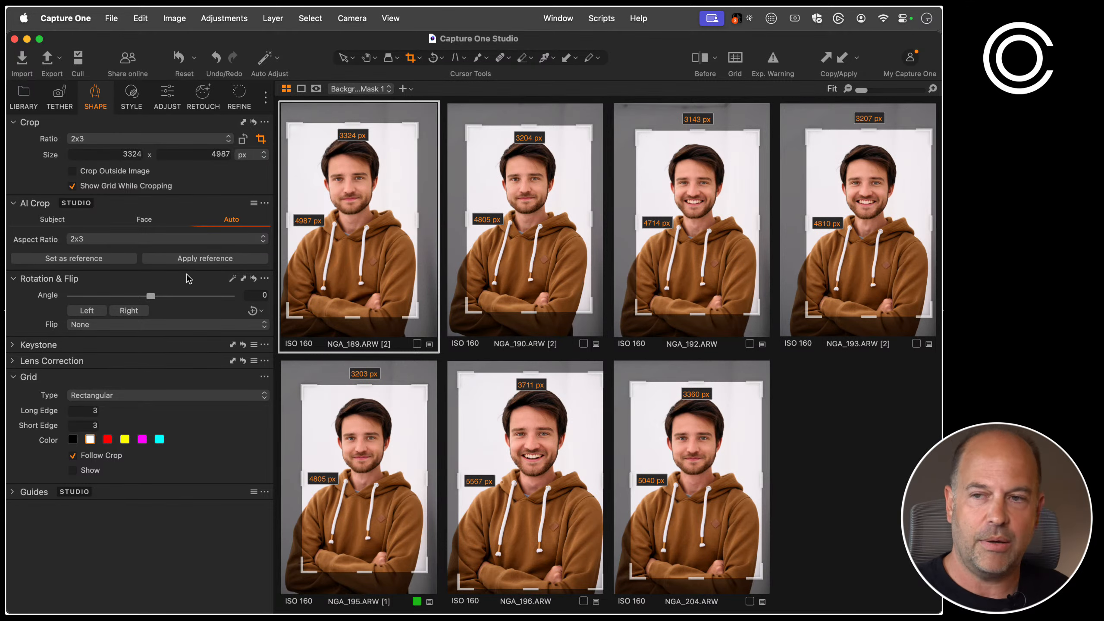
key("h")
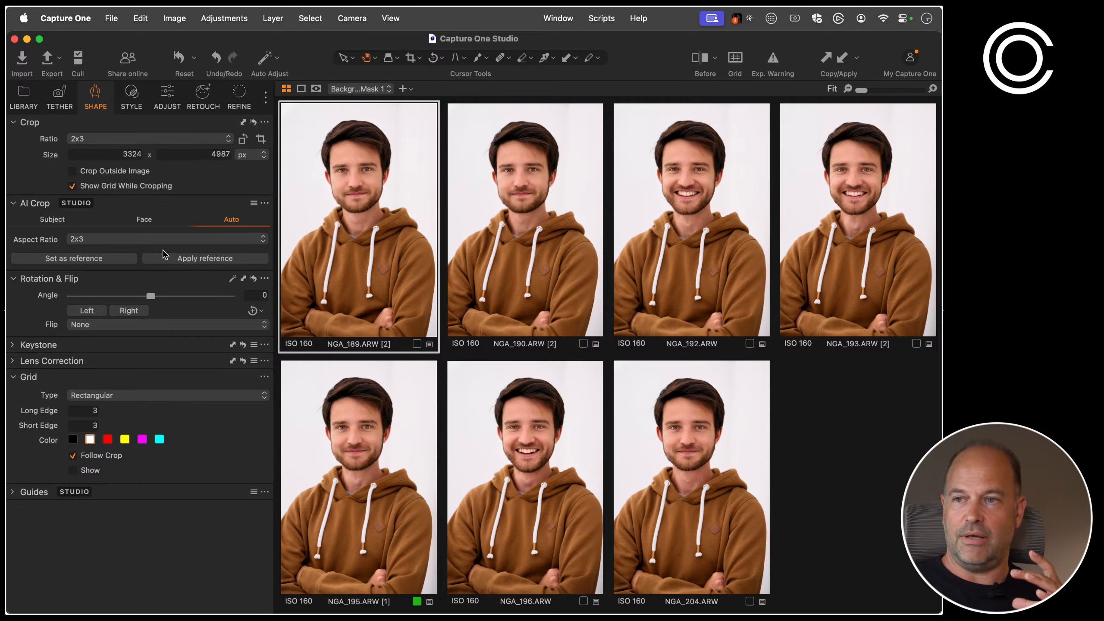
Review the crop frames across the series and the AI Crop Subject constraints, margins and alignment options
key("c")
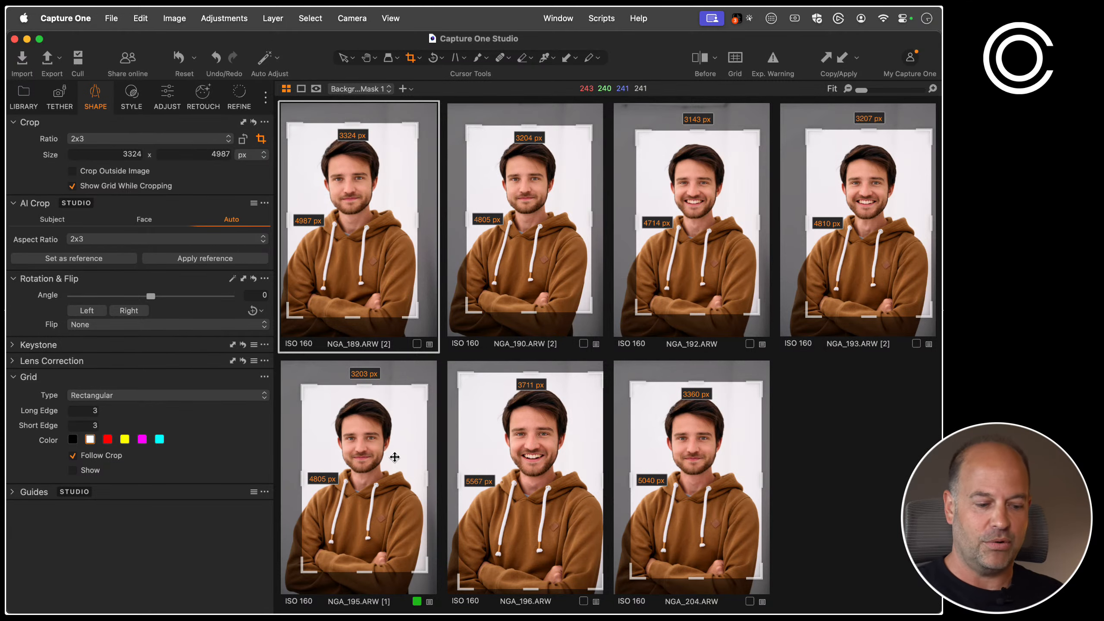
key("h")
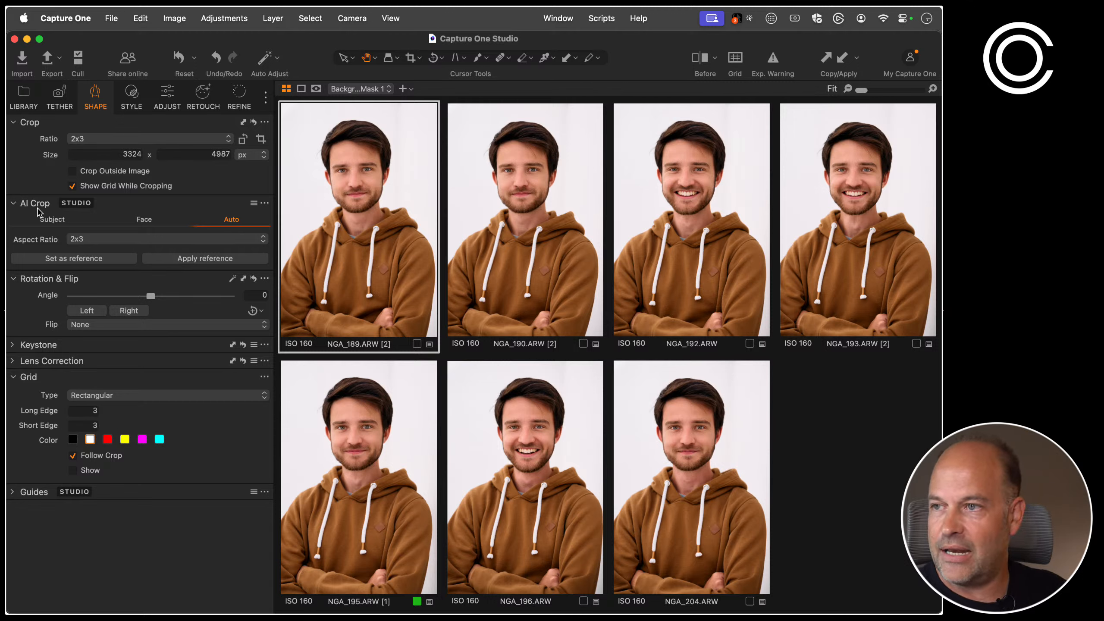
left_click(55, 218)
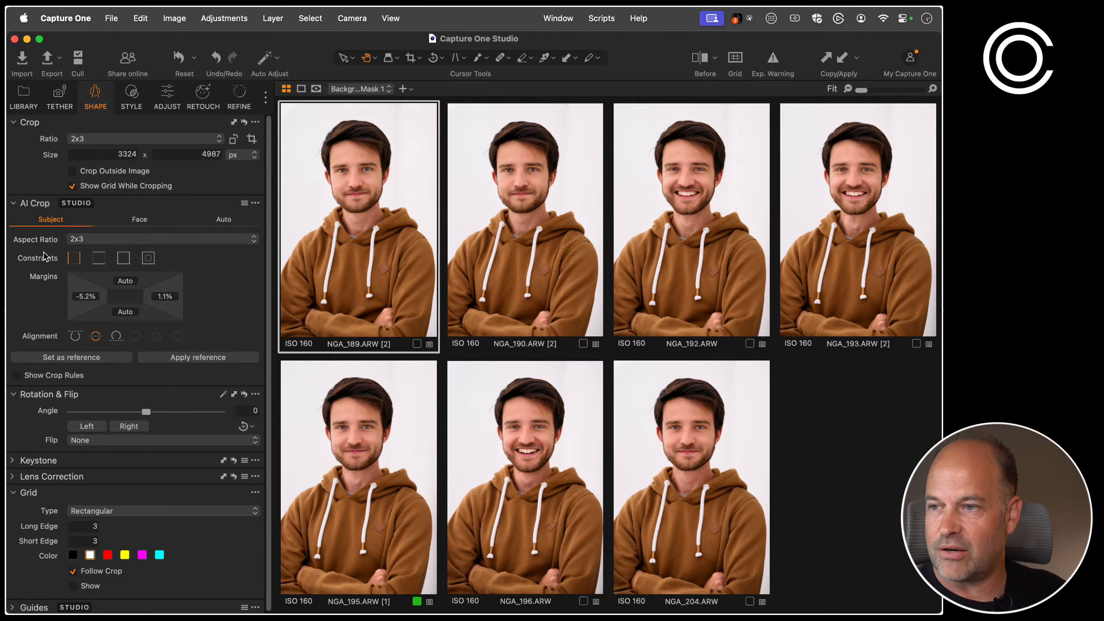
left_click(231, 219)
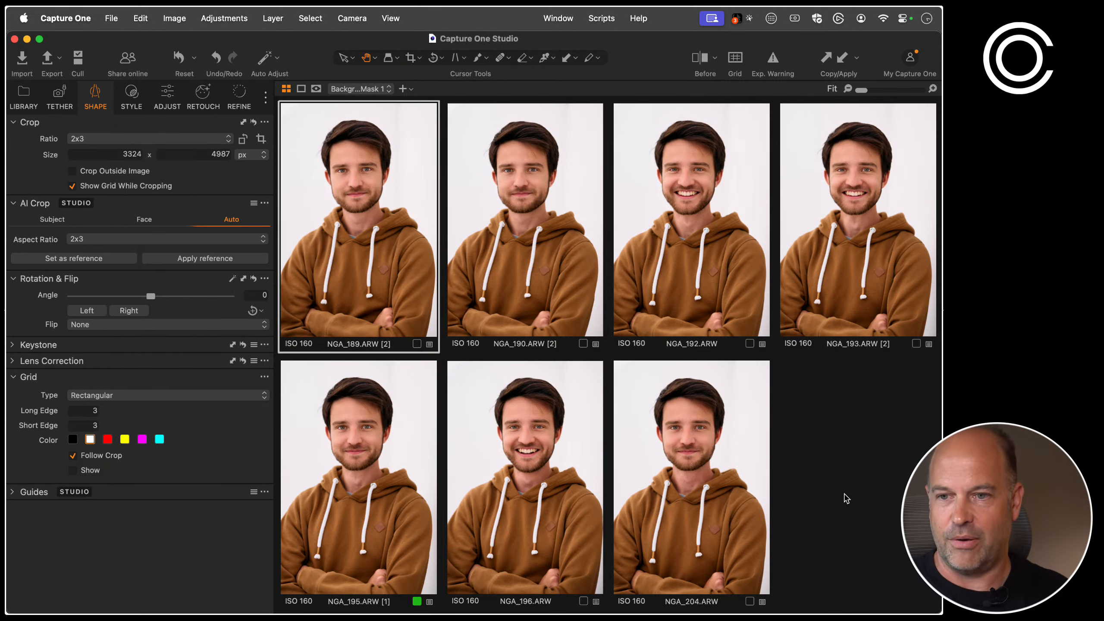
Return to the Full Demo album's thumbnails and open the NGA_190 portrait on its own
key("g")
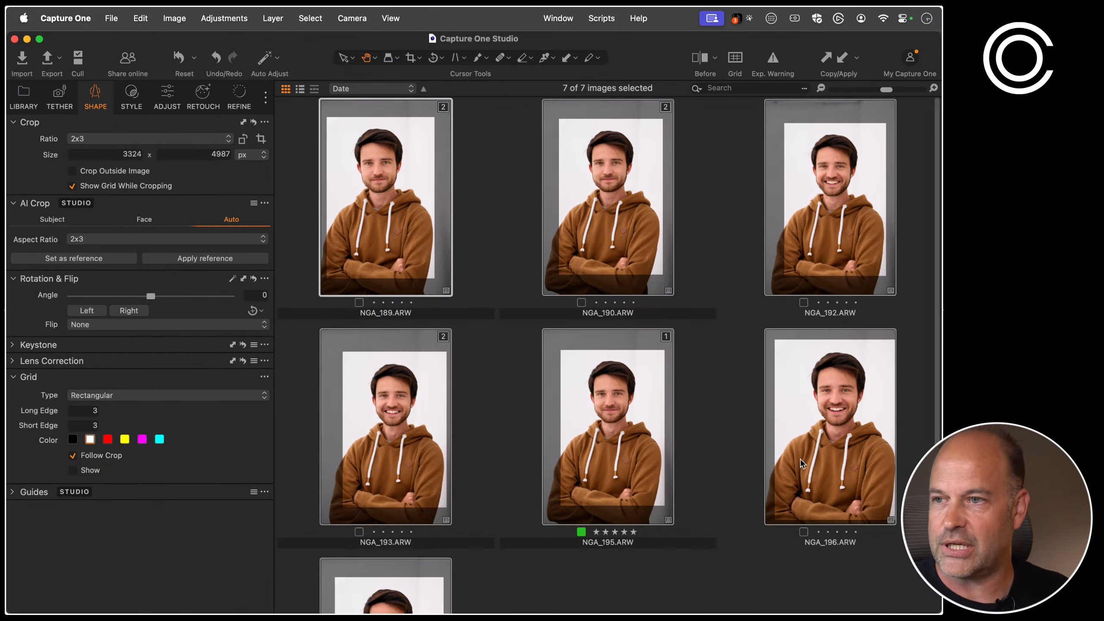
left_click(30, 95)
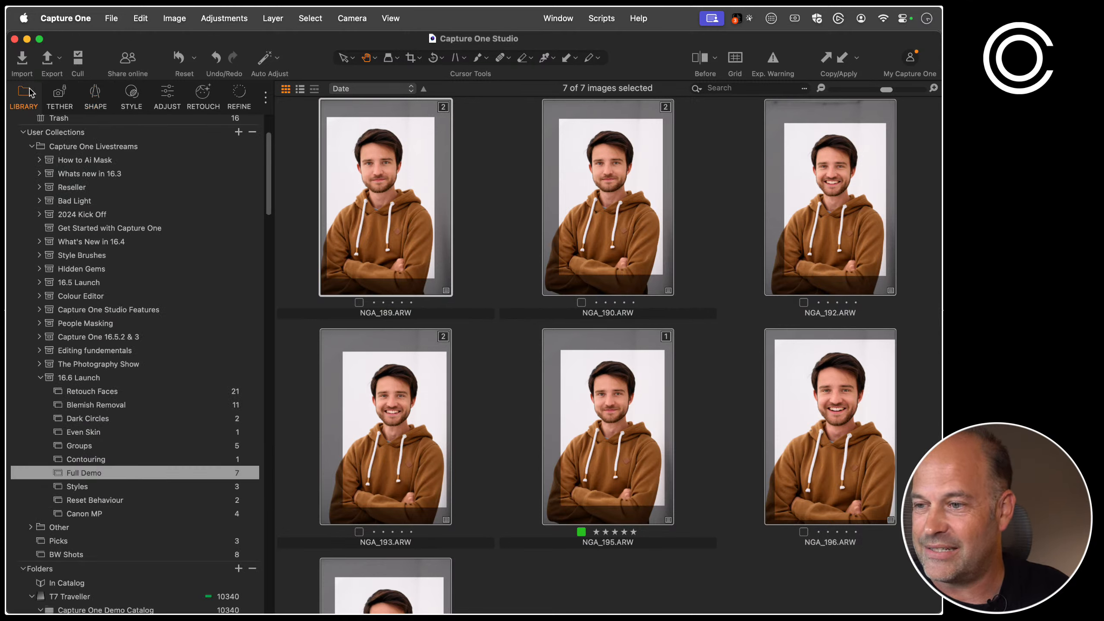
left_click(500, 260)
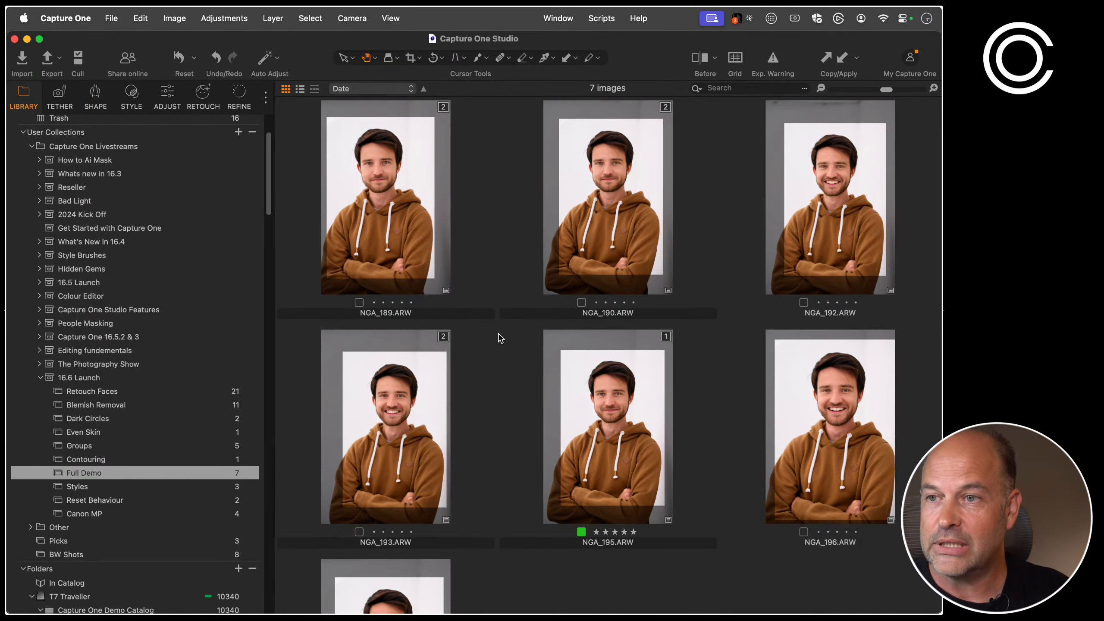
left_click(606, 269)
double_click(605, 268)
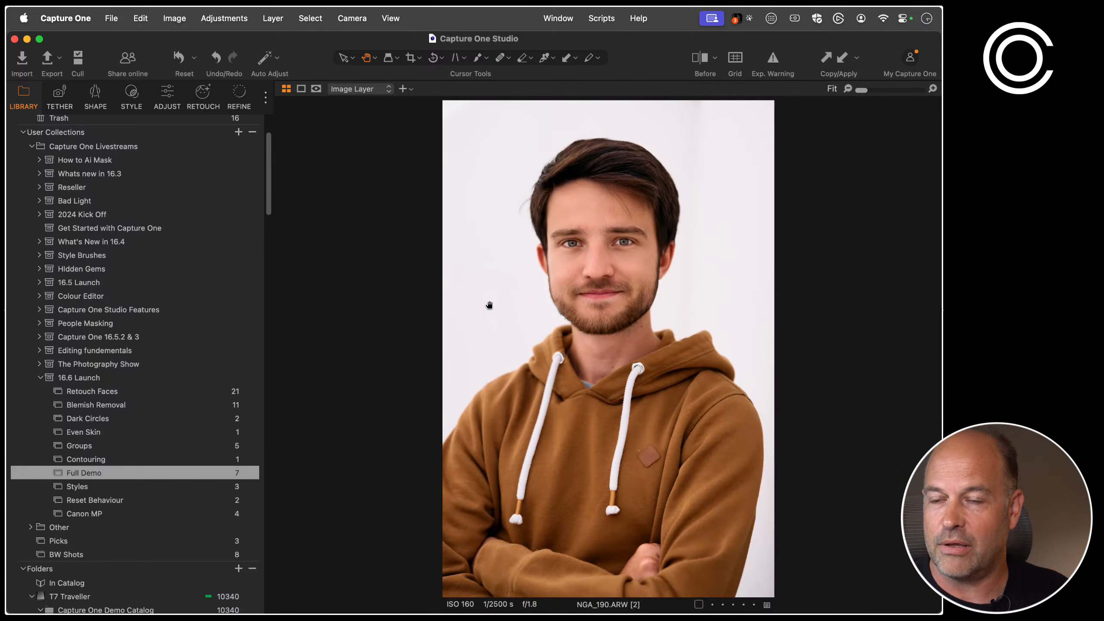
Set the Contrast of the NGA_190 portrait's Image Layer to 4
left_click(167, 96)
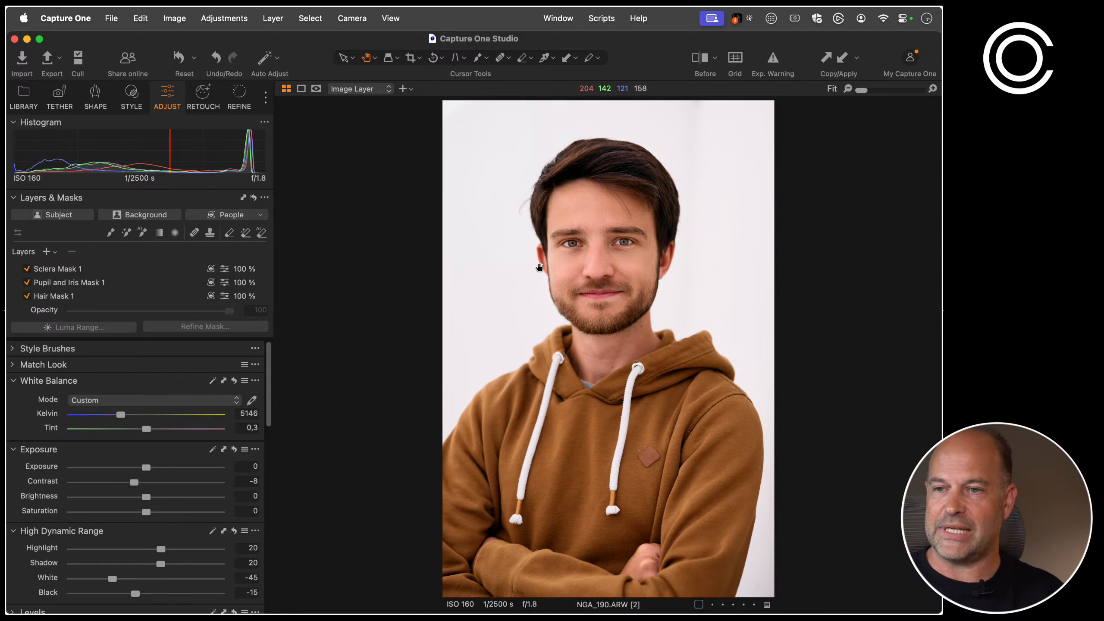
scroll(87, 269, "down", 3)
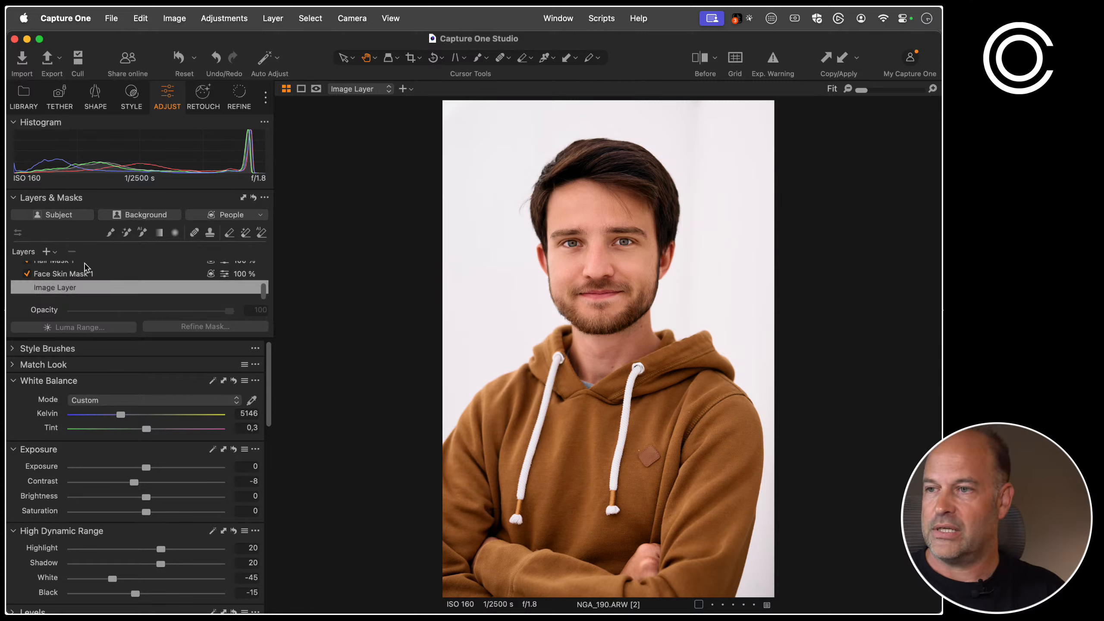
left_click_drag(134, 482, 174, 491)
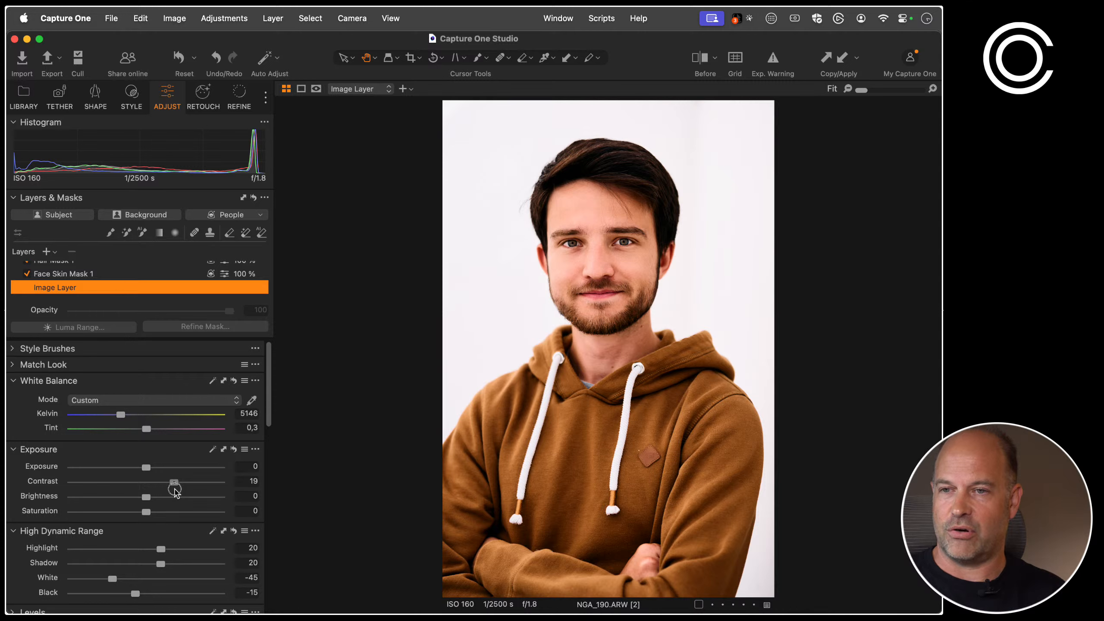
left_click_drag(174, 490, 153, 488)
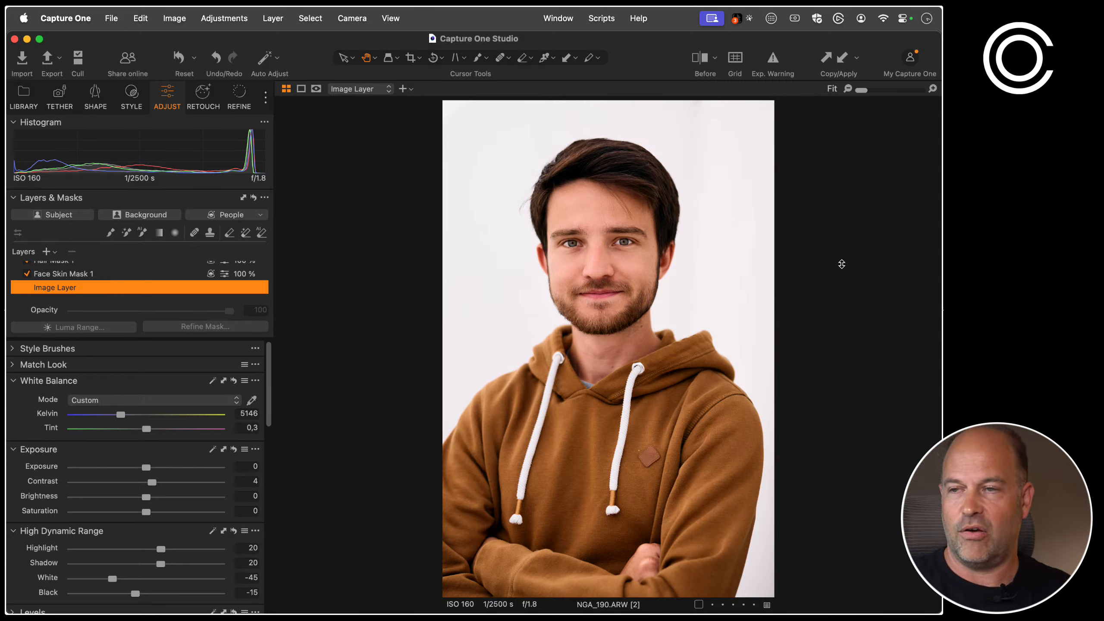
Open the Ecom Shoot.cosessiondb session from the Ecom Shoot folder in Pictures and show its library
left_click(116, 18)
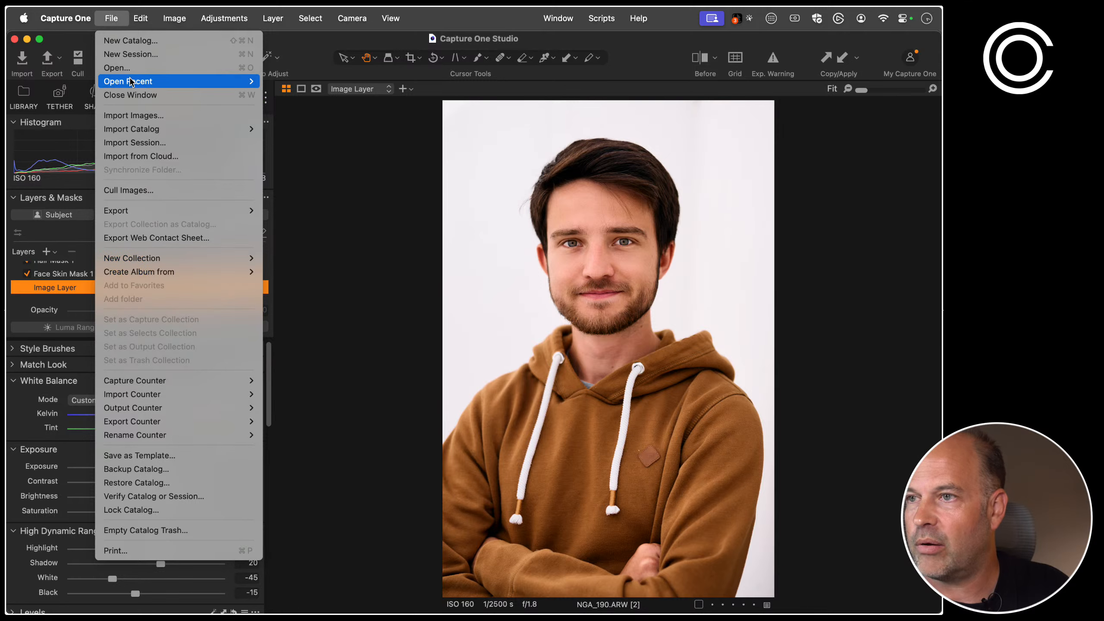
mouse_move(134, 83)
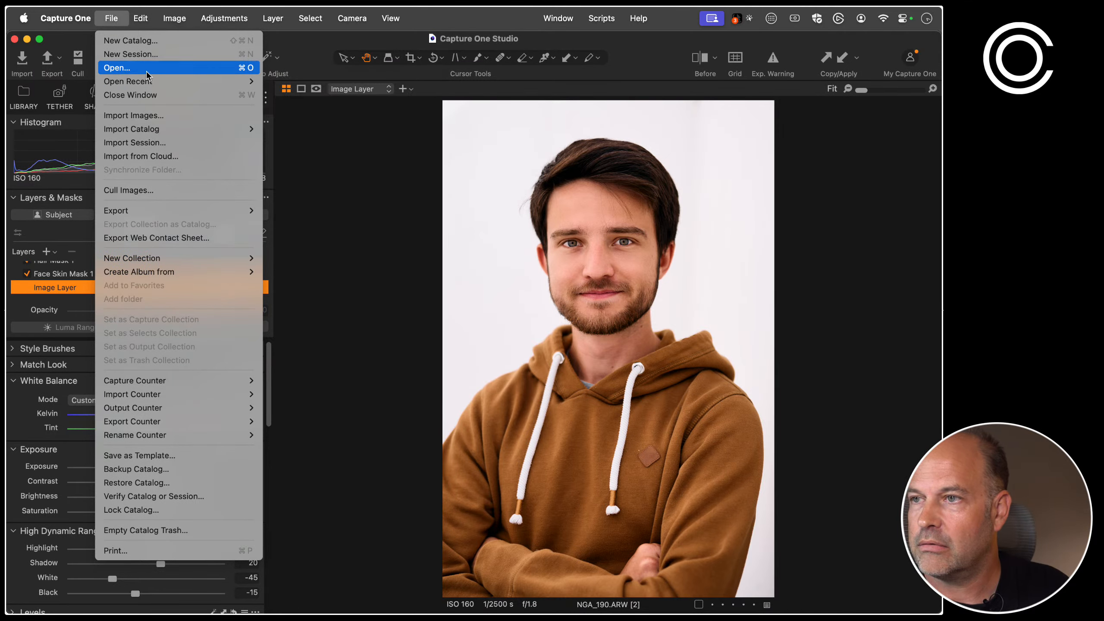
left_click(149, 69)
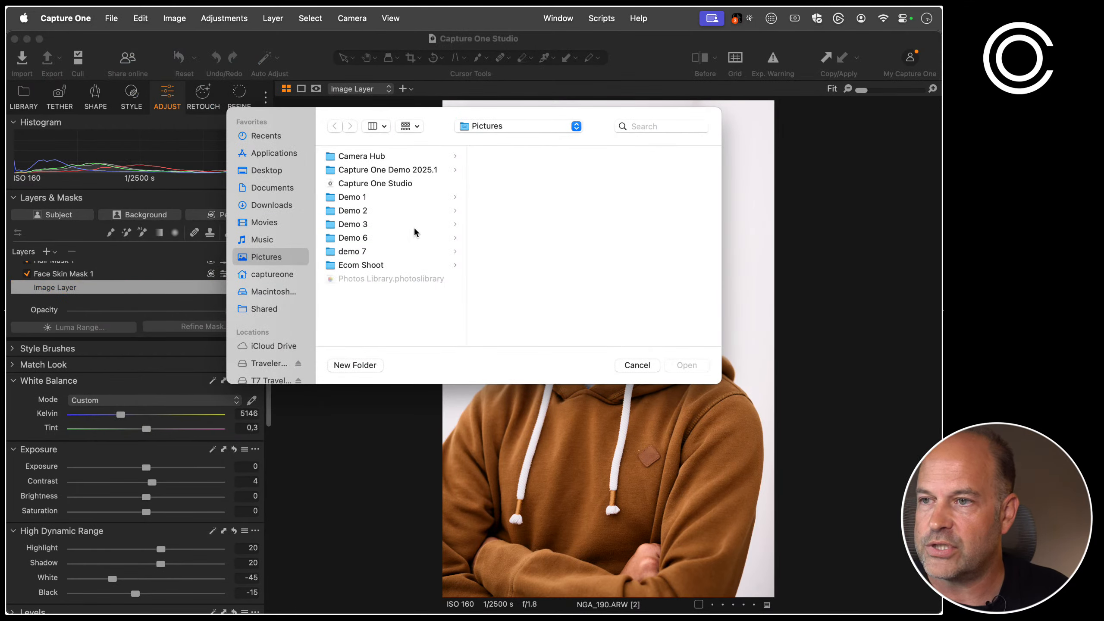
left_click(360, 265)
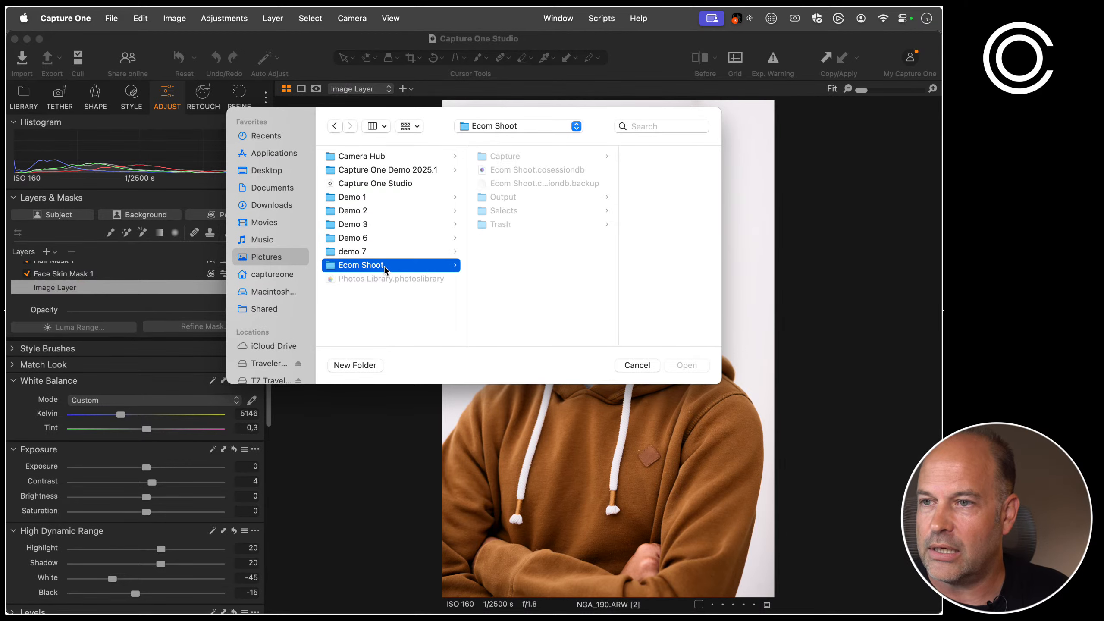
left_click(530, 168)
left_click(687, 365)
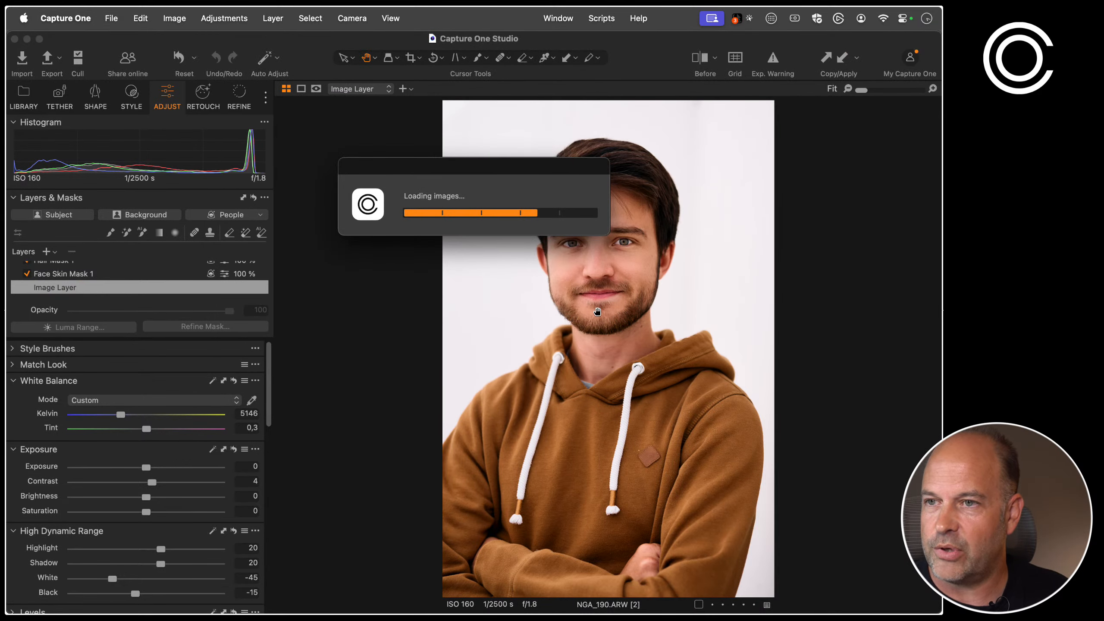
left_click(20, 95)
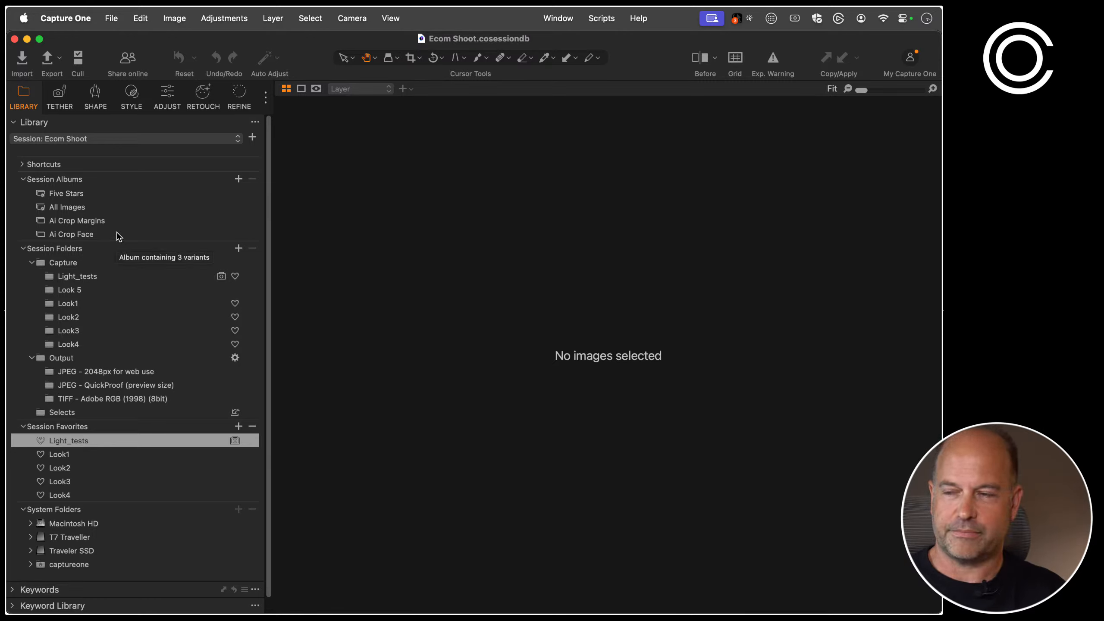
Share all session folders of the Ecom Shoot session online and open their access management
left_click(129, 63)
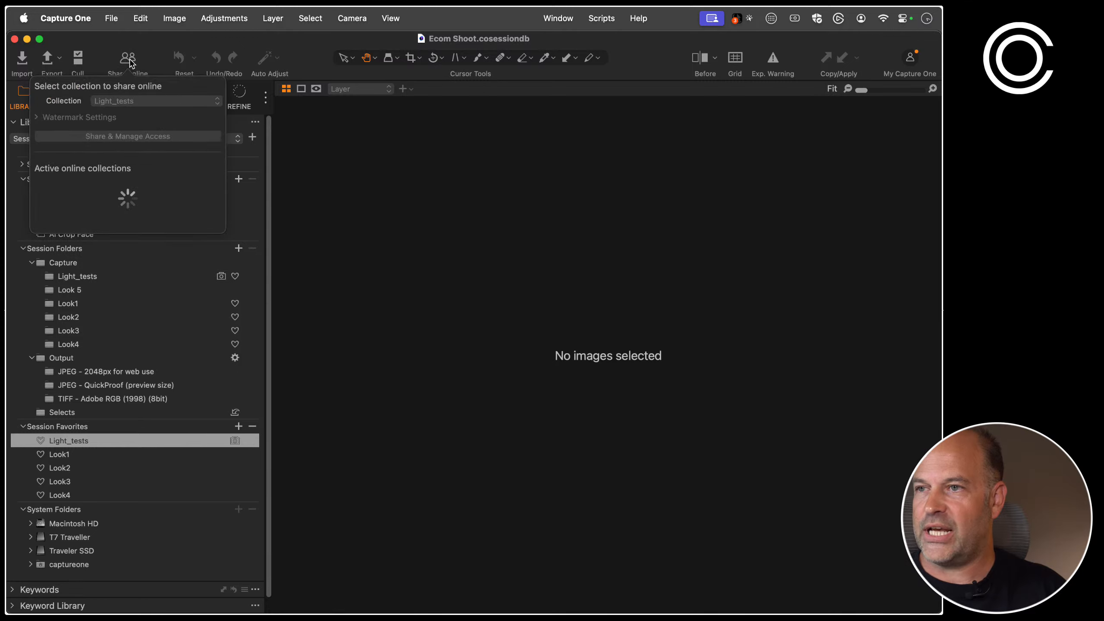
left_click(145, 101)
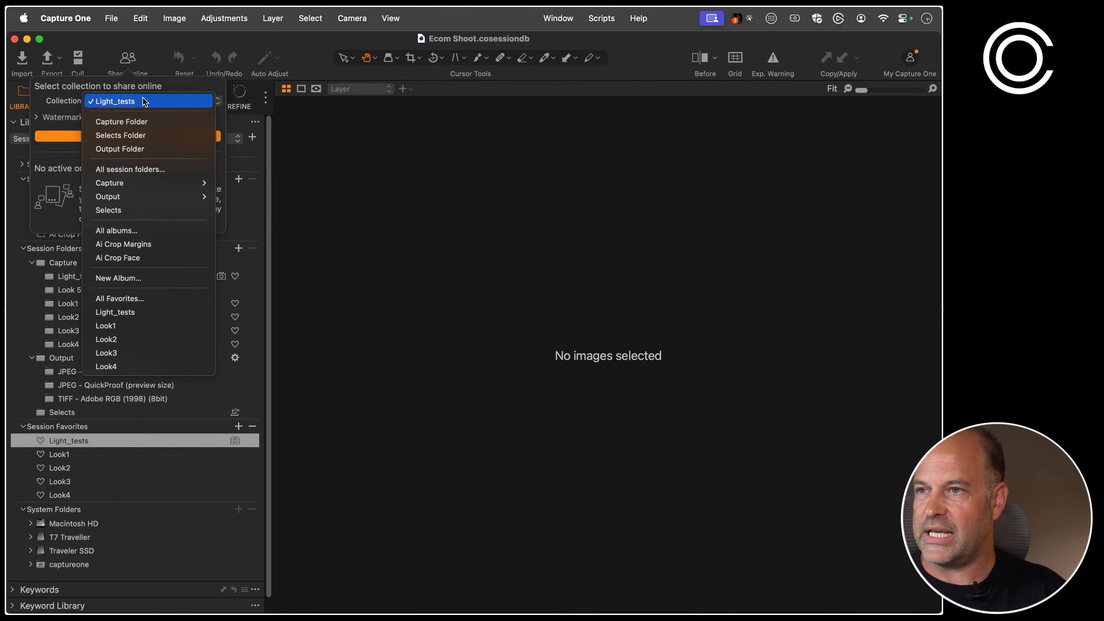
left_click(157, 171)
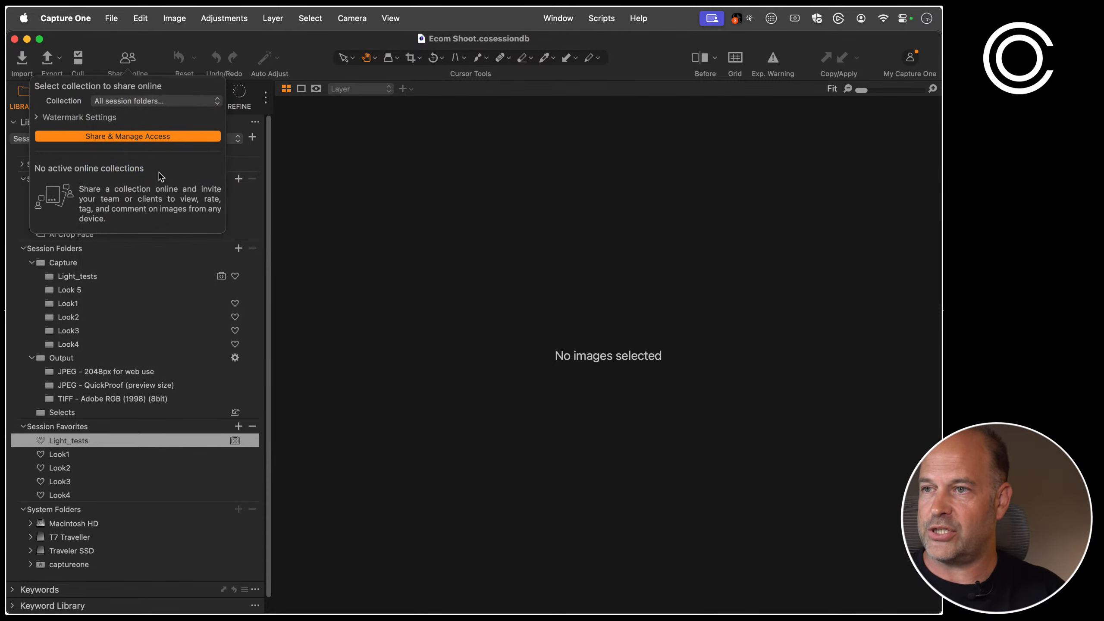
left_click(122, 138)
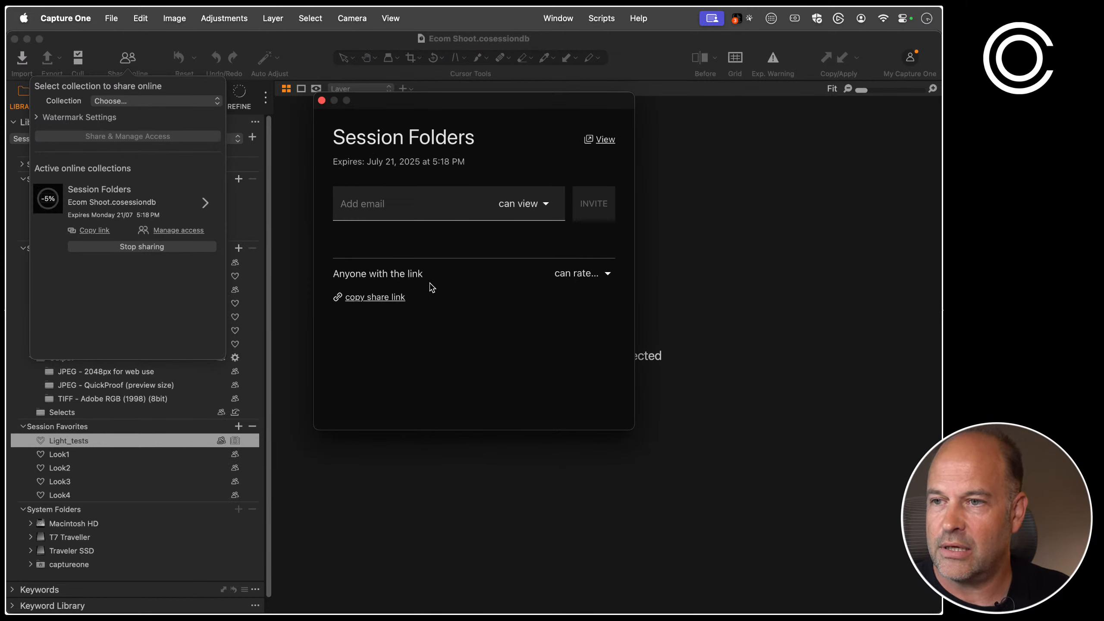
Check the permission choices for anyone with the link and copy the share link of Session Folders
left_click(577, 274)
left_click(578, 276)
left_click(371, 300)
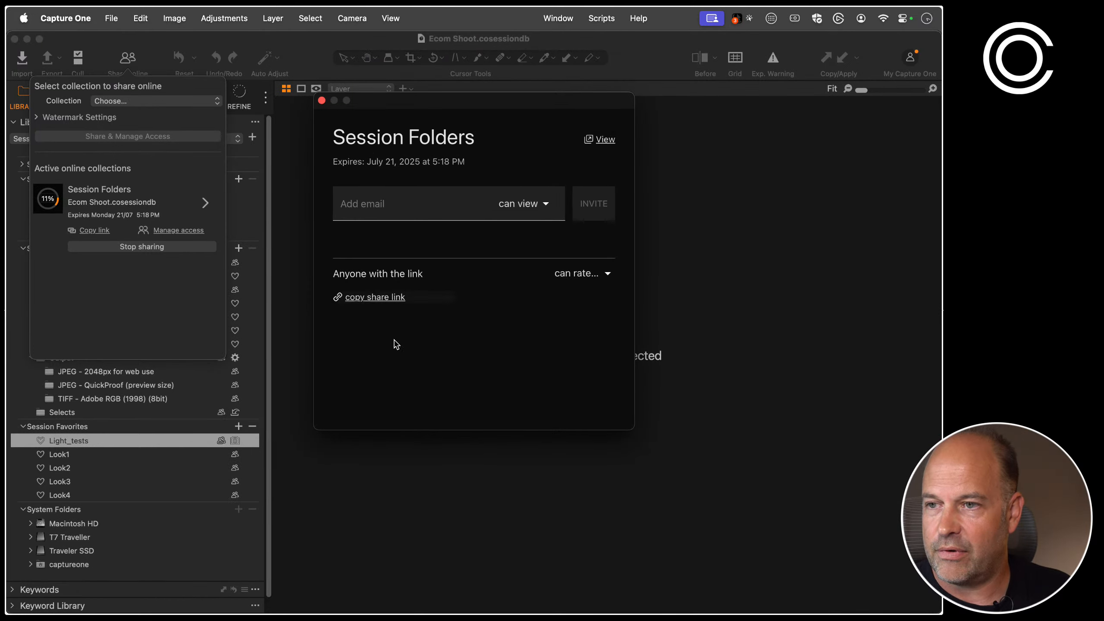
Switch to Safari and open the copied Session Folders share link
key("super+Tab")
key("super+Tab")
key("super+Tab")
key("Escape")
key("super+space")
type("Sa")
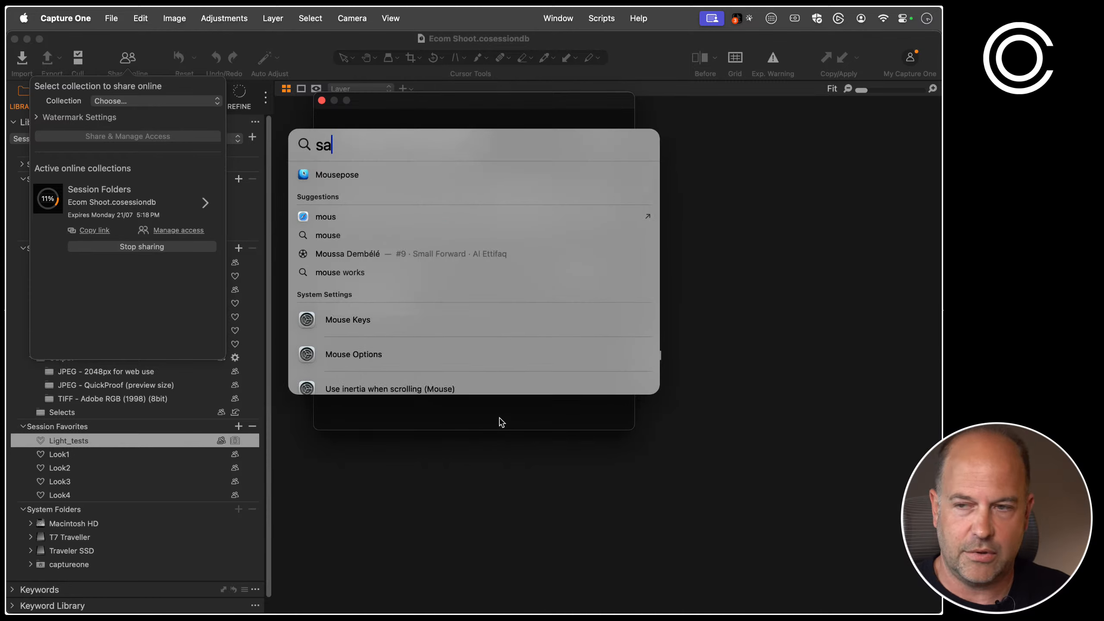
key("Return")
key("super+v")
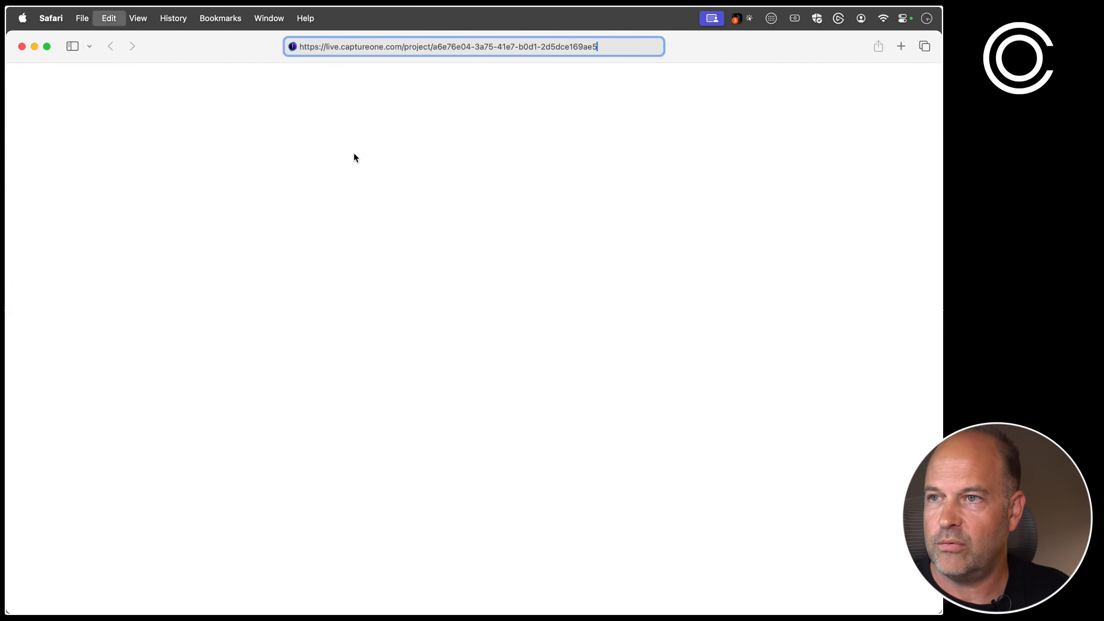
key("Return")
Open the Light_tests collection on the shared page in Safari and keep the collections list expanded
key("super+Tab")
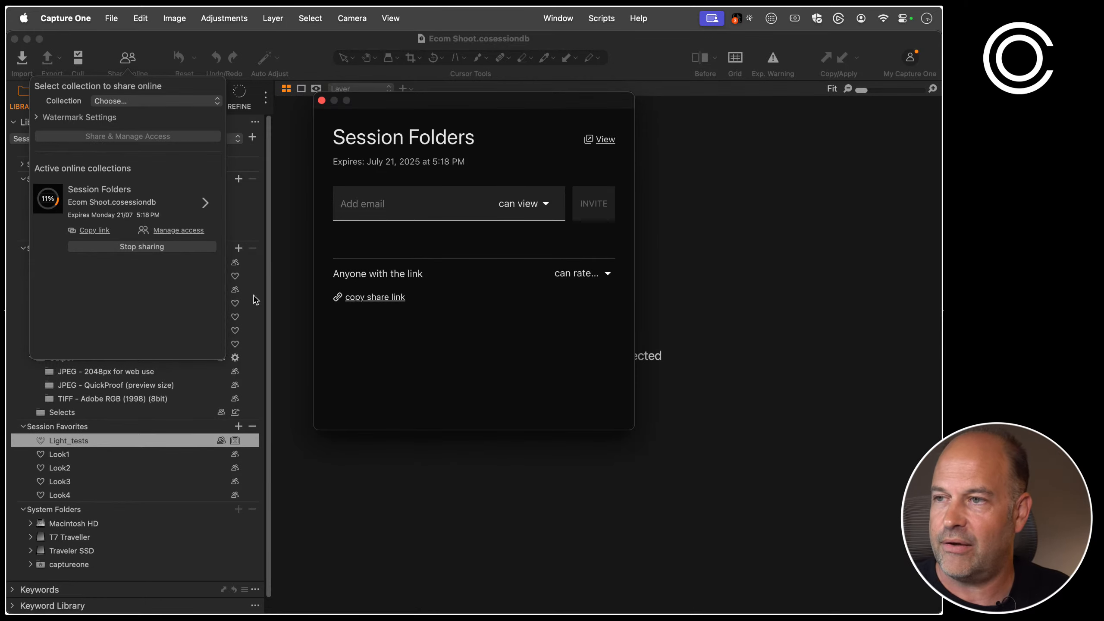
key("super+Tab")
left_click(27, 118)
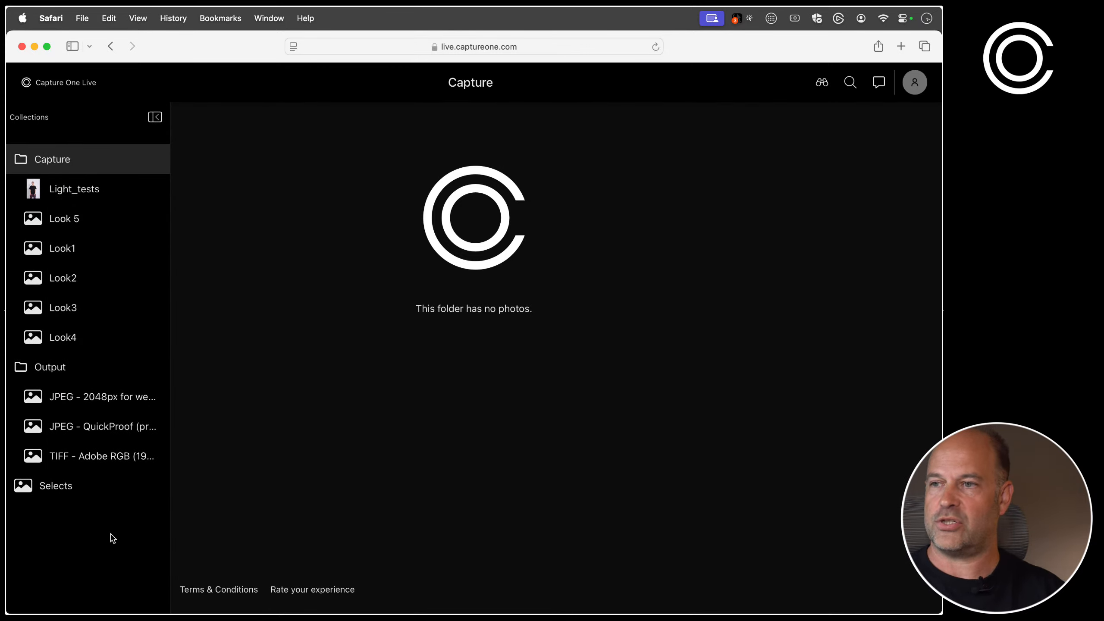
left_click(72, 188)
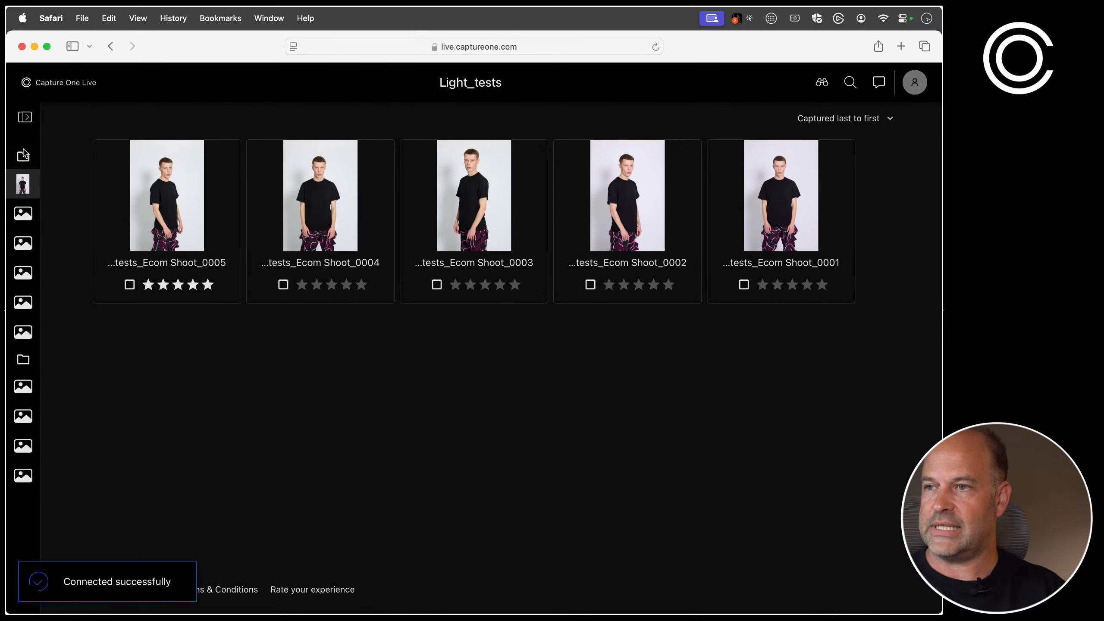
left_click(24, 120)
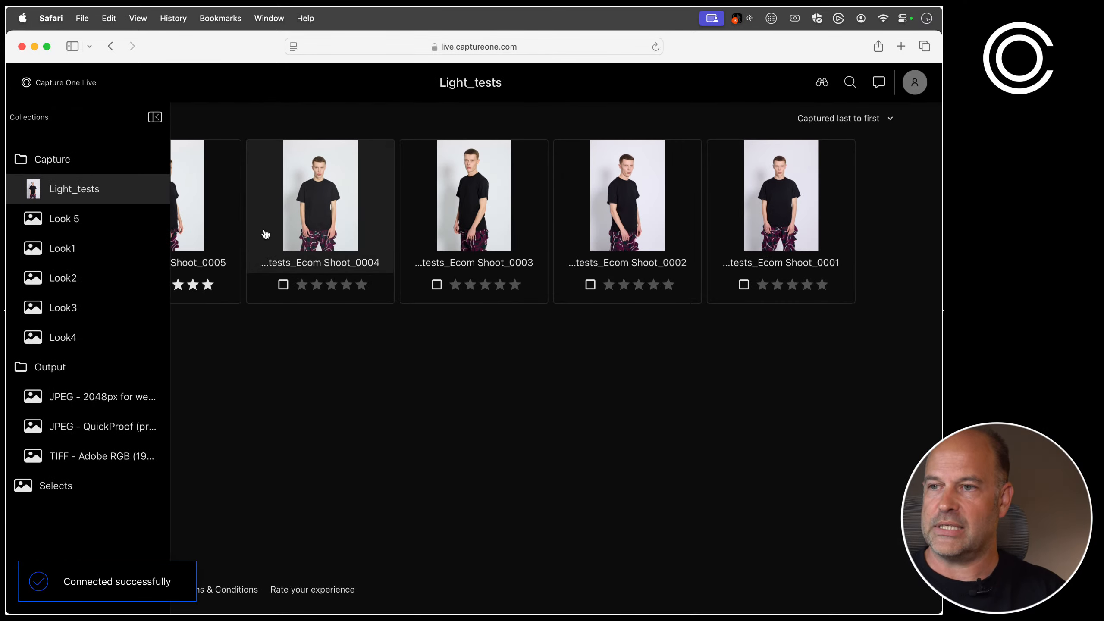
Open a Light_tests photo at full size, browse through the neighbouring shots and return to the thumbnails
left_click(265, 234)
key("Right")
key("Right")
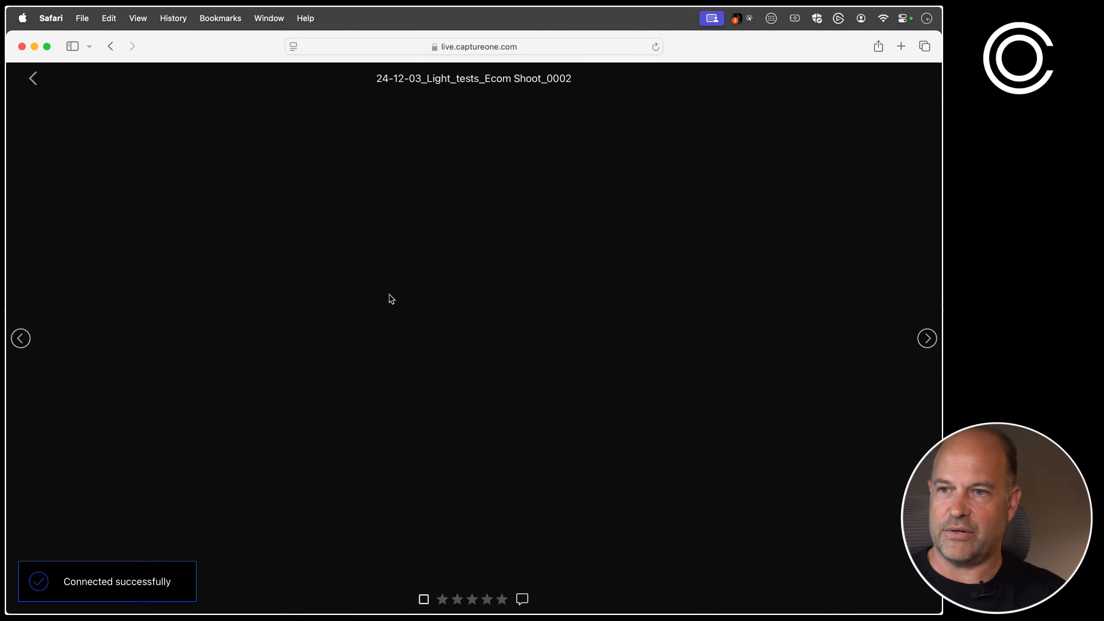
key("Right")
key("Right")
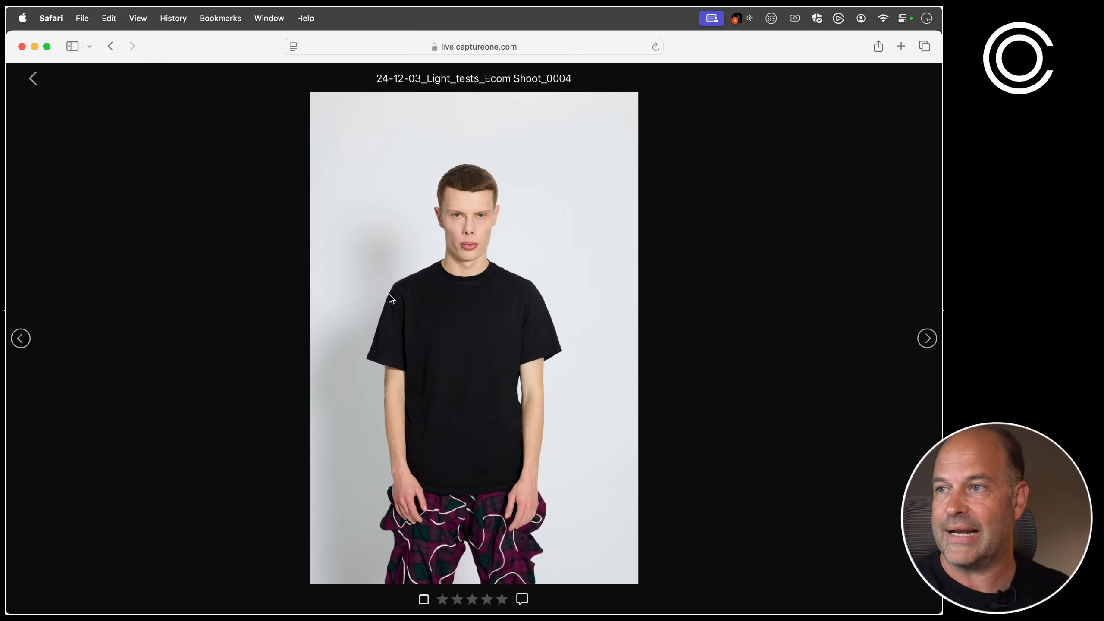
left_click(33, 78)
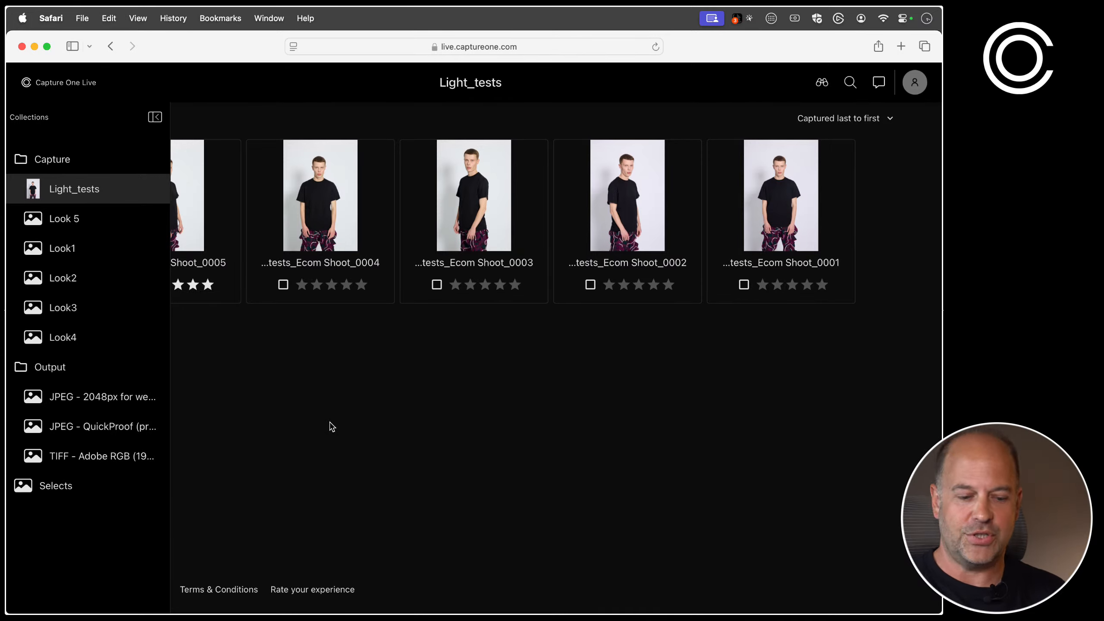
Switch back to Capture One and dismiss the access management and online sharing windows
key("super+Tab")
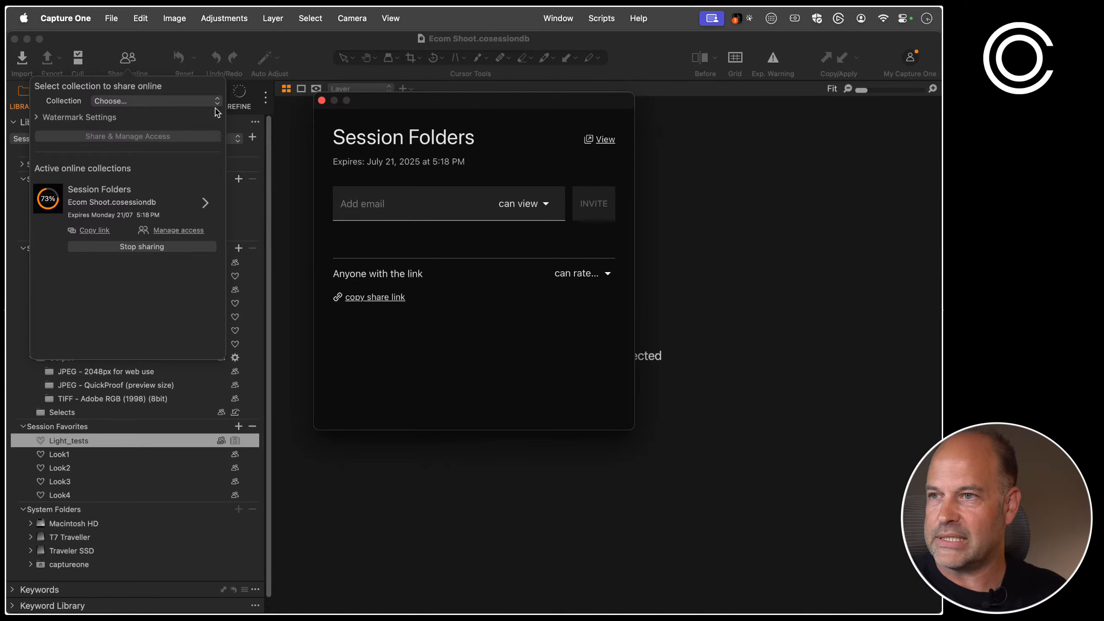
left_click(151, 48)
left_click(155, 48)
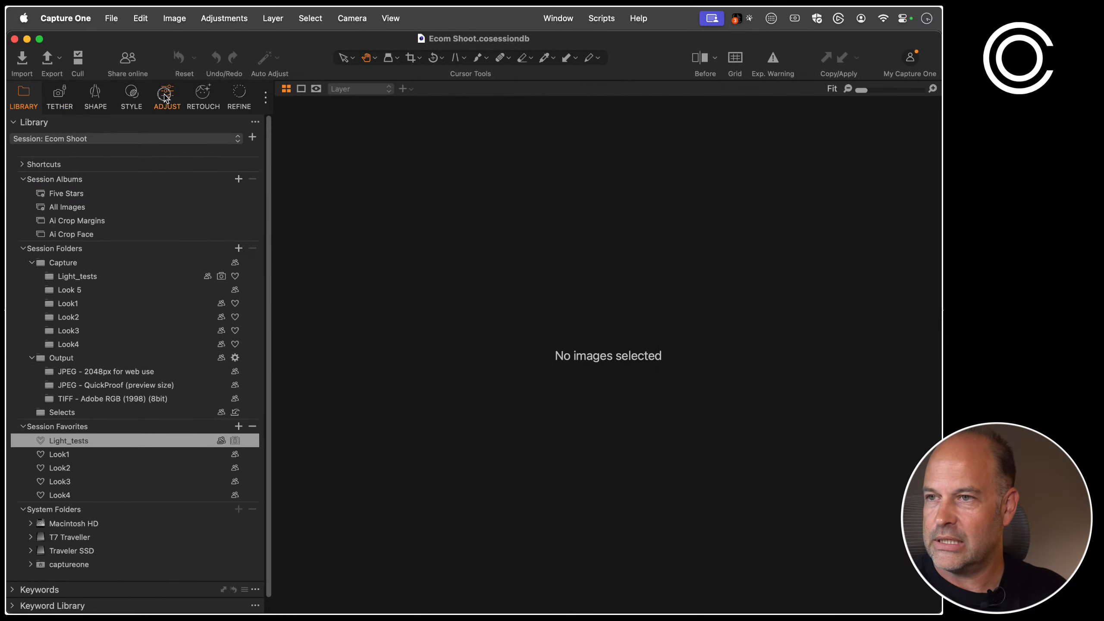
Open photo 0001 of the Light_tests capture folder on its own and show its Retouch Faces settings
left_click(167, 98)
left_click(203, 99)
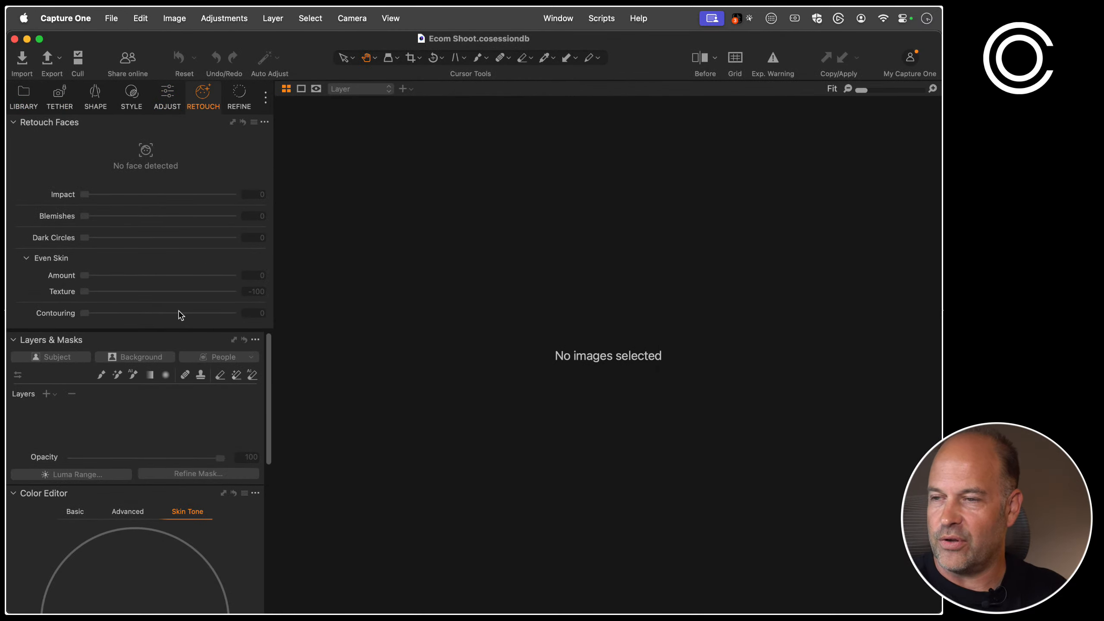
left_click(24, 97)
left_click(115, 288)
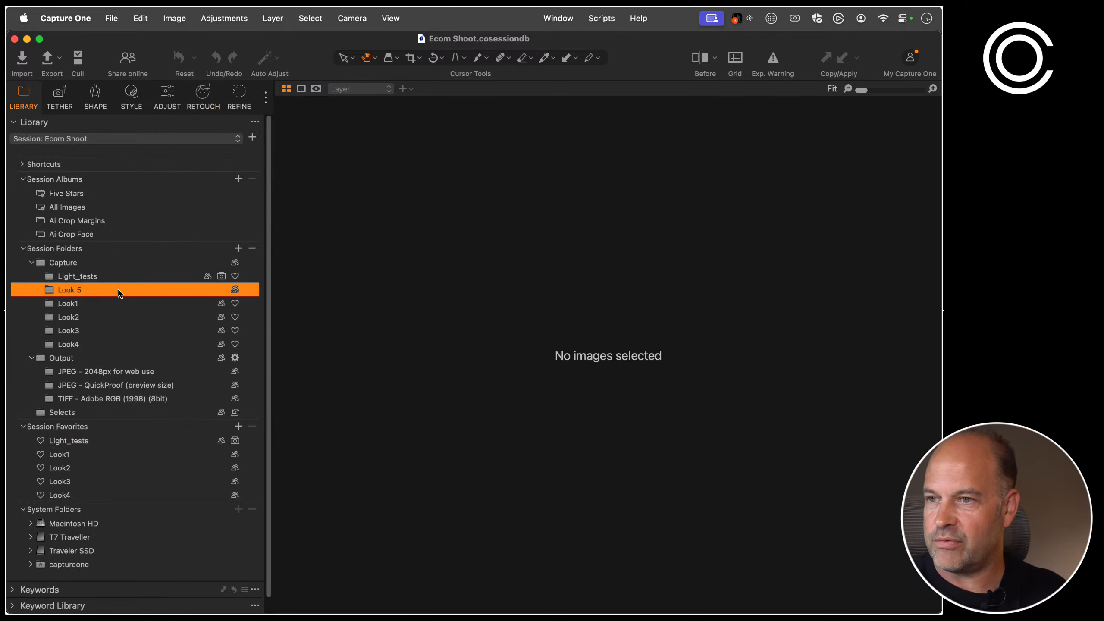
left_click(148, 313)
left_click(118, 288)
left_click(154, 275)
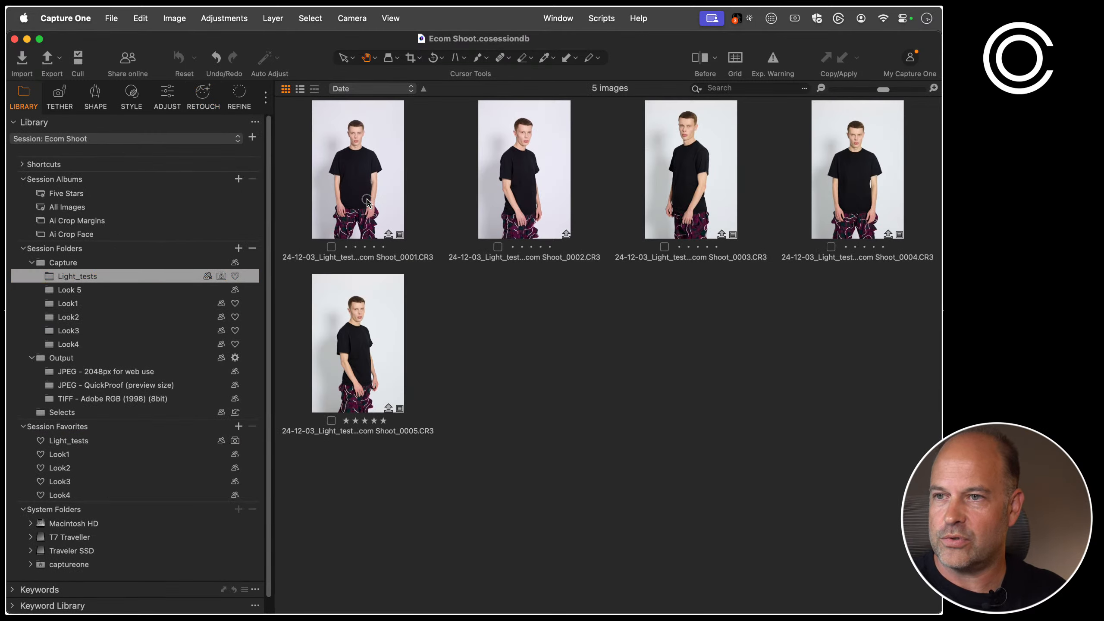
left_click(367, 202)
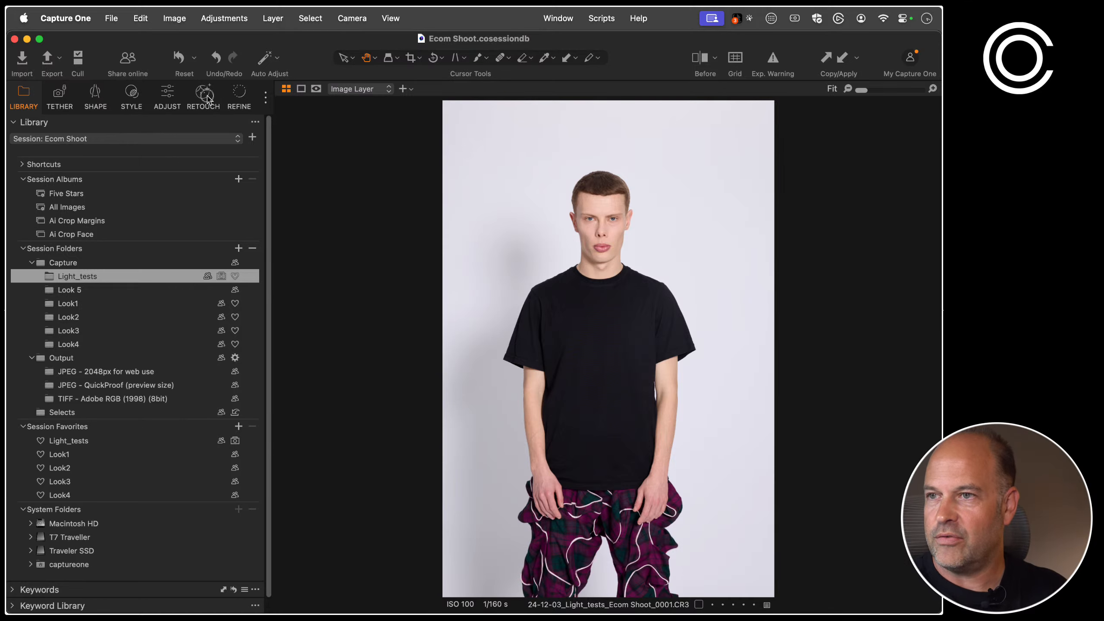
left_click(203, 97)
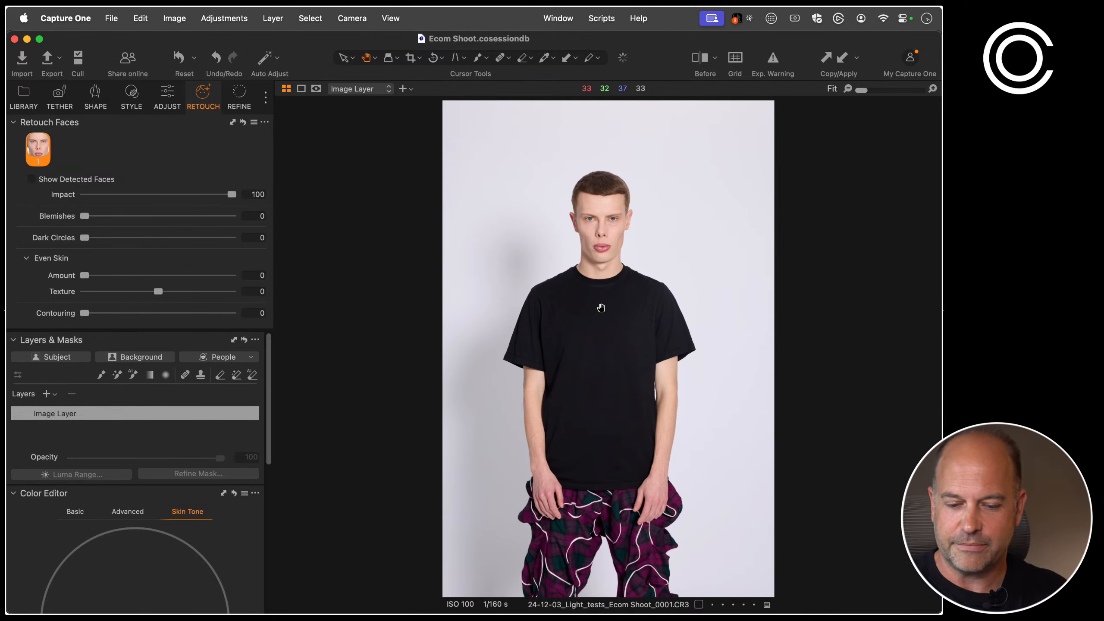
Check the upload progress of the shared Session Folders and compare the library folders with the shared page in Safari
key("super+Tab")
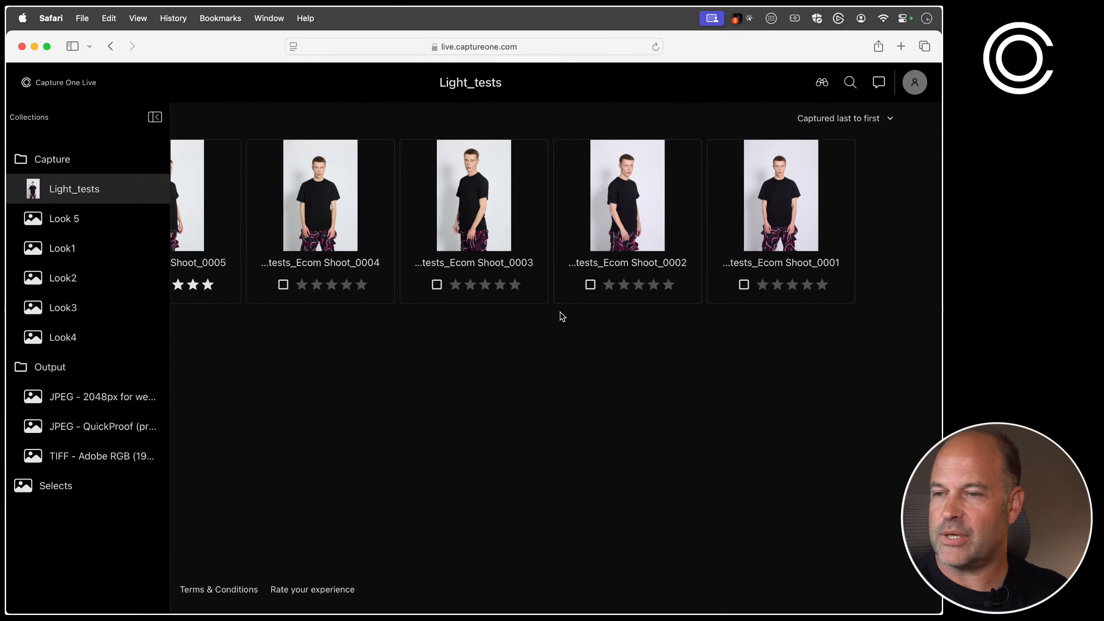
key("super+Tab")
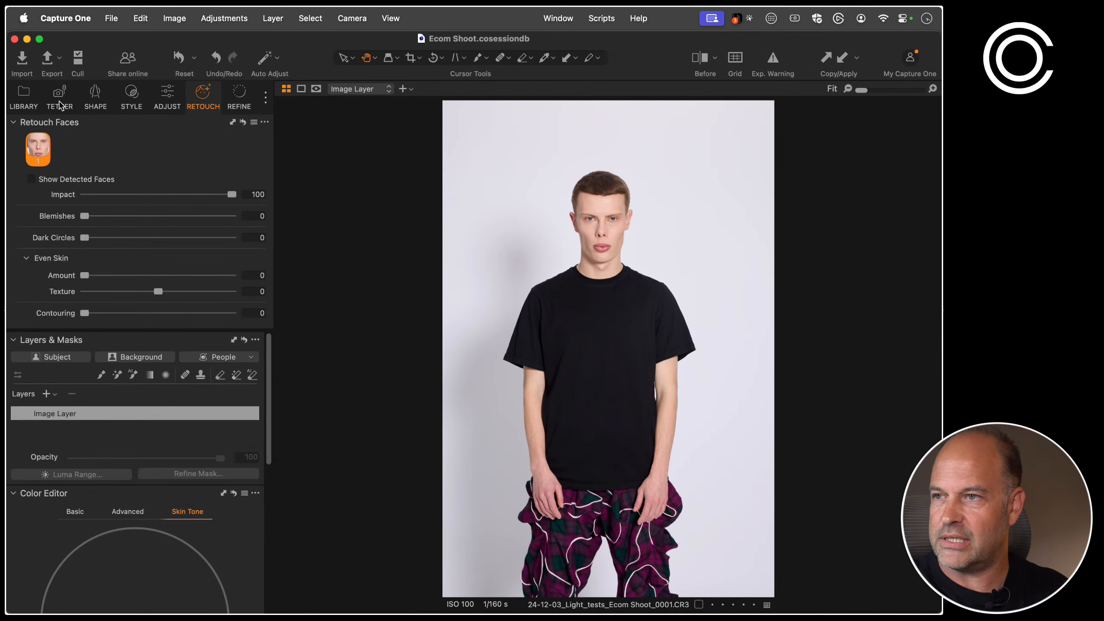
left_click(13, 93)
left_click(127, 60)
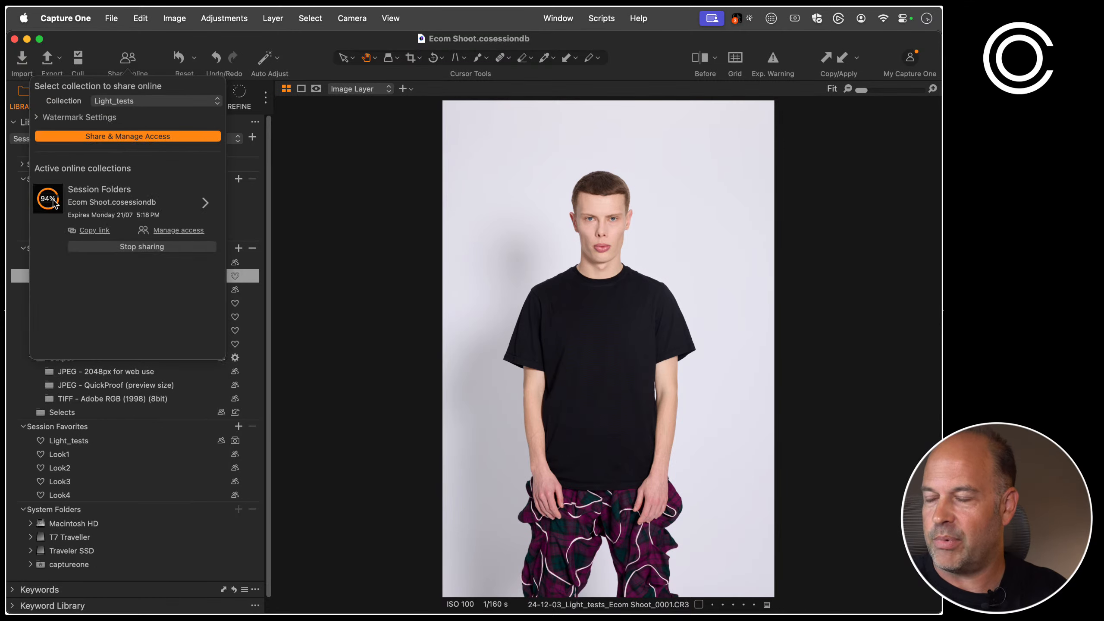
left_click(325, 242)
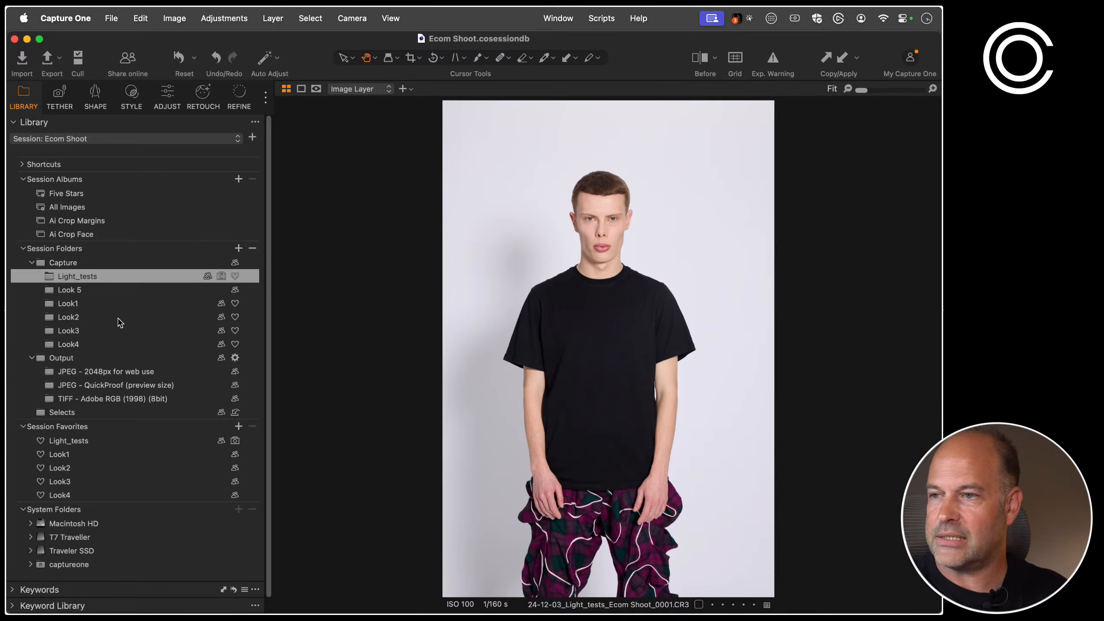
key("super+Tab")
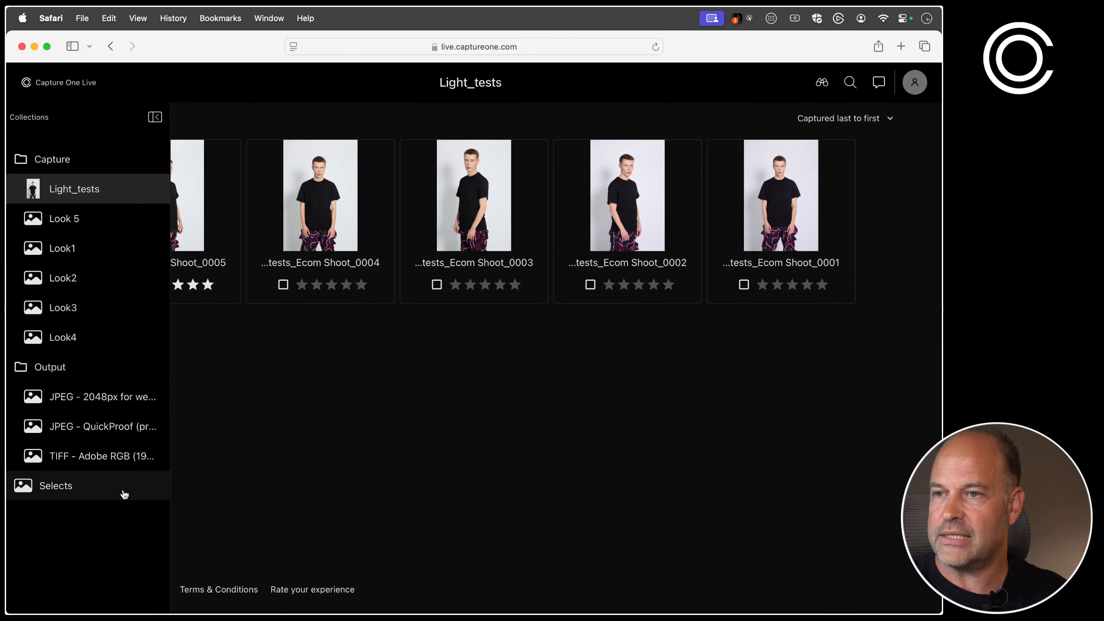
key("super+Tab")
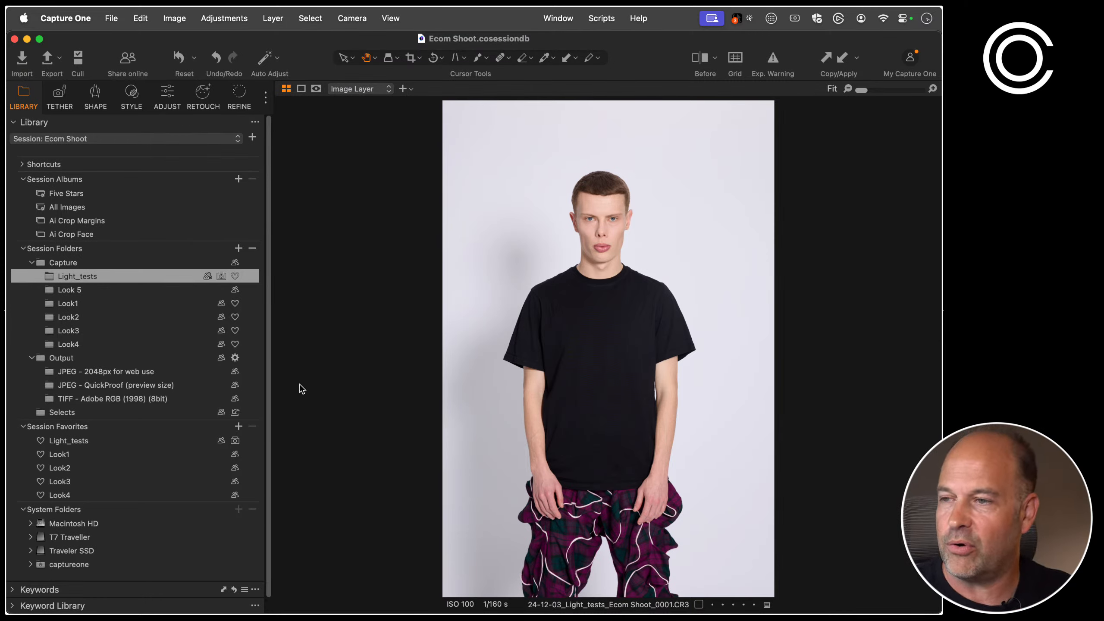
Add a new folder named Look 6 inside the session's Capture folder
left_click(75, 264)
right_click(76, 265)
mouse_move(81, 269)
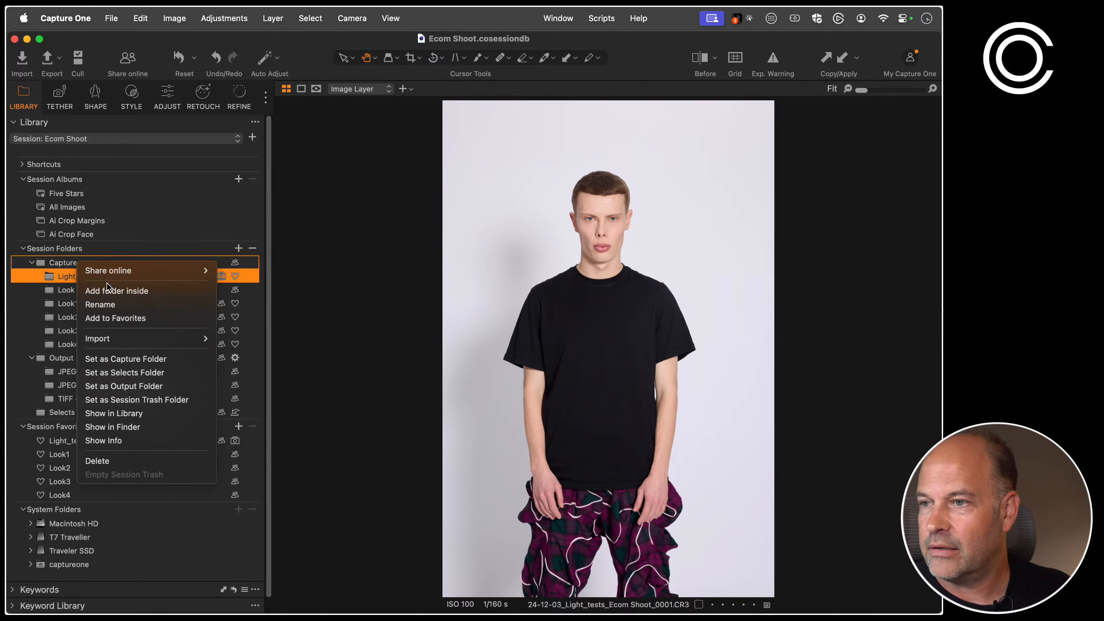
left_click(125, 291)
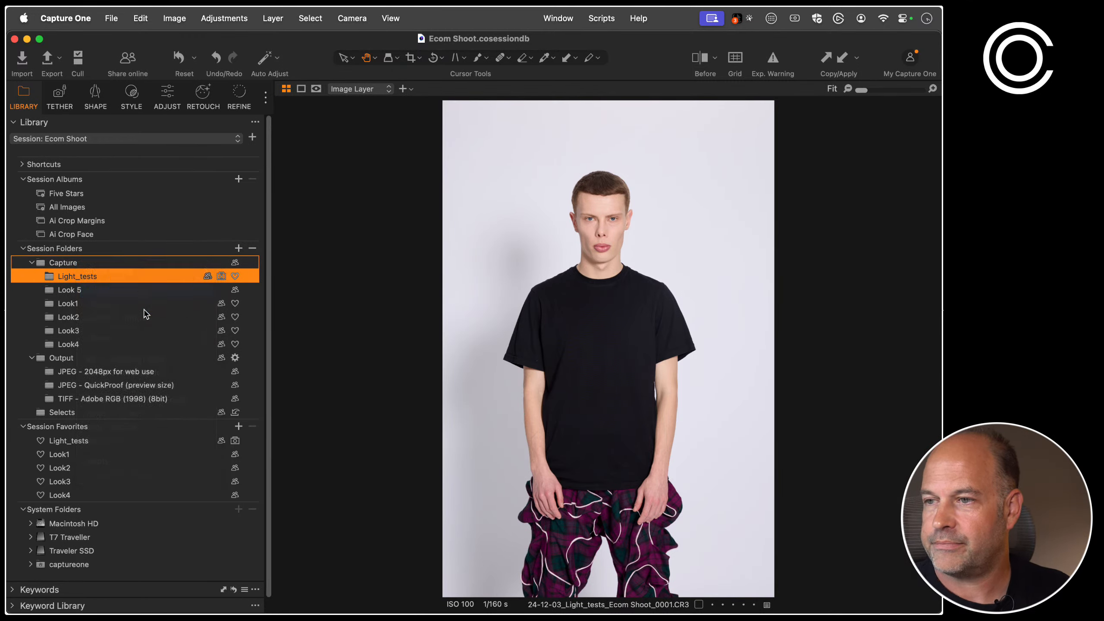
type("Look 6")
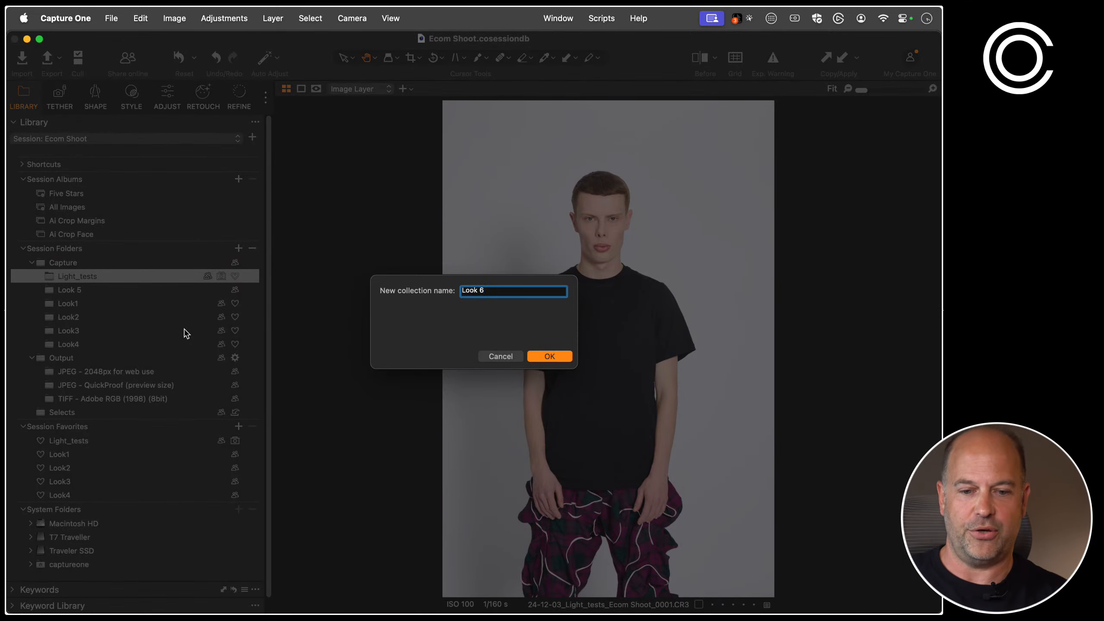
key("Return")
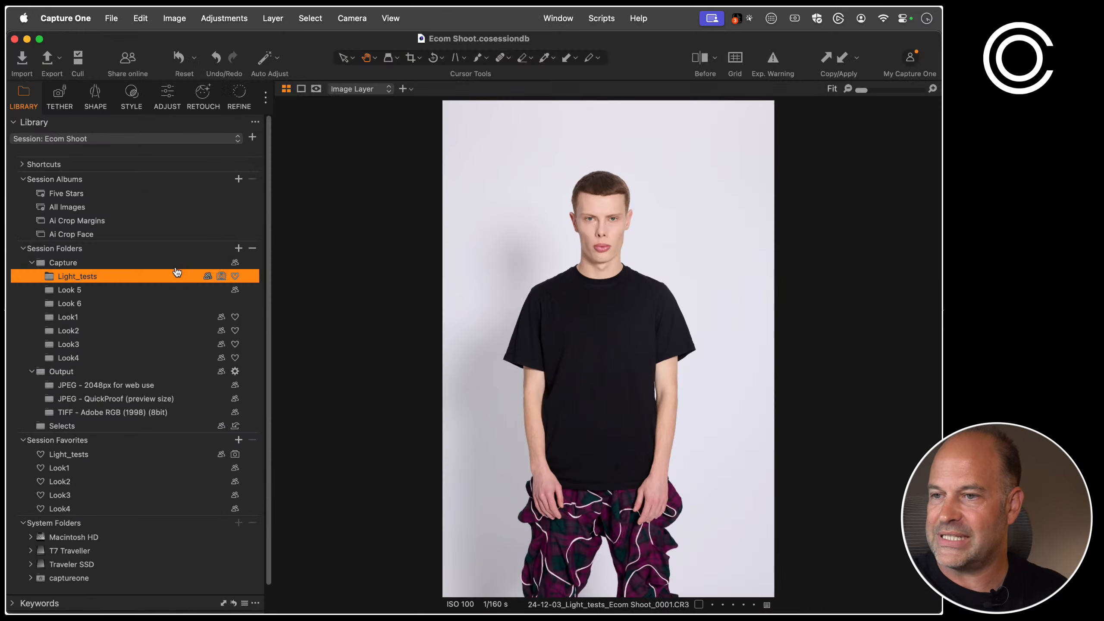
Start sharing the Look 6 folder online as part of the shared Session Folders
left_click(76, 304)
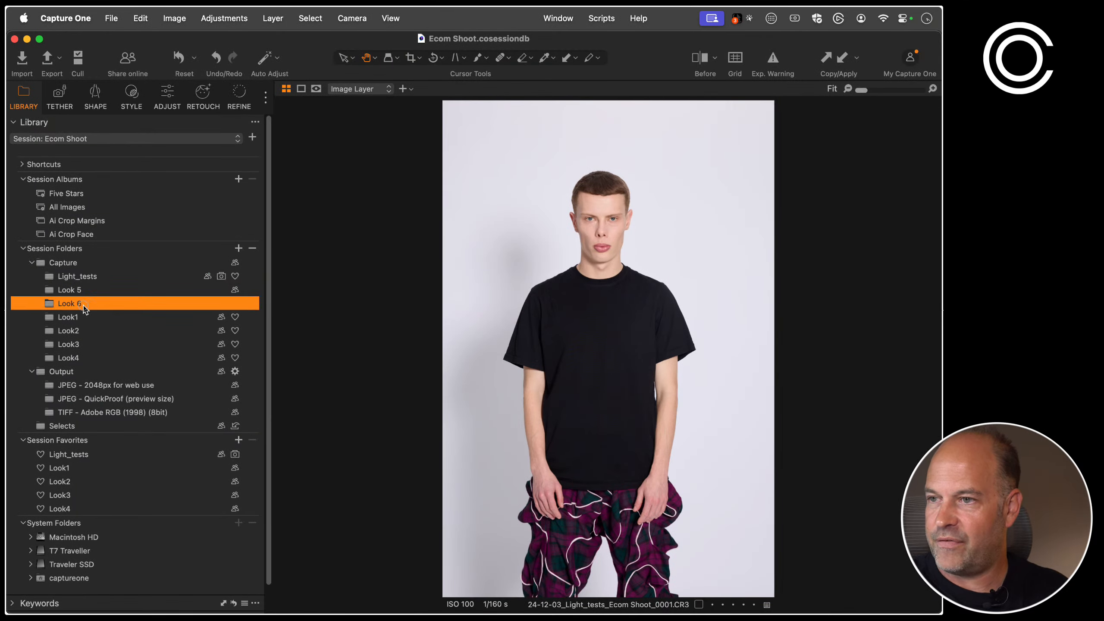
right_click(75, 307)
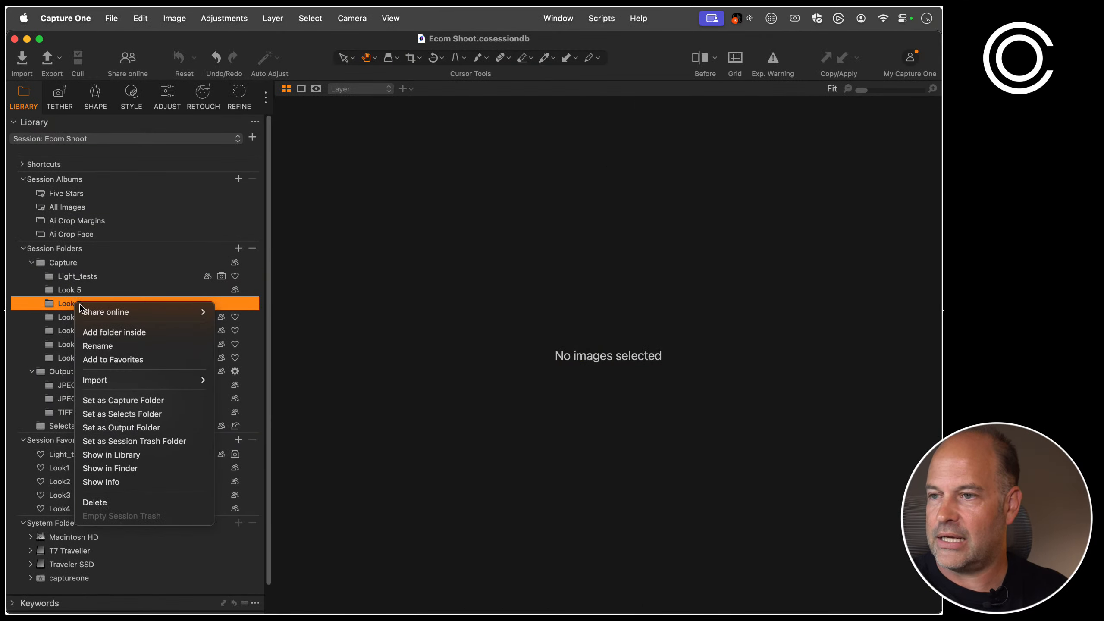
mouse_move(143, 312)
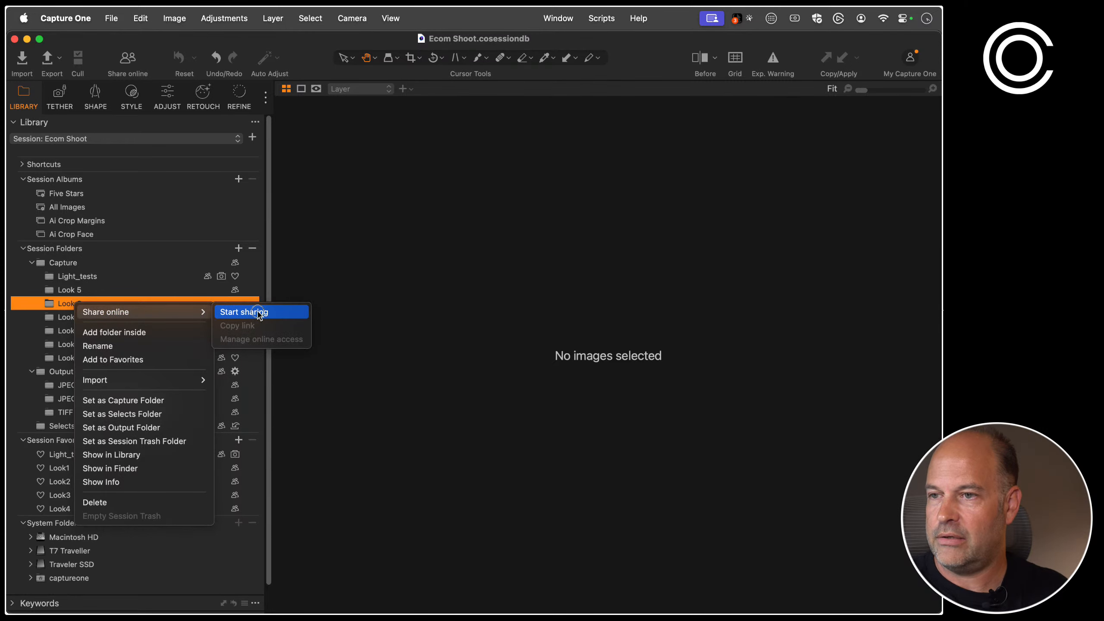
left_click(230, 312)
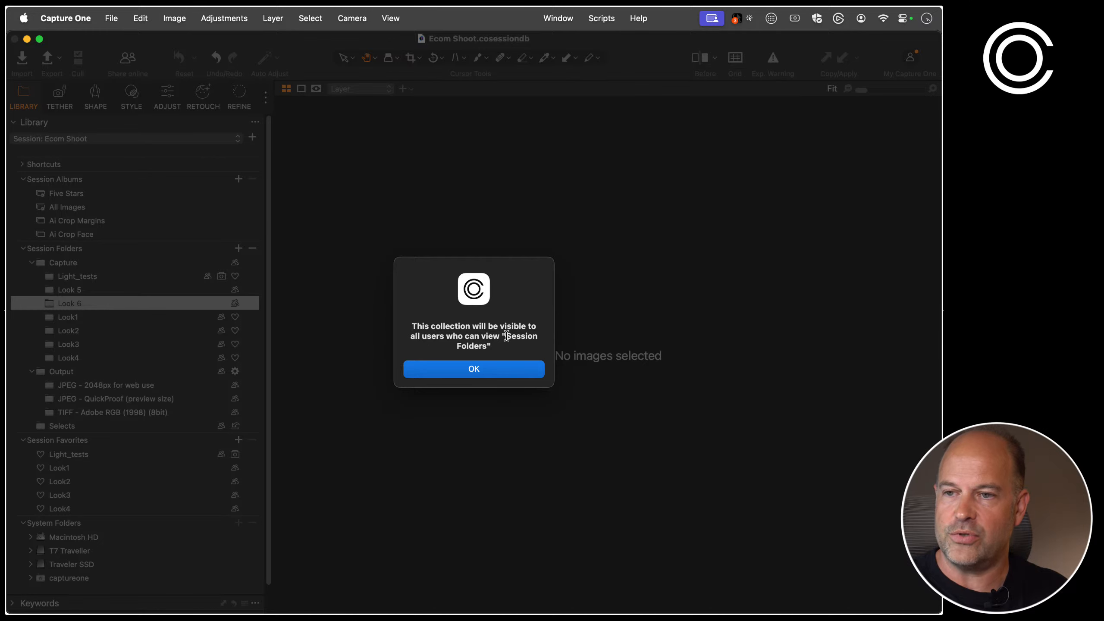
left_click(491, 369)
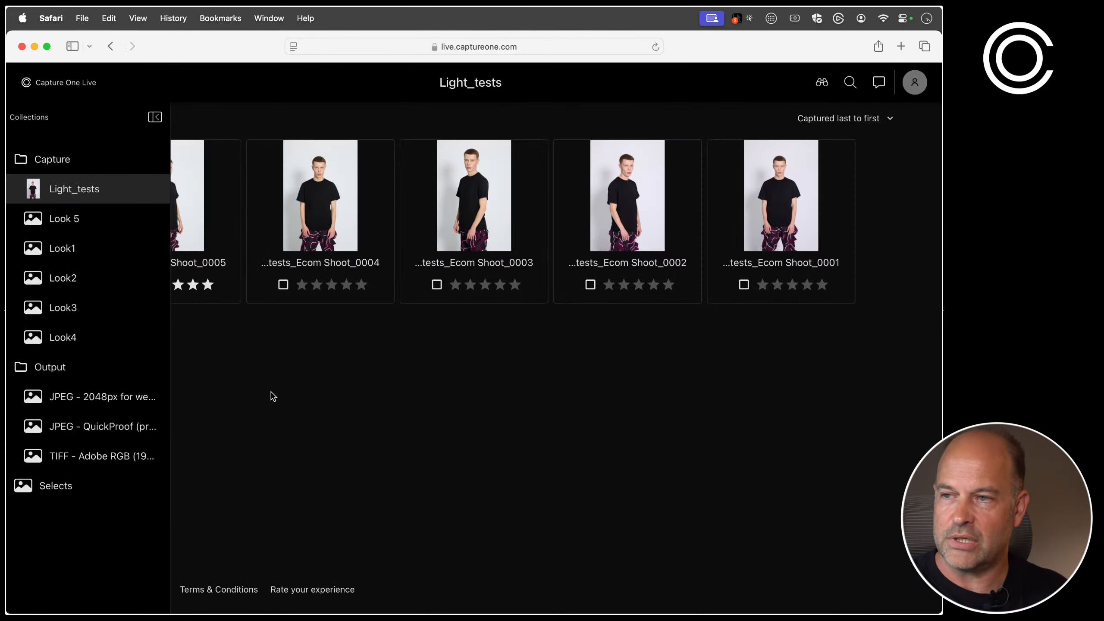
Reload the shared page in Safari and view the Look 6 collection before returning to Light_tests
key("super+r")
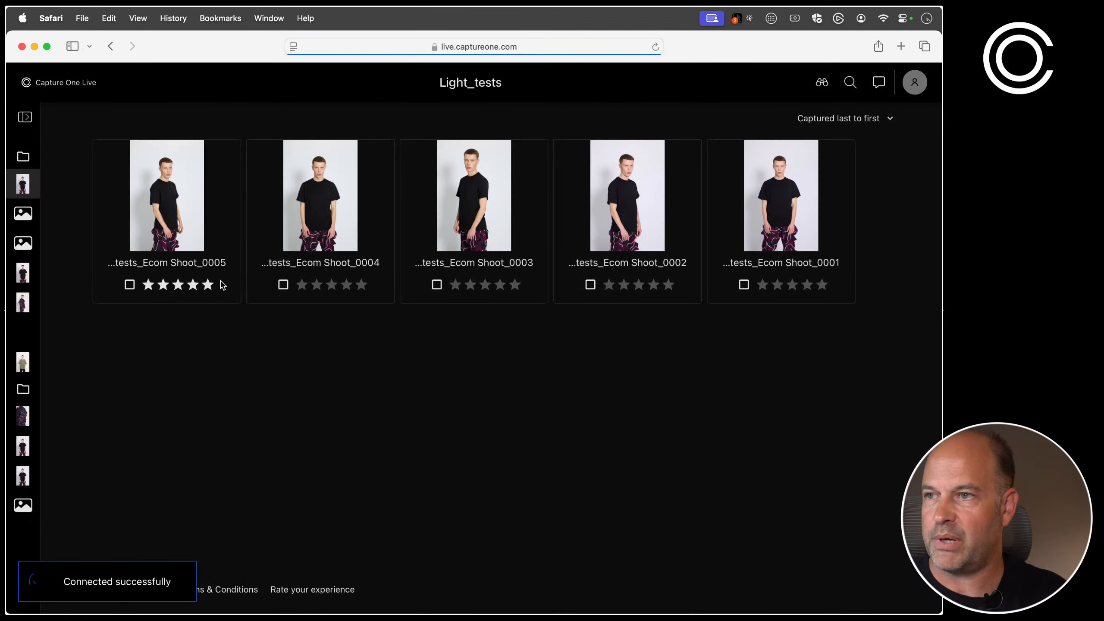
left_click(24, 116)
left_click(83, 248)
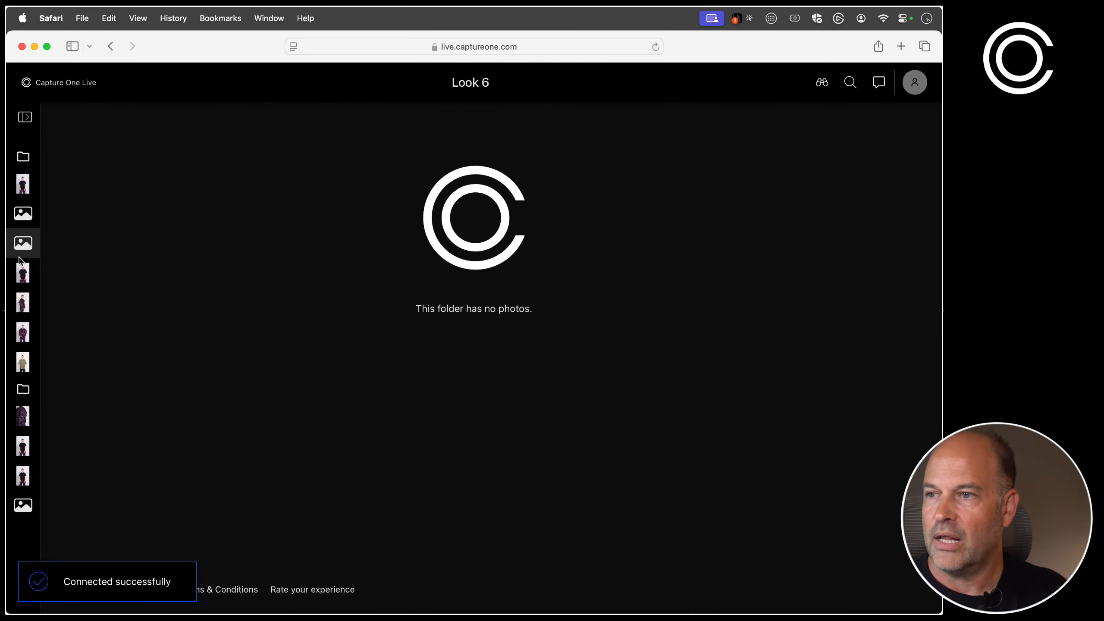
left_click(25, 189)
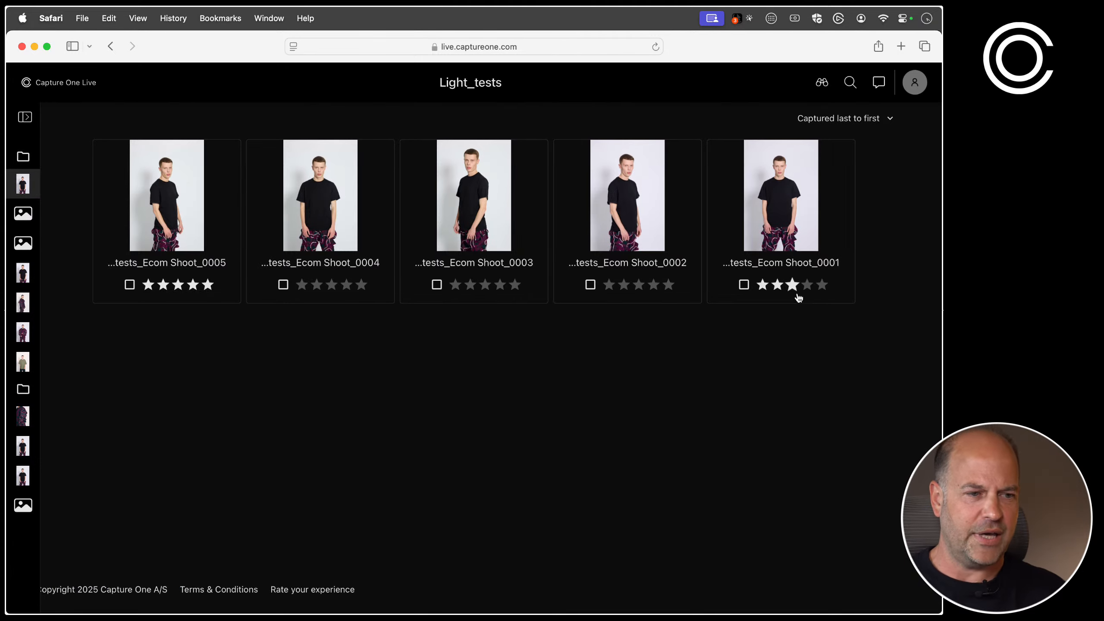
Sort the shared Light_tests images by capture order, using Captured first to last
left_click(867, 119)
left_click(859, 141)
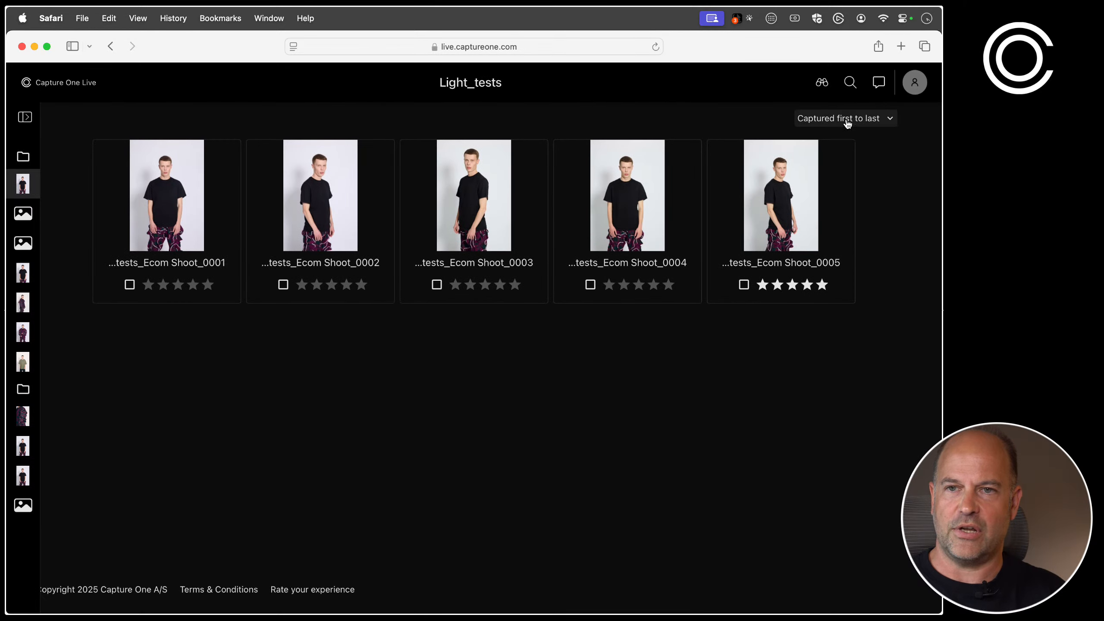
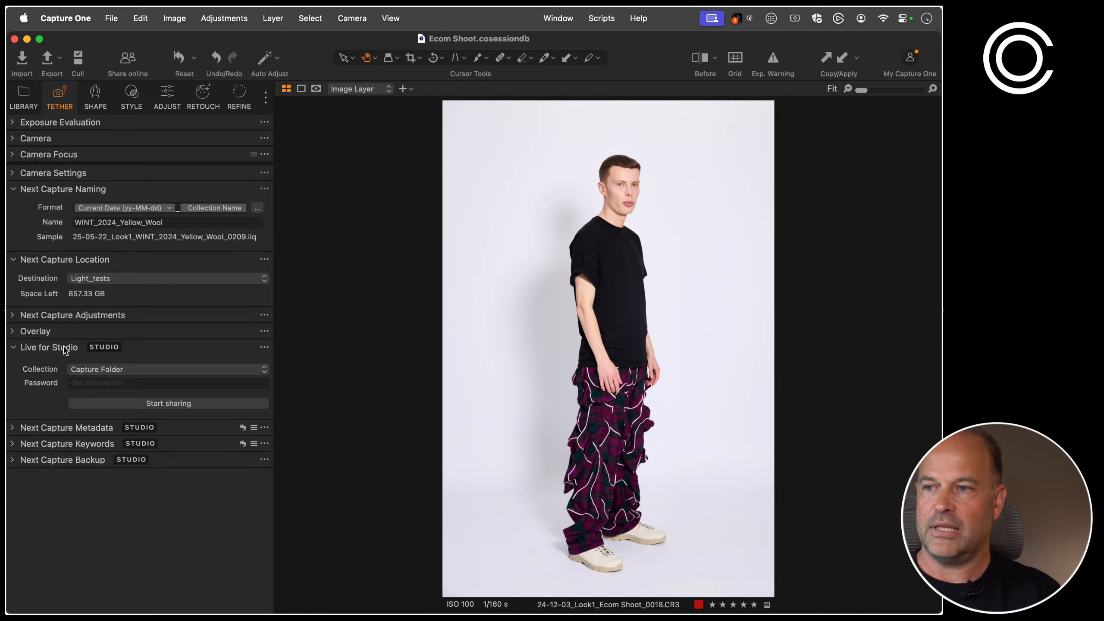
In Capture One, choose All session folders as the Live for Studio collection and start sharing it
left_click(121, 369)
left_click(190, 437)
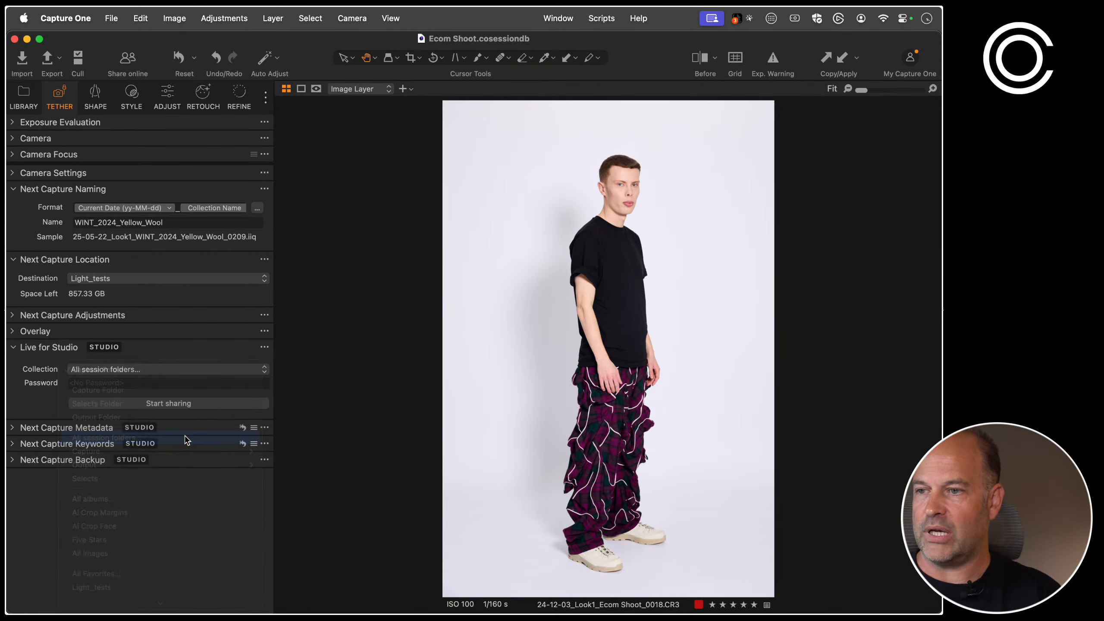
left_click(188, 408)
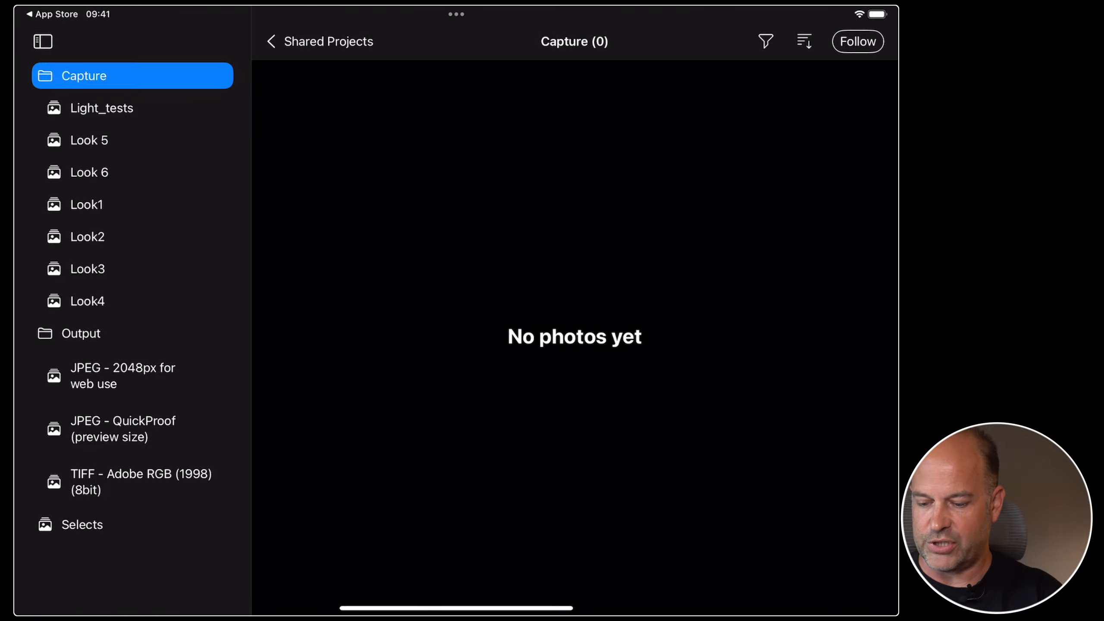
In Capture One on the iPad, view the shared Look2 folder and open one of its full-length photos
left_click(87, 236)
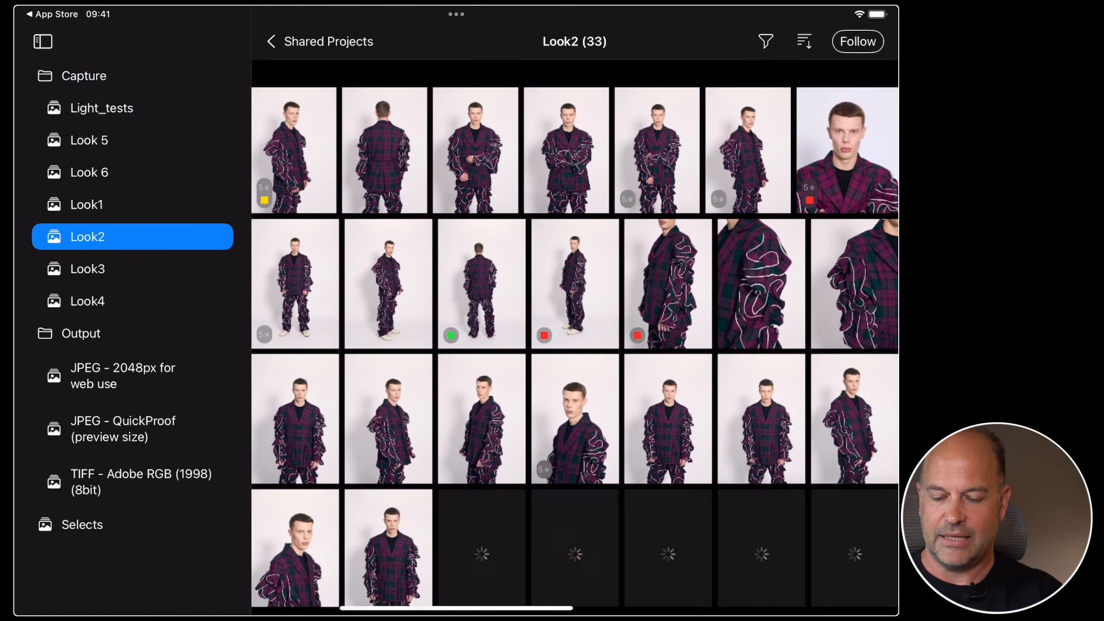
left_click(388, 283)
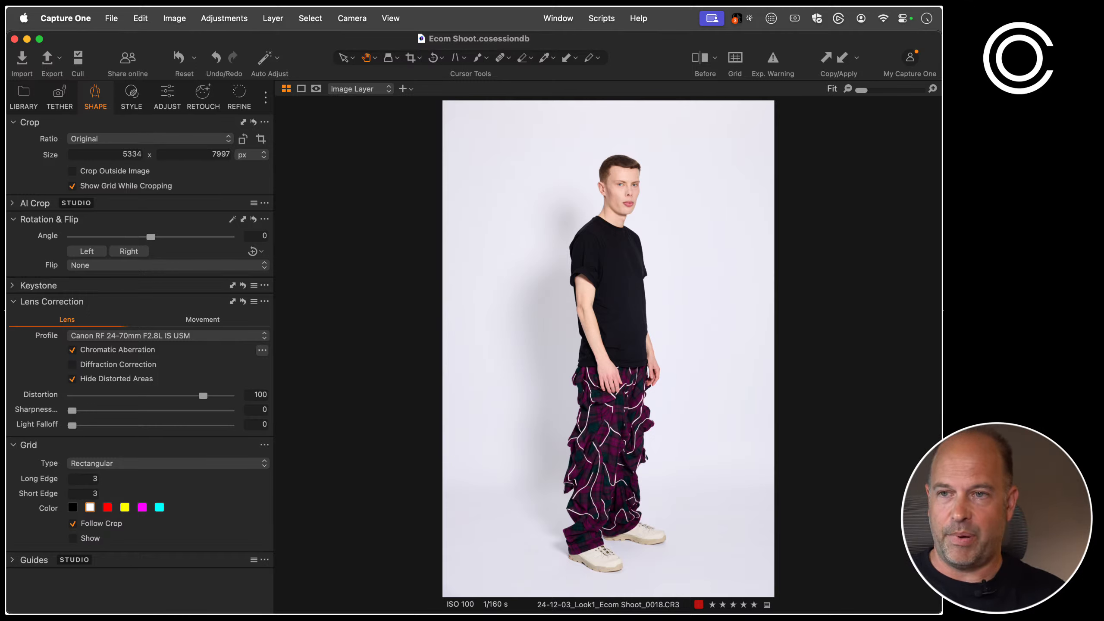
Create a new variant of the Look1 image 0018 in desktop Capture One and compare it with the original among the thumbnails
left_click(174, 18)
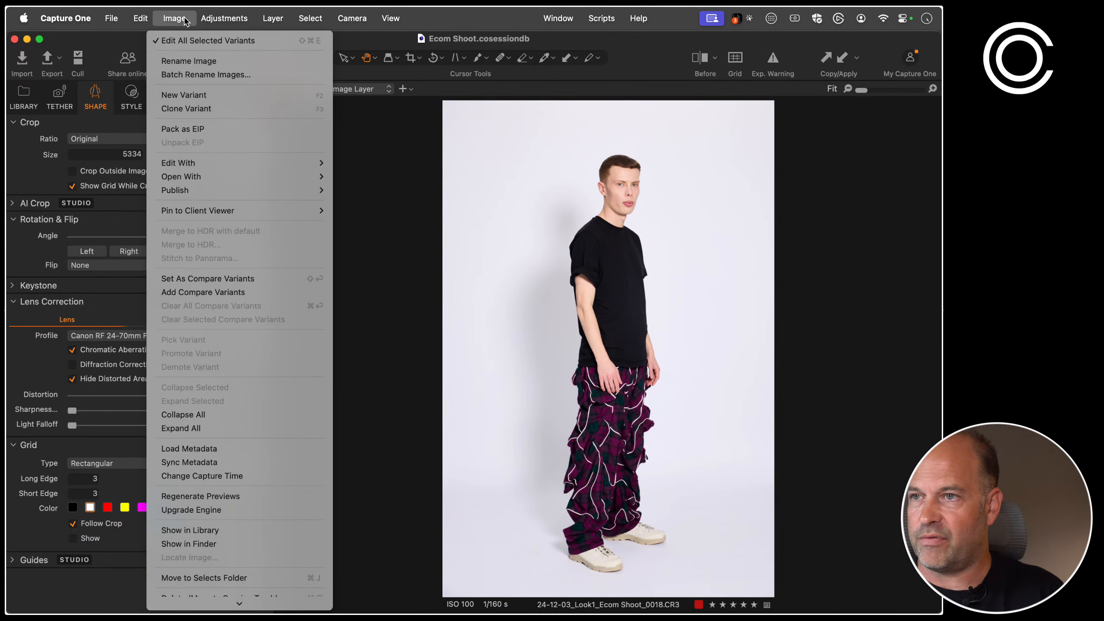
left_click(216, 96)
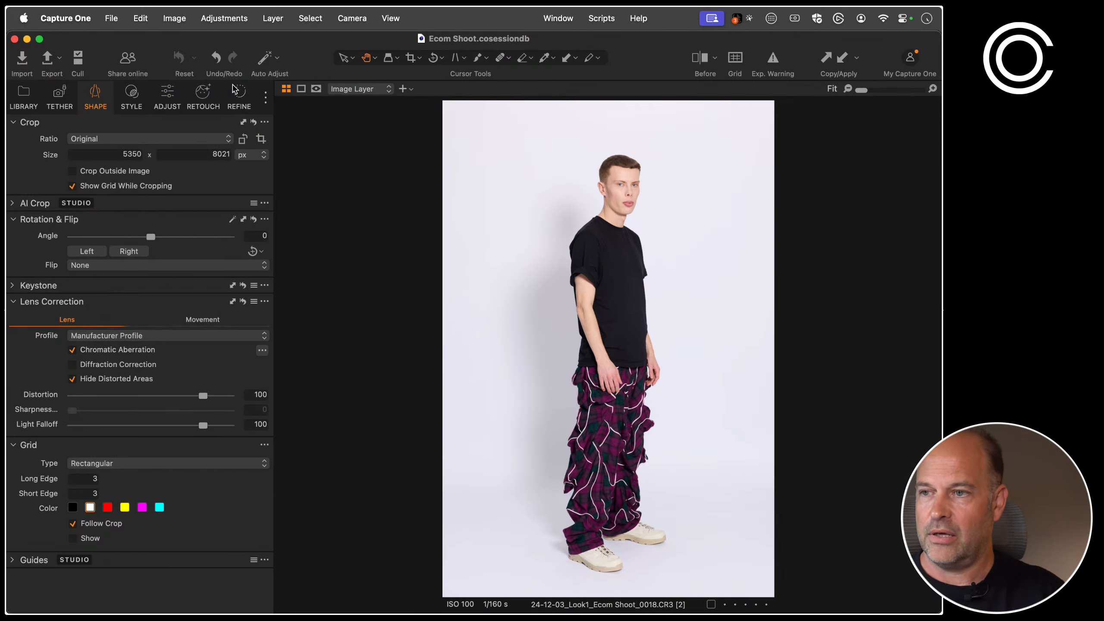
key("g")
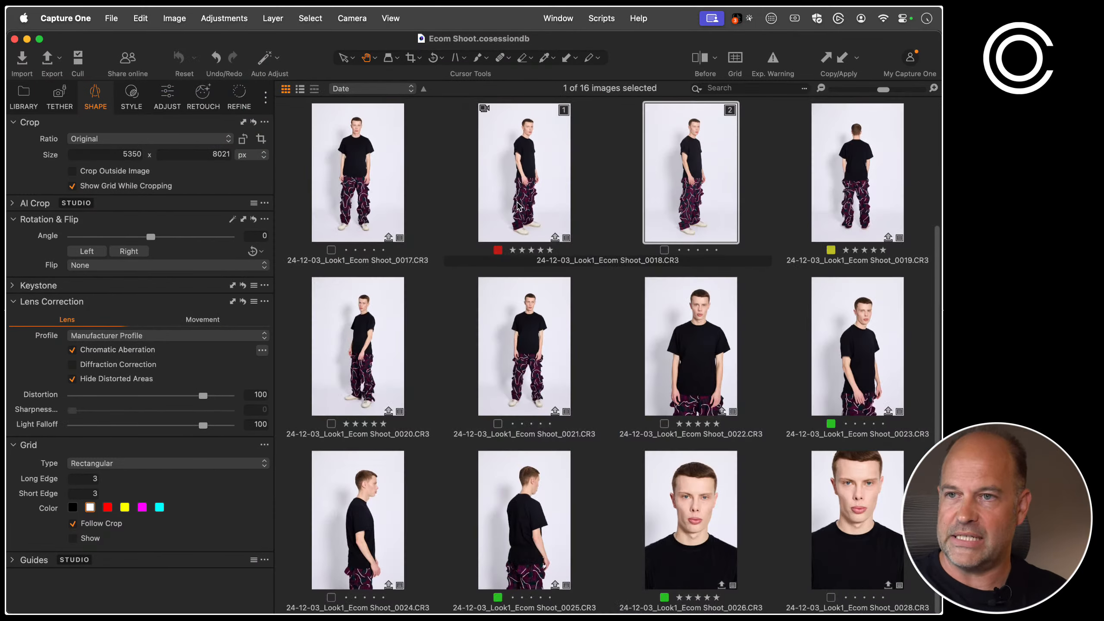
key("g")
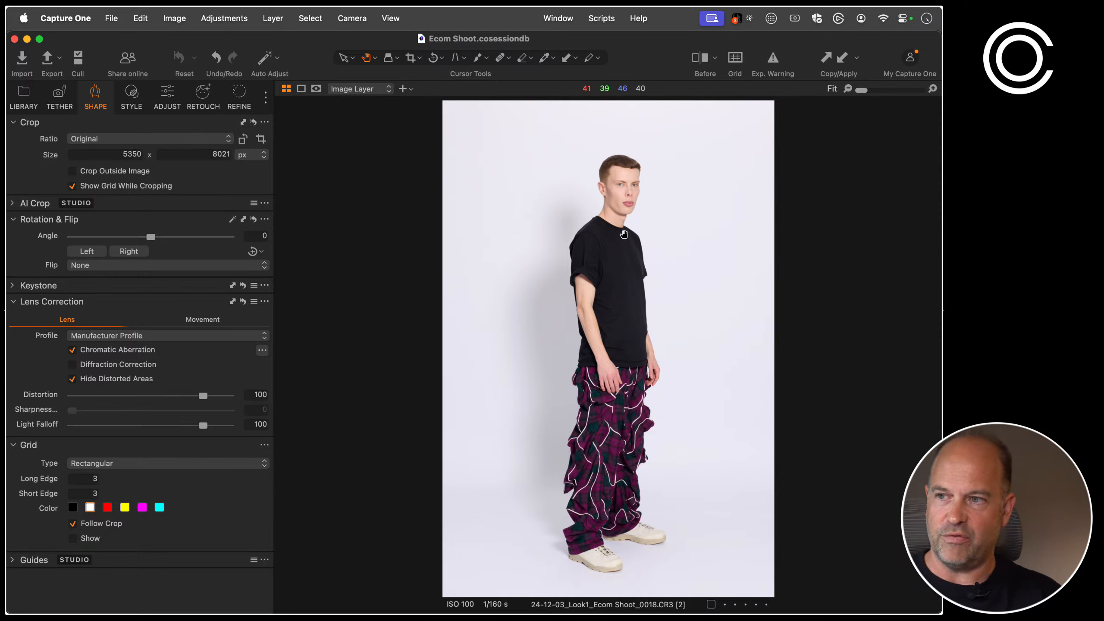
Examine the lens correction profiles offered for the new variant, keeping Manufacturer Profile selected
left_click(161, 336)
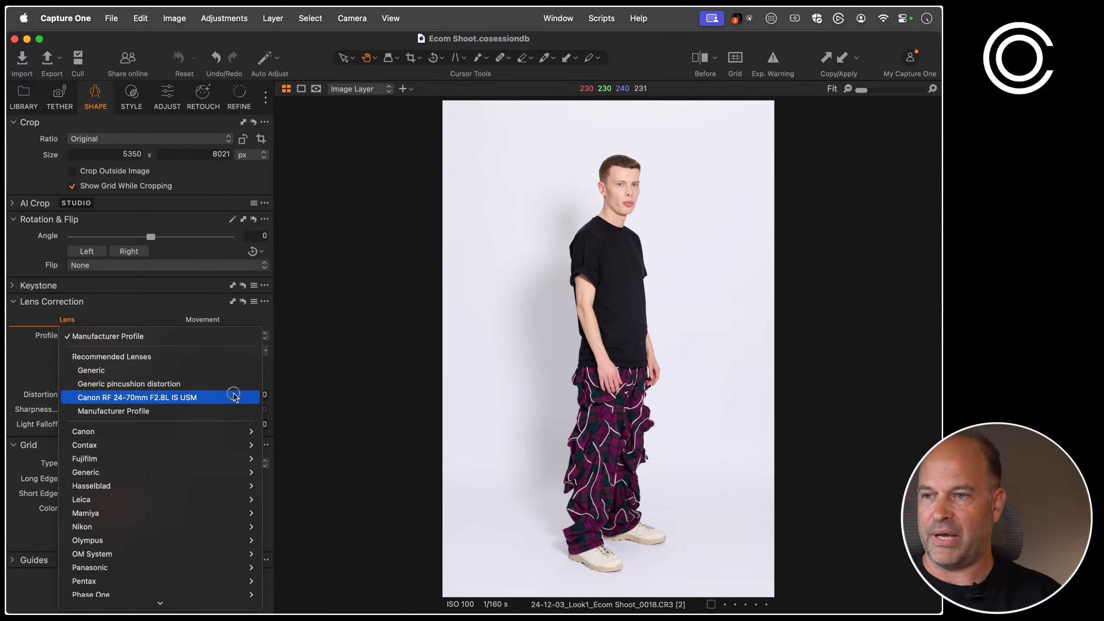
left_click(196, 336)
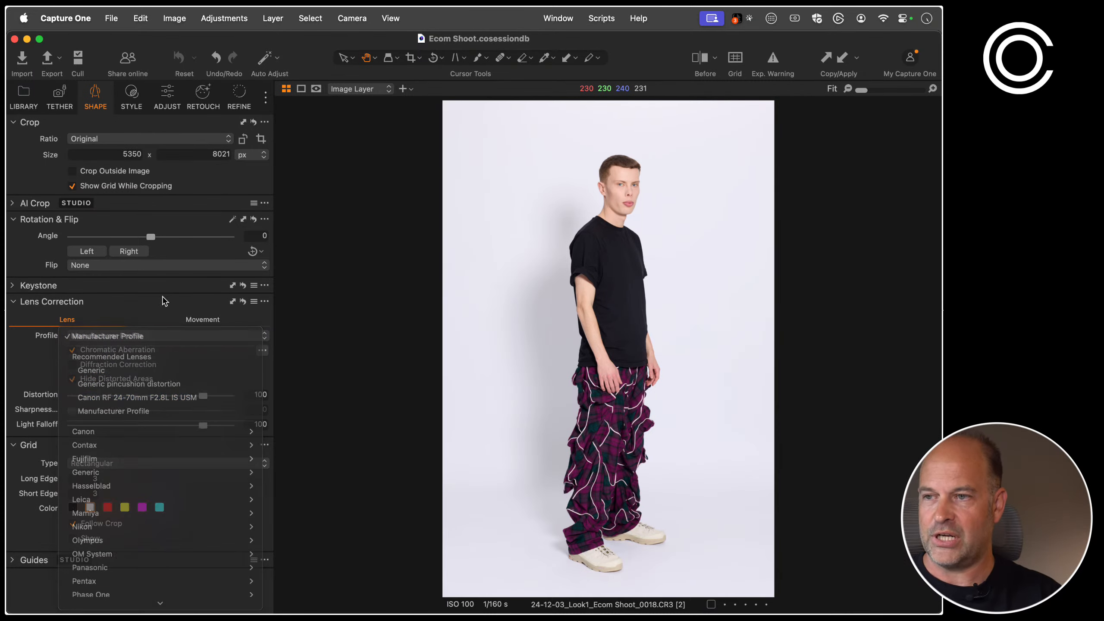